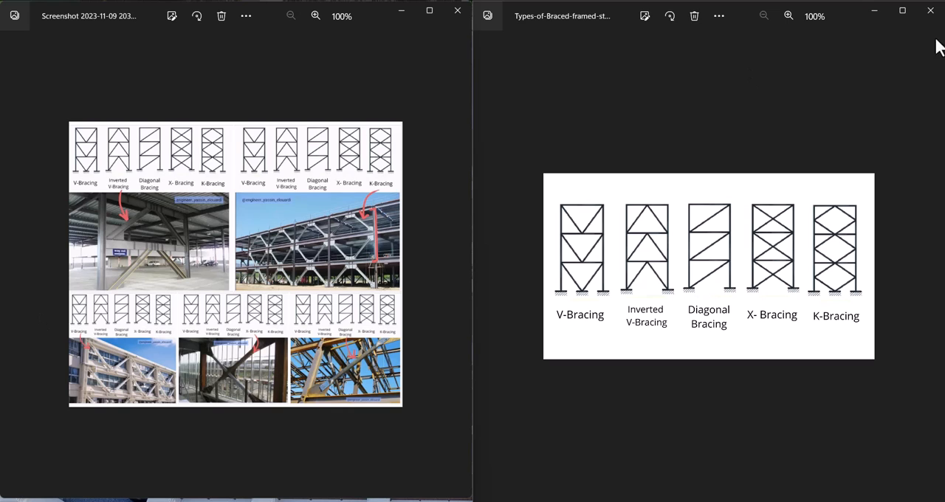
Switch to Revit and create a new project from the Metric-Structural Template.
left_click(665, 501)
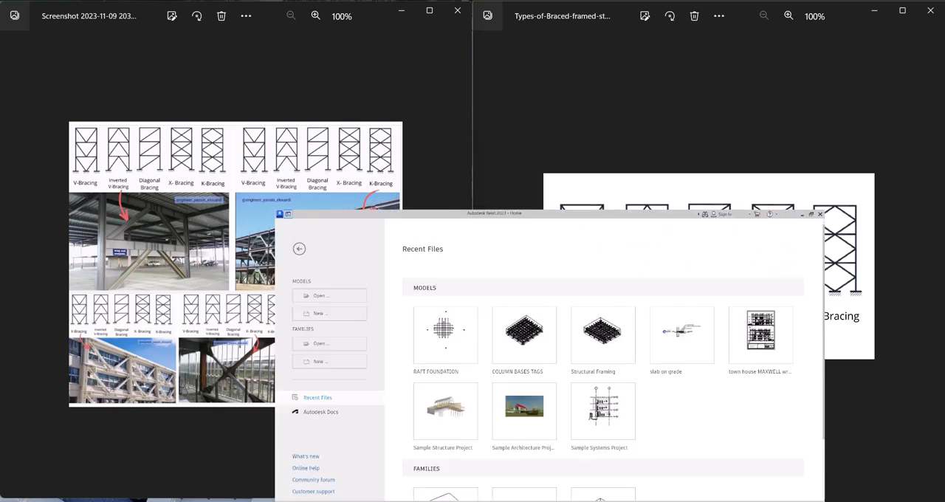
scroll(376, 294, "down", 1)
scroll(376, 294, "up", 1)
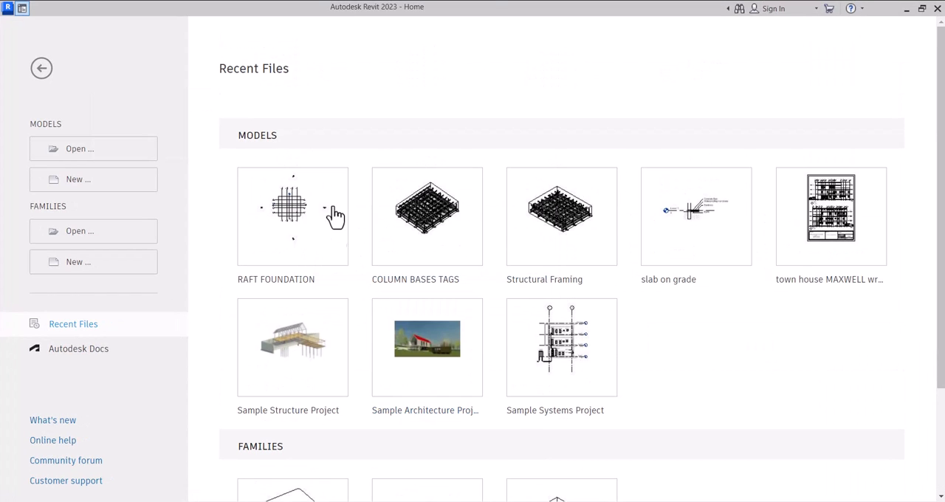
scroll(272, 399, "down", 5)
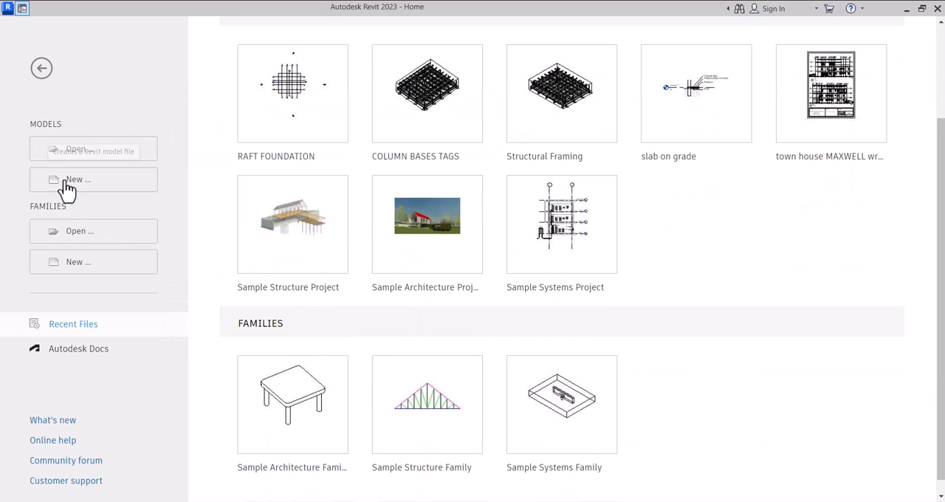
left_click(38, 190)
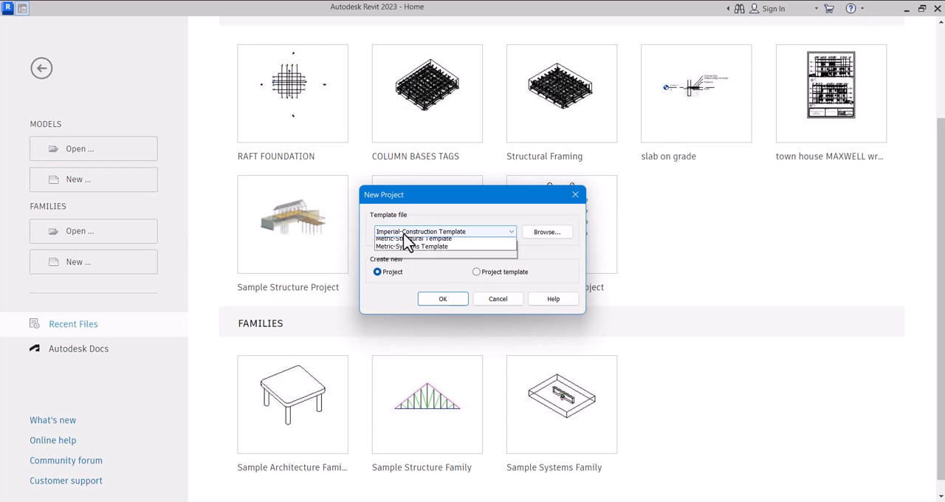
left_click(403, 233)
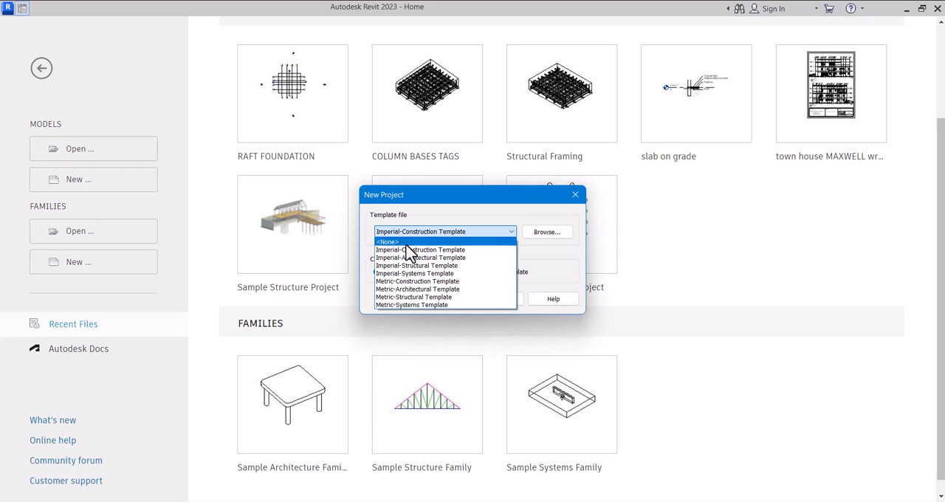
left_click(406, 298)
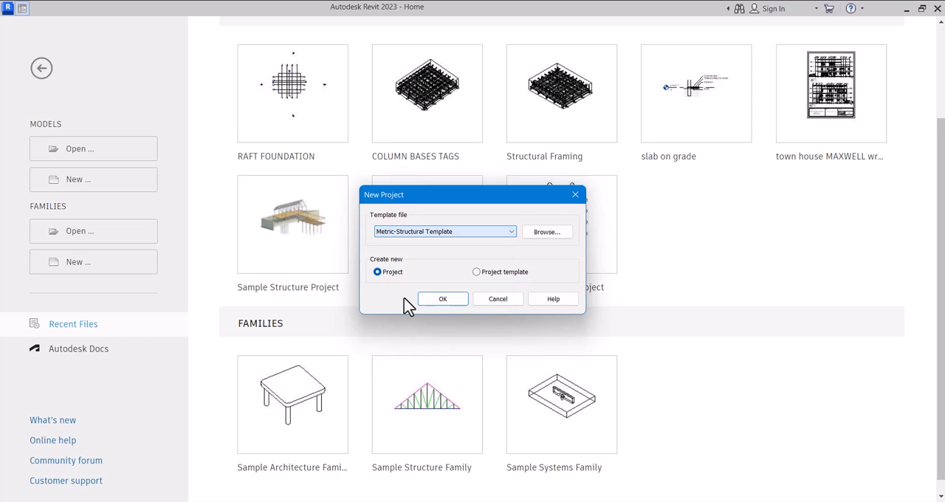
left_click(443, 299)
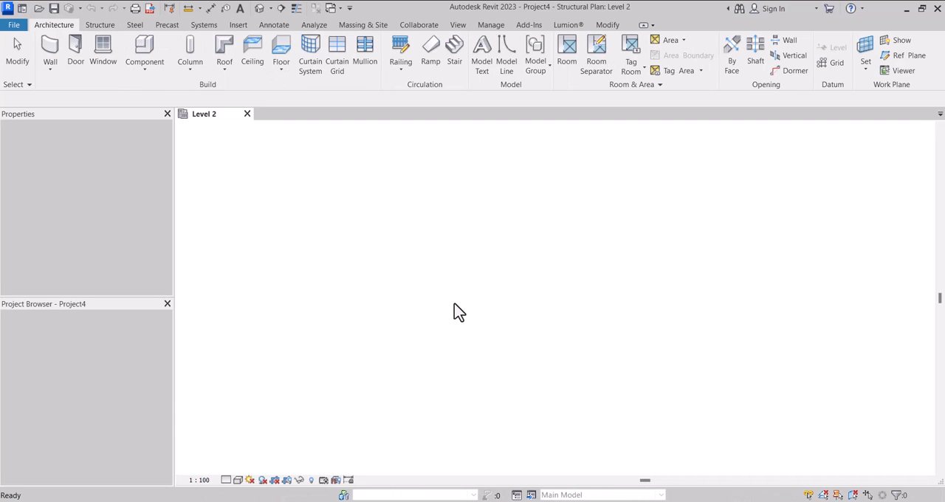
scroll(517, 272, "up", 1)
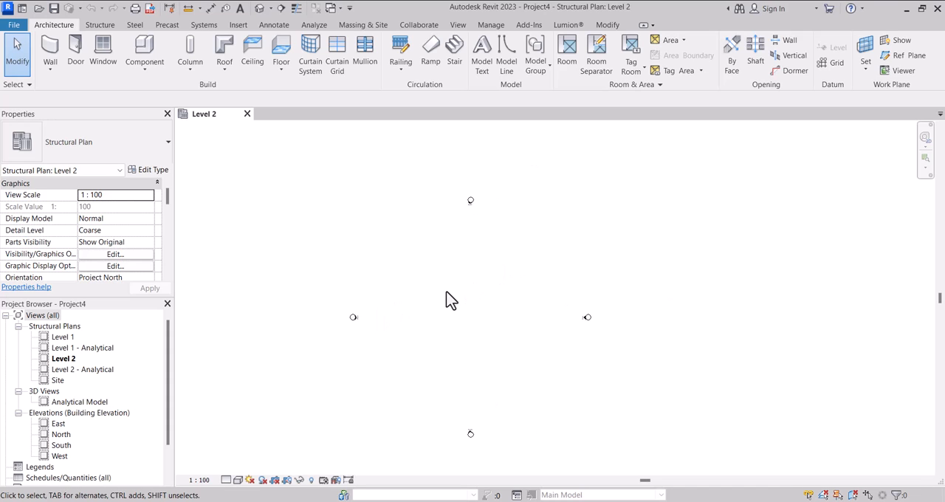
Open the East elevation and examine the project's existing levels.
left_click(101, 25)
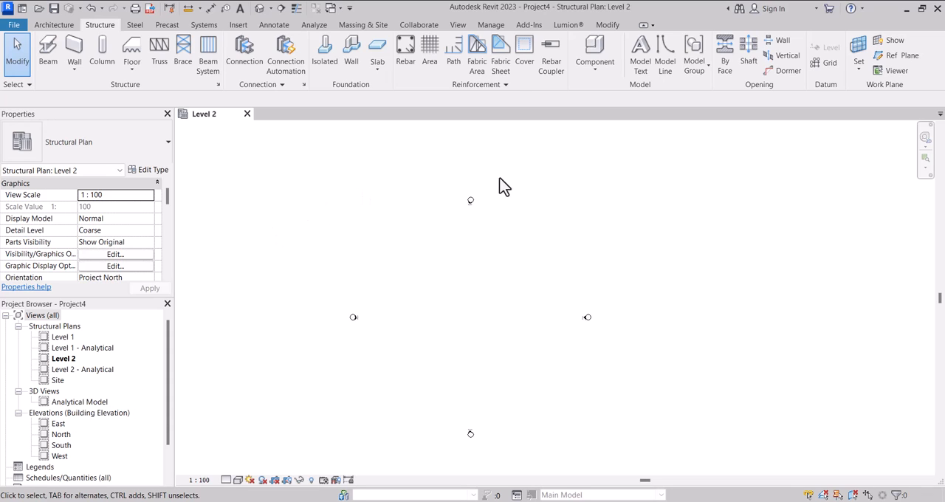
double_click(59, 425)
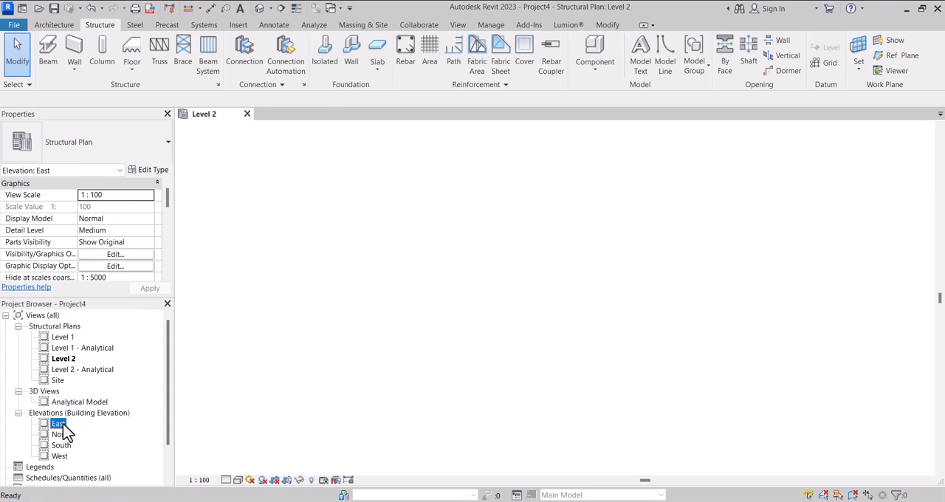
scroll(392, 303, "down", 3)
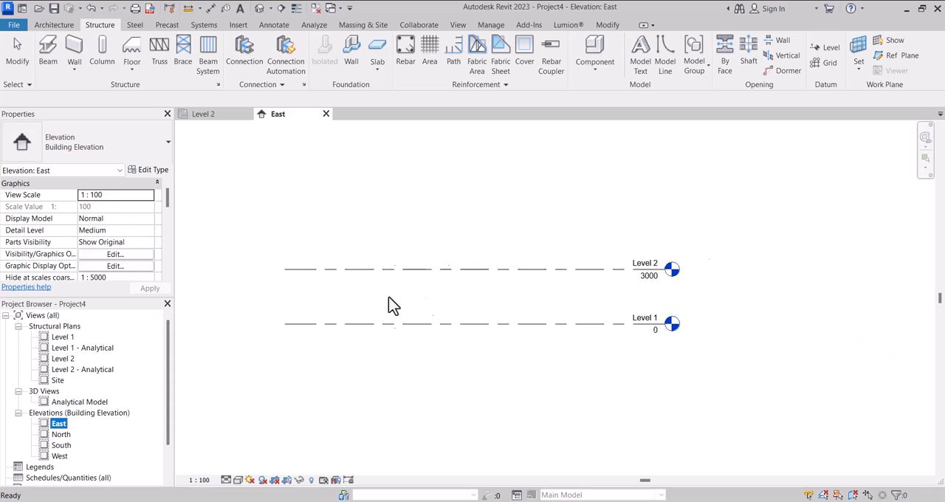
left_click(539, 270)
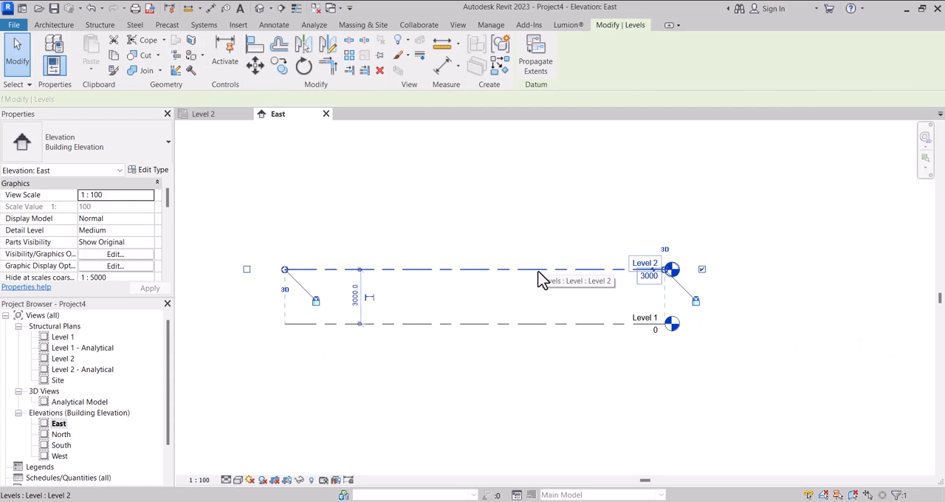
scroll(490, 280, "down", 3)
left_click(492, 235)
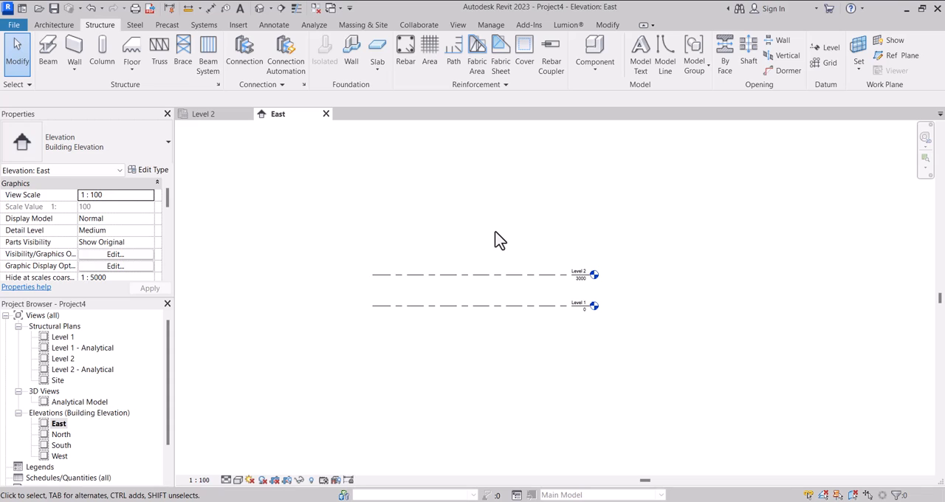
Place the Types-of-Braced-framed-structures.png image beside the elevation markers on the Level 1 structural plan, enlarging it to about 72000 mm wide.
left_click(63, 338)
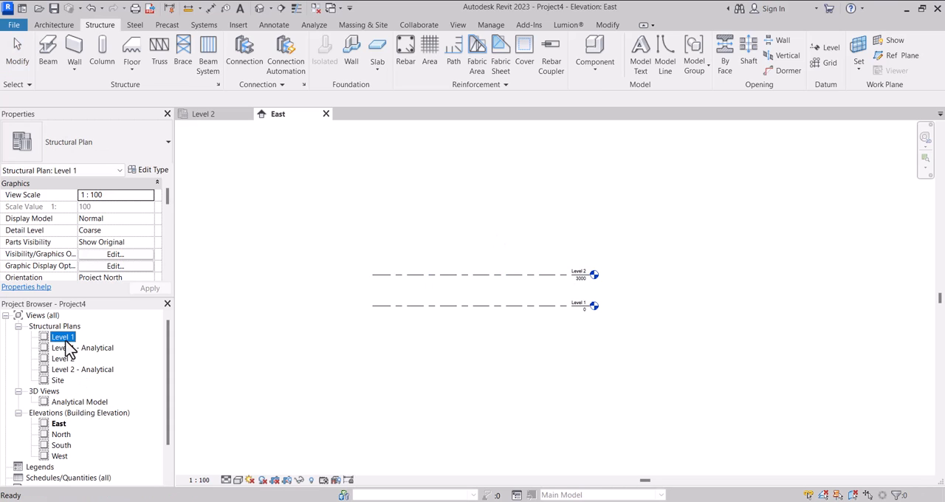
double_click(64, 338)
scroll(382, 331, "down", 2)
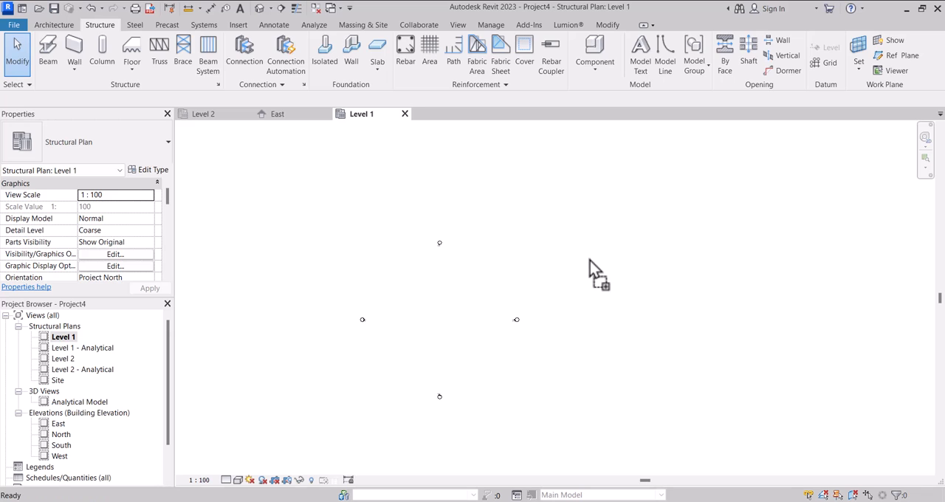
left_click(617, 270)
scroll(645, 289, "up", 1)
left_click_drag(648, 293, 812, 381)
left_click_drag(715, 327, 638, 327)
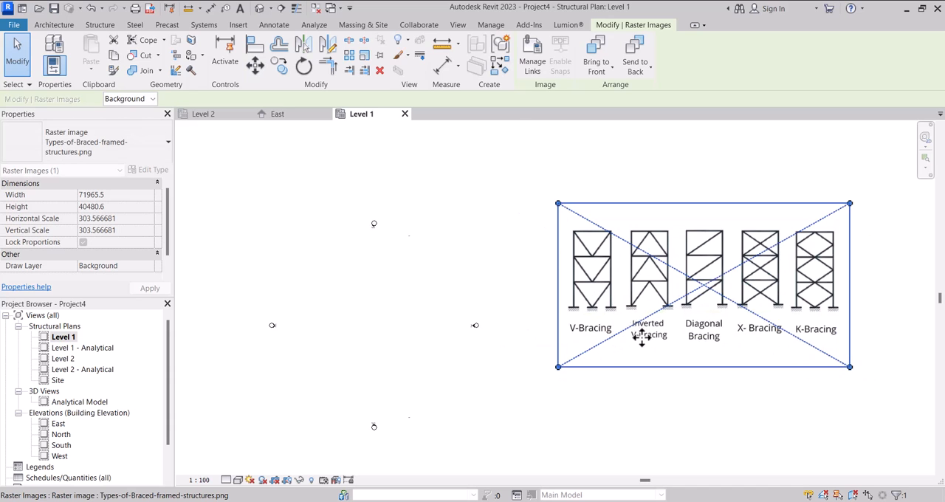
scroll(635, 323, "up", 2)
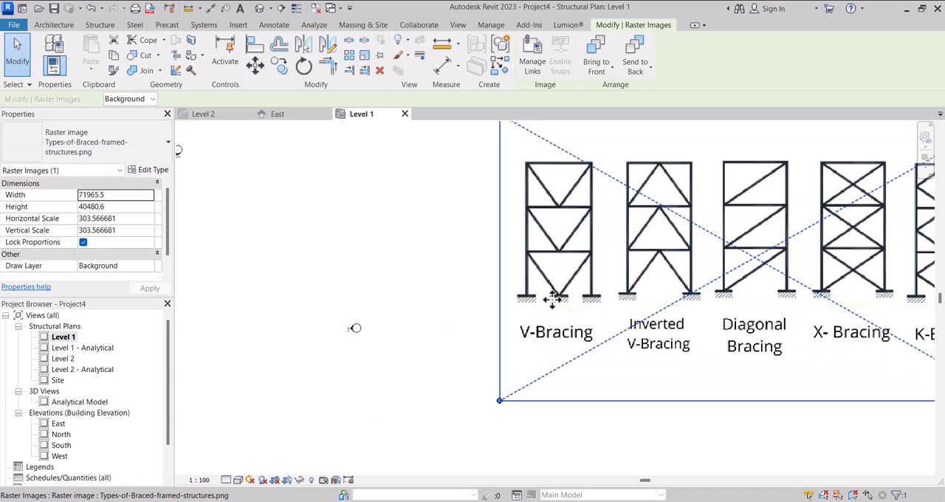
scroll(526, 299, "down", 2)
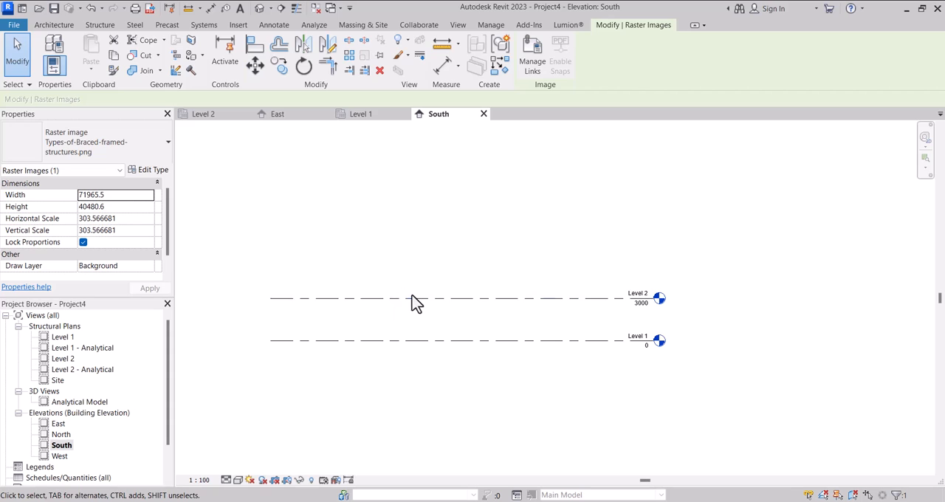
In the South elevation, copy Level 2 upward twice at 3000 mm spacing to add levels at 6000 and 9000 mm.
left_click(414, 299)
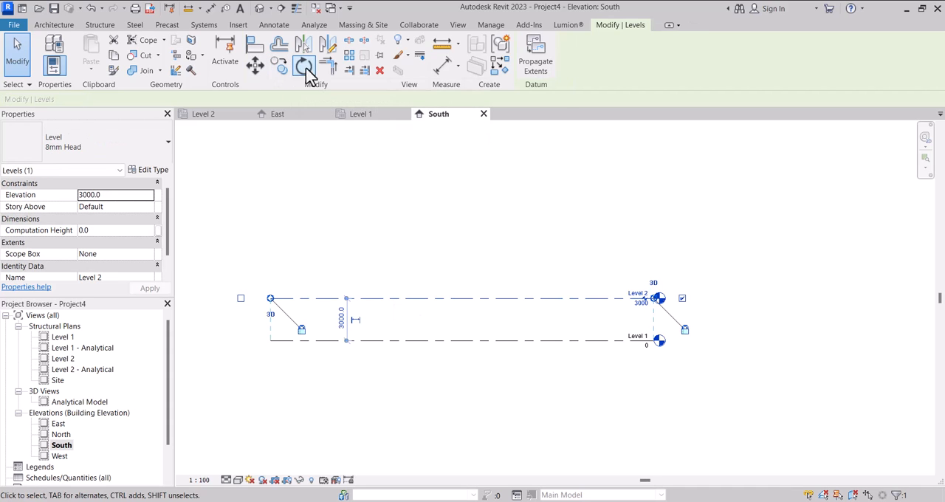
left_click(281, 68)
left_click(493, 341)
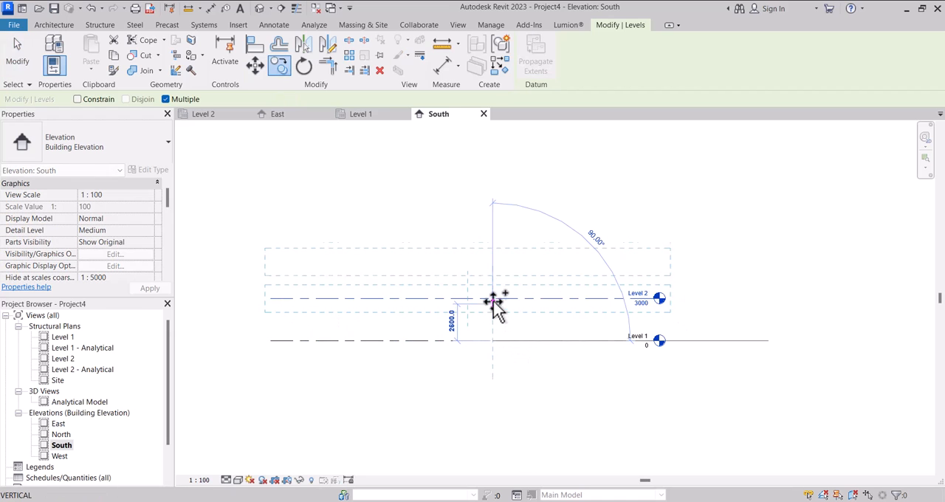
left_click(491, 256)
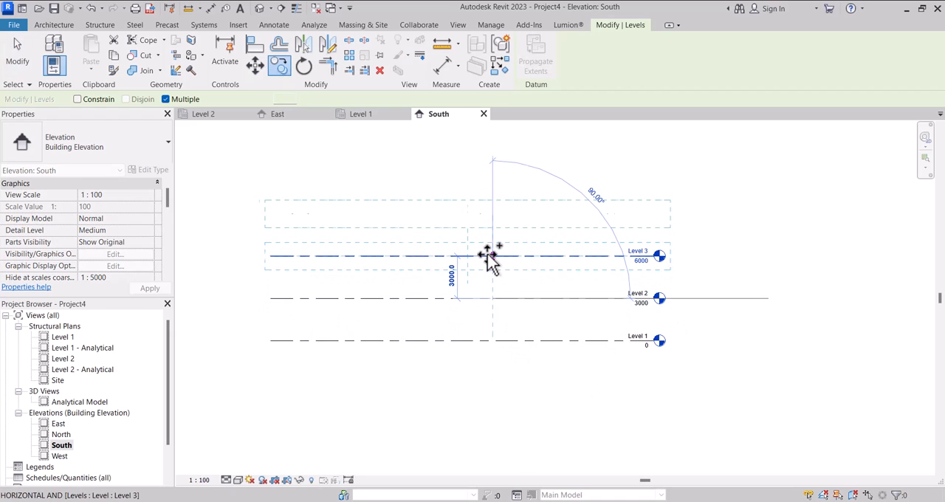
left_click(17, 60)
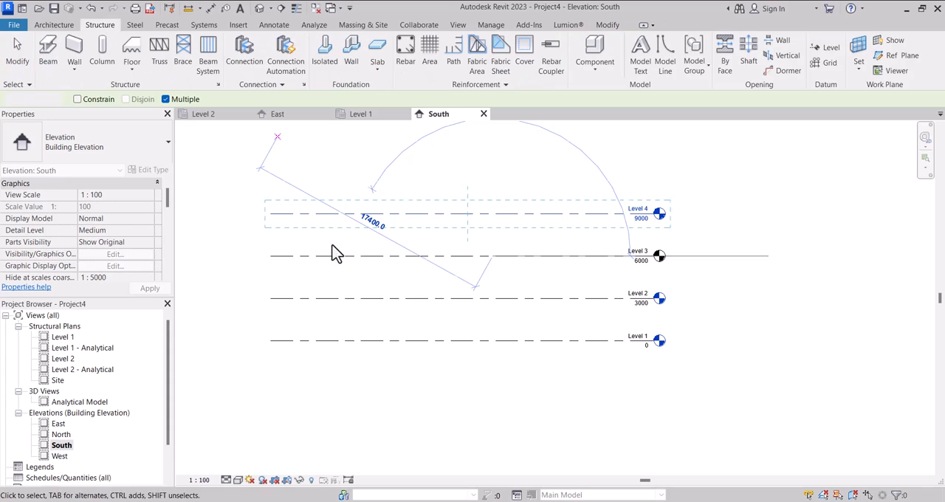
scroll(454, 293, "down", 2)
scroll(456, 293, "up", 1)
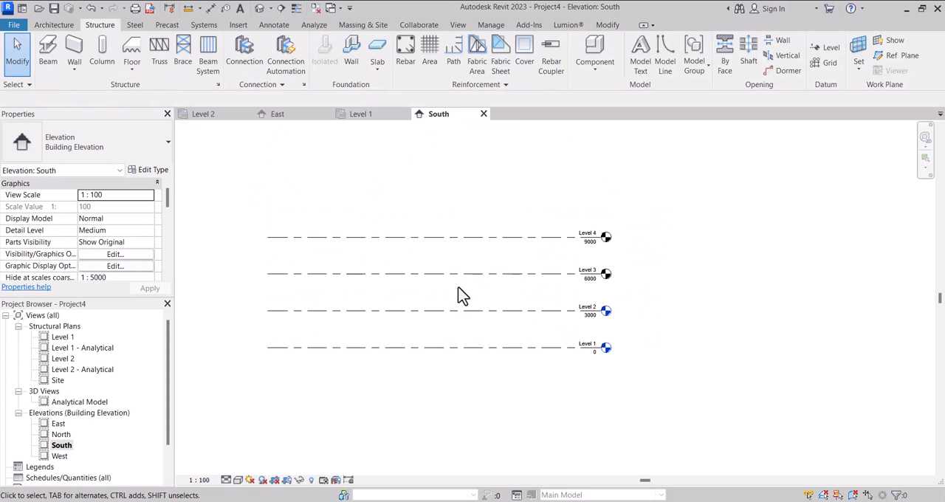
Create structural plan views for Level 3 and Level 4.
left_click(459, 27)
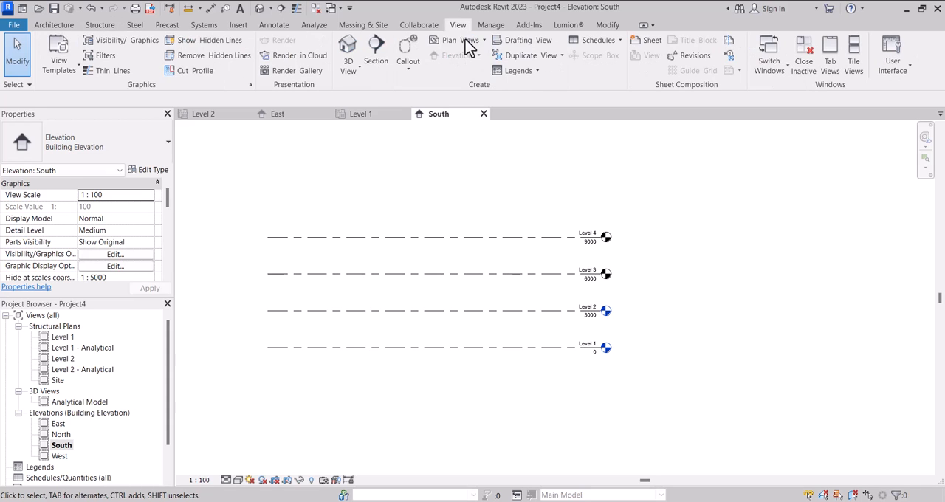
left_click(466, 40)
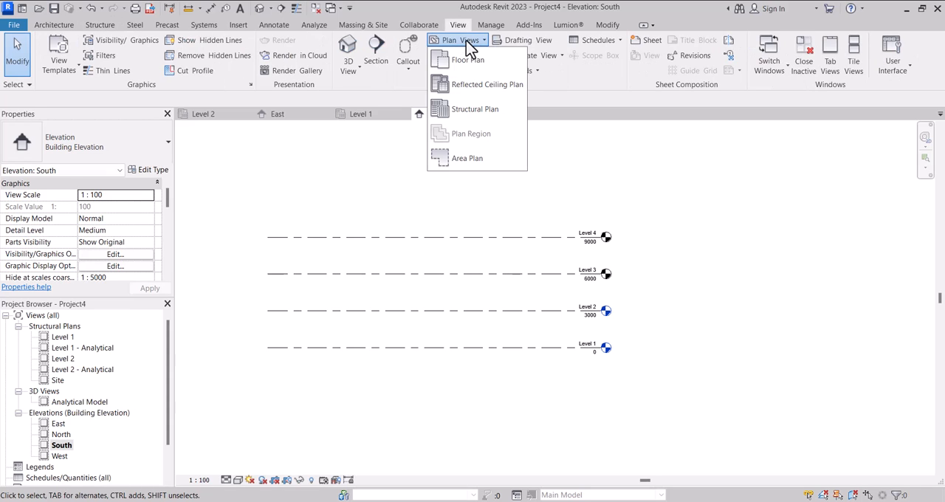
left_click(476, 110)
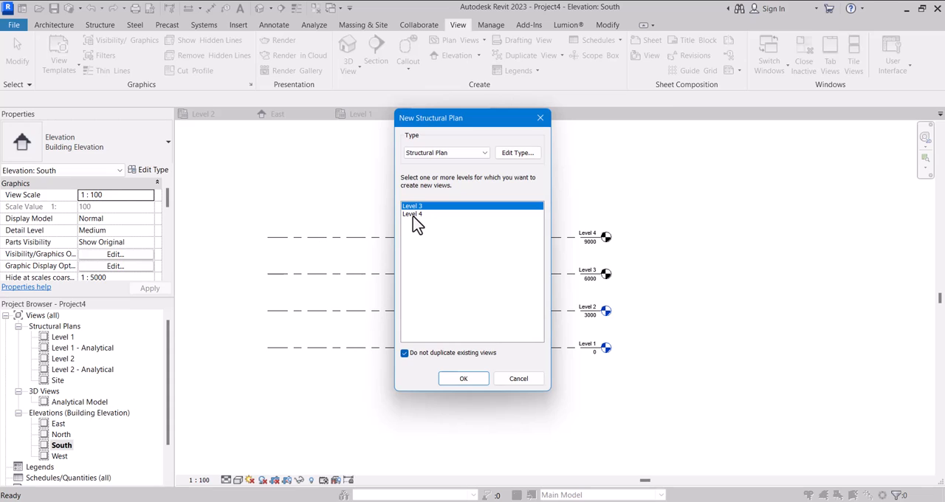
left_click(415, 214)
left_click(418, 206, "ctrl")
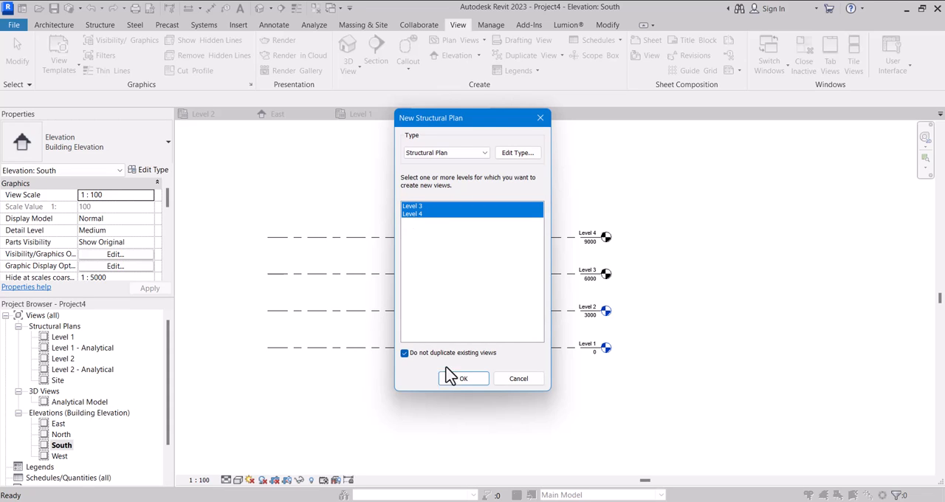
left_click(455, 377)
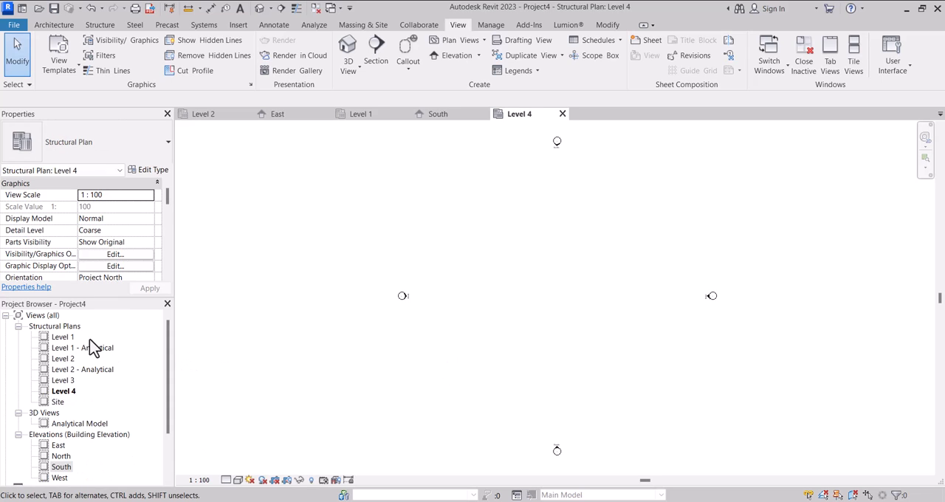
Start a structural floor on the Level 1 plan and sketch a rectangular boundary 9000 mm wide by 8000 mm high between the elevation markers.
double_click(64, 337)
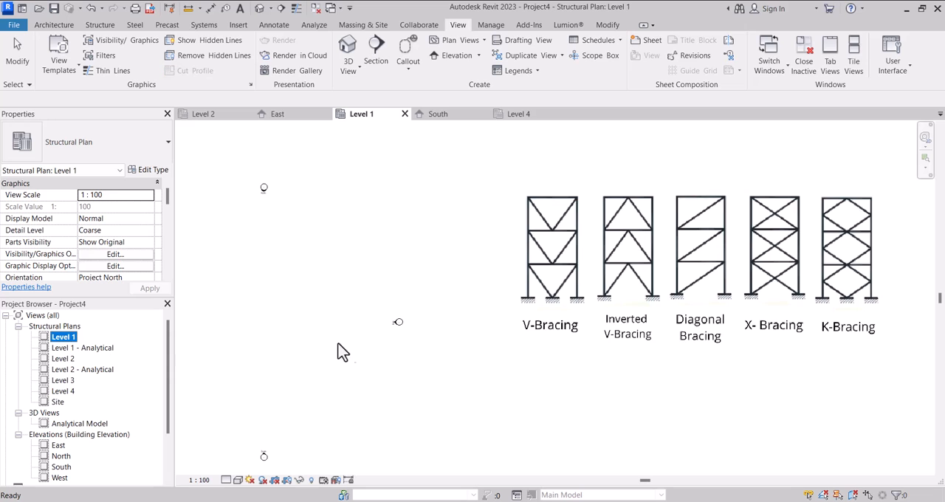
scroll(243, 361, "up", 3)
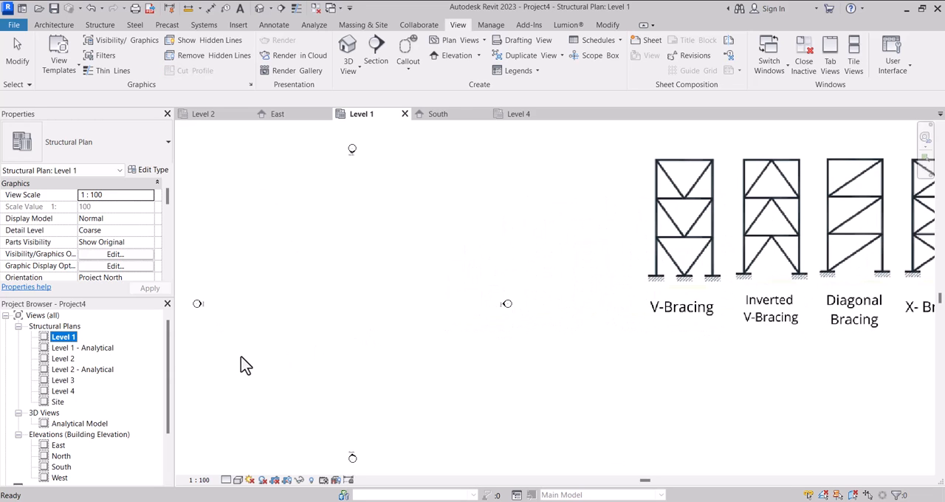
left_click(99, 24)
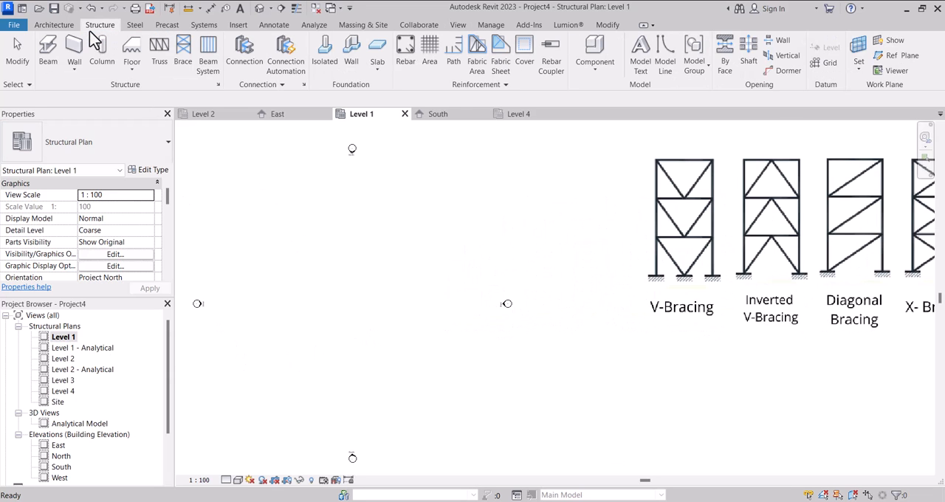
left_click(132, 53)
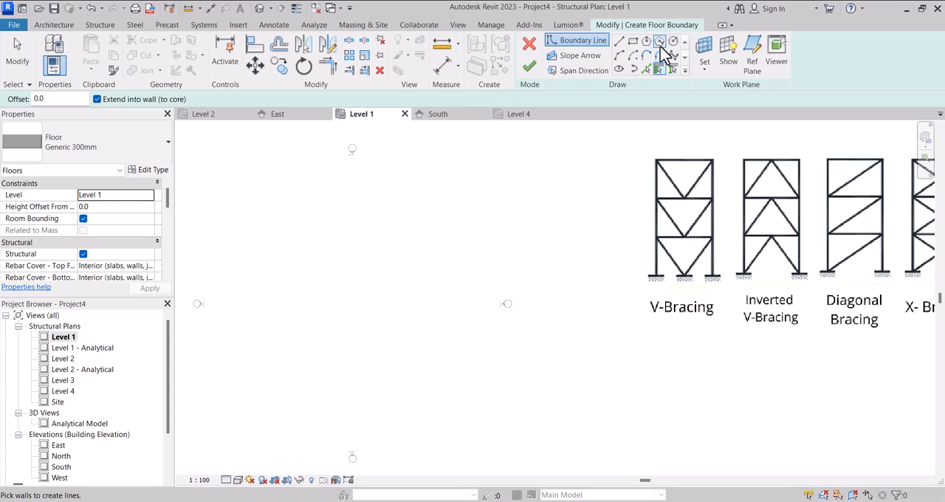
left_click(633, 41)
left_click(301, 279)
scroll(362, 348, "up", 1)
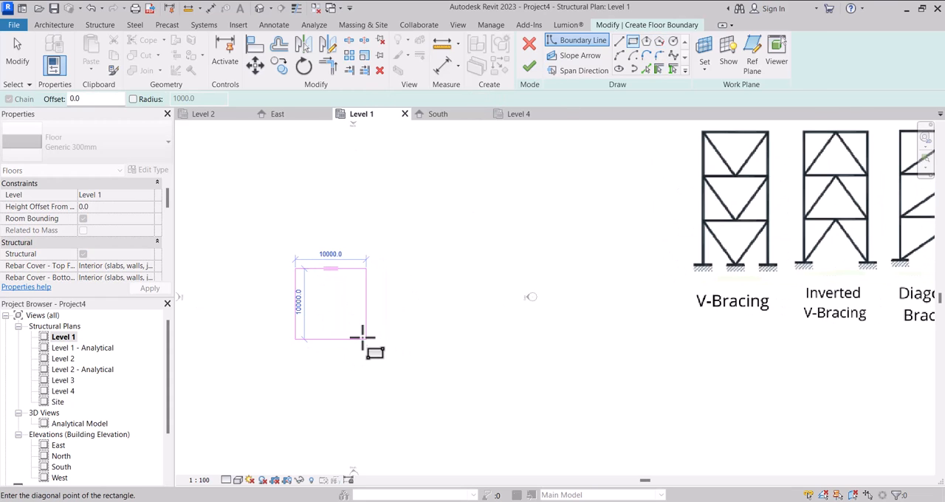
scroll(359, 322, "up", 1)
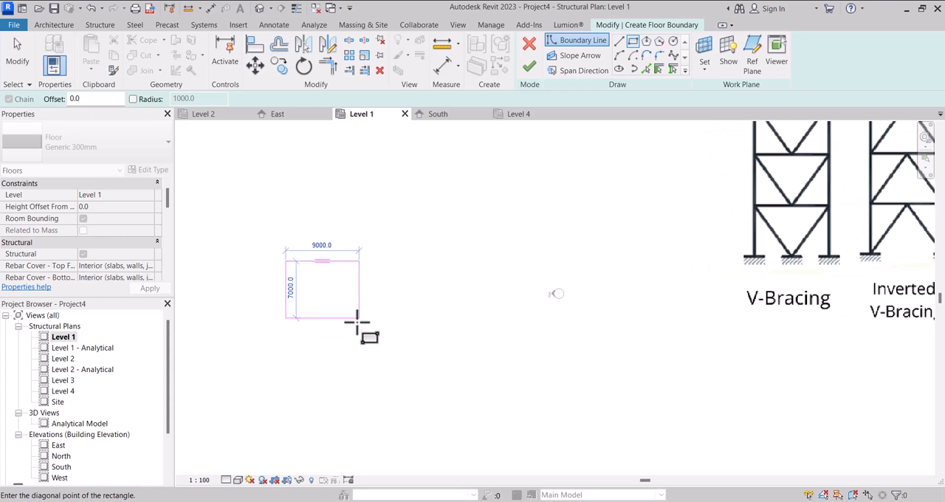
left_click(357, 325)
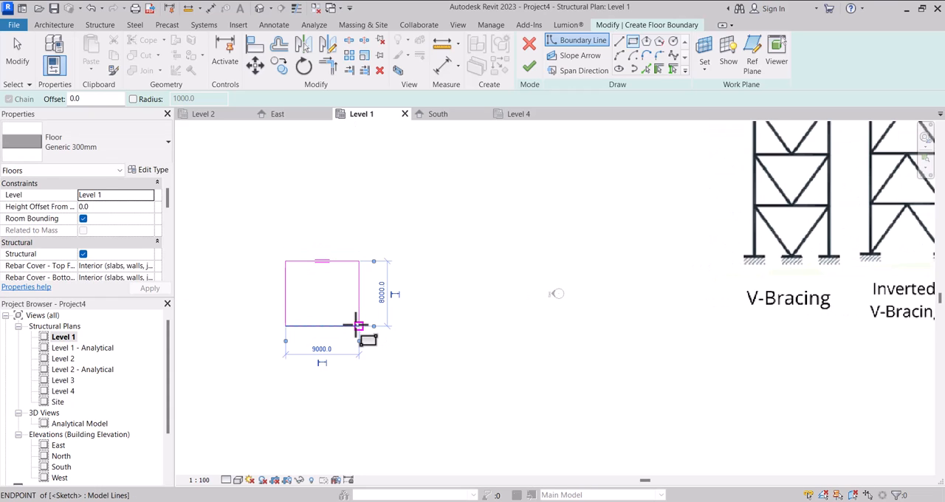
Set the floor boundary's width equal to its 8000 mm height, making the sketch square.
scroll(313, 333, "up", 1)
key("Escape")
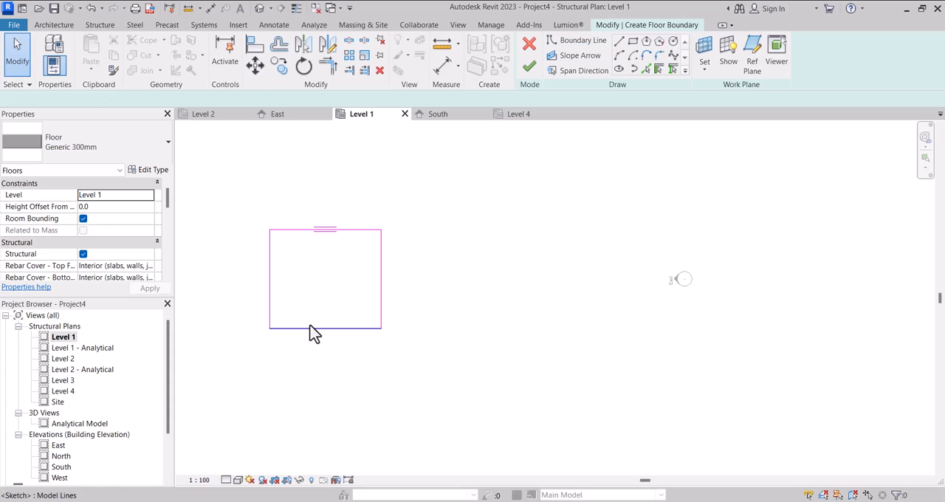
left_click(310, 231)
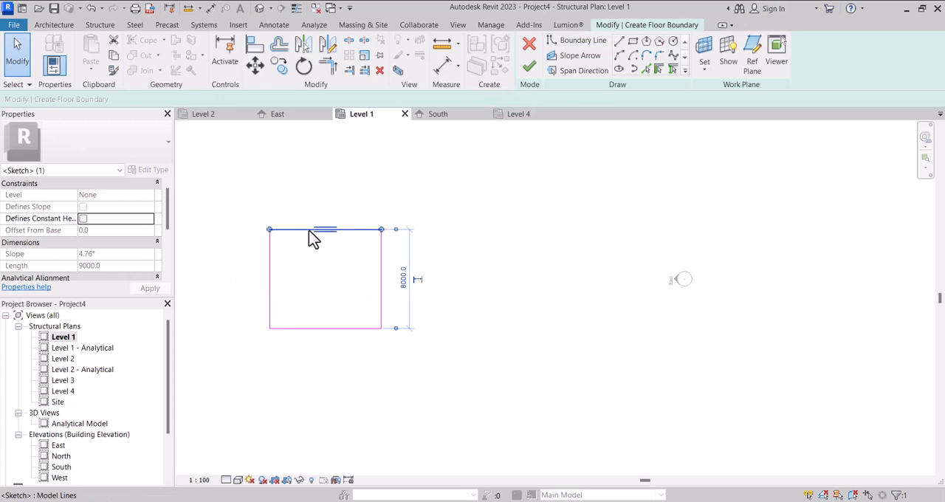
left_click(382, 276)
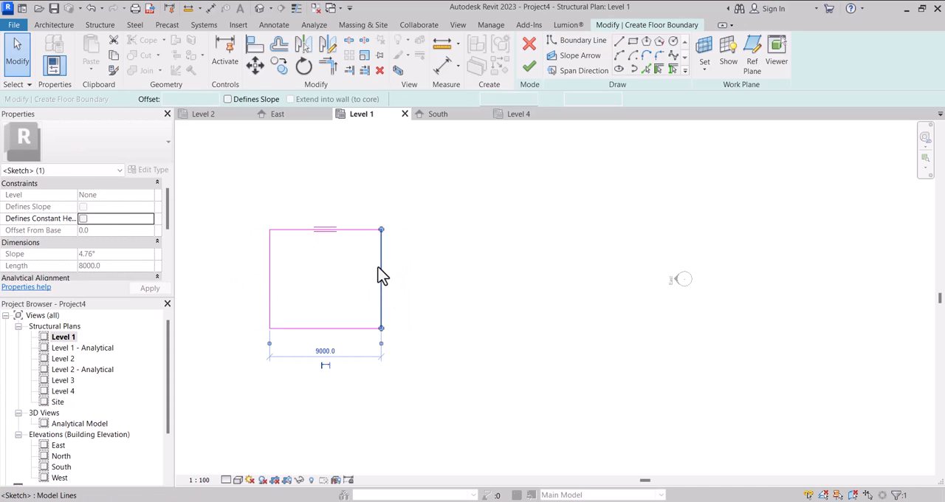
left_click(325, 351)
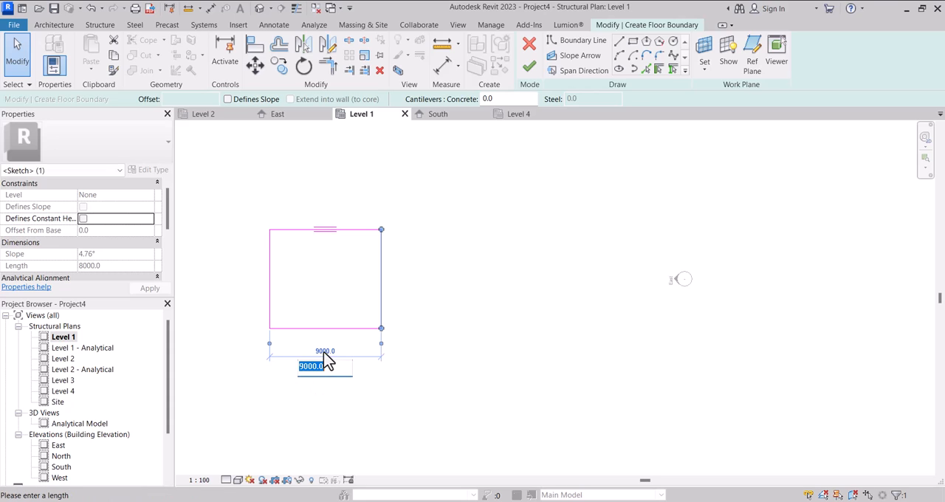
key("Return")
Finish the boundary sketch to create the Generic 300mm structural floor on Level 1.
scroll(396, 344, "down", 2)
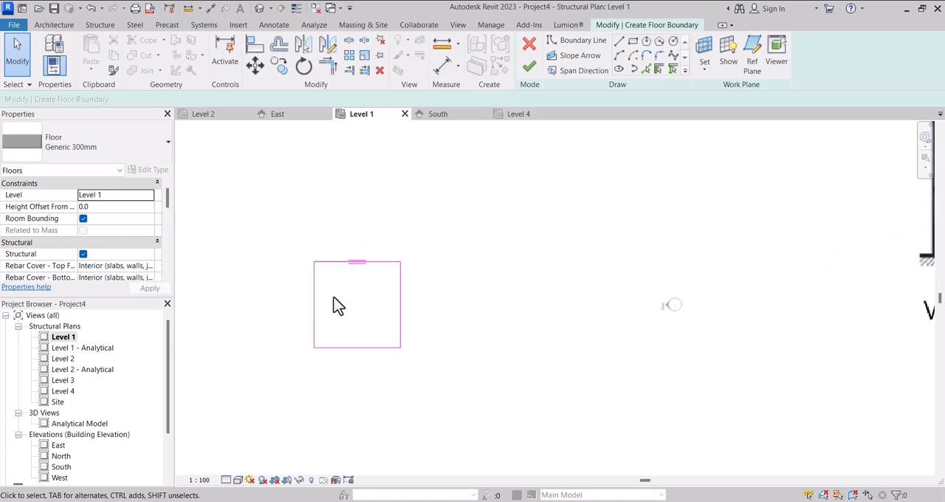
scroll(332, 305, "down", 2)
left_click(107, 26)
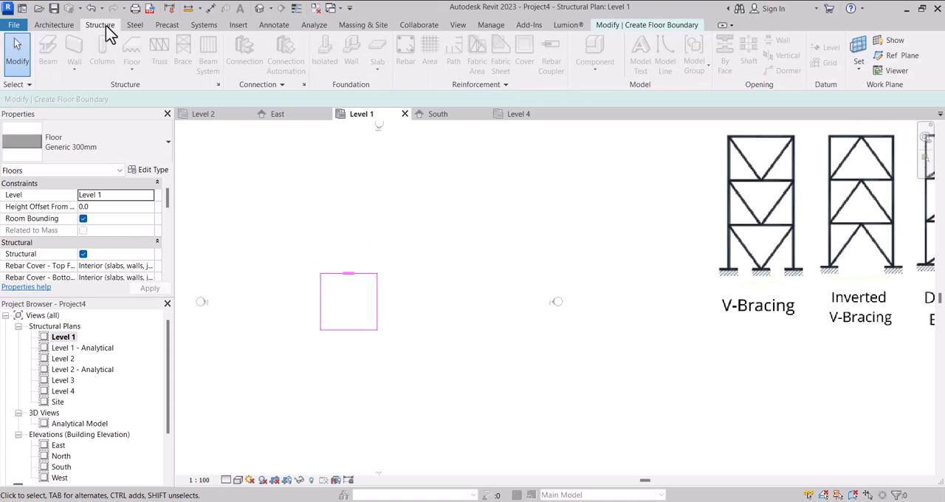
scroll(426, 260, "down", 2)
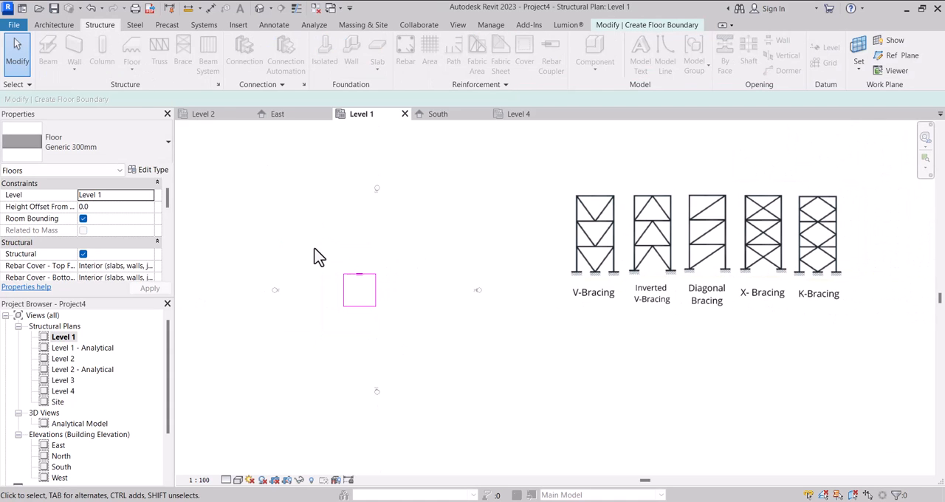
left_click(669, 27)
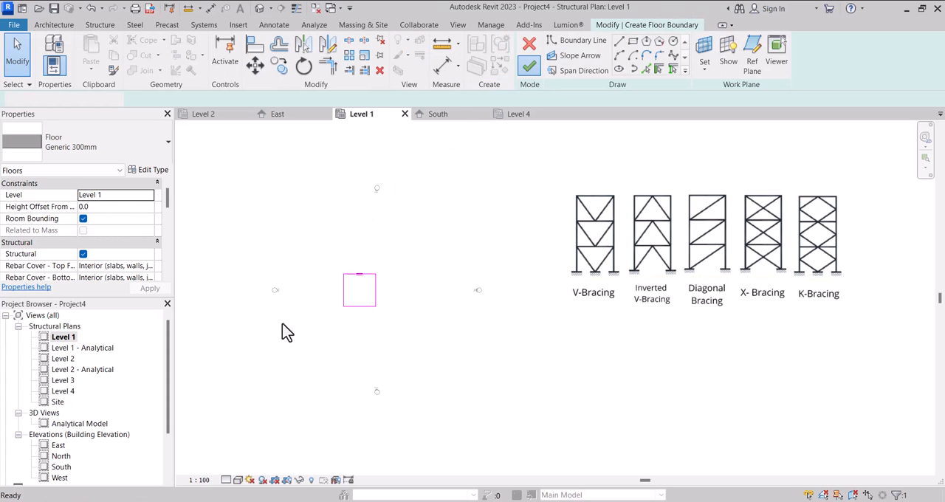
left_click(359, 299)
Delete the span direction symbol from the middle of the new floor.
scroll(345, 314, "up", 3)
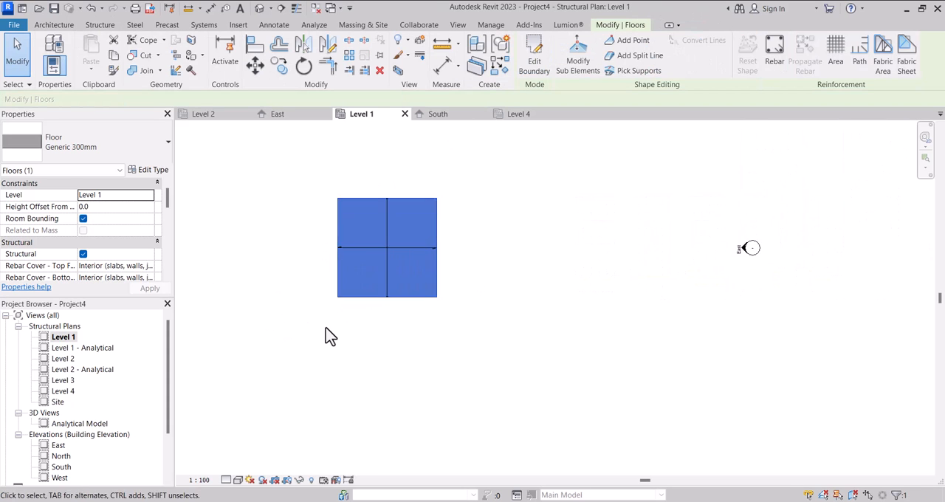
key("Escape")
left_click(376, 249)
key("Delete")
Place vertical UC305x305x97 structural columns just inside the floor's upper-left and lower-left corners.
scroll(370, 332, "down", 2)
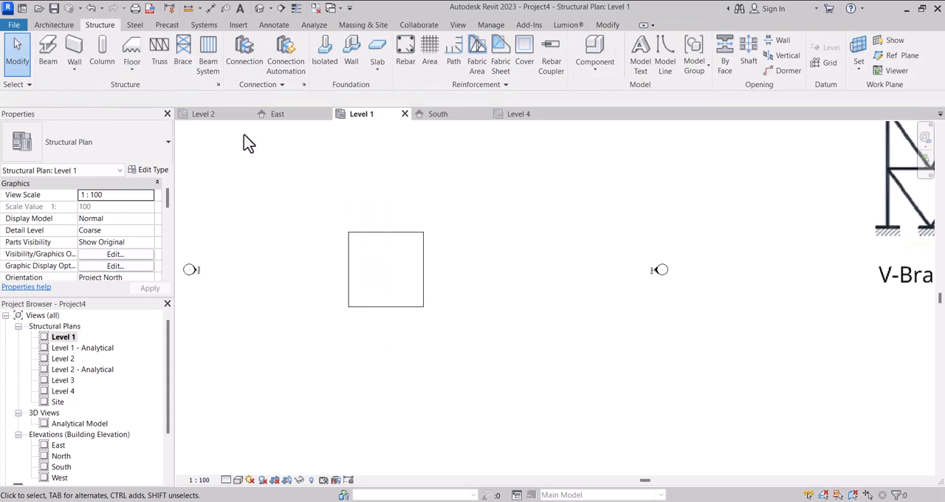
left_click(112, 46)
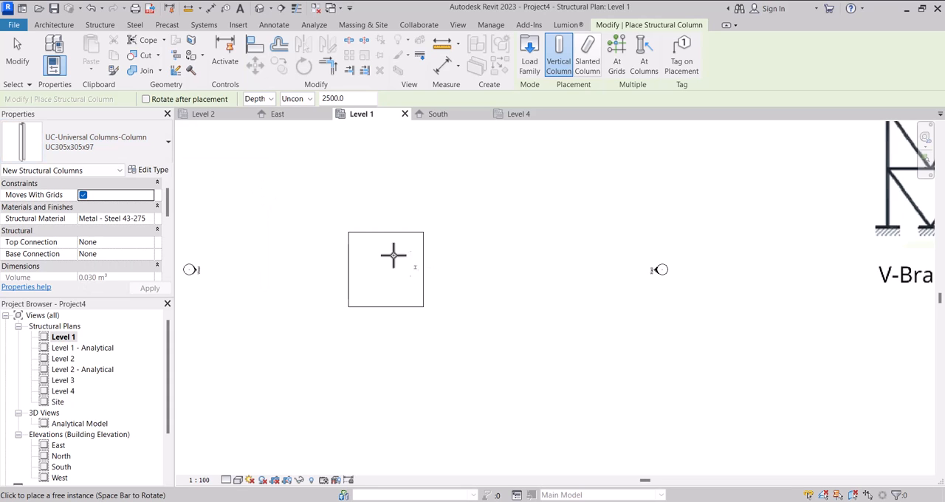
scroll(351, 235, "up", 5)
scroll(318, 230, "up", 1)
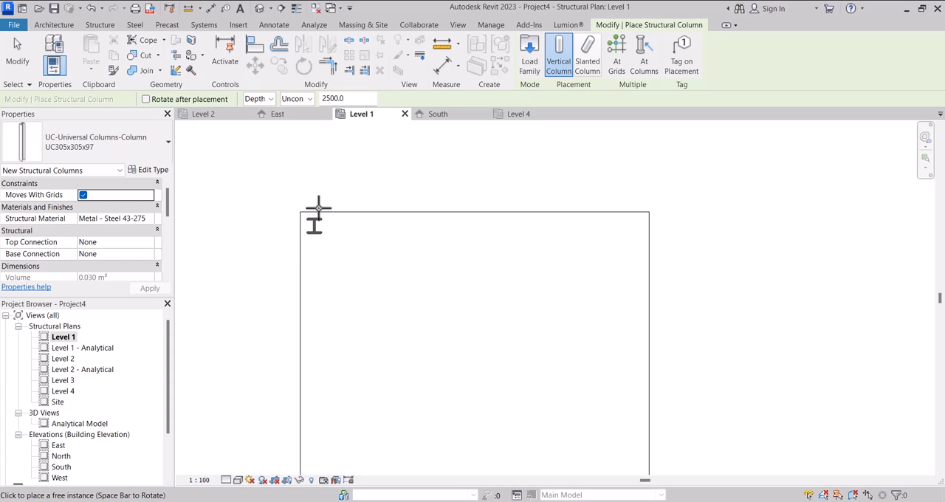
scroll(315, 354, "down", 3)
scroll(317, 329, "up", 2)
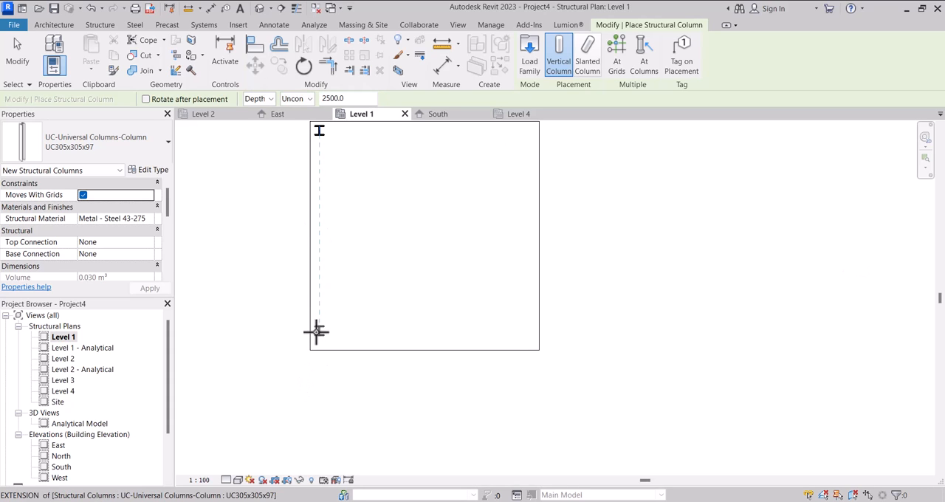
left_click(319, 339)
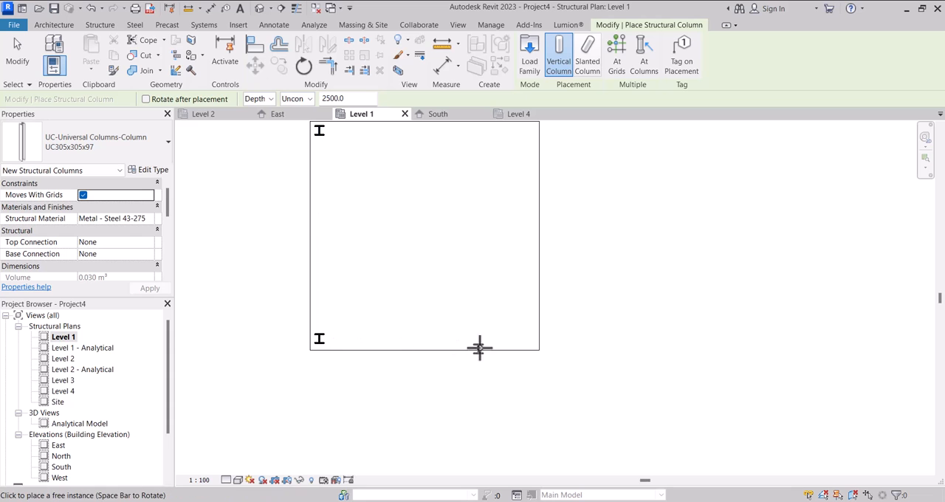
scroll(448, 344, "down", 1)
key("Escape")
key("Escape")
Mirror copies of the two left columns to the floor's right side about a vertical axis through the upper edge's midpoint.
left_click_drag(309, 189, 396, 302)
left_click(328, 43)
left_click(437, 198)
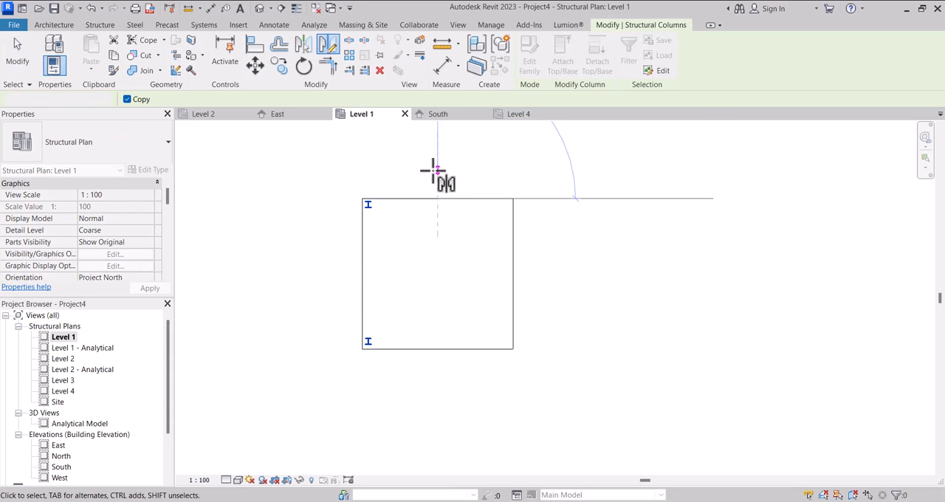
left_click(433, 172)
key("Escape")
Open the default 3D view of the model.
scroll(466, 287, "down", 2)
scroll(463, 278, "up", 3)
scroll(407, 332, "down", 2)
scroll(416, 287, "up", 1)
scroll(384, 264, "down", 3)
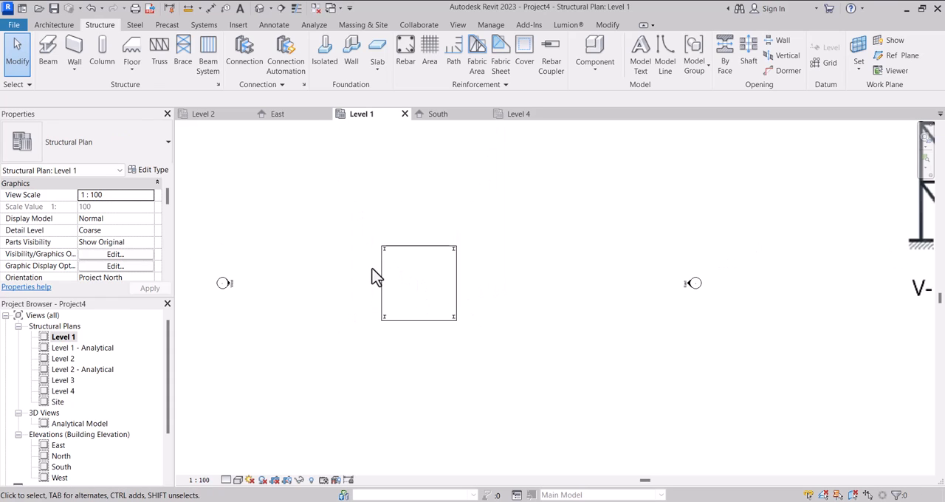
scroll(370, 264, "up", 2)
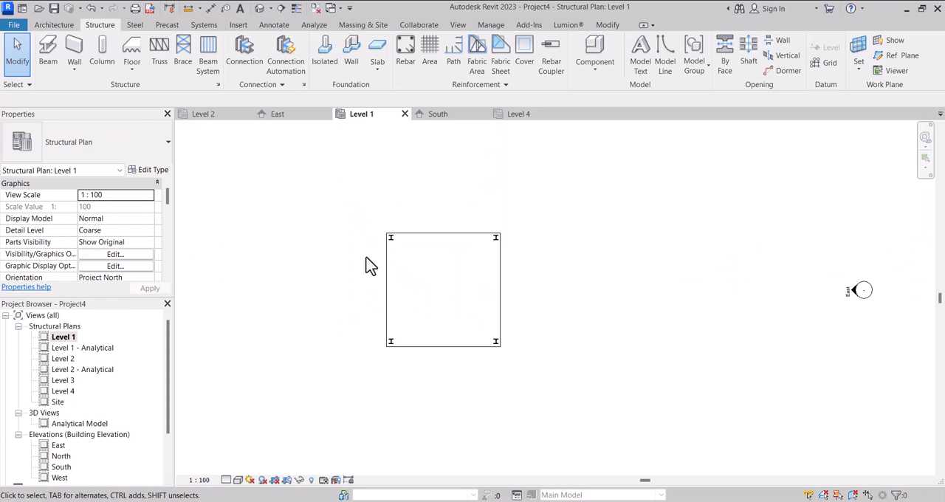
left_click(262, 8)
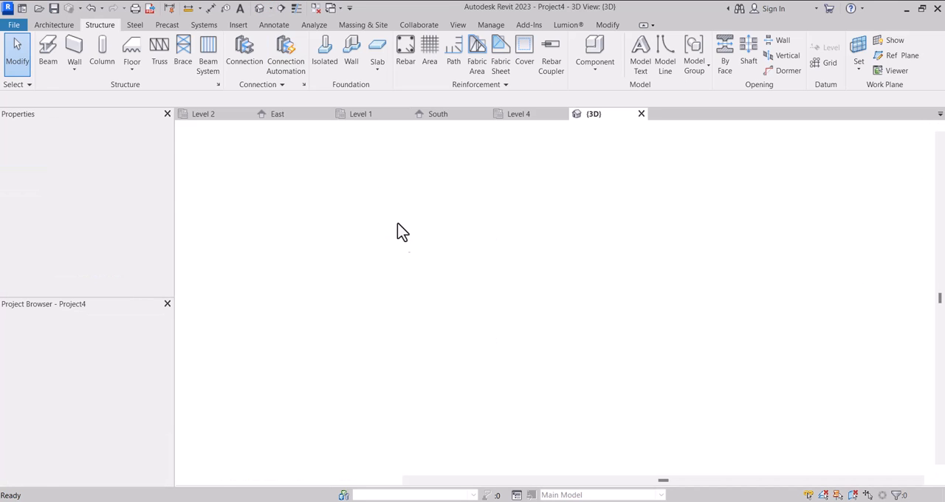
scroll(466, 332, "up", 4)
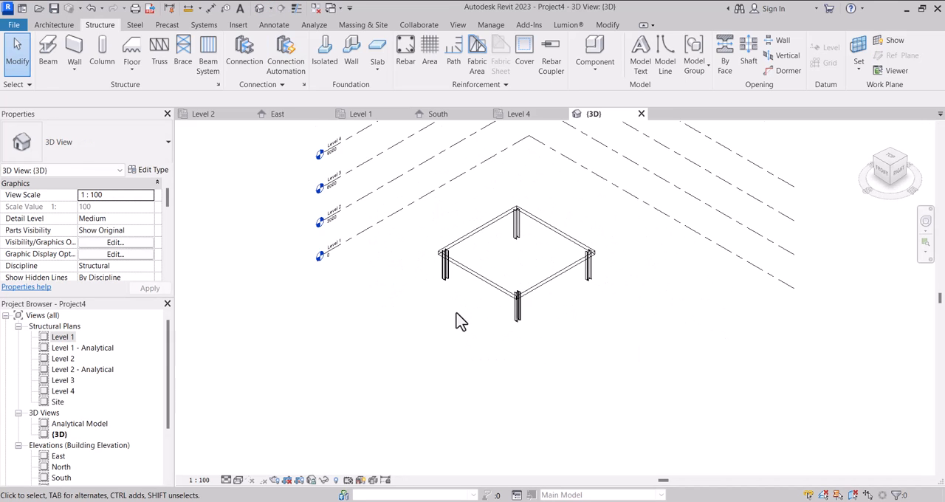
Select all instances of the UC305x305x97 column and set their top level to Level 4.
left_click(436, 260)
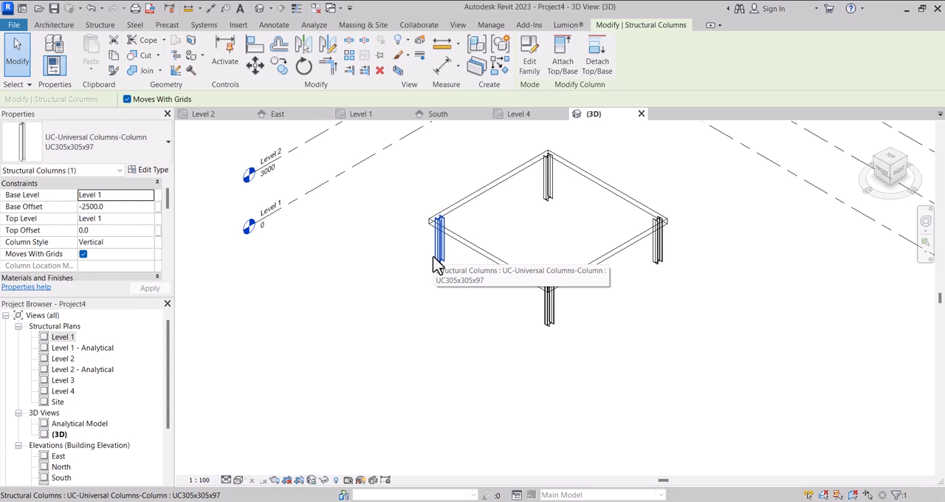
right_click(437, 251)
mouse_move(537, 325)
left_click(613, 323)
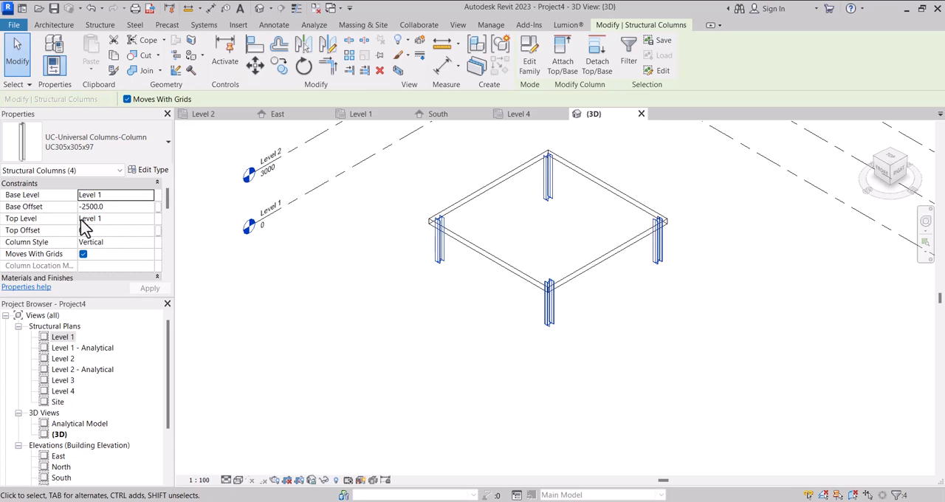
left_click(153, 220)
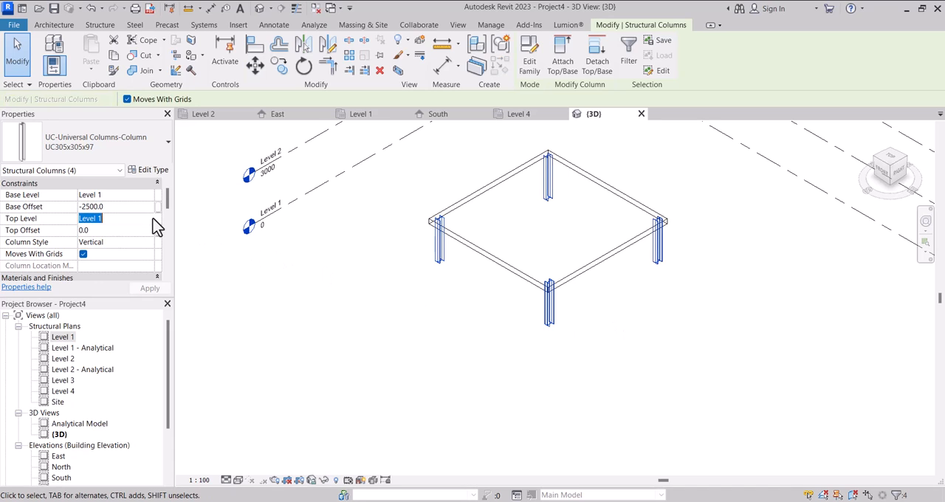
left_click(153, 219)
left_click(106, 259)
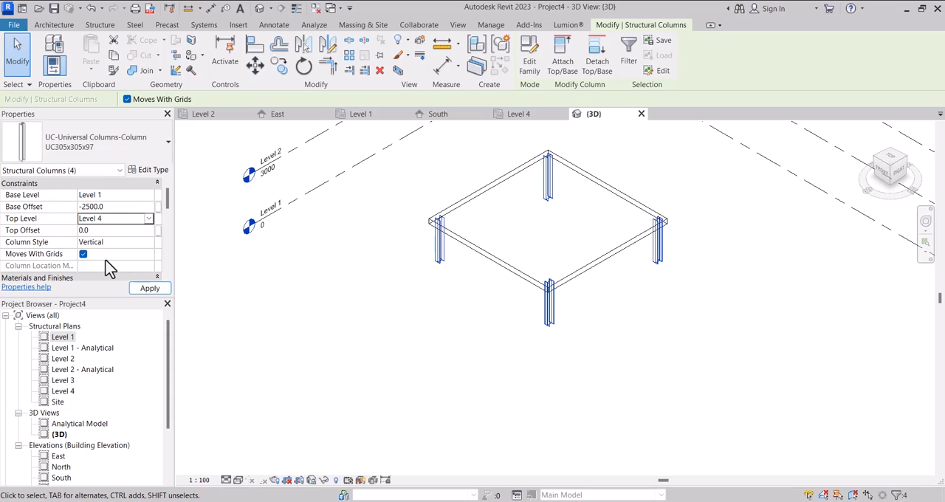
Set the base offset of the four selected columns to 0.0, keeping Level 1 as base level.
left_click(147, 196)
left_click(148, 196)
left_click(148, 197)
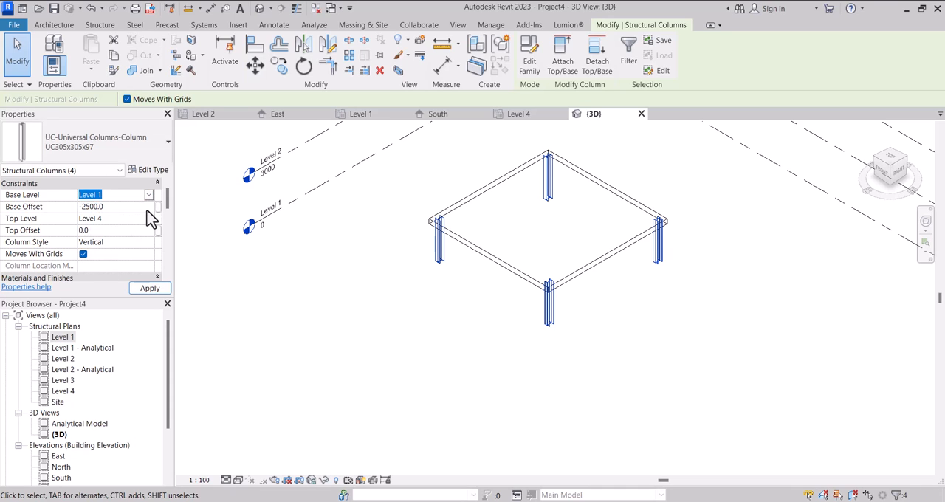
key("Tab")
left_click(152, 209)
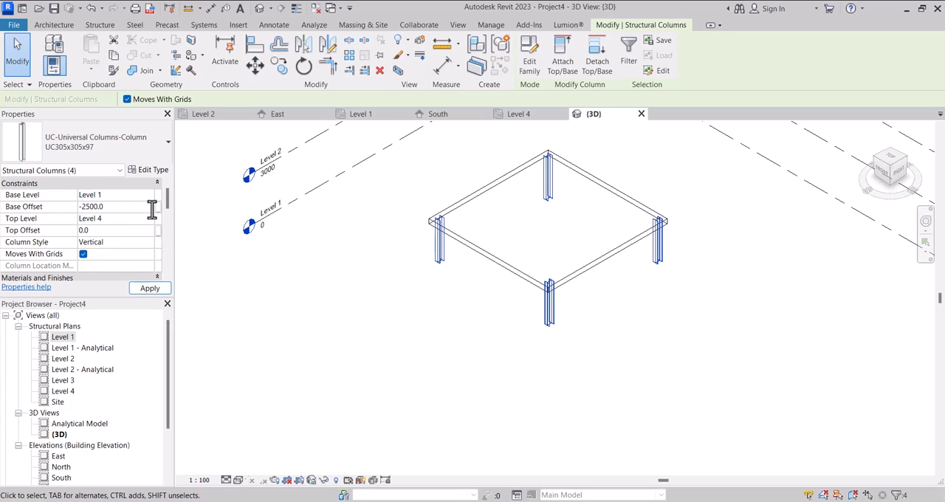
left_click_drag(99, 210, 67, 212)
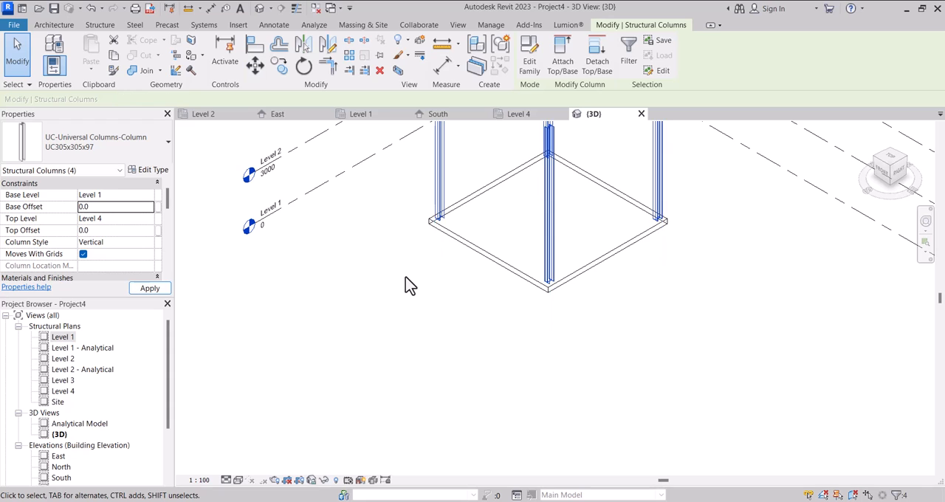
Change the 3D view's visual style to Consistent Colors and clear the column selection.
scroll(407, 285, "down", 5)
left_click(228, 481)
left_click(239, 481)
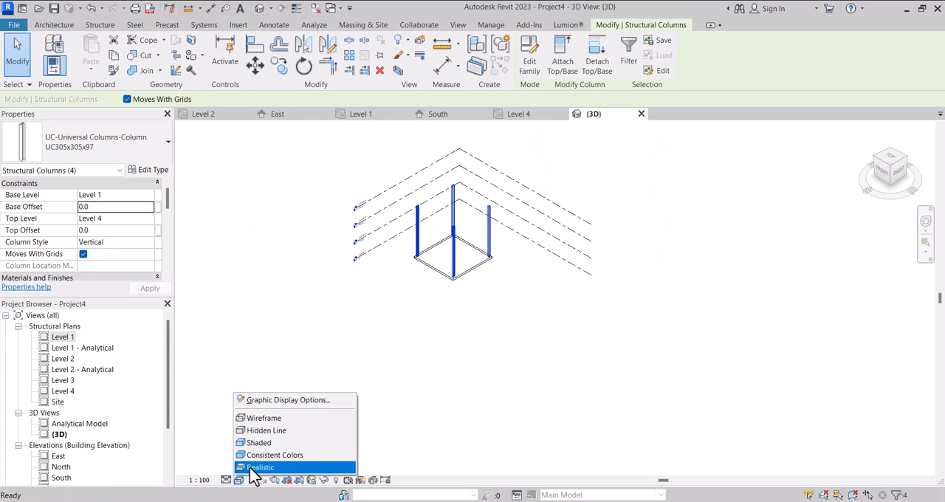
left_click(253, 453)
scroll(410, 257, "up", 2)
scroll(404, 291, "down", 2)
left_click(404, 275)
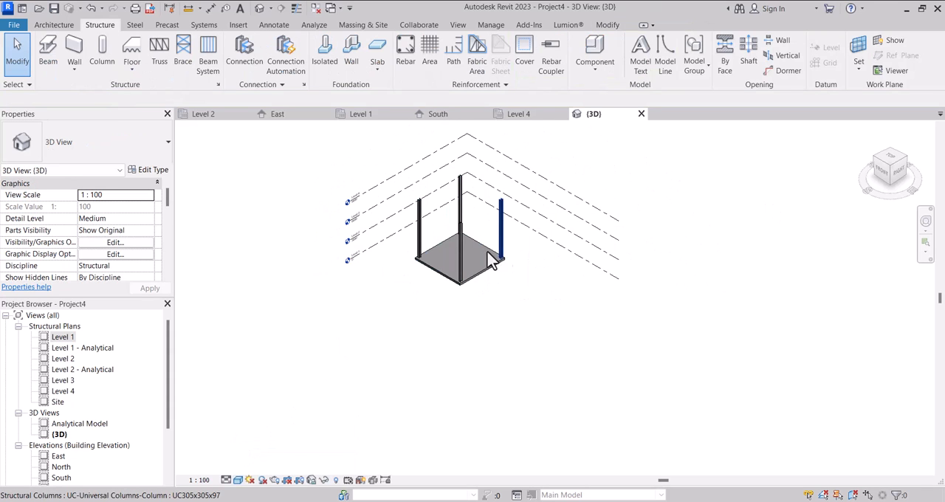
Copy the Level 1 floor and paste it aligned to Level 2, Level 3 and Level 4.
scroll(484, 258, "up", 2)
left_click(435, 295)
scroll(433, 292, "down", 2)
scroll(432, 288, "up", 1)
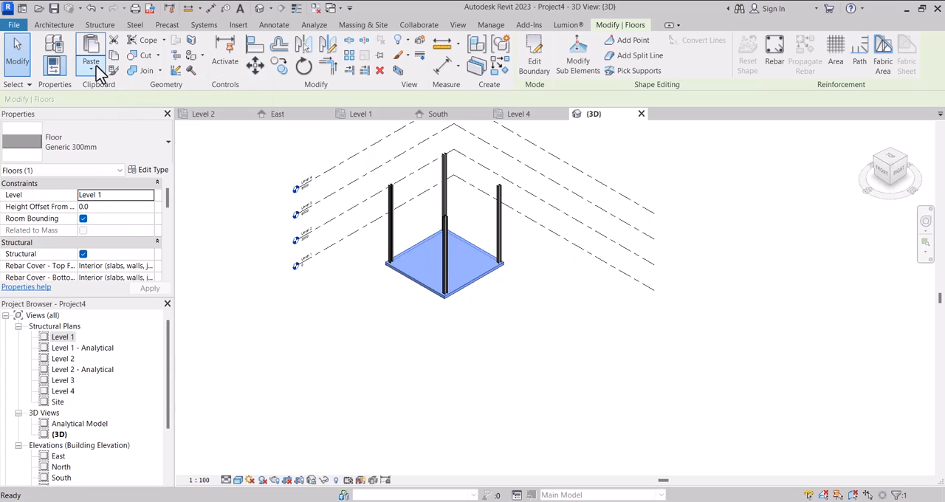
left_click(92, 71)
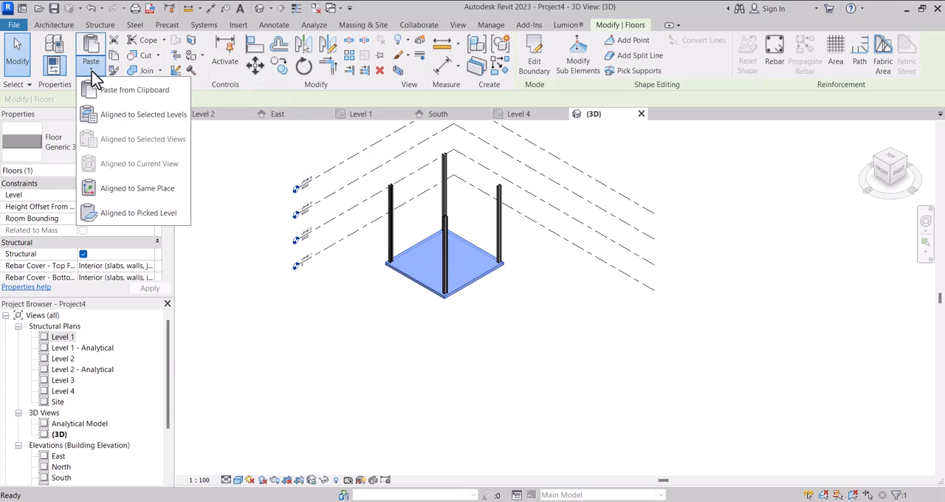
left_click(110, 116)
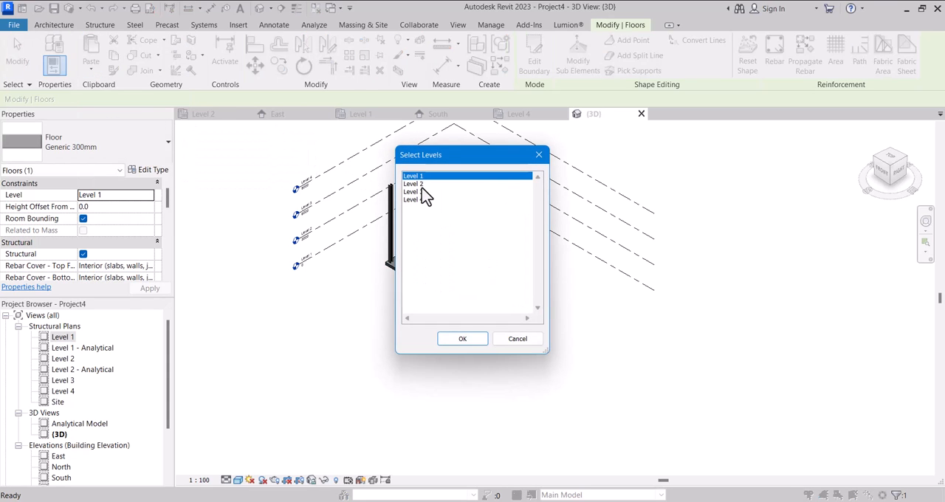
left_click(424, 185)
left_click(415, 193, "ctrl")
left_click(416, 199, "ctrl")
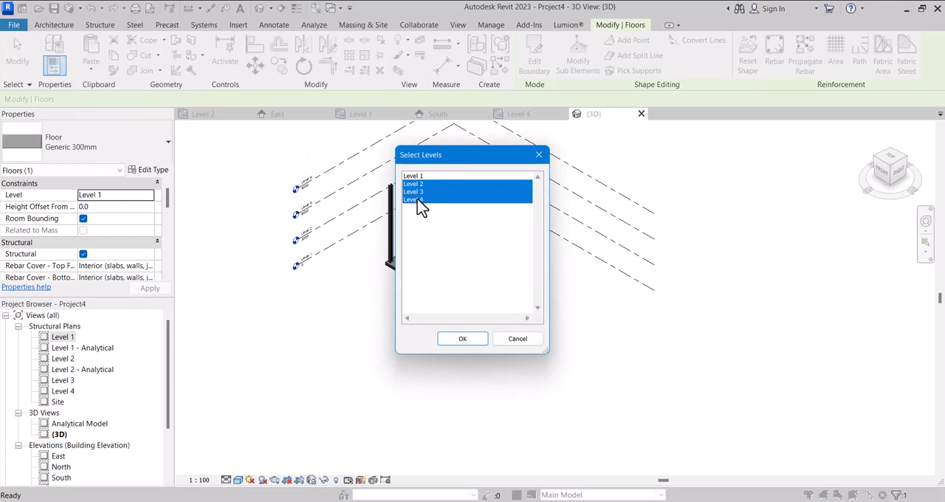
left_click(448, 337)
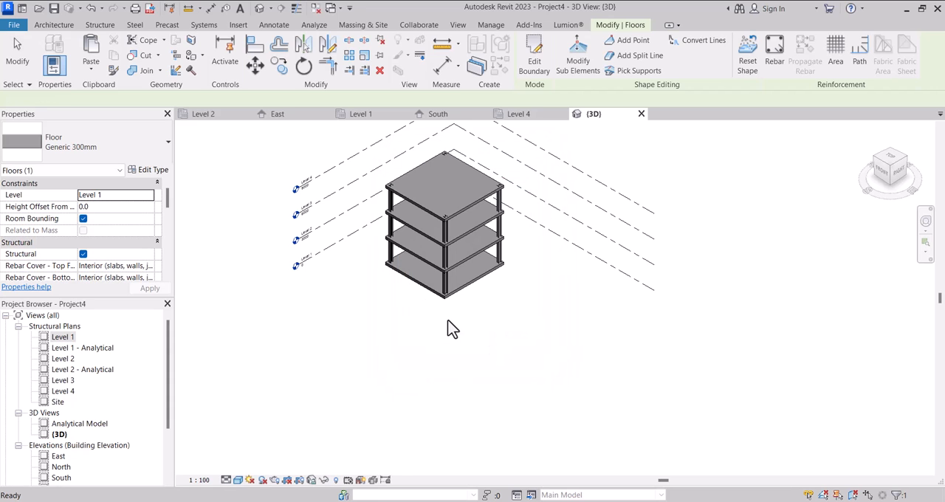
Change the Level 2, Level 3 and Level 4 floors to the 75mm Metal Roof Deck type and clear the selection.
scroll(441, 292, "down", 1)
middle_click_drag(432, 259, 433, 292)
scroll(414, 329, "up", 3)
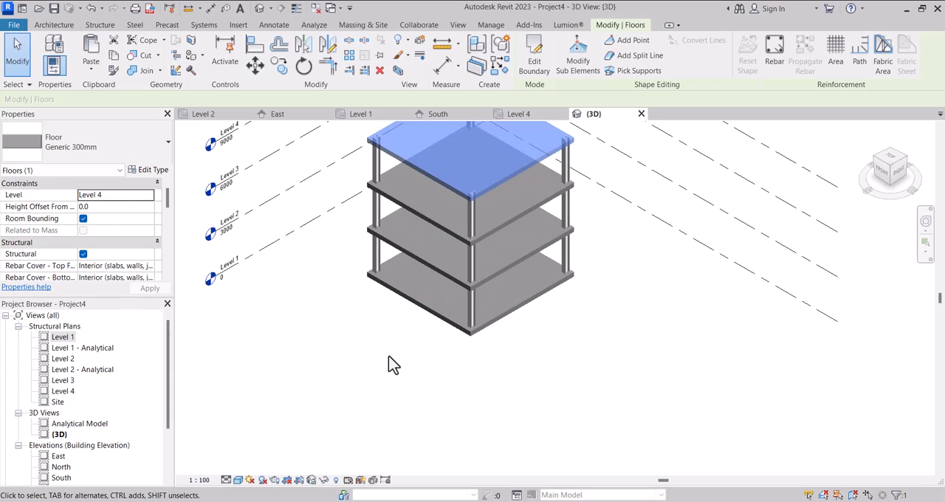
left_click(362, 332)
scroll(359, 336, "down", 2)
scroll(372, 287, "up", 3)
left_click(395, 284)
scroll(396, 282, "down", 3)
left_click(421, 253, "ctrl")
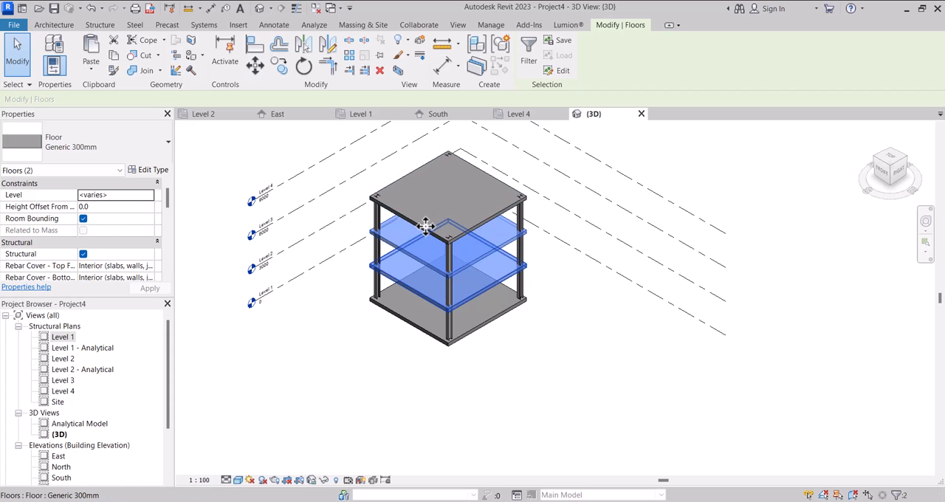
scroll(415, 218, "up", 2)
left_click(415, 218, "ctrl")
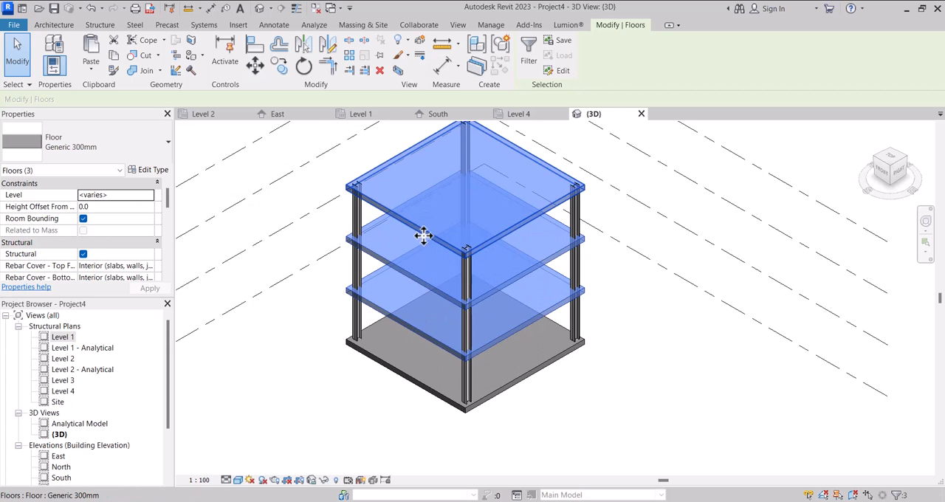
left_click(85, 141)
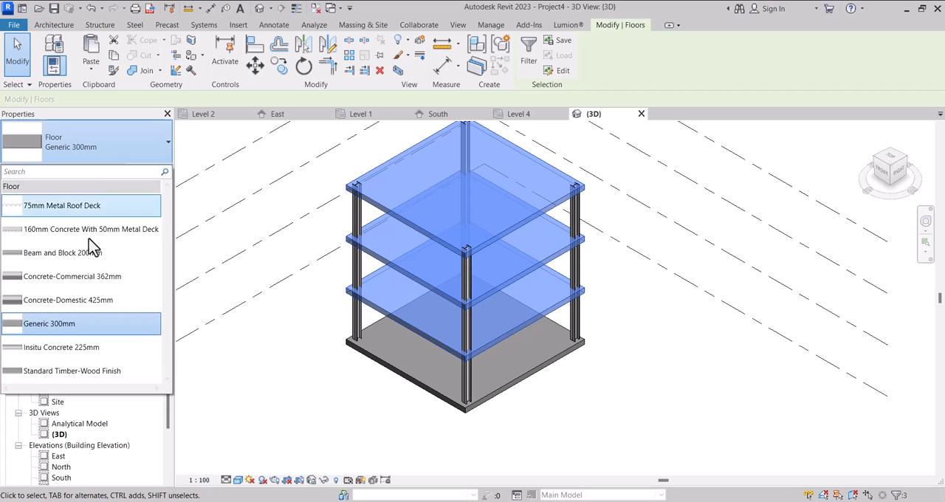
left_click(84, 206)
scroll(333, 390, "up", 2)
left_click(333, 390)
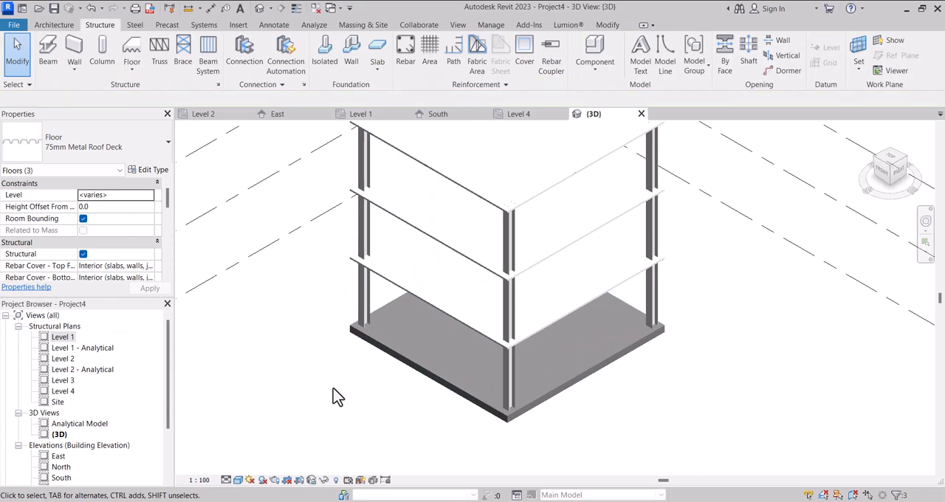
scroll(340, 342, "down", 1)
scroll(336, 358, "down", 3)
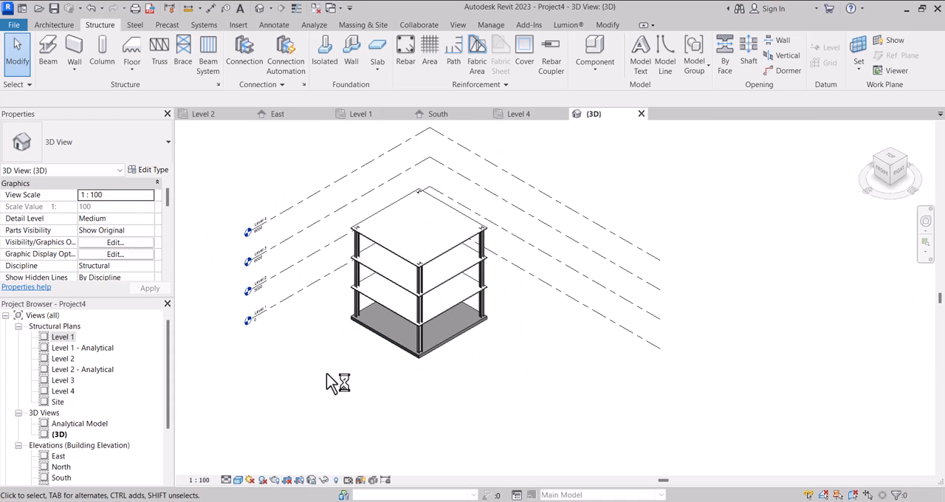
In the Level 1 structural plan, draw a vertical detail line 8000 mm long between the midpoints of the floor's upper and lower edges.
double_click(63, 337)
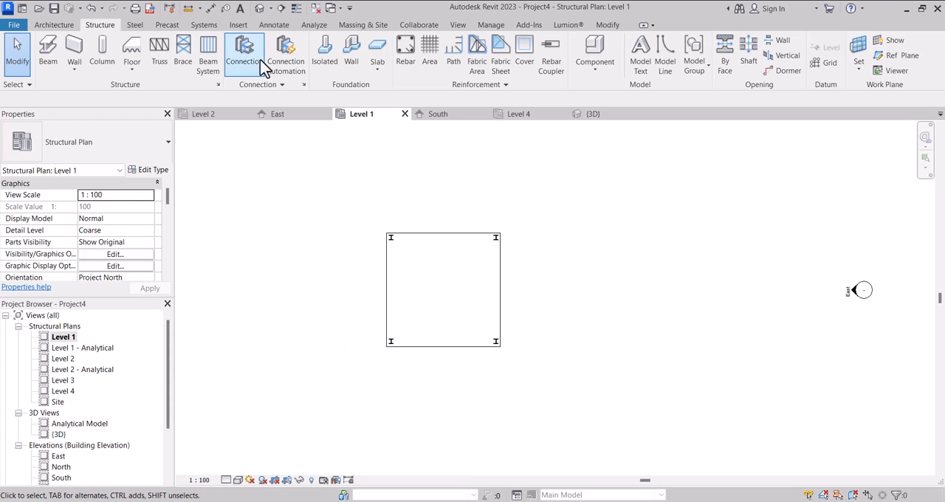
left_click(278, 27)
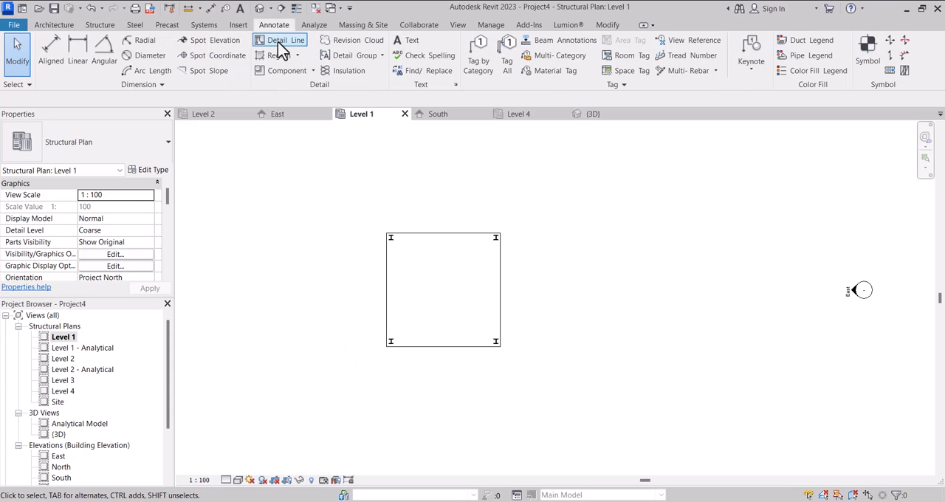
left_click(279, 43)
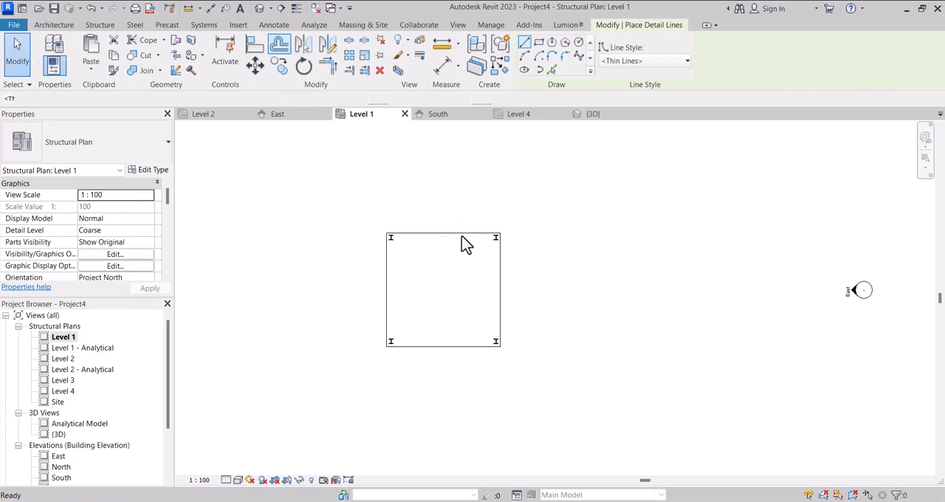
left_click(443, 233)
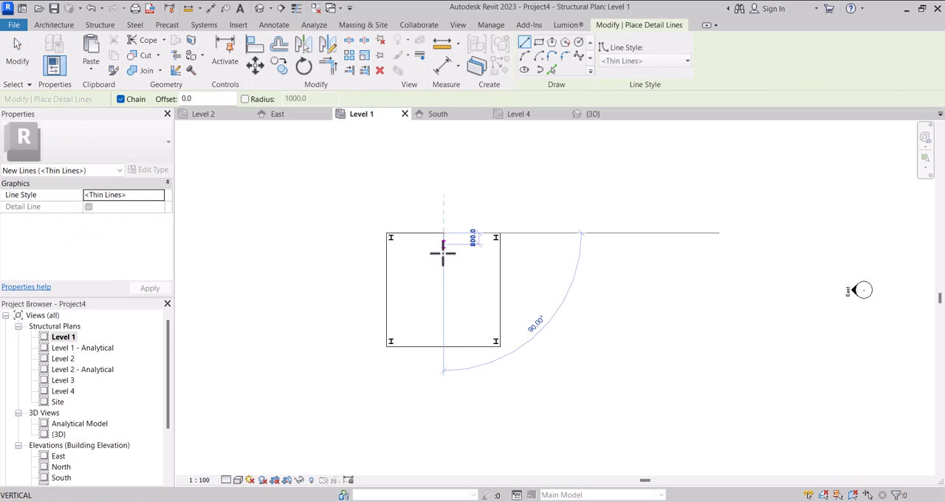
left_click(443, 347)
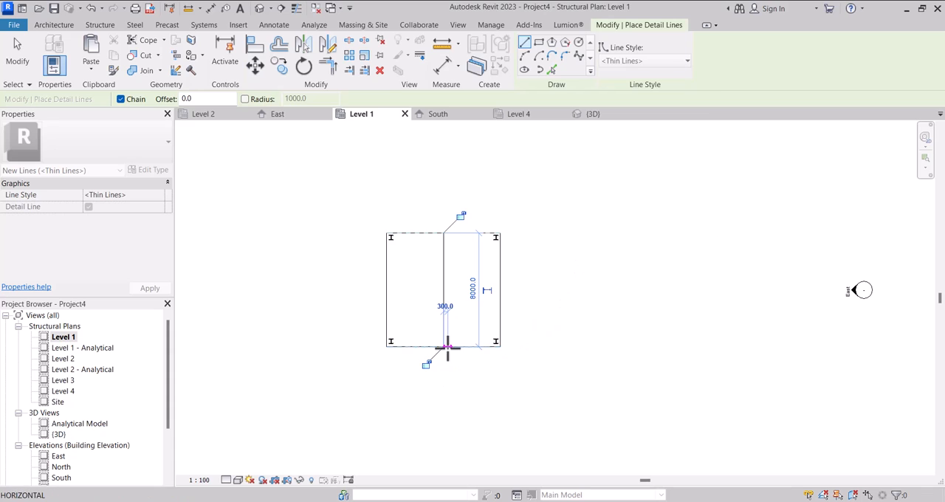
key("Escape")
Draw a horizontal detail line 8000 mm long between the midpoints of the floor's two side edges and finish the line command.
left_click(386, 289)
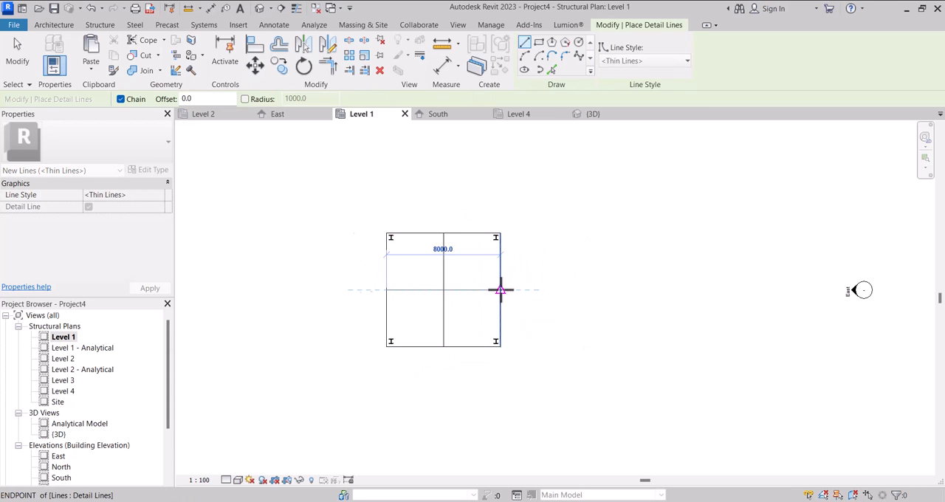
left_click(501, 290)
key("Escape")
key("Escape")
scroll(439, 303, "down", 2)
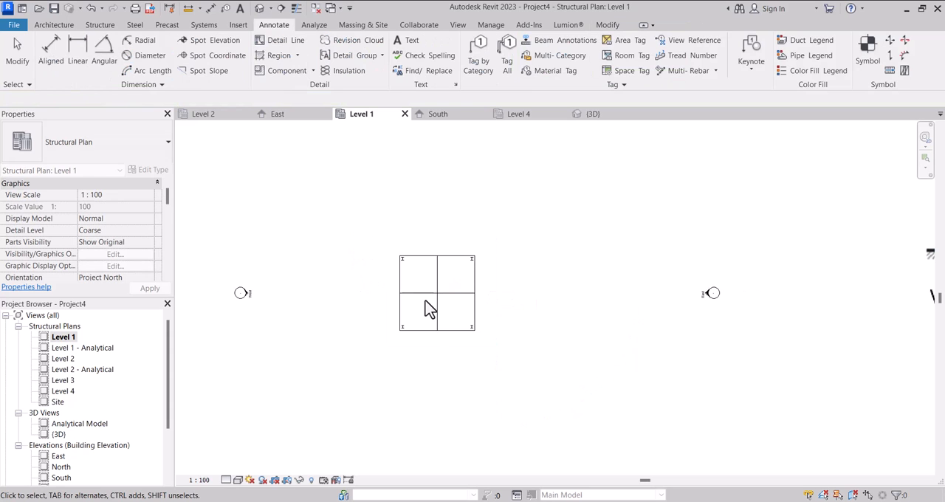
Start placing a structural brace with the UB-Universal Beams type UB305x165x40.
left_click(99, 25)
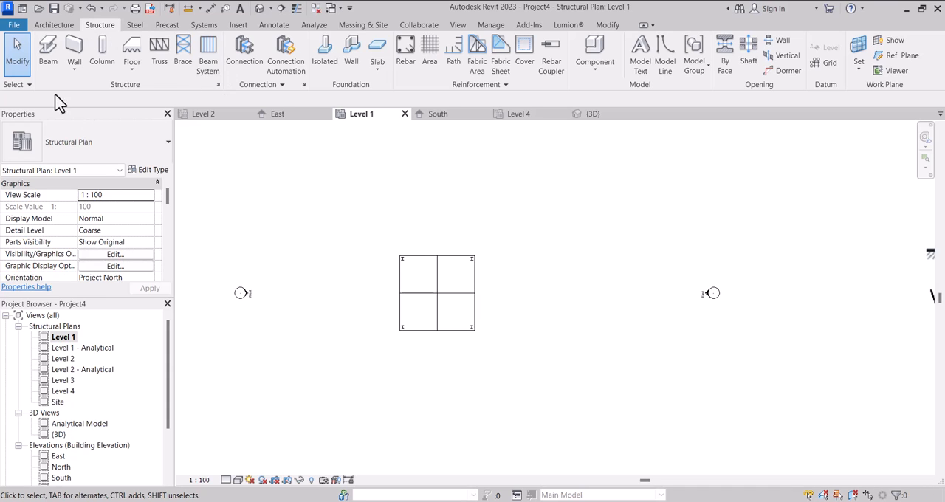
left_click(177, 65)
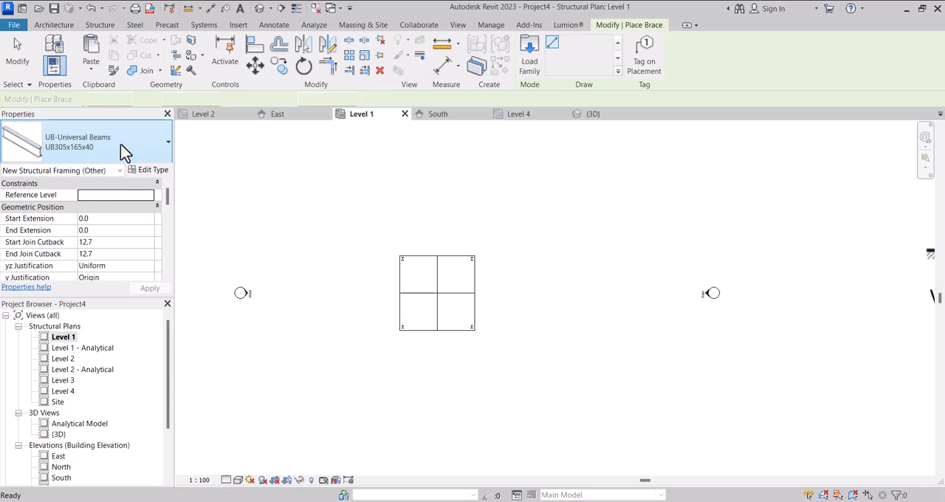
left_click(123, 152)
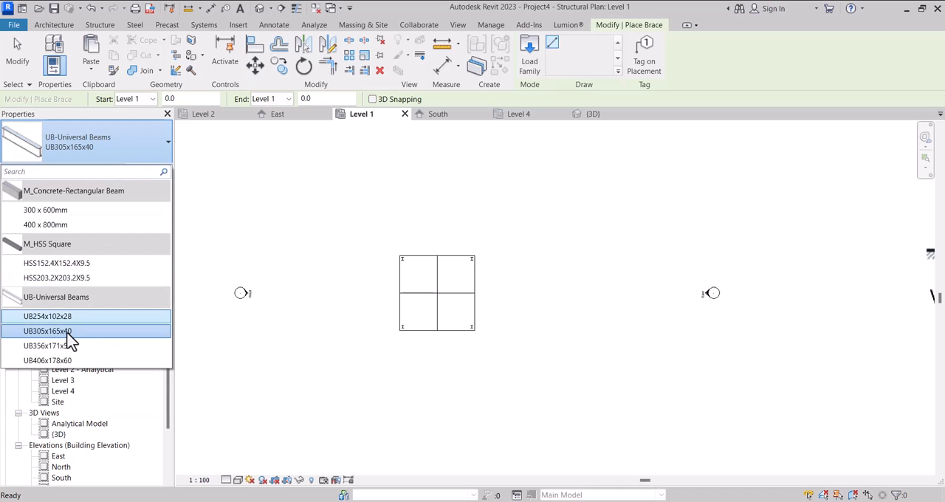
mouse_move(69, 341)
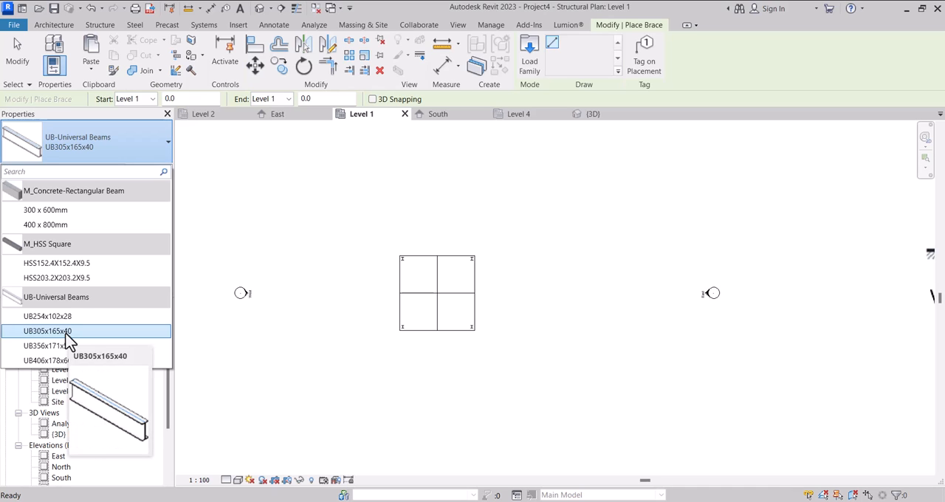
left_click(70, 338)
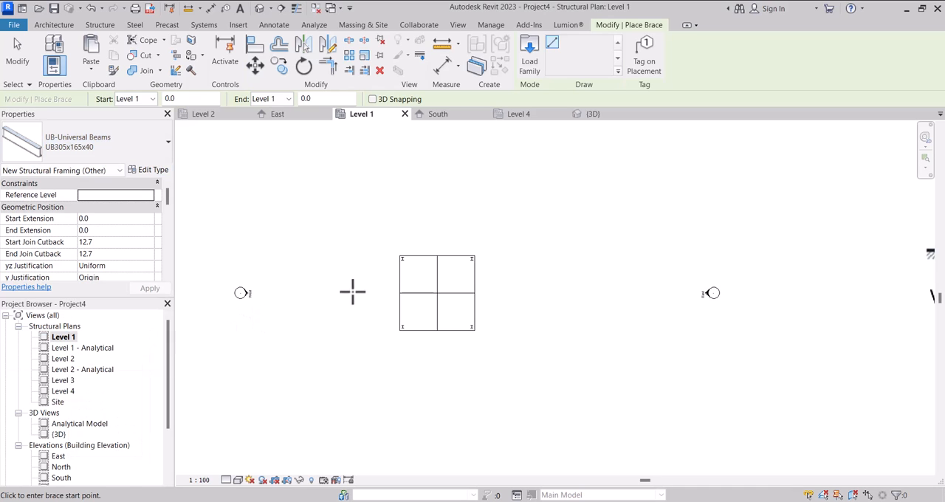
Set the new brace's start attachment level reference to Level 1 and its end attachment level reference to Level 2 with elevation 0.0.
scroll(448, 322, "up", 6)
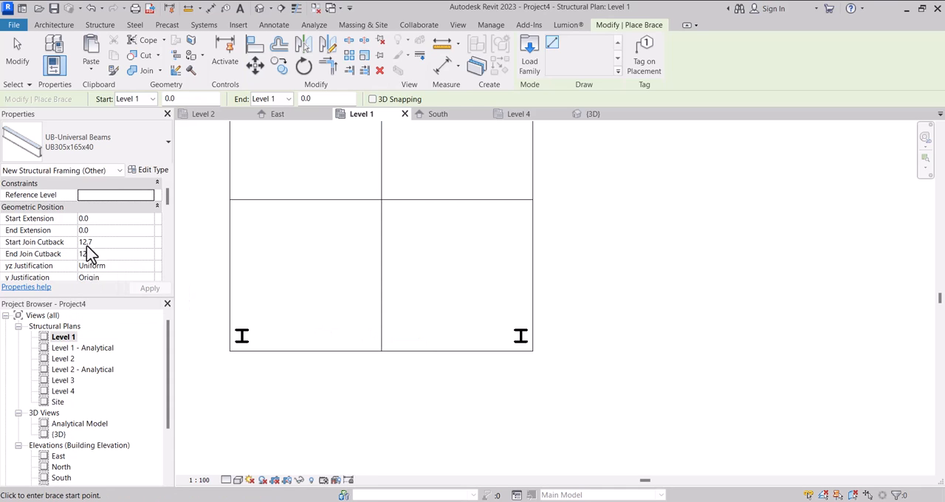
scroll(86, 248, "down", 1)
scroll(87, 256, "down", 4)
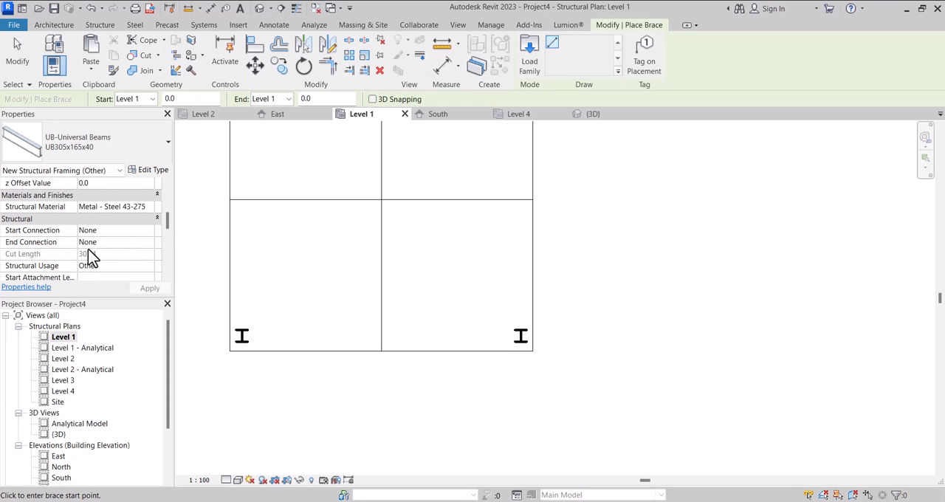
scroll(88, 256, "down", 1)
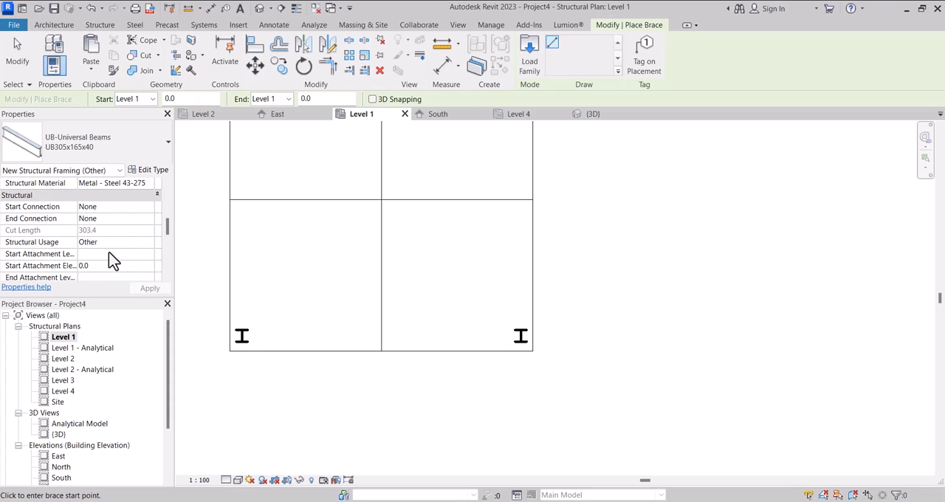
scroll(113, 260, "down", 1)
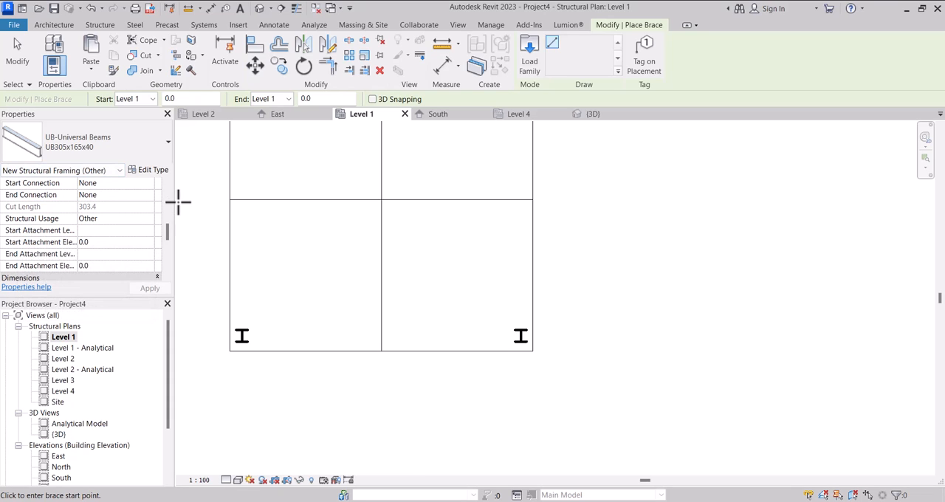
left_click_drag(174, 205, 226, 200)
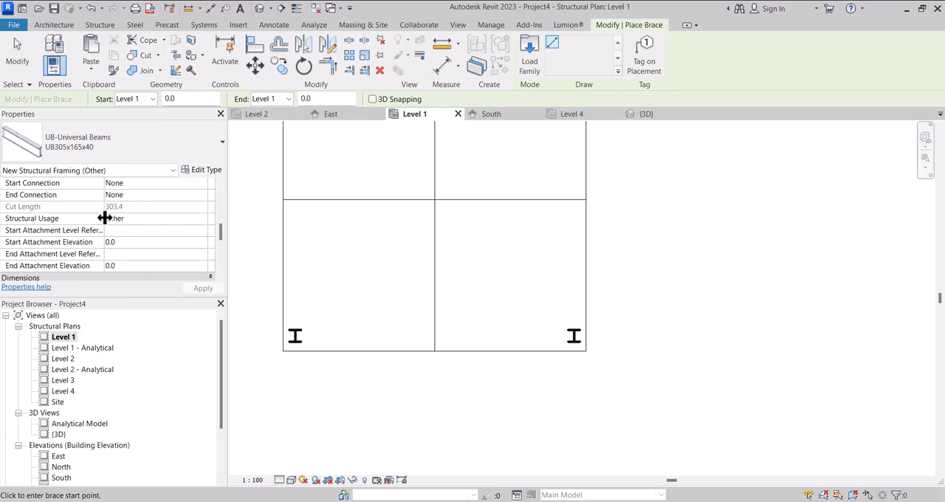
left_click_drag(104, 218, 145, 218)
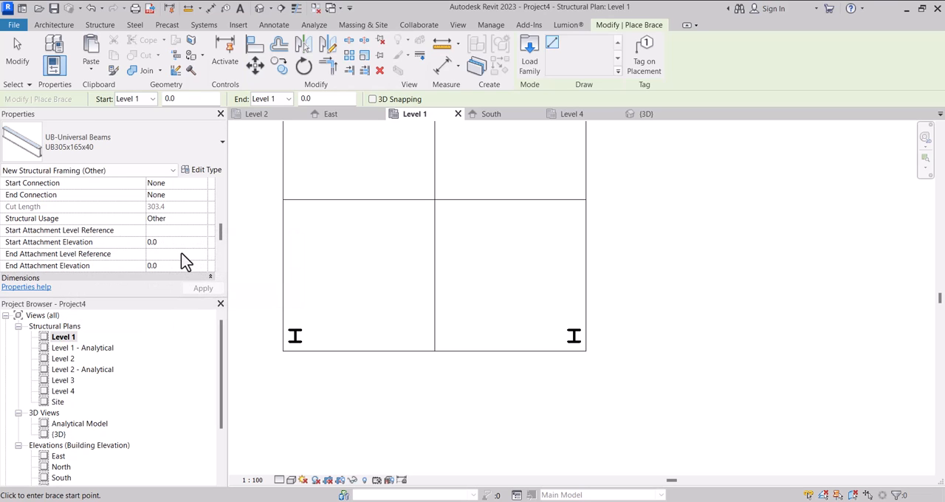
left_click(202, 254)
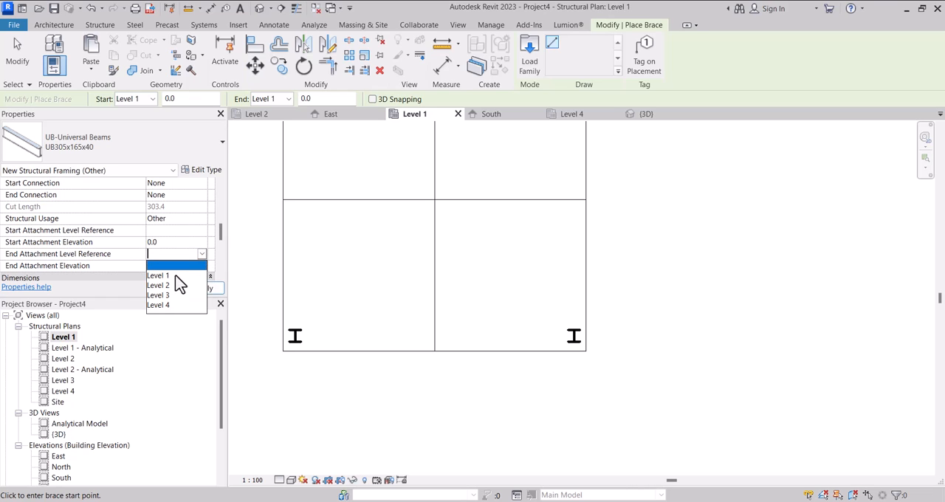
scroll(168, 251, "down", 2)
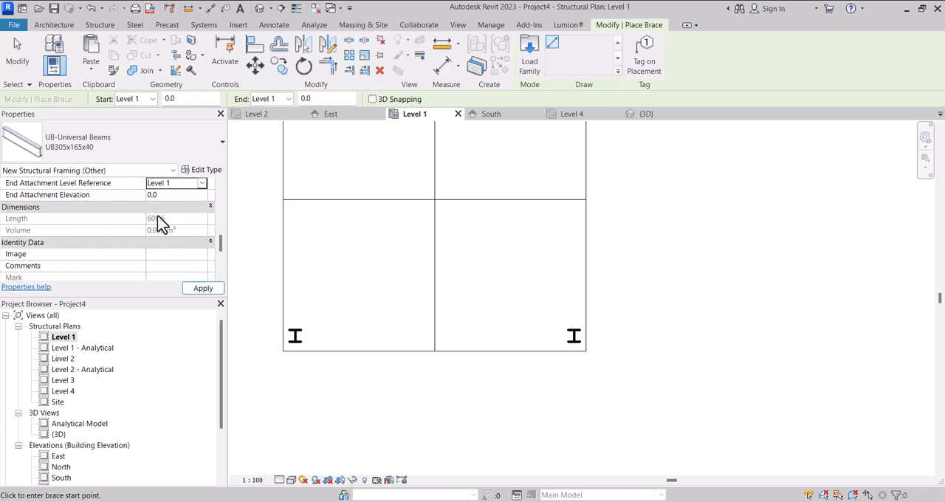
scroll(161, 224, "up", 1)
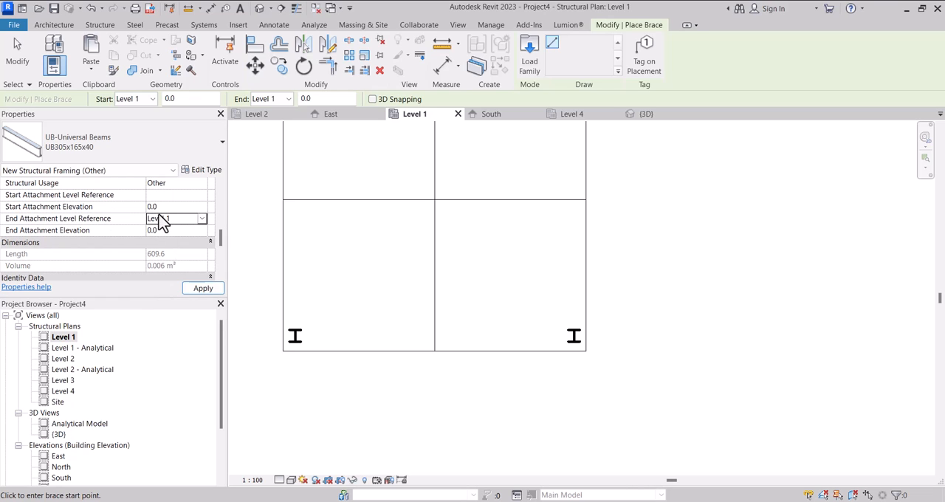
left_click(204, 218)
left_click(201, 219)
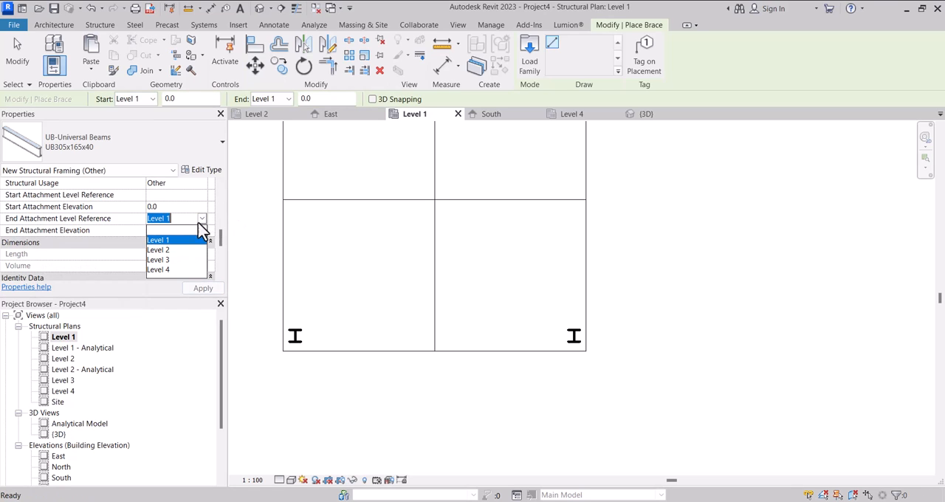
left_click(162, 250)
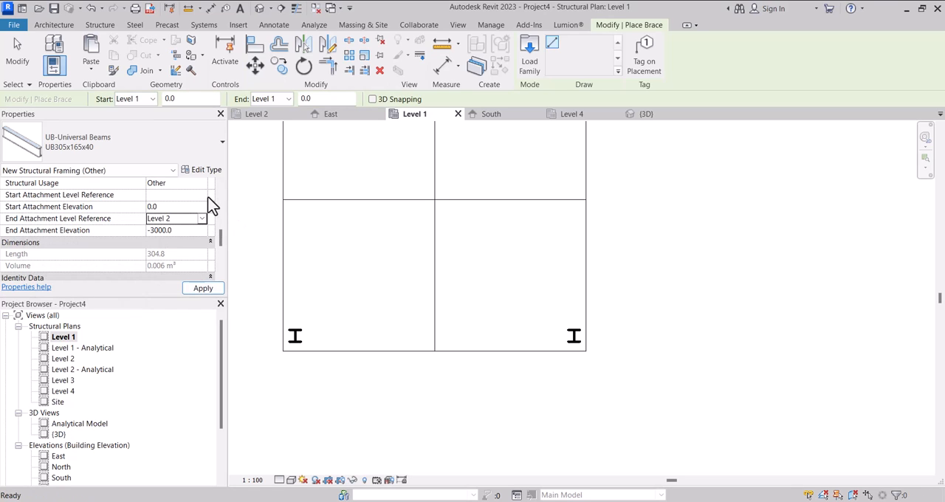
left_click(201, 195)
left_click(167, 217)
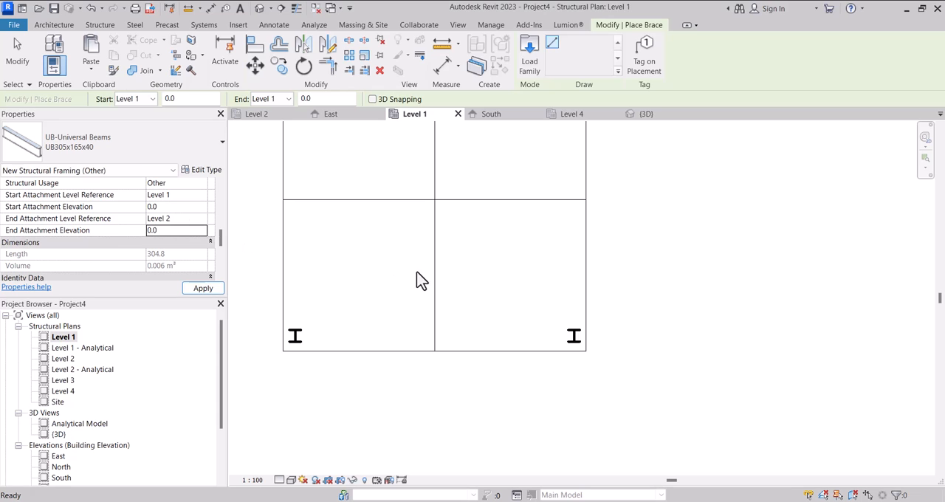
Draw the brace from the vertical centre line, in line with the lower columns, to the lower-right column on the plan.
left_click(434, 336)
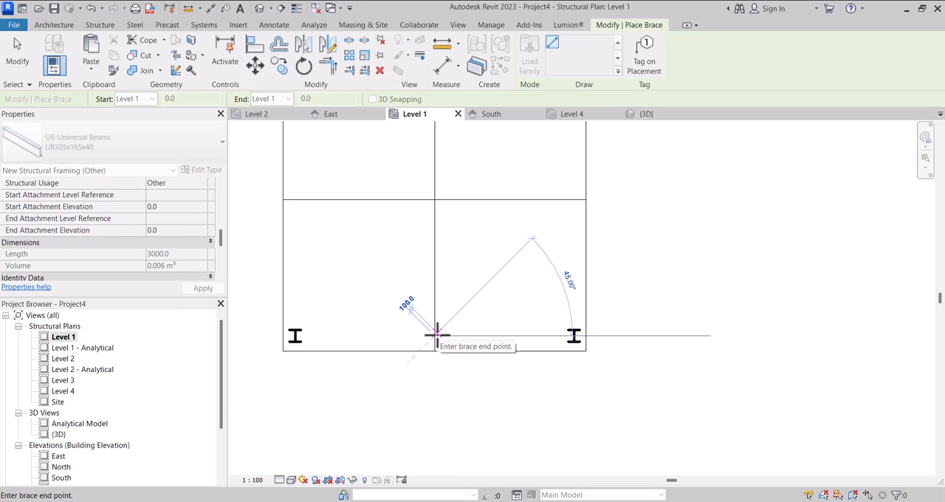
scroll(437, 339, "down", 5)
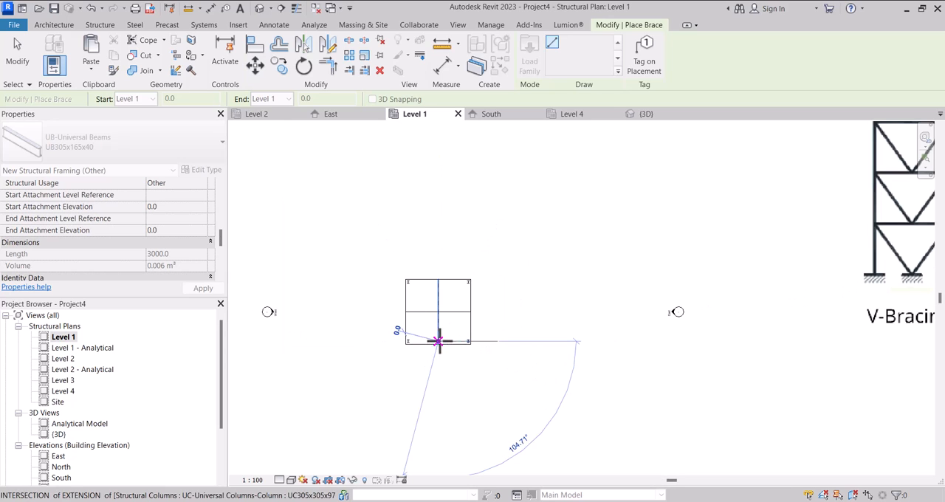
scroll(438, 341, "down", 4)
scroll(442, 336, "up", 3)
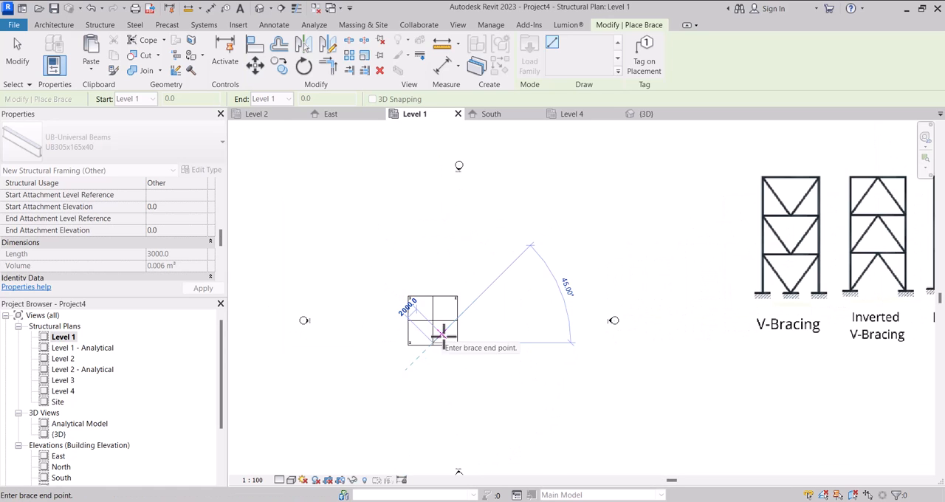
scroll(441, 340, "up", 6)
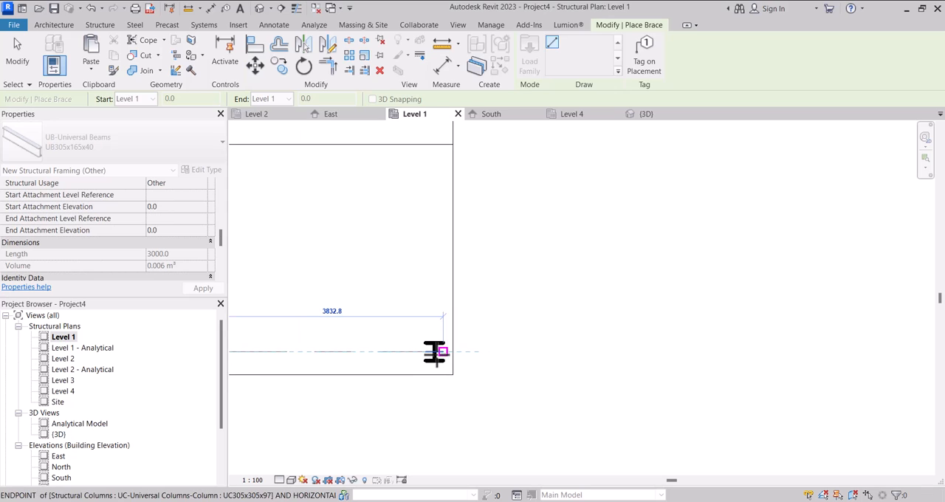
left_click(434, 353)
scroll(436, 350, "down", 2)
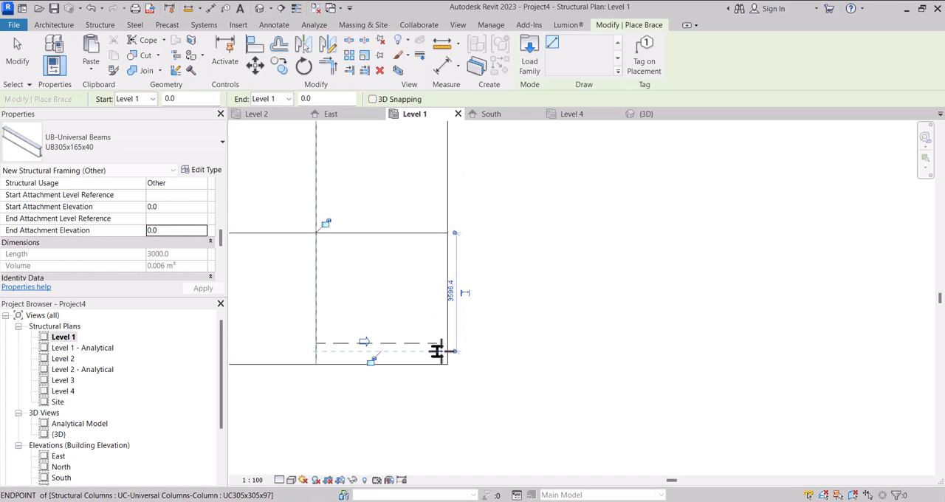
Set the Level 1 plan's detail level to Fine and finish the brace command.
scroll(356, 353, "up", 3)
scroll(365, 346, "down", 3)
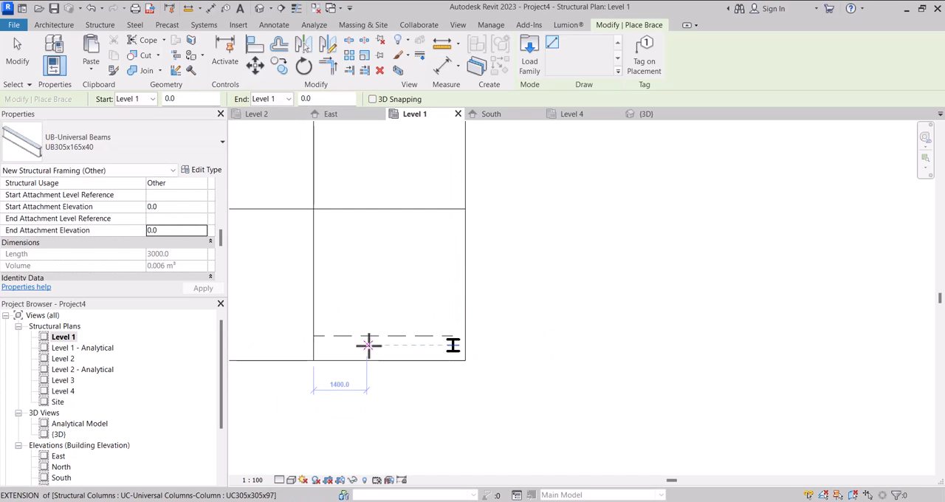
left_click(280, 481)
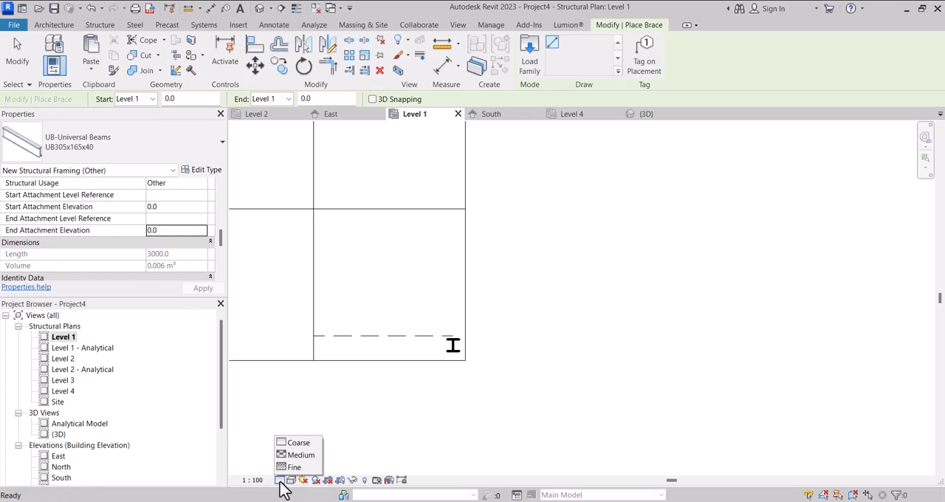
left_click(284, 468)
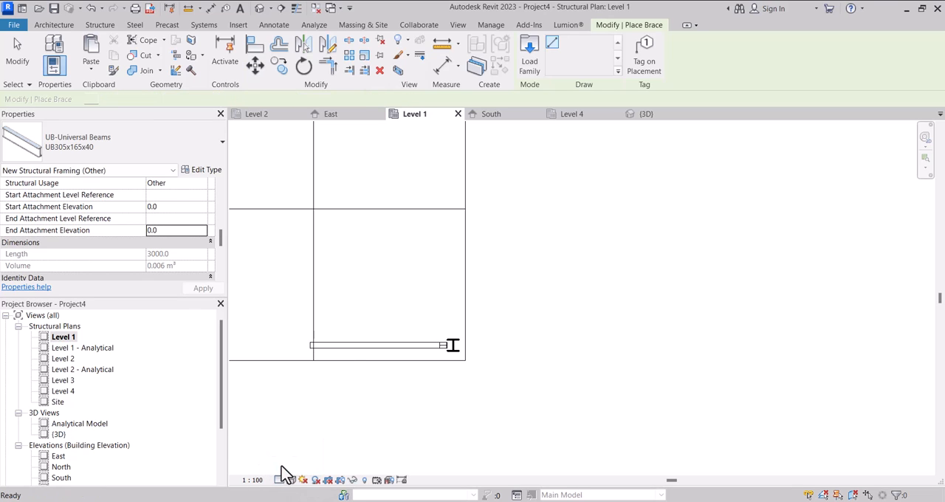
scroll(371, 338, "down", 5)
key("Escape")
key("Escape")
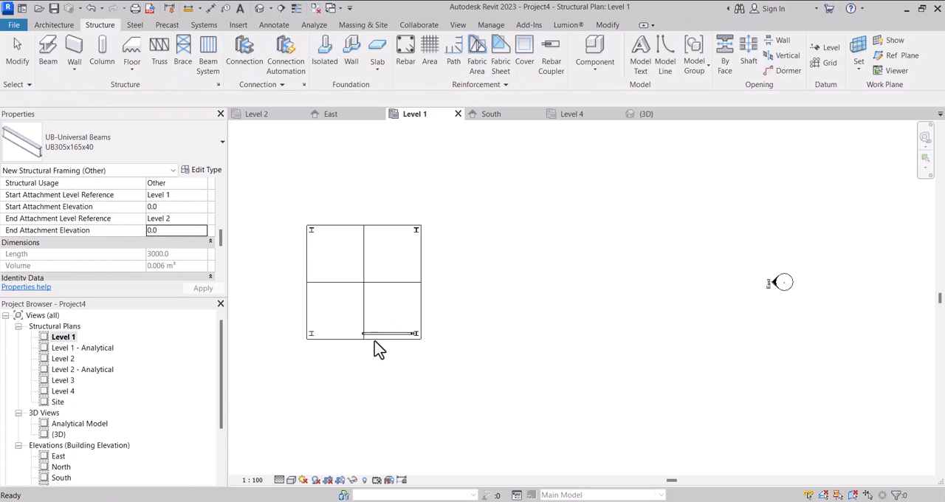
Check the brace in the 3D view, and on the Level 1 plan mirror a copy of it about the vertical centre line.
left_click(633, 116)
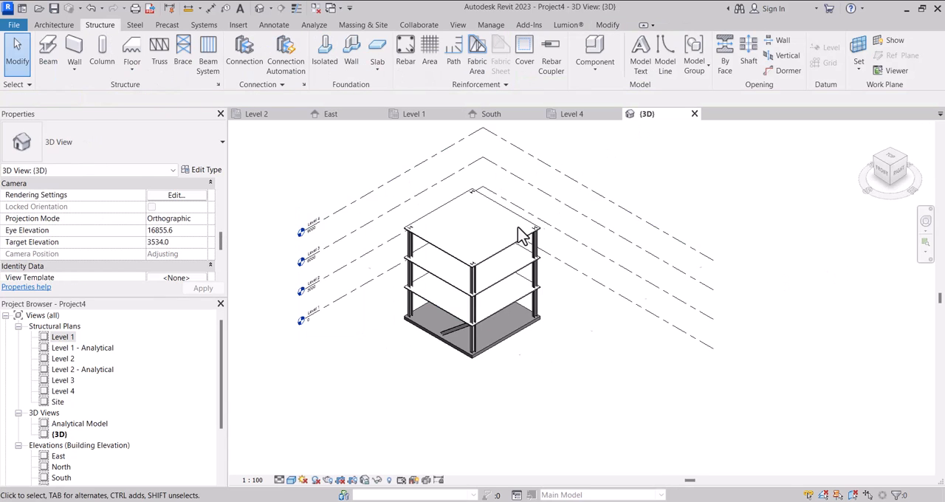
scroll(452, 321, "up", 6)
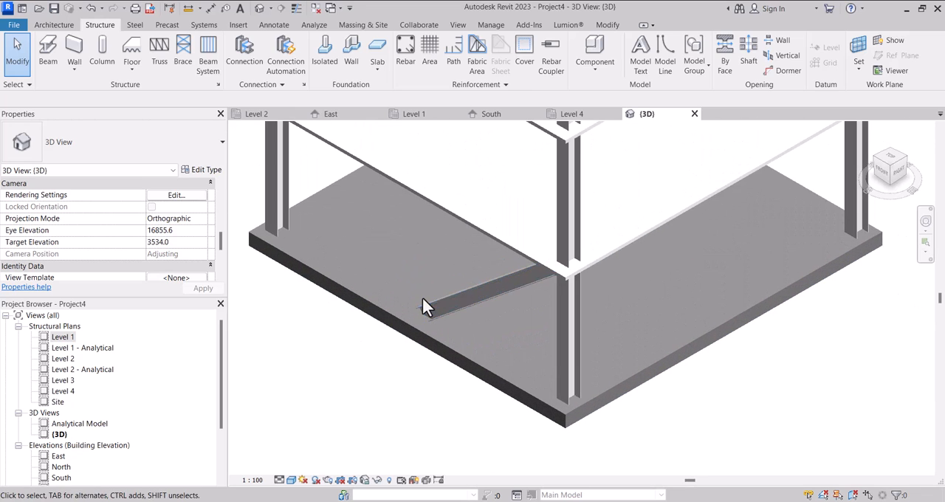
scroll(516, 304, "down", 4)
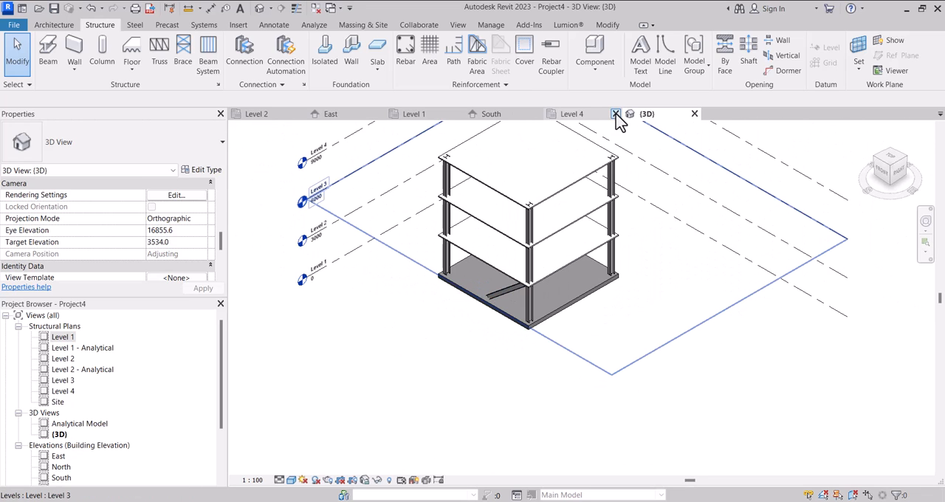
left_click(420, 115)
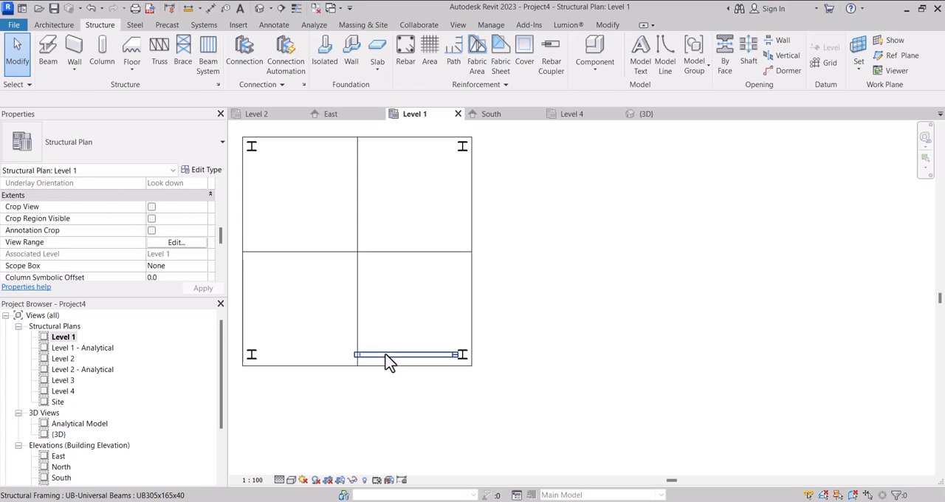
left_click(389, 361)
scroll(393, 344, "down", 1)
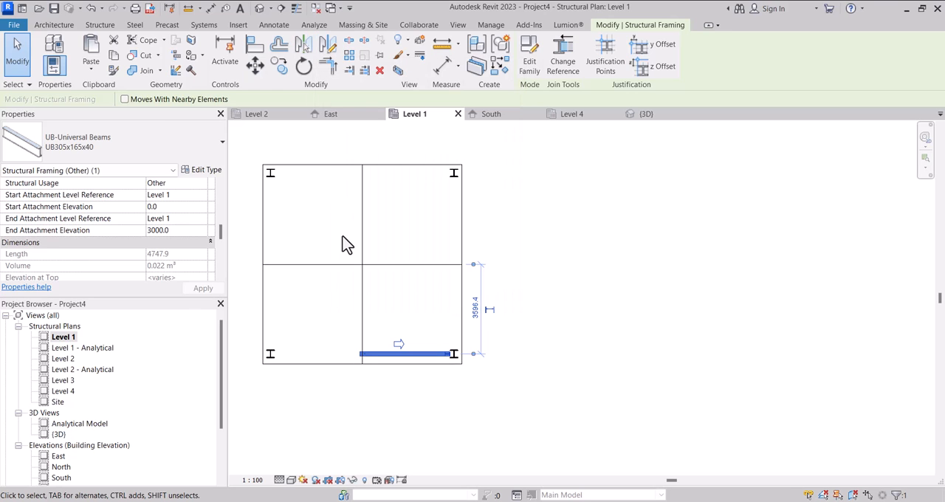
key("m")
key("m")
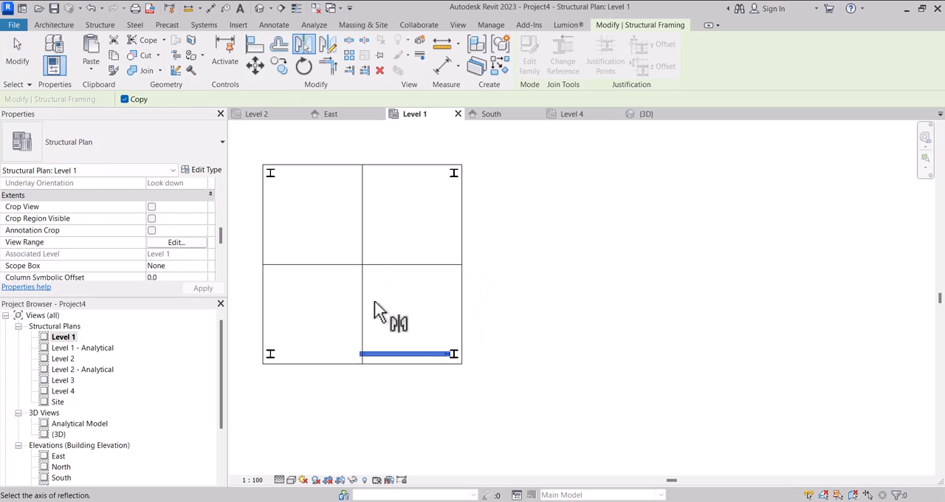
scroll(409, 310, "down", 3)
left_click(373, 360)
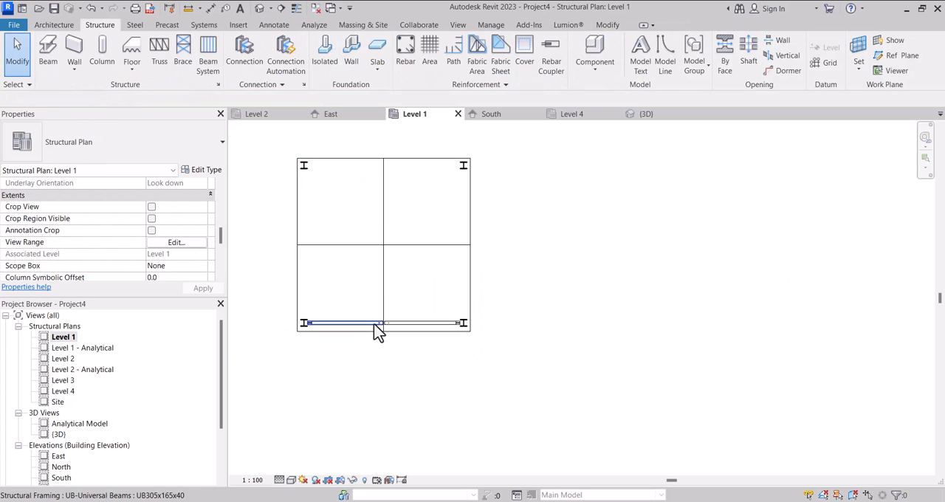
Copy both lower braces from the lower-left column to the upper-left column on the Level 1 plan.
scroll(376, 331, "up", 3)
scroll(388, 323, "down", 2)
scroll(382, 325, "up", 2)
left_click(419, 316)
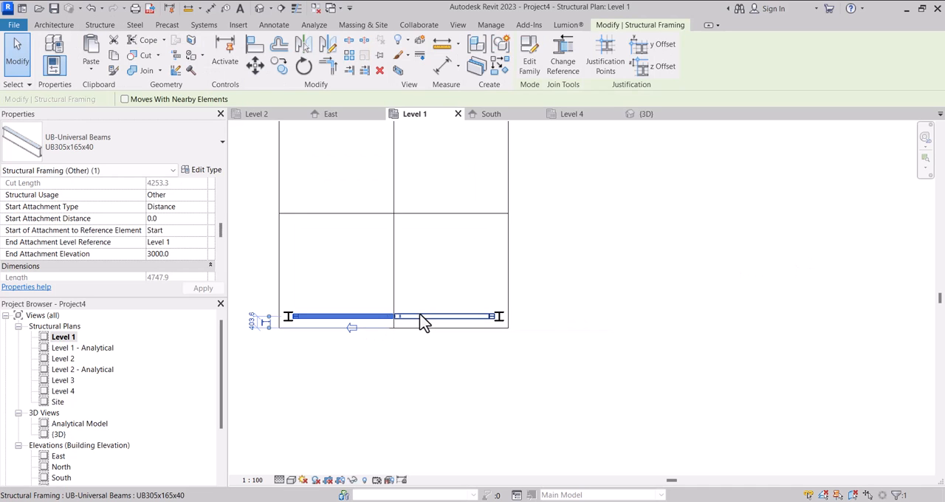
left_click(422, 315, "ctrl")
left_click(279, 67)
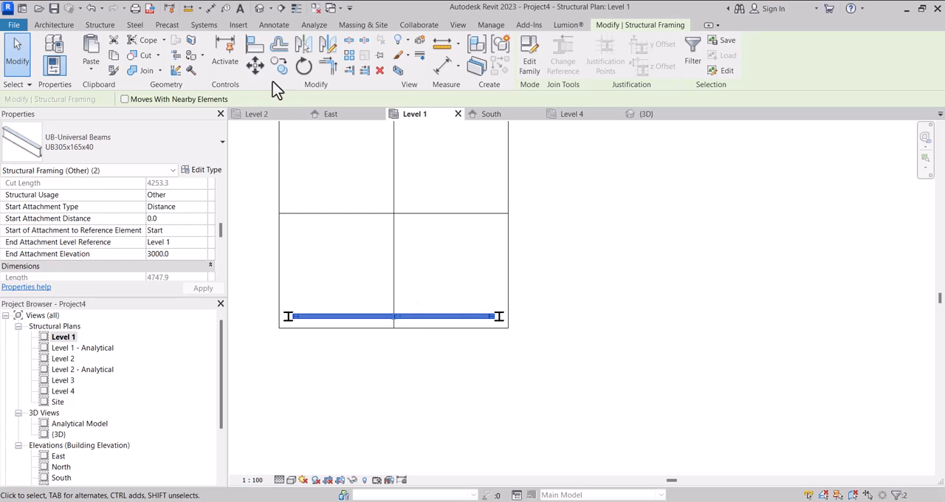
scroll(310, 329, "up", 3)
left_click(285, 325)
scroll(292, 341, "down", 5)
scroll(298, 236, "up", 8)
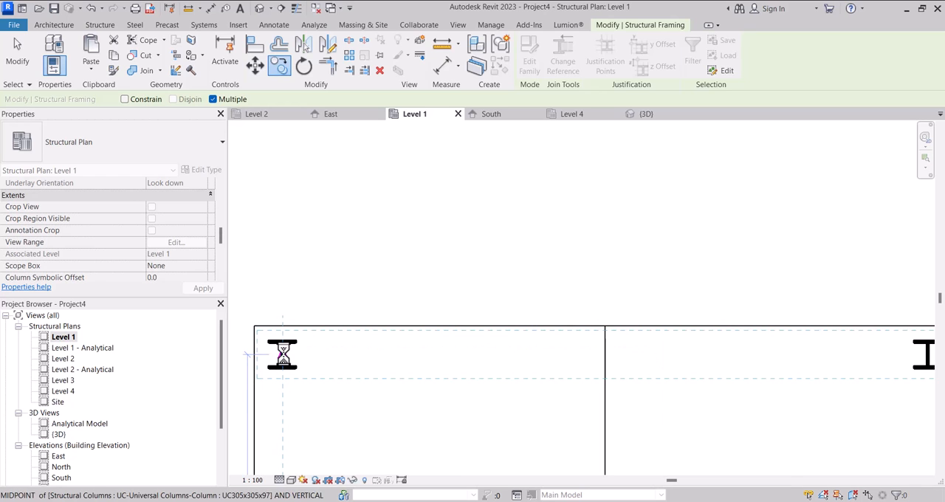
scroll(294, 331, "down", 5)
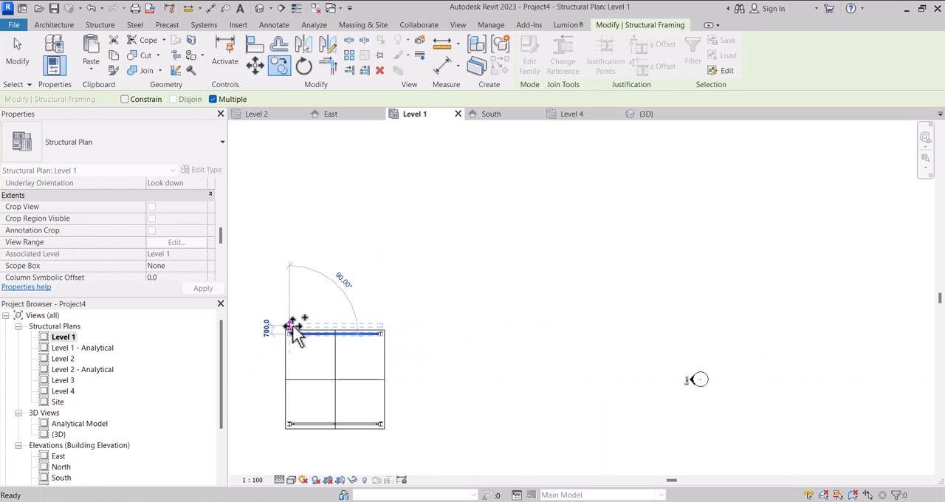
left_click(294, 330)
scroll(295, 333, "up", 2)
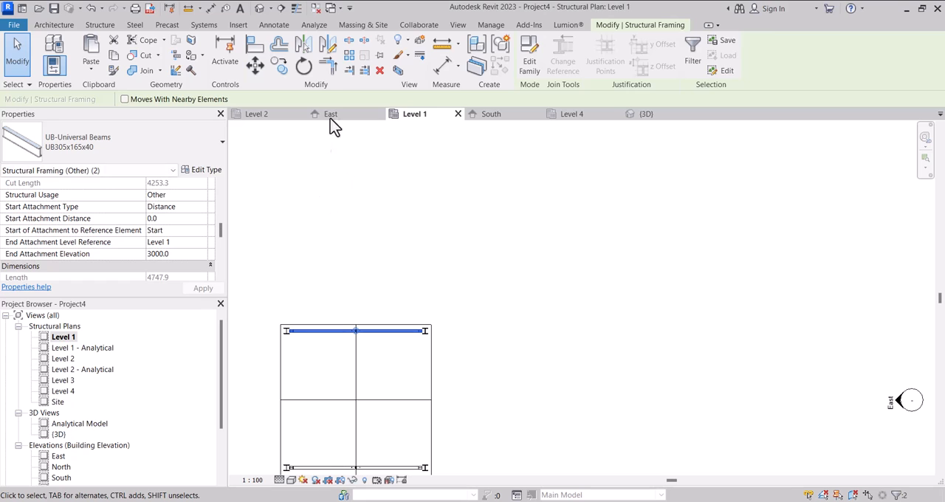
Rotate a copy of the upper brace pair by 90° about its centre.
left_click(304, 67)
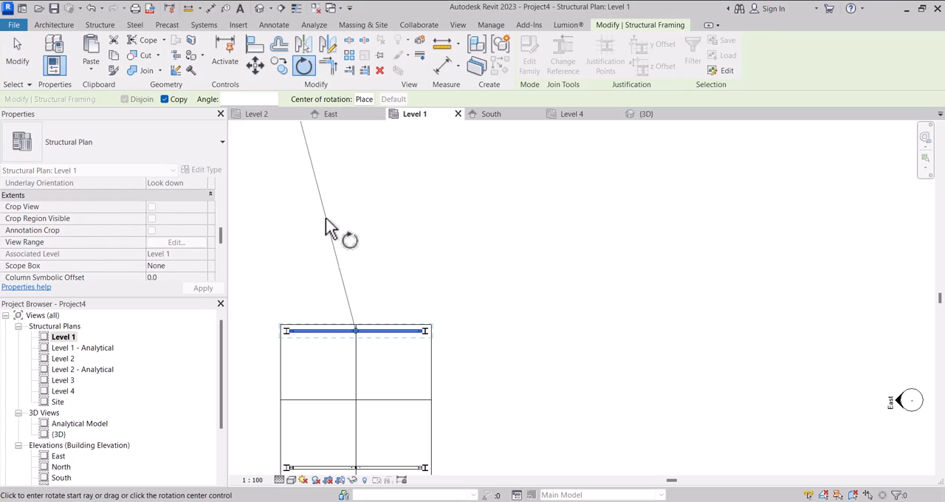
scroll(327, 195, "down", 2)
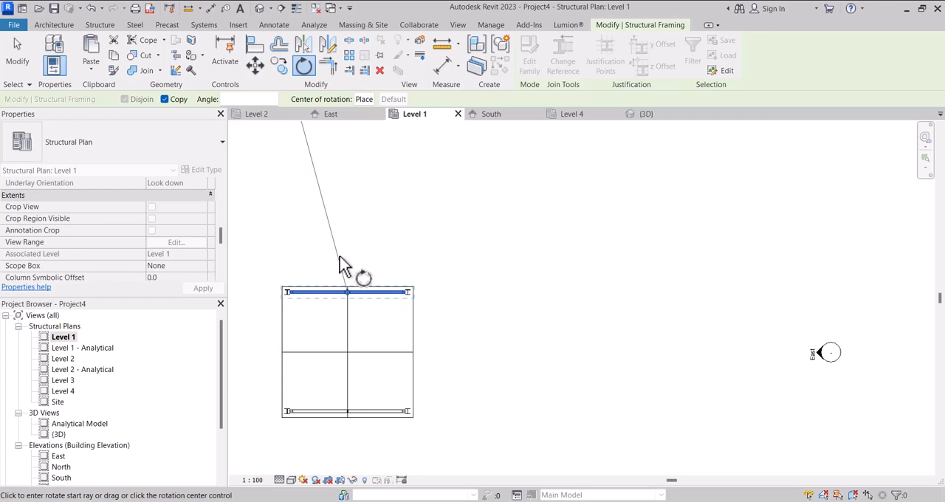
scroll(321, 327, "up", 1)
left_click(319, 328)
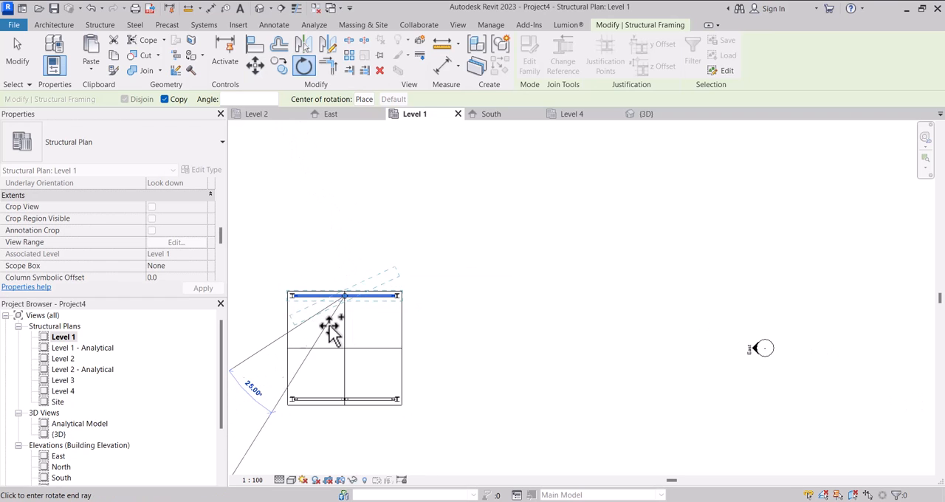
type("90")
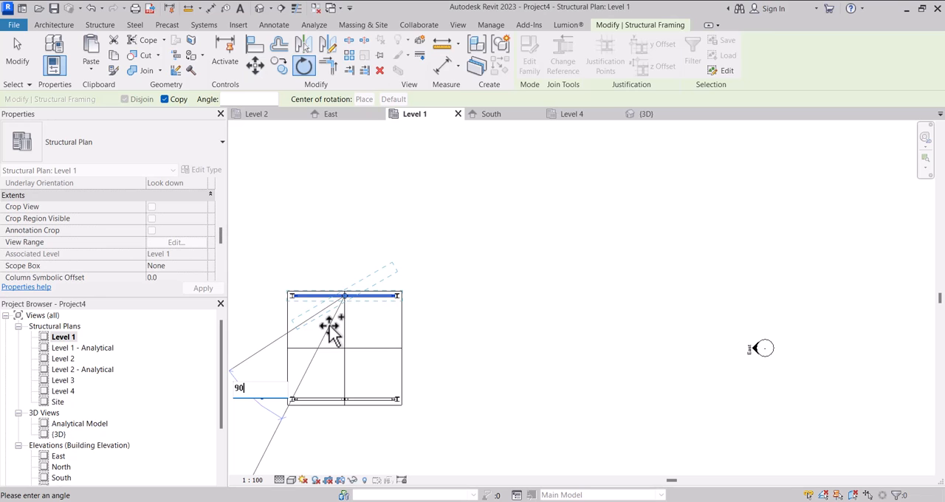
key("Return")
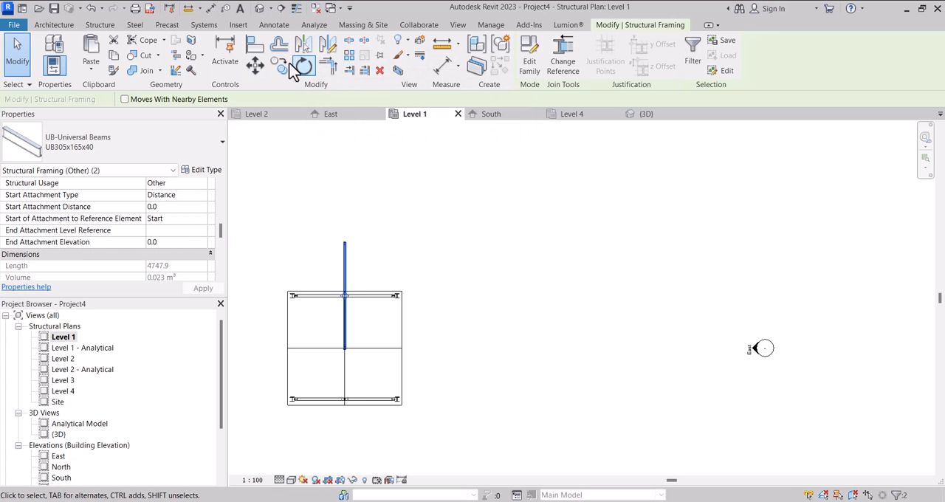
Move the rotated brace pair by its upper end onto the upper-left column.
key("m")
key("v")
scroll(352, 248, "up", 2)
scroll(351, 251, "up", 3)
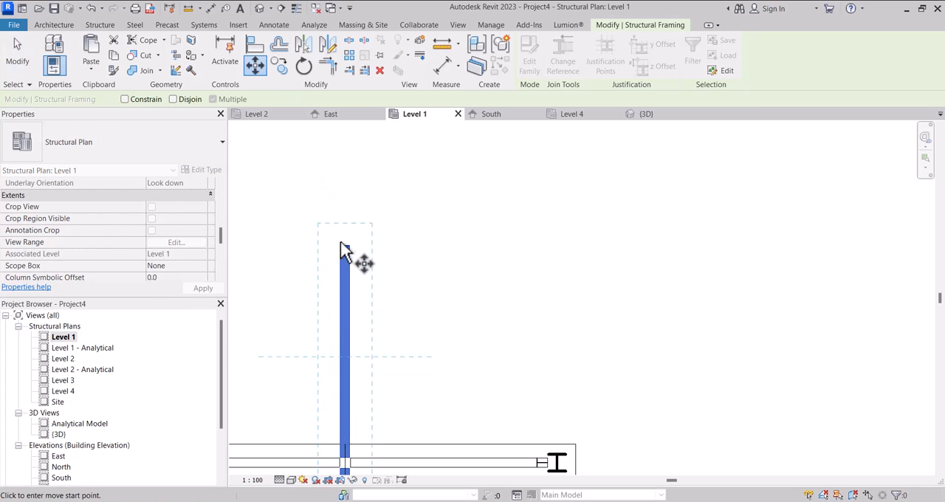
left_click(346, 247)
scroll(386, 222, "down", 4)
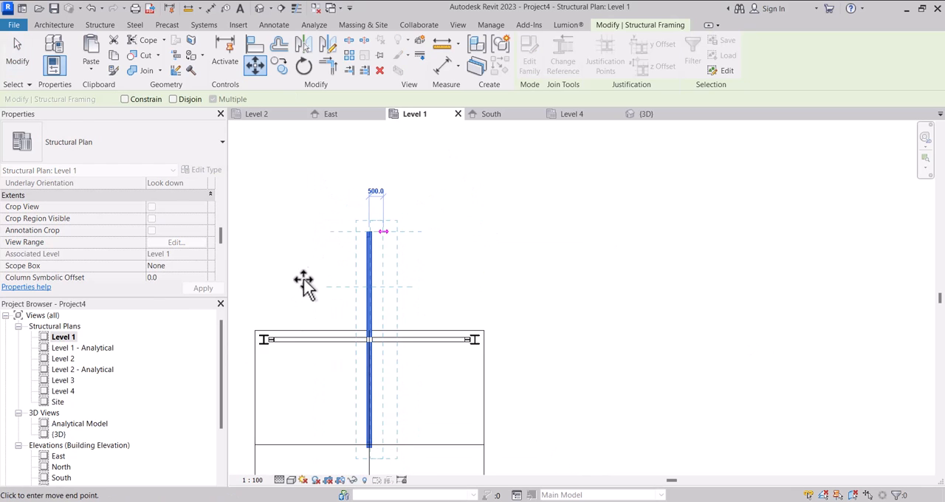
scroll(280, 327, "up", 4)
scroll(296, 316, "up", 3)
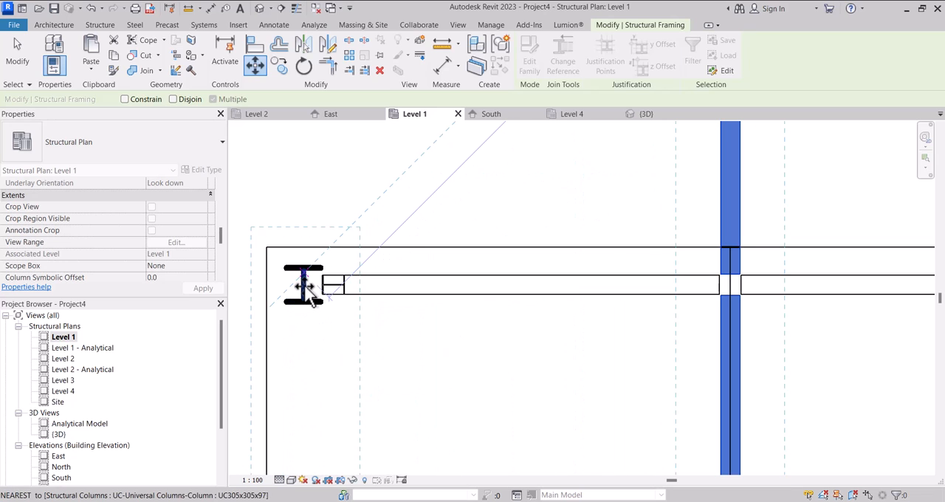
left_click(303, 301)
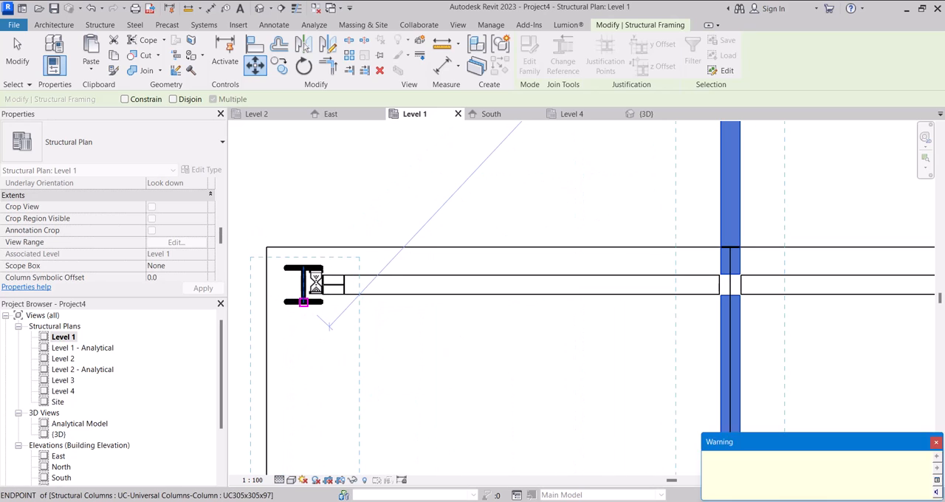
scroll(314, 330, "down", 4)
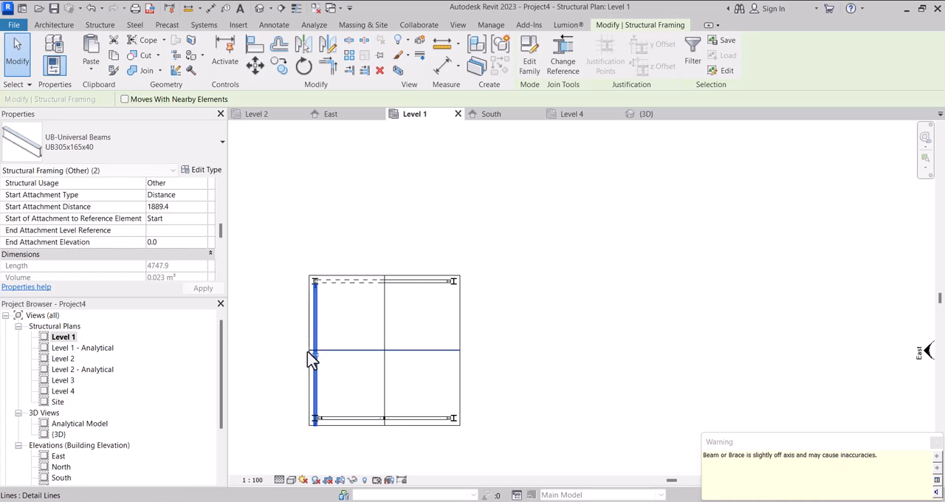
Move the left-side brace pair vertically so its meeting point lies on the horizontal centre line, and deselect it.
scroll(312, 359, "up", 5)
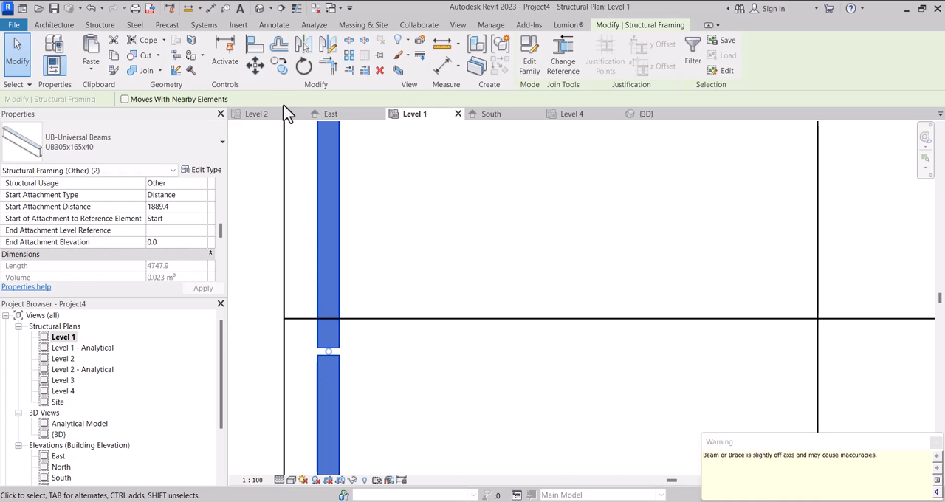
left_click(255, 66)
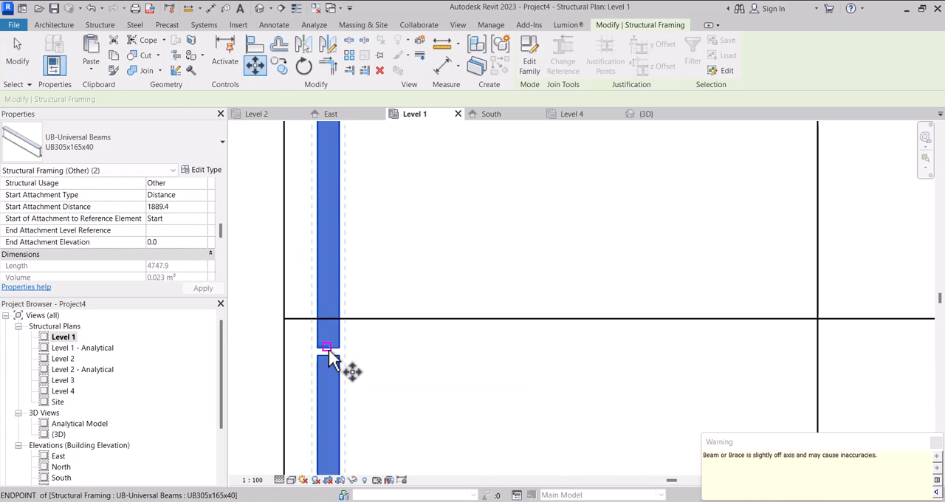
scroll(330, 362, "up", 2)
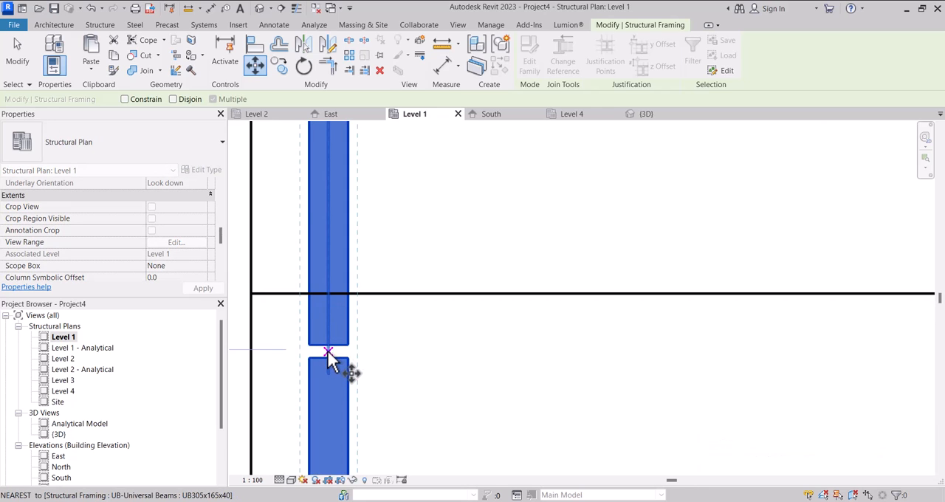
left_click(329, 353)
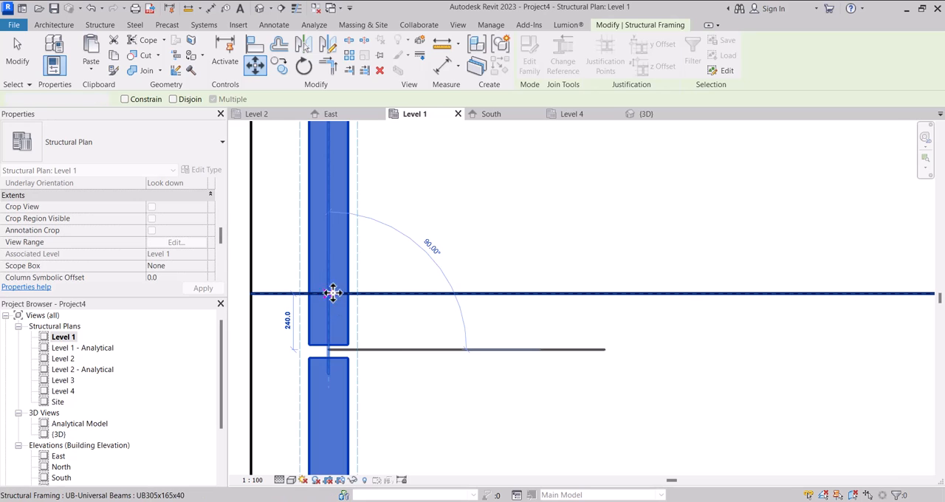
left_click(327, 294)
scroll(340, 295, "down", 3)
scroll(353, 296, "down", 2)
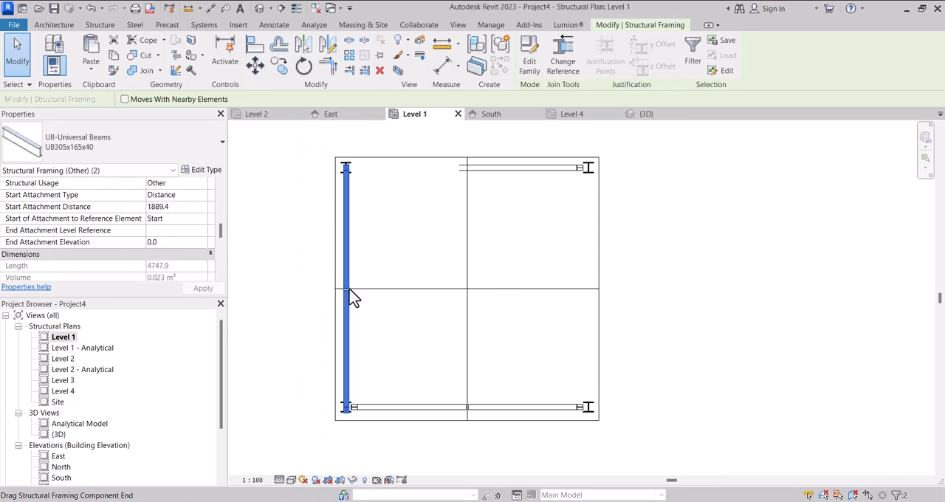
left_click(311, 309)
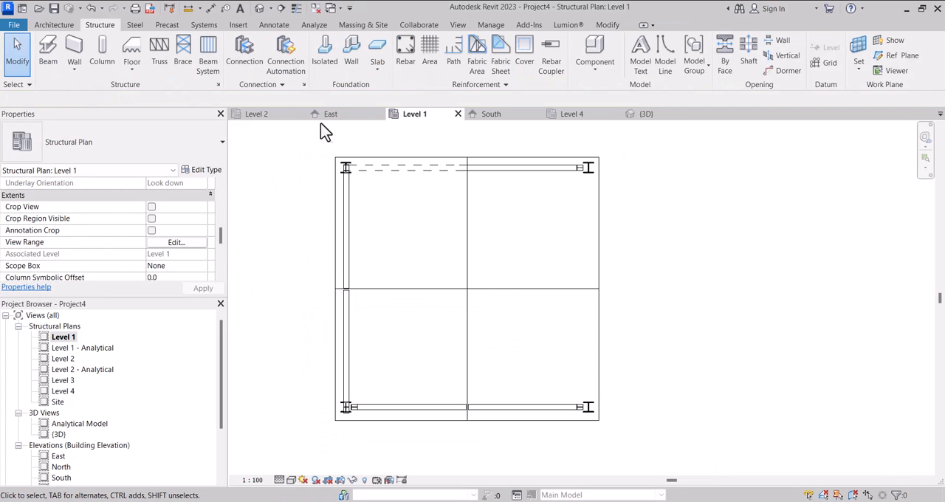
Examine the braces in the 3D view from the back and left sides of the structure.
left_click(639, 115)
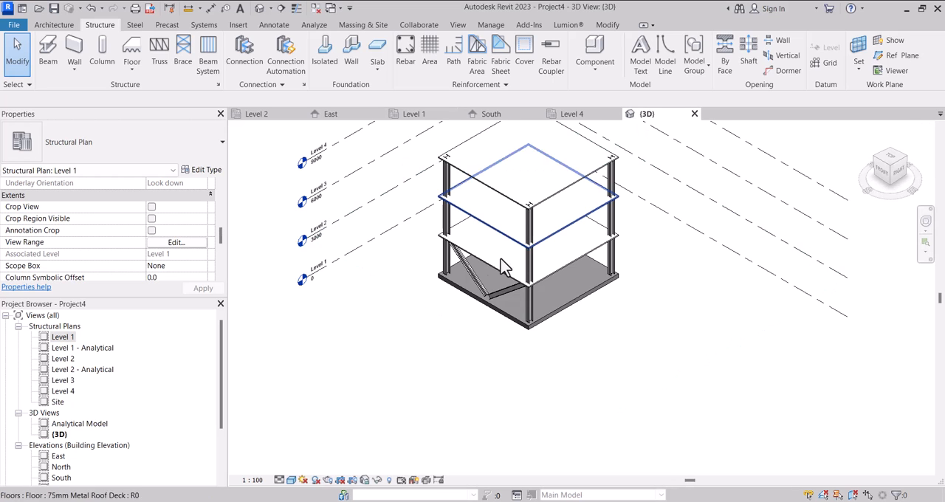
scroll(487, 249, "up", 3)
scroll(384, 310, "down", 3)
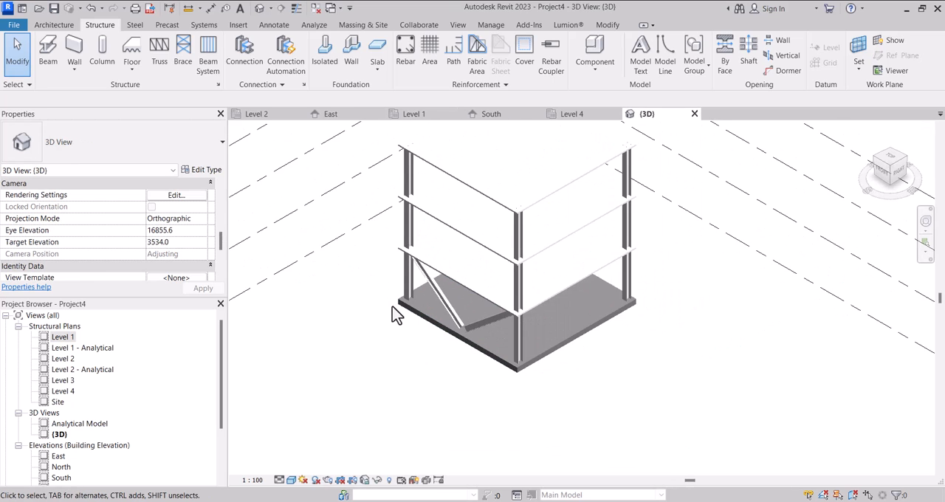
middle_click_drag(462, 299, 675, 373, "shift")
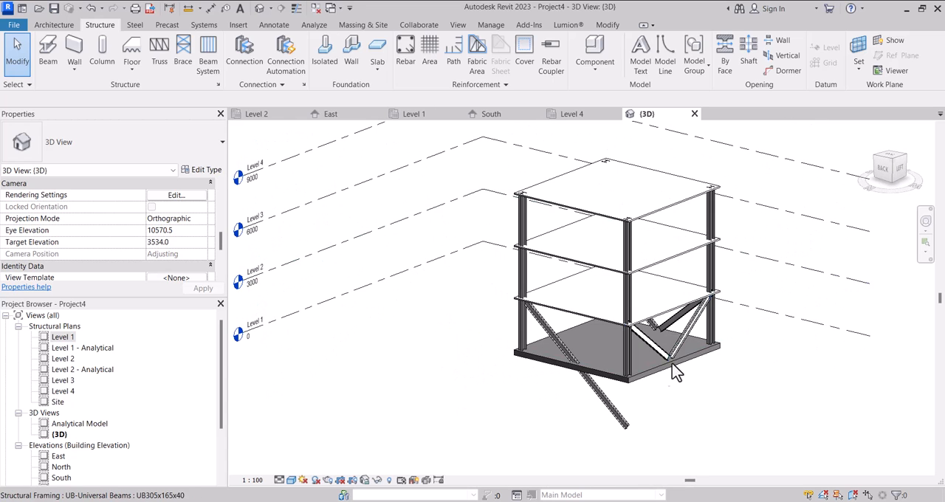
Delete the overlong brace extending beyond the structure in the 3D view, and undo the deletion.
left_click(605, 418)
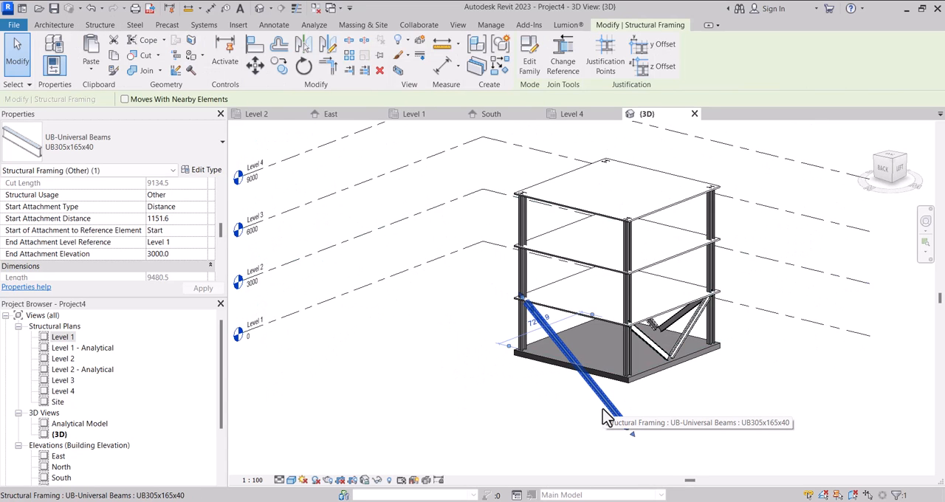
key("Delete")
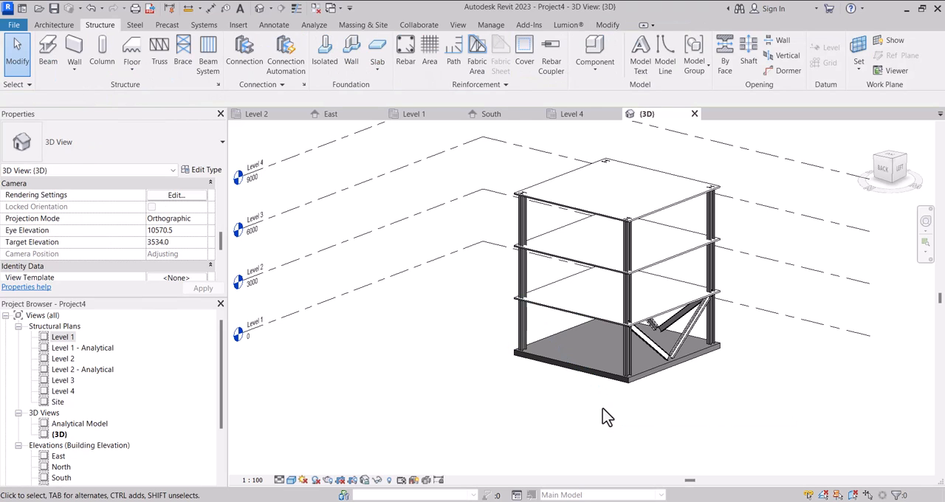
key("ctrl+z")
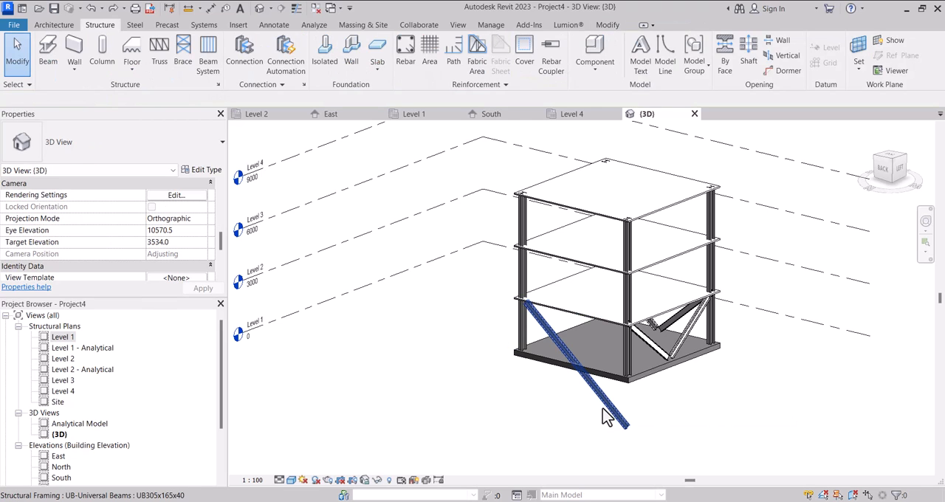
Set the overlong brace's end attachment elevation to 0.0 and apply it.
left_click(598, 395)
scroll(158, 249, "down", 3)
scroll(158, 250, "up", 3)
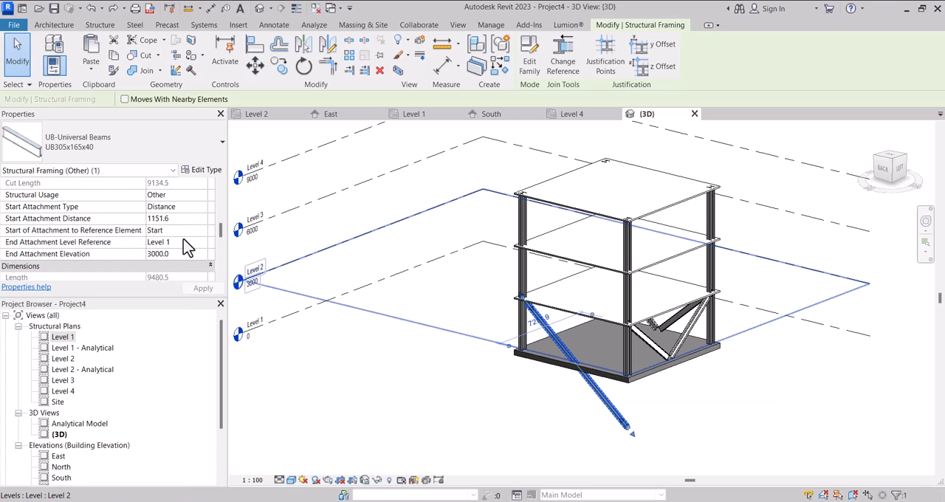
left_click(181, 259)
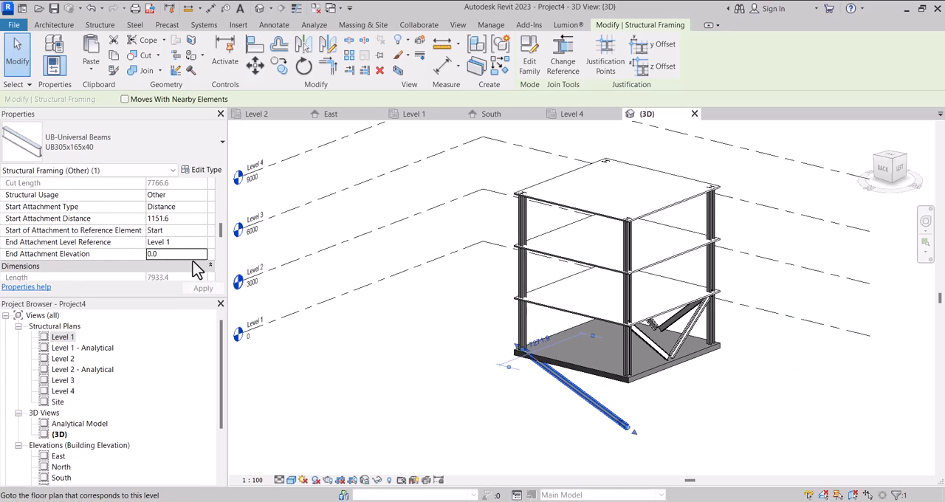
left_click(202, 287)
scroll(194, 260, "down", 2)
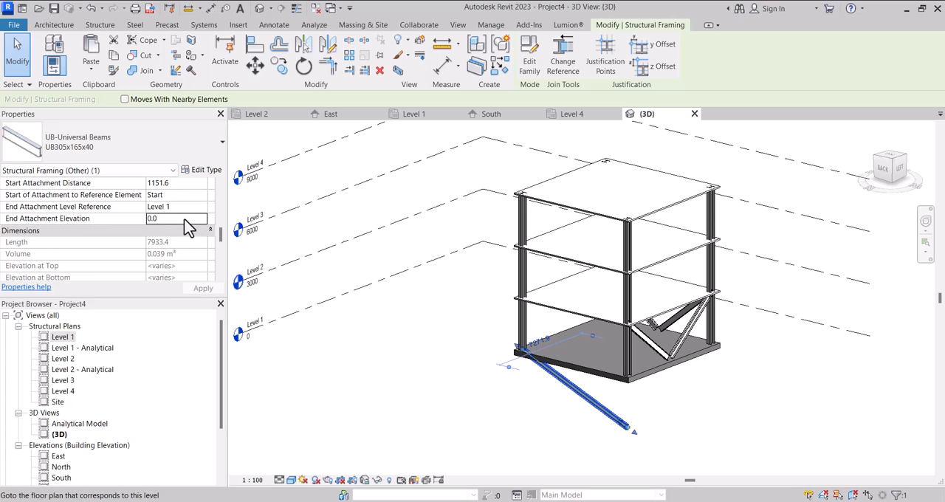
scroll(189, 225, "up", 2)
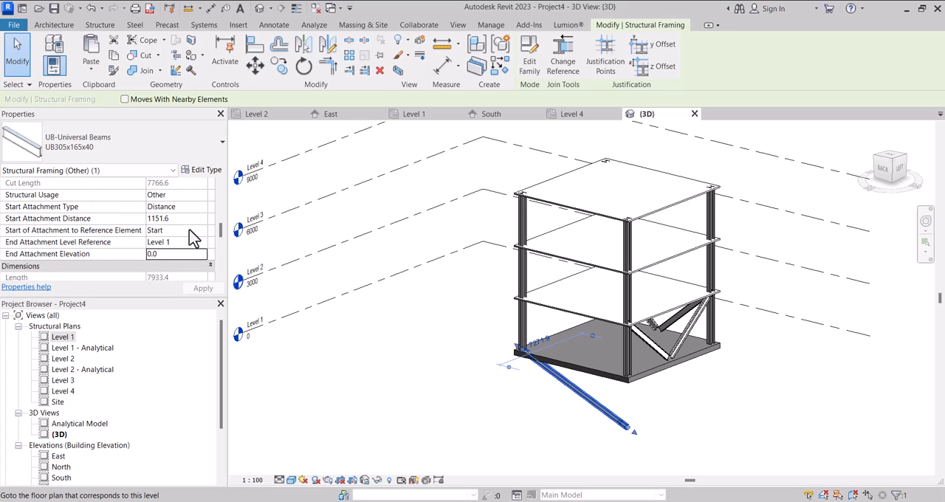
Set the overlong brace's end attachment level reference to Level 2.
left_click(185, 219)
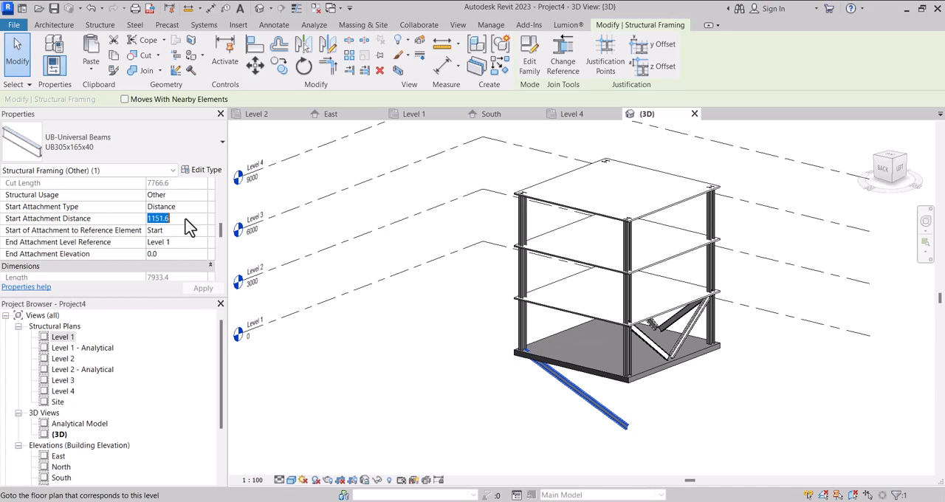
scroll(187, 250, "down", 2)
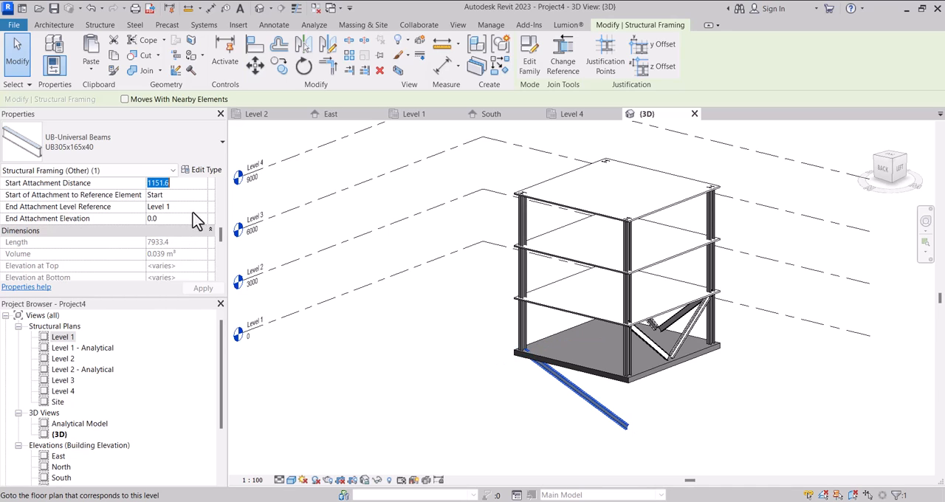
left_click(200, 207)
left_click(201, 207)
left_click(170, 229)
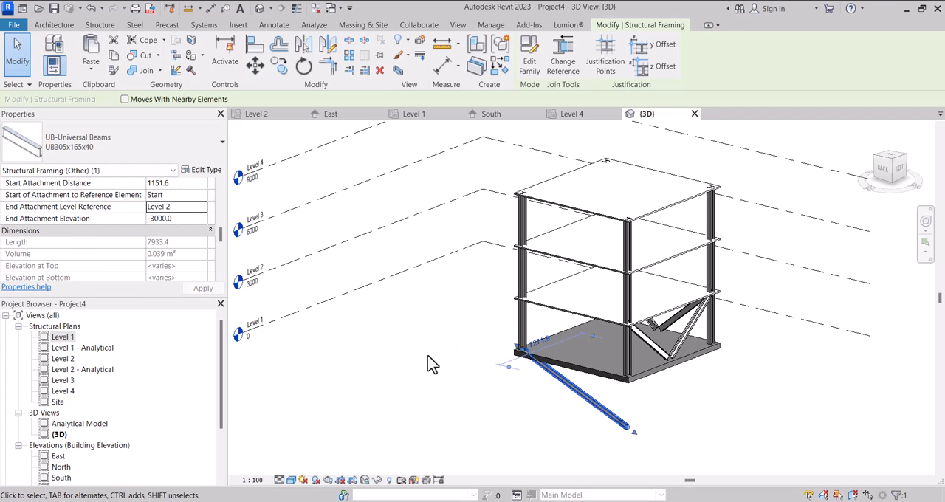
Delete the overlong brace and open the Level 1 structural plan.
key("Delete")
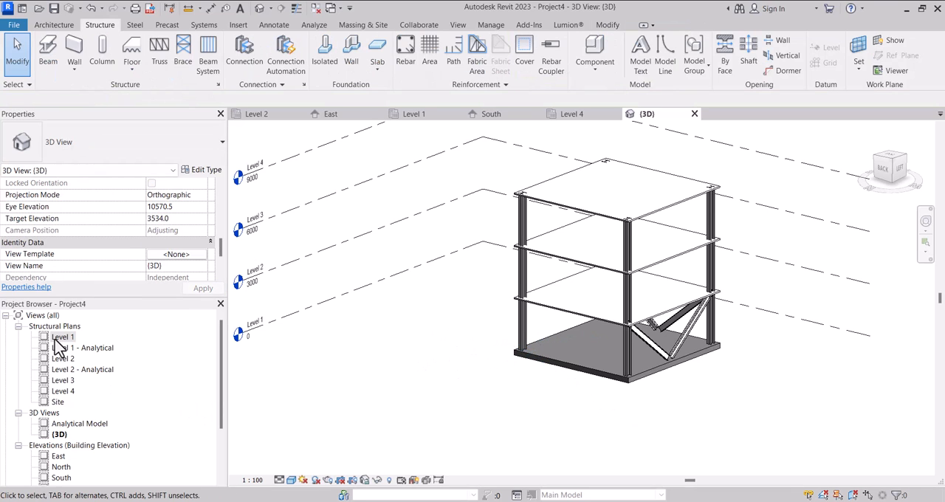
double_click(59, 338)
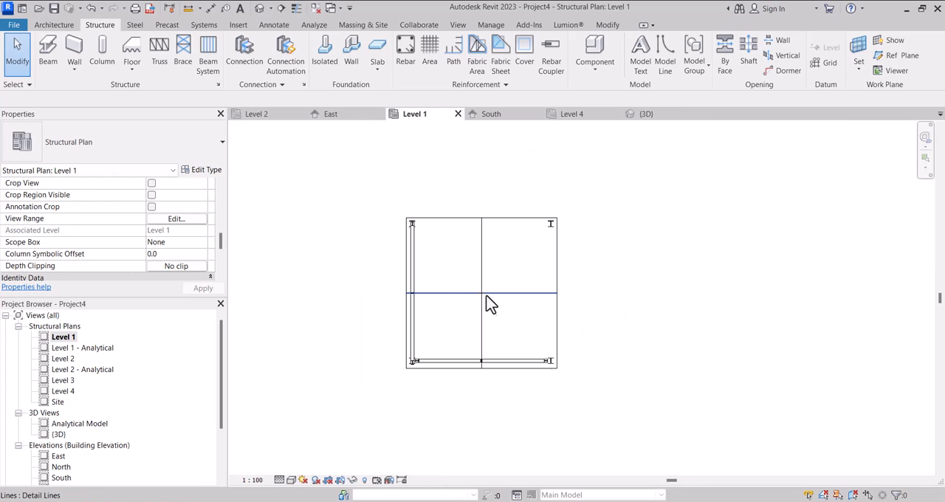
Copy the lower-side brace pair vertically onto the two upper columns of the Level 1 plan, and check the copies in the 3D view.
left_click(504, 366)
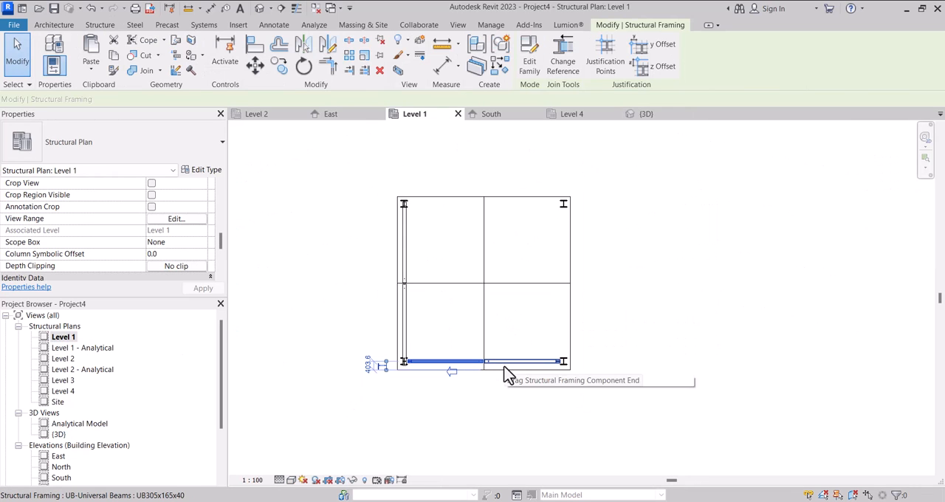
left_click(508, 374, "ctrl")
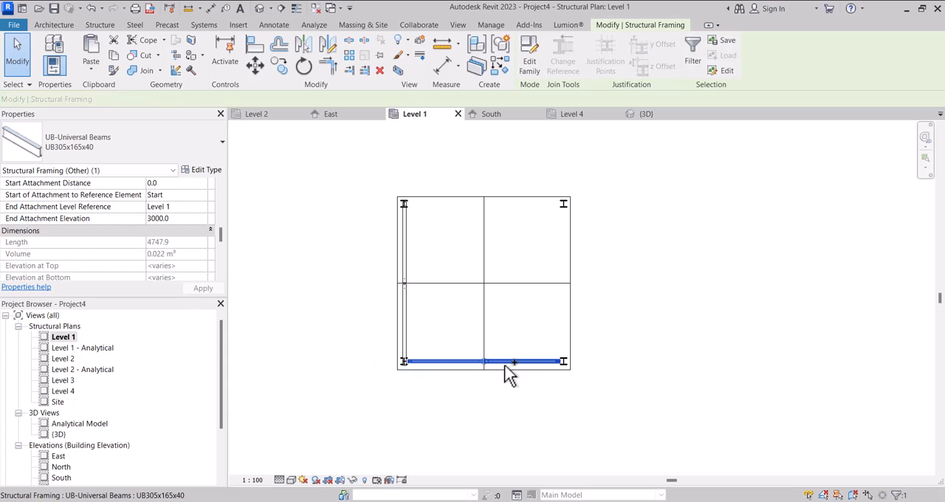
left_click(279, 67)
scroll(458, 384, "up", 4)
scroll(412, 361, "up", 1)
left_click(407, 360)
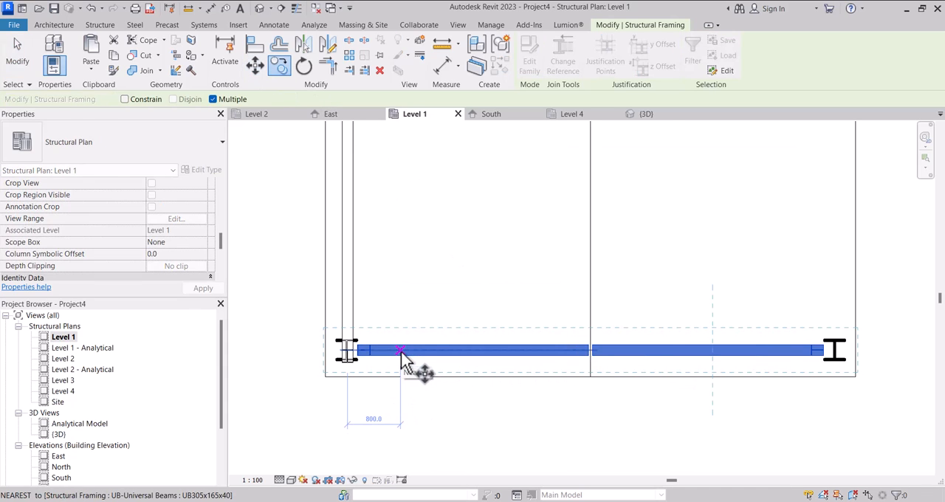
scroll(402, 347, "down", 4)
scroll(405, 174, "down", 2)
scroll(406, 181, "up", 4)
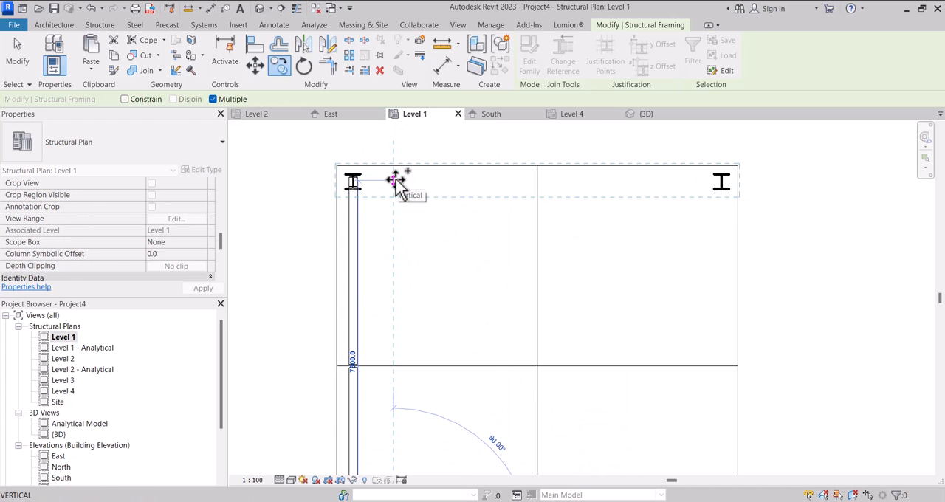
left_click(395, 182)
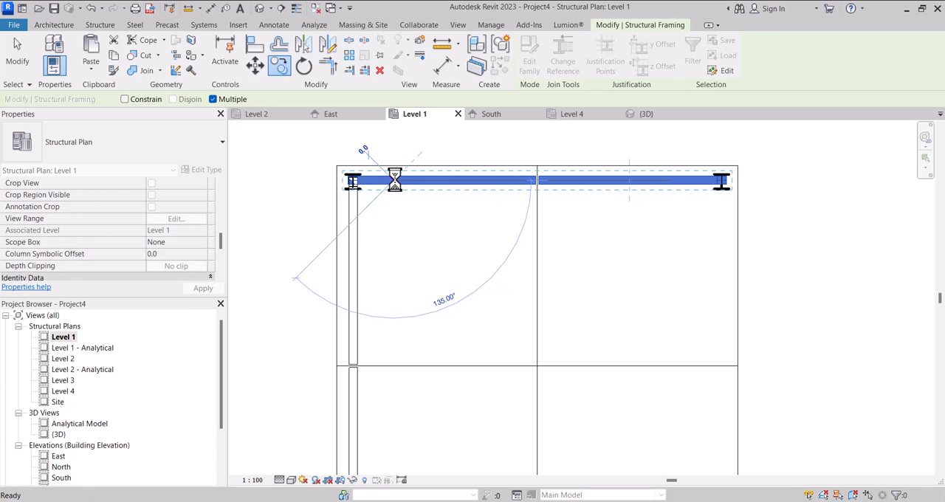
key("Escape")
scroll(429, 183, "up", 3)
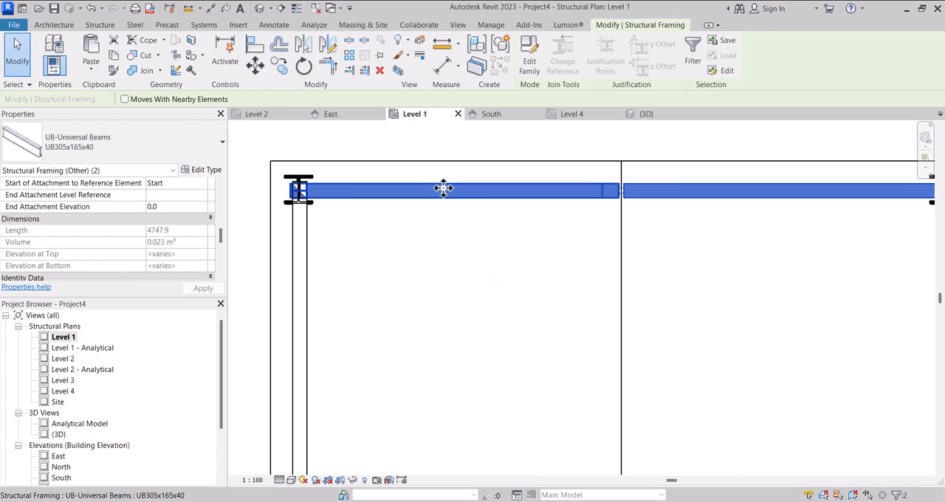
scroll(443, 190, "down", 5)
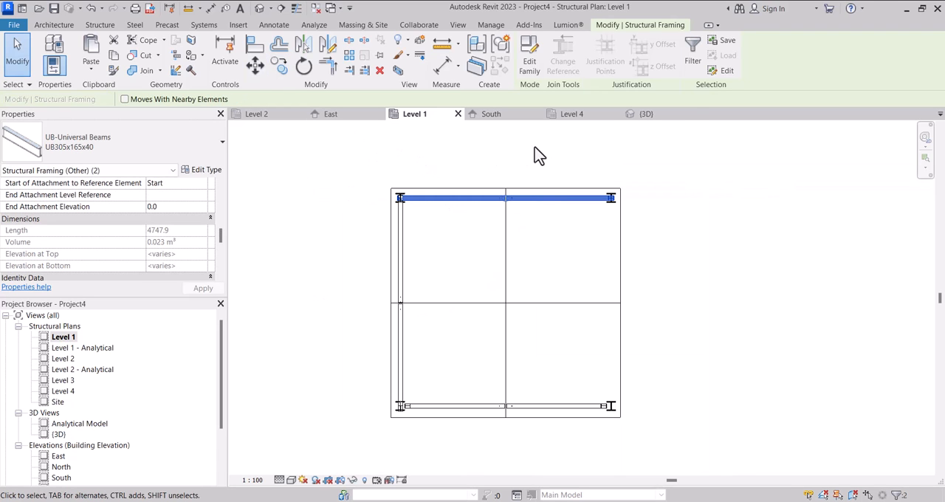
left_click(639, 118)
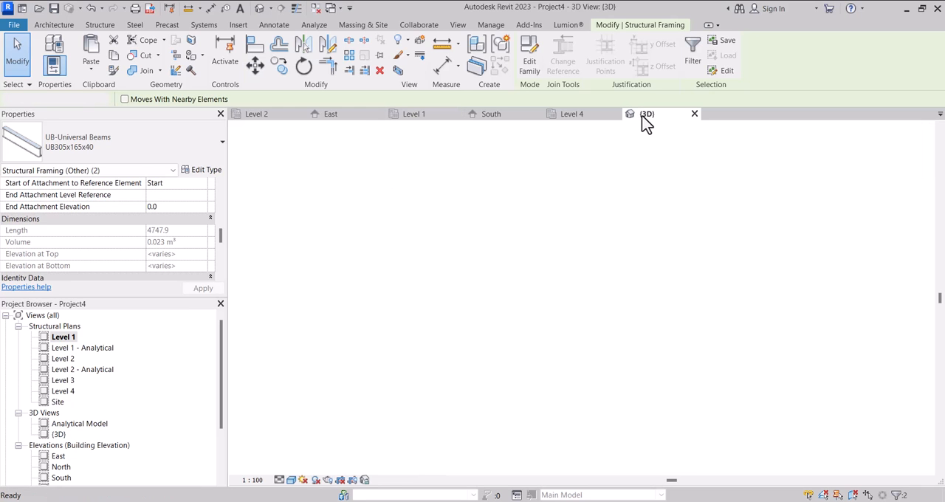
mouse_move(901, 174)
left_mouse_down()
mouse_move(860, 220)
mouse_move(692, 264)
mouse_move(580, 205)
mouse_move(509, 192)
mouse_move(563, 480)
mouse_move(597, 137)
mouse_move(643, 172)
mouse_move(734, 186)
mouse_move(864, 176)
mouse_move(243, 153)
mouse_move(329, 178)
mouse_move(363, 205)
mouse_move(427, 212)
left_mouse_up()
middle_click_drag(427, 212, 787, 87, "shift")
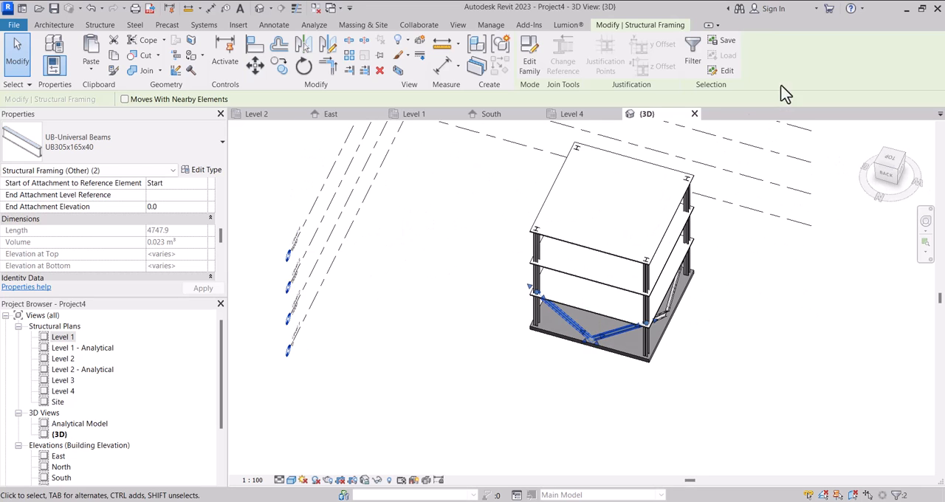
Mirror a copy of the left-side brace pair about the vertical centre line in the Level 1 plan.
double_click(71, 336)
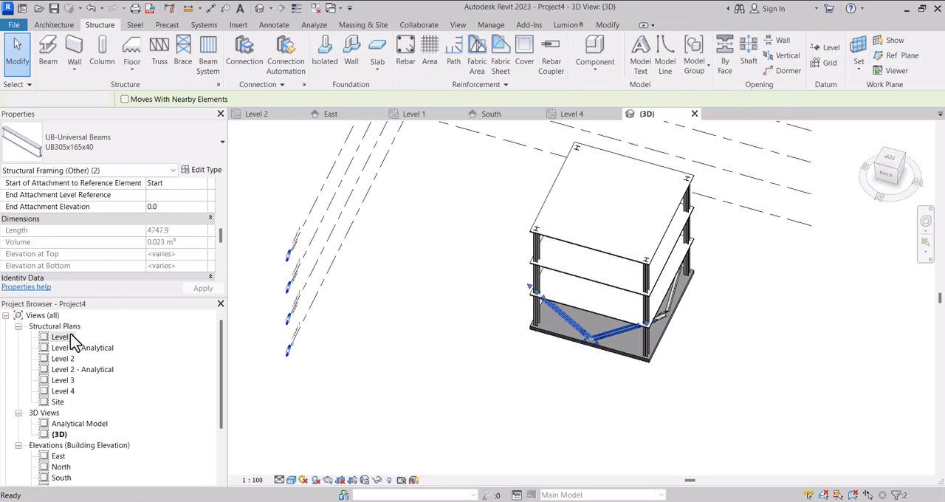
left_click(405, 257)
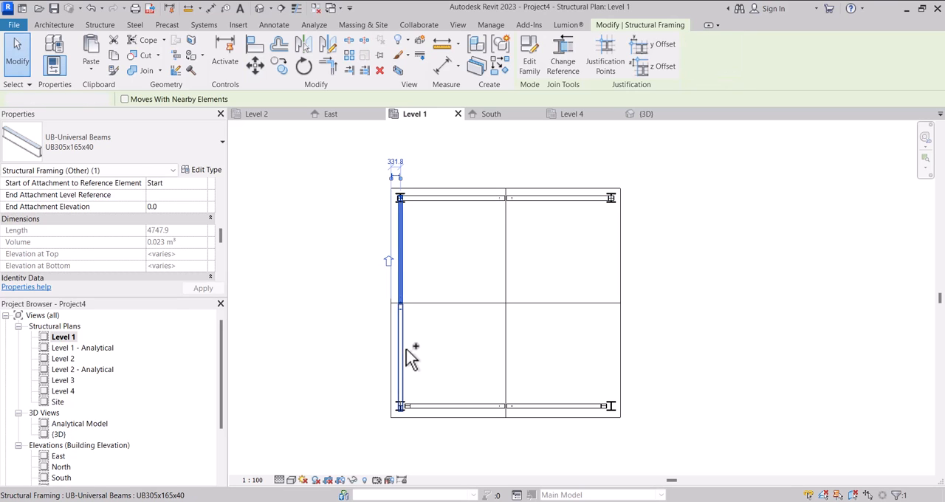
left_click(400, 332, "ctrl")
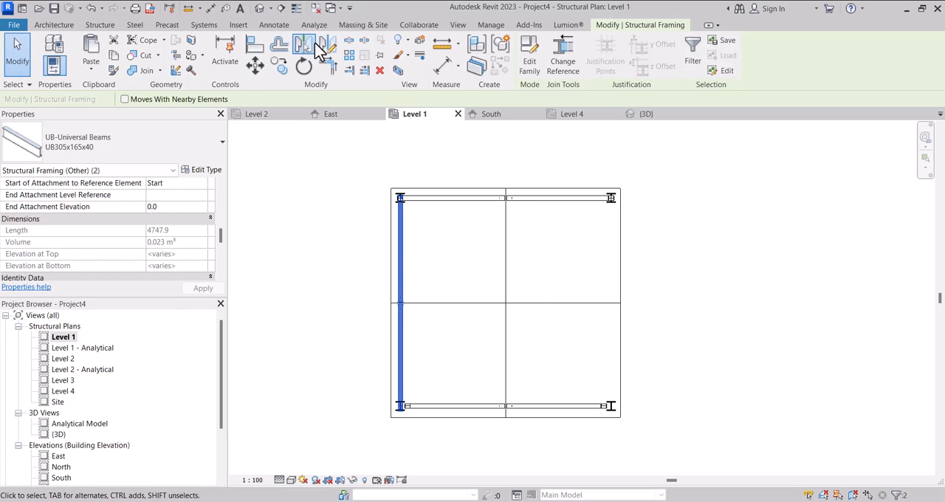
left_click(310, 44)
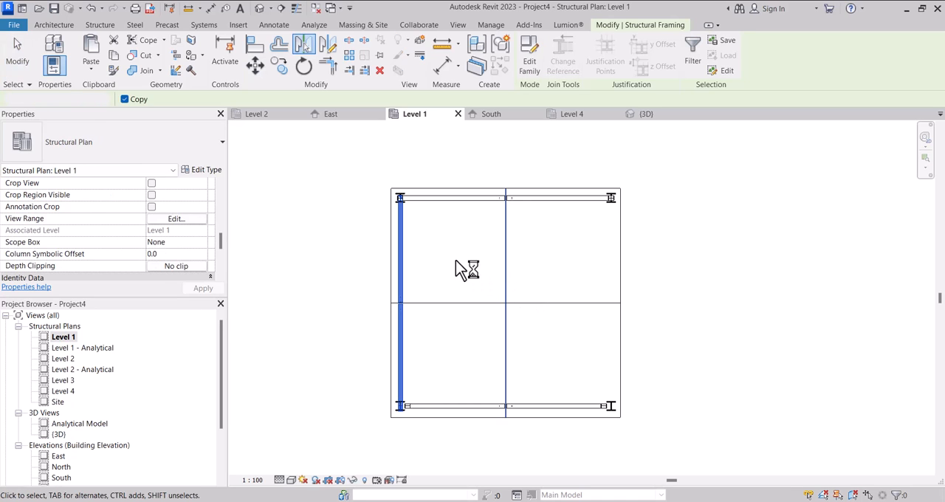
scroll(452, 254, "down", 3)
left_click(597, 260)
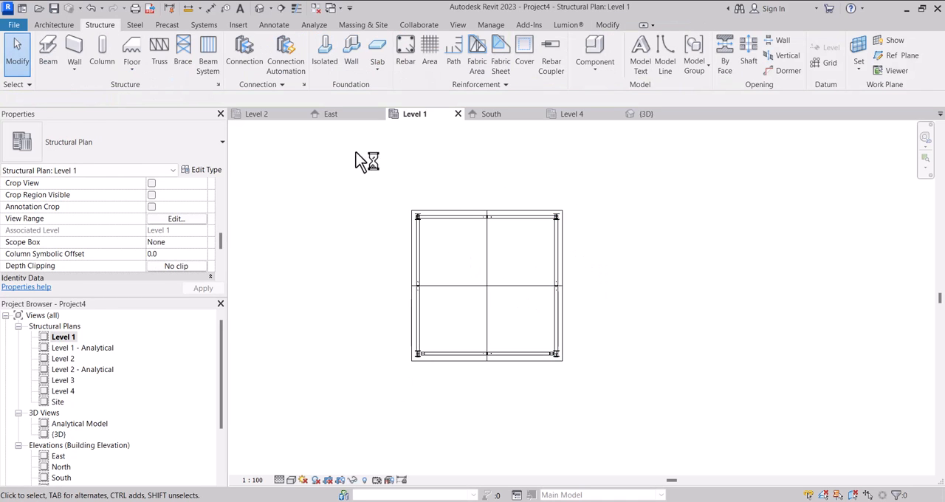
Select all UB305x165x40 structural framing instances visible in the 3D view.
left_click(261, 8)
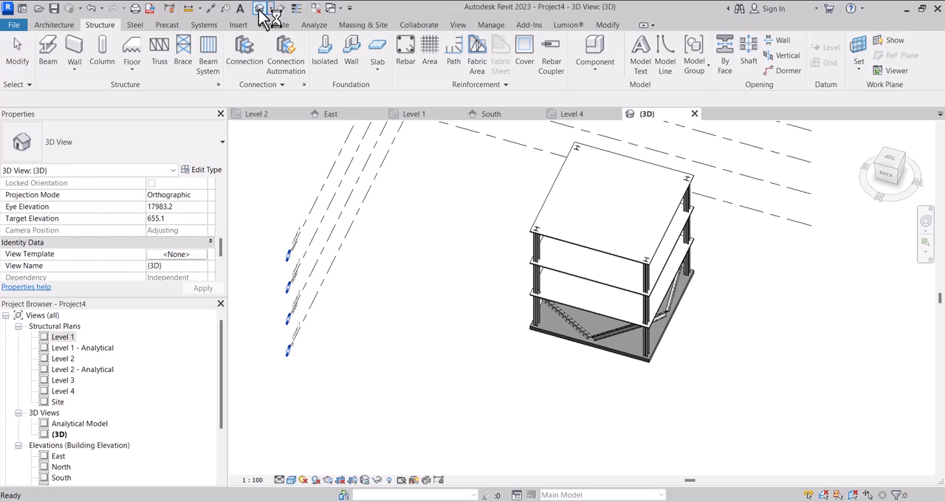
mouse_move(890, 186)
left_mouse_down()
mouse_move(808, 147)
mouse_move(717, 126)
mouse_move(613, 475)
mouse_move(561, 434)
mouse_move(559, 374)
mouse_move(739, 232)
mouse_move(509, 415)
left_mouse_up()
scroll(511, 379, "up", 5)
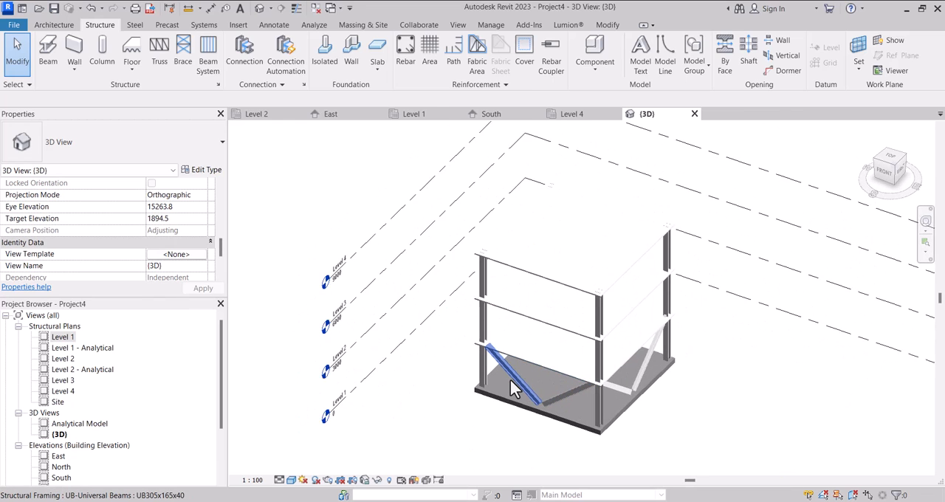
left_click(515, 373)
right_click(515, 372)
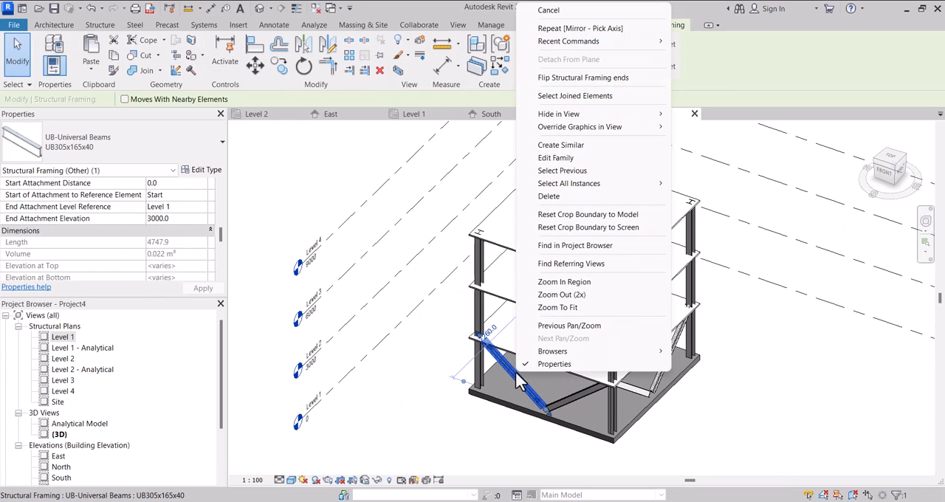
mouse_move(632, 183)
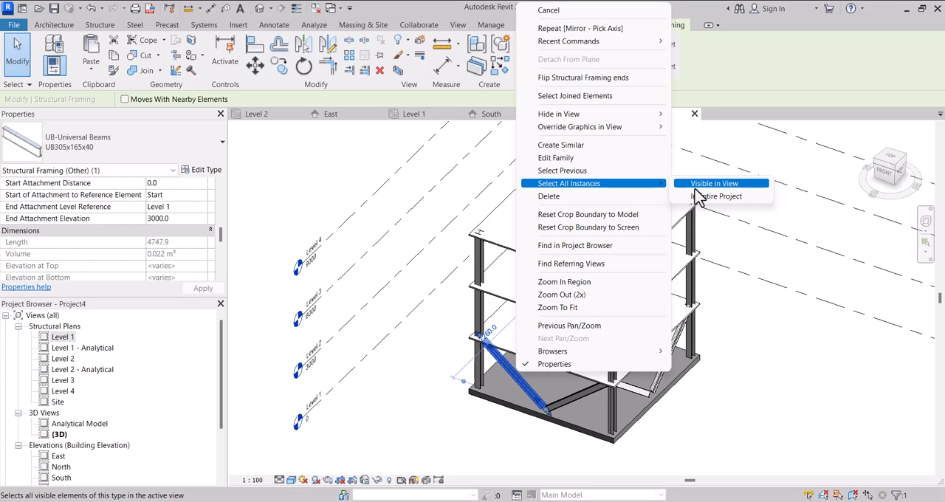
left_click(698, 187)
scroll(538, 396, "down", 3)
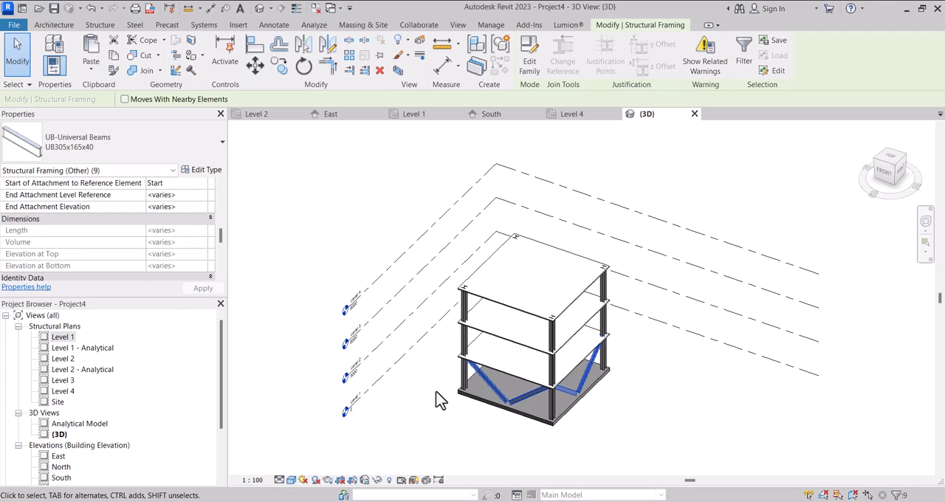
scroll(458, 351, "down", 2)
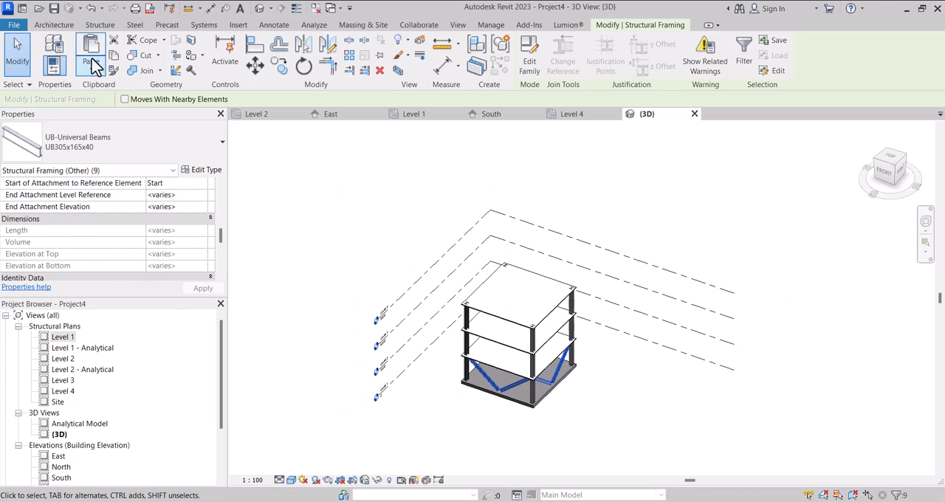
Copy the selected braces to the clipboard and paste them aligned to Levels 2, 3 and 4.
left_click(113, 54)
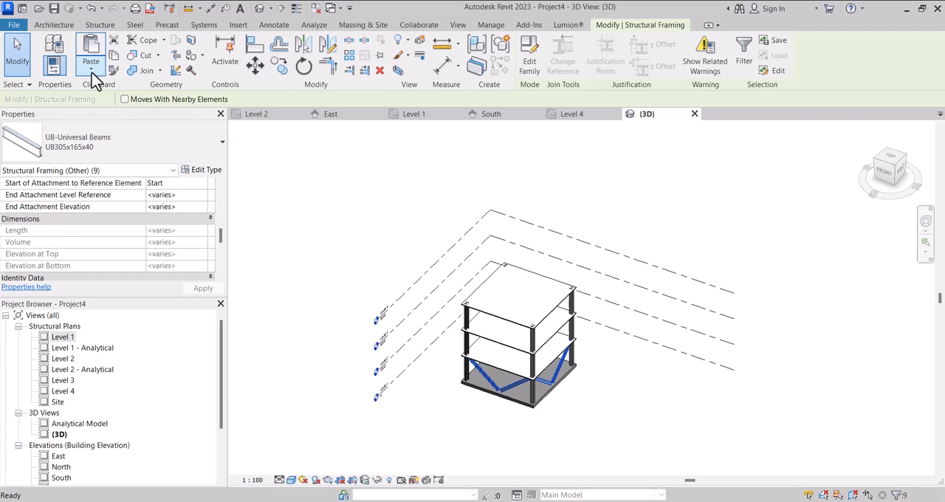
left_click(92, 71)
left_click(118, 117)
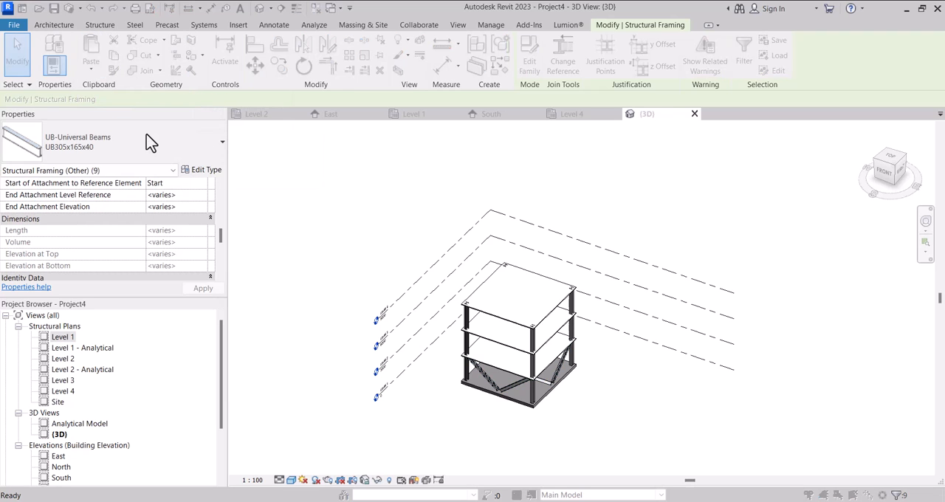
left_click(414, 184)
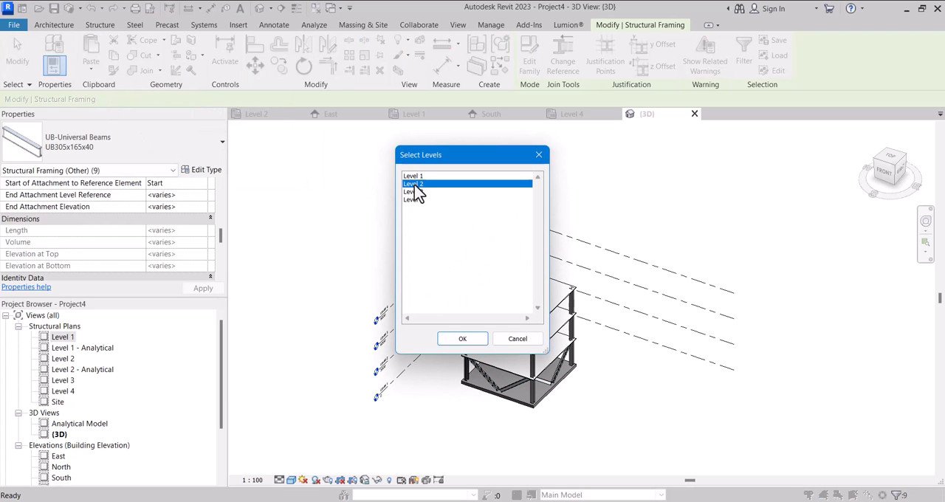
left_click(415, 192, "ctrl")
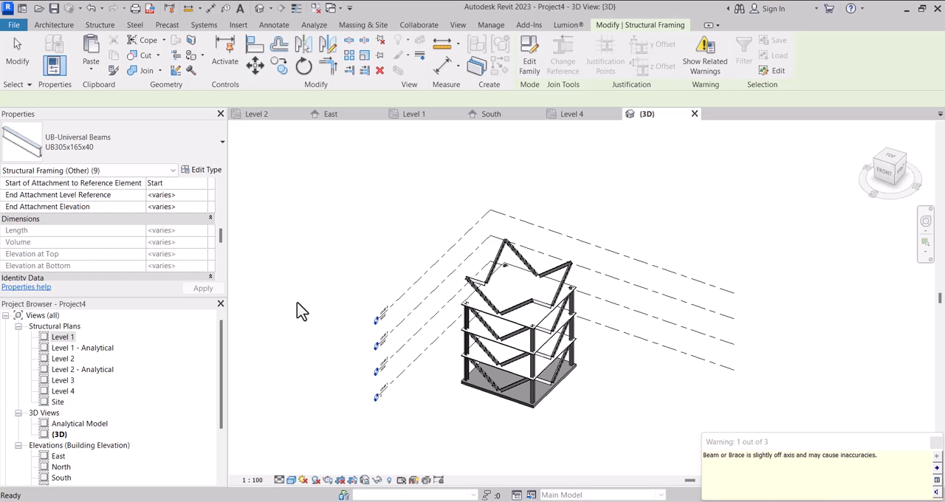
Delete the surplus braces above Level 4 from the Right view and return the 3D view to an isometric orientation.
left_click_drag(892, 190, 680, 146)
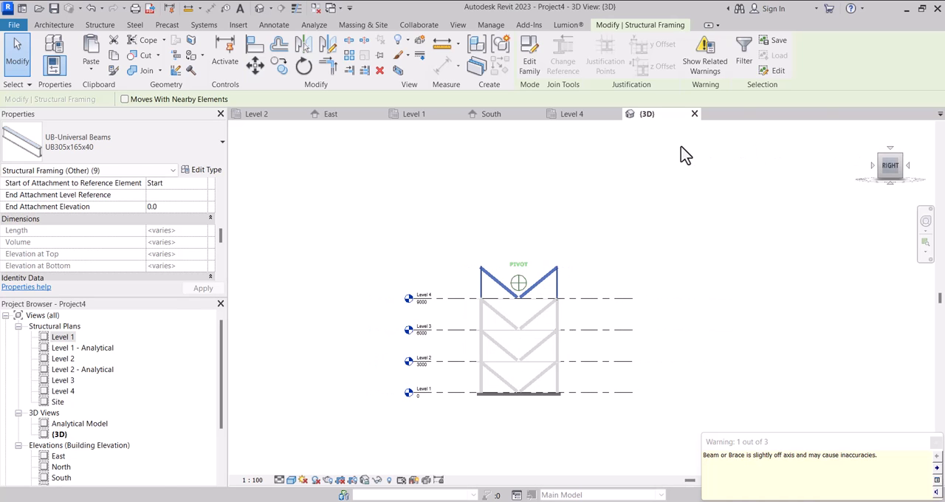
scroll(693, 351, "up", 2)
left_click_drag(570, 245, 394, 222)
key("Delete")
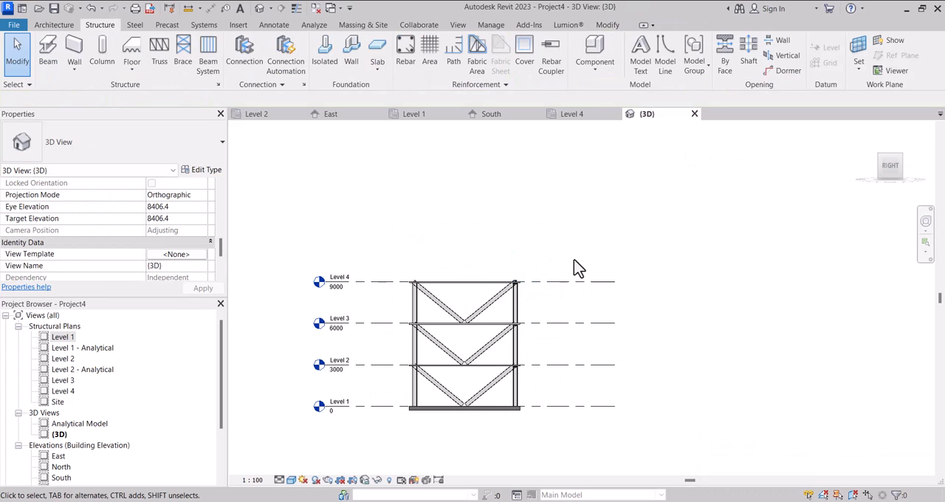
left_click(891, 165)
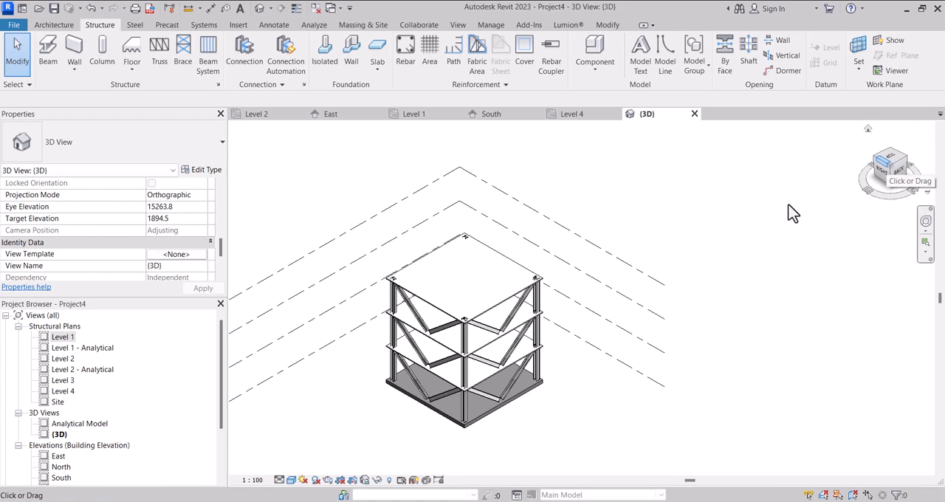
Open the Level 1 structural plan and examine the reference image of the bracing types.
scroll(479, 291, "down", 4)
scroll(477, 301, "up", 3)
scroll(460, 314, "down", 3)
scroll(472, 333, "up", 2)
left_click(72, 337)
double_click(72, 338)
scroll(439, 329, "down", 4)
scroll(613, 316, "up", 3)
scroll(498, 347, "down", 2)
scroll(609, 332, "up", 2)
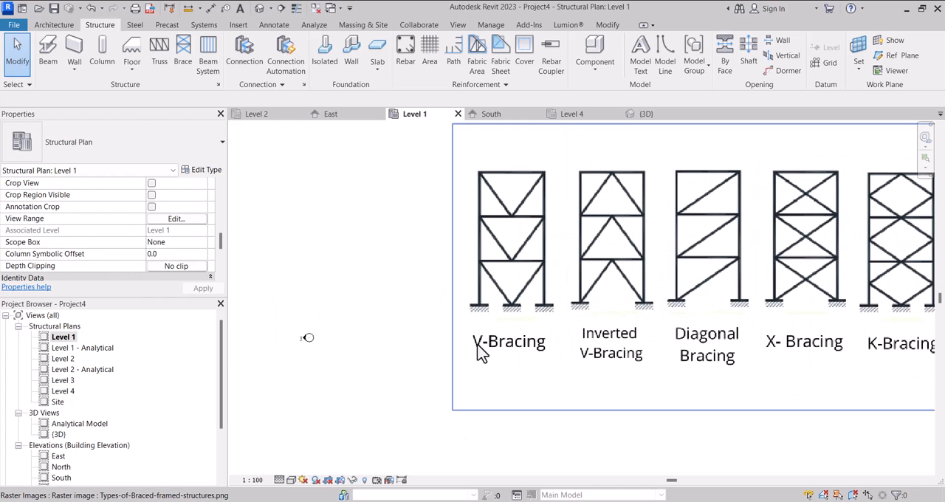
scroll(484, 344, "down", 3)
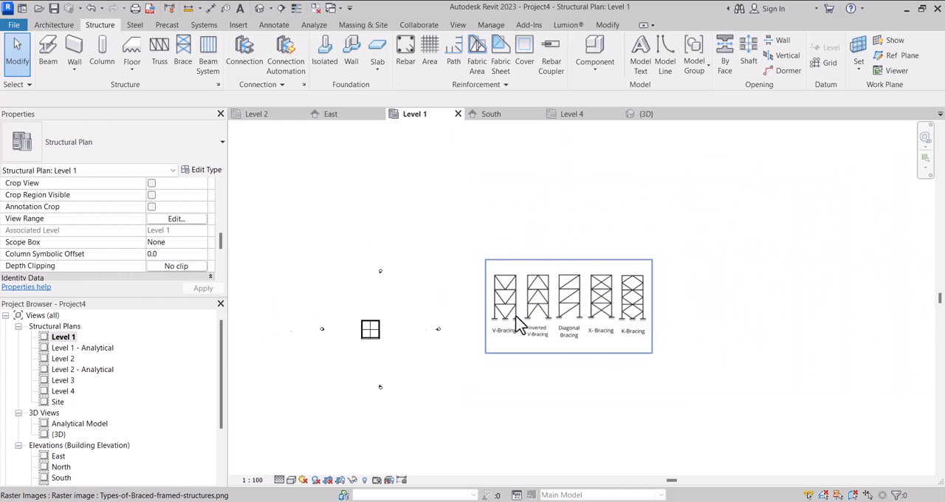
scroll(348, 325, "up", 2)
scroll(344, 310, "down", 2)
scroll(397, 326, "up", 2)
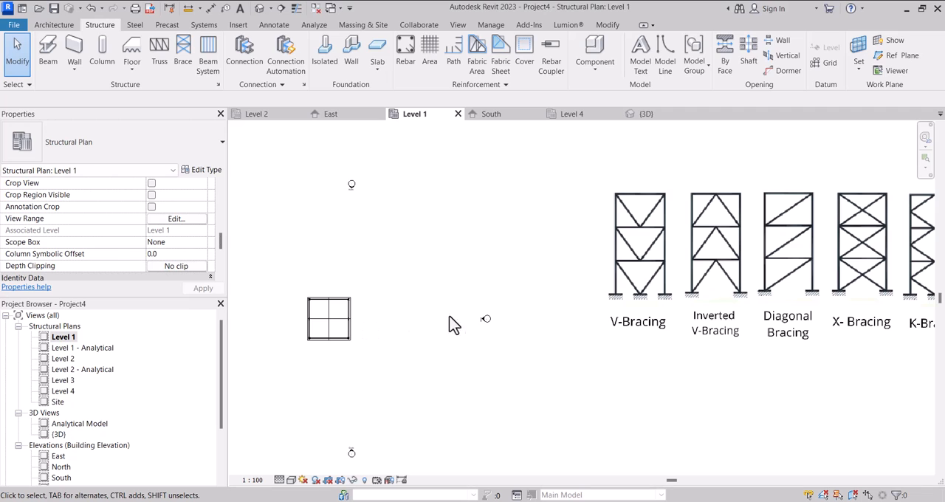
scroll(308, 295, "up", 1)
scroll(318, 299, "down", 2)
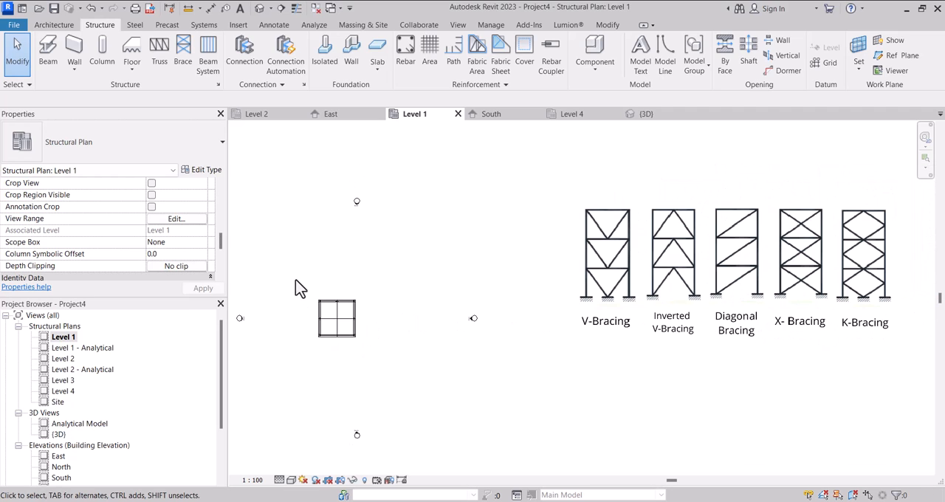
left_click(650, 113)
scroll(449, 363, "up", 3)
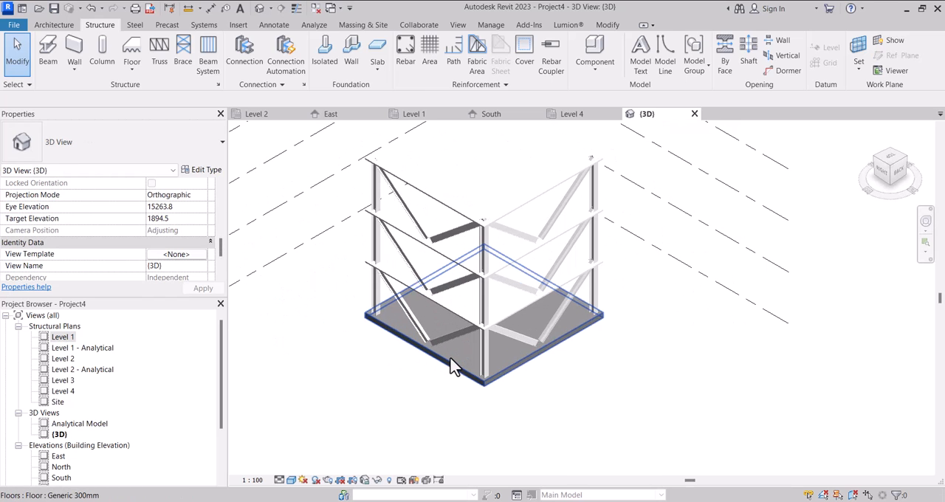
left_click(449, 363)
double_click(63, 337)
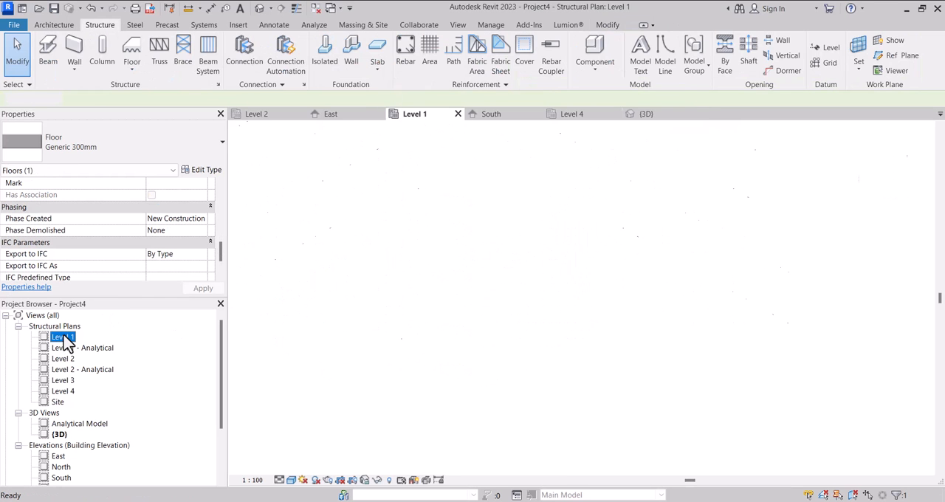
left_click(319, 317)
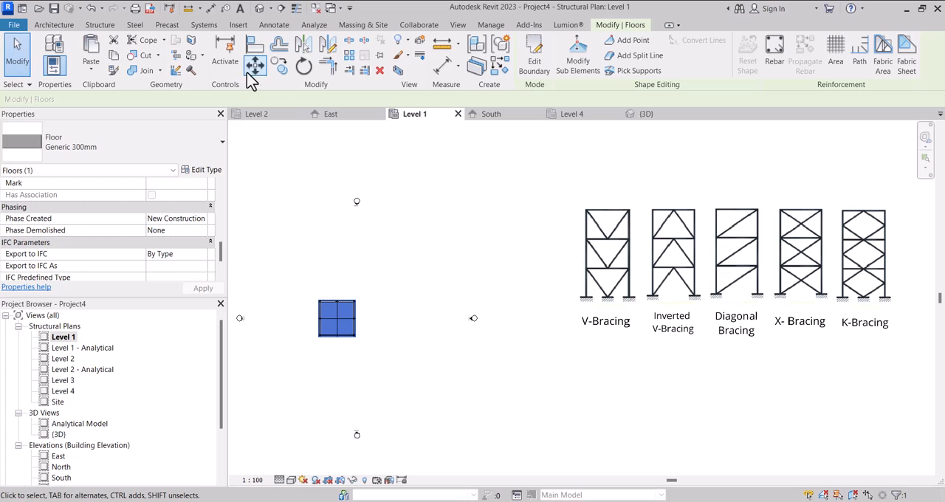
left_click(281, 67)
scroll(333, 317, "up", 3)
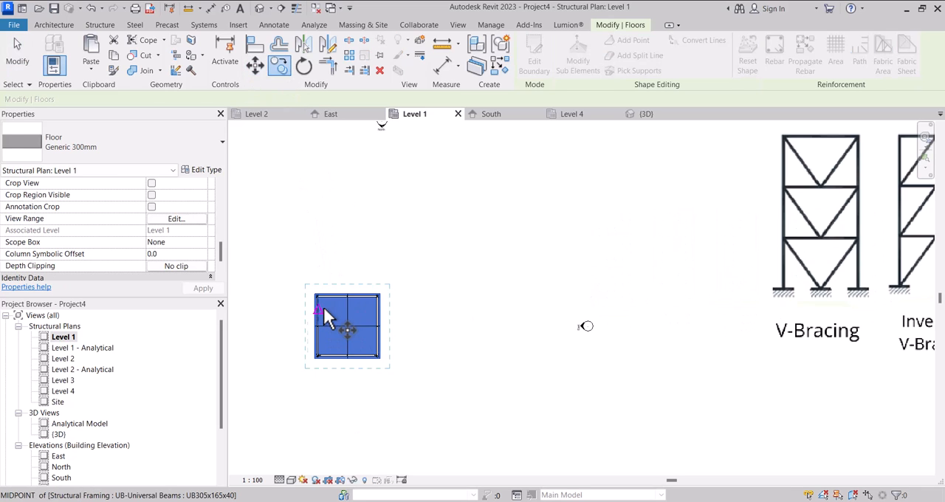
scroll(324, 306, "down", 2)
key("Escape")
key("Escape")
Copy the Generic 300mm floor and its four corner columns 12300 mm east in the Level 1 plan.
scroll(305, 302, "up", 3)
left_click_drag(308, 263, 356, 339)
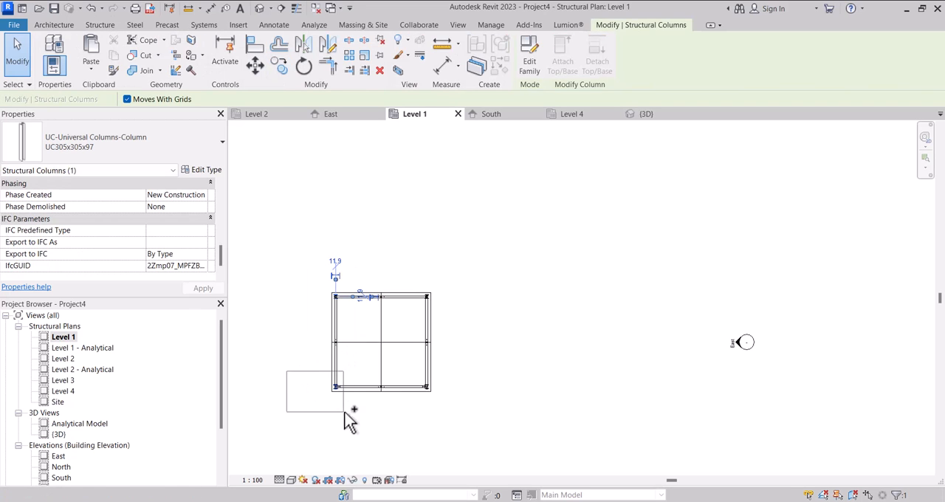
left_click_drag(400, 267, 447, 321, "ctrl")
left_click_drag(402, 367, 442, 402, "ctrl")
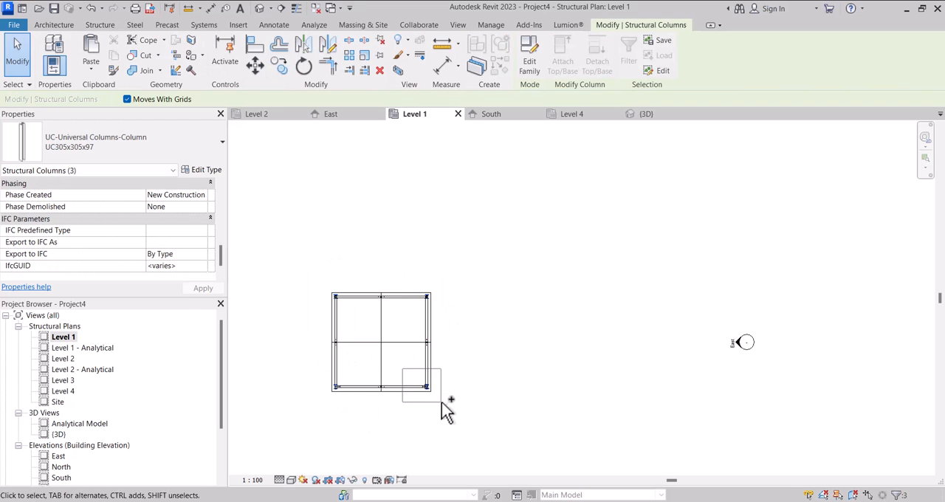
left_click(371, 405, "ctrl")
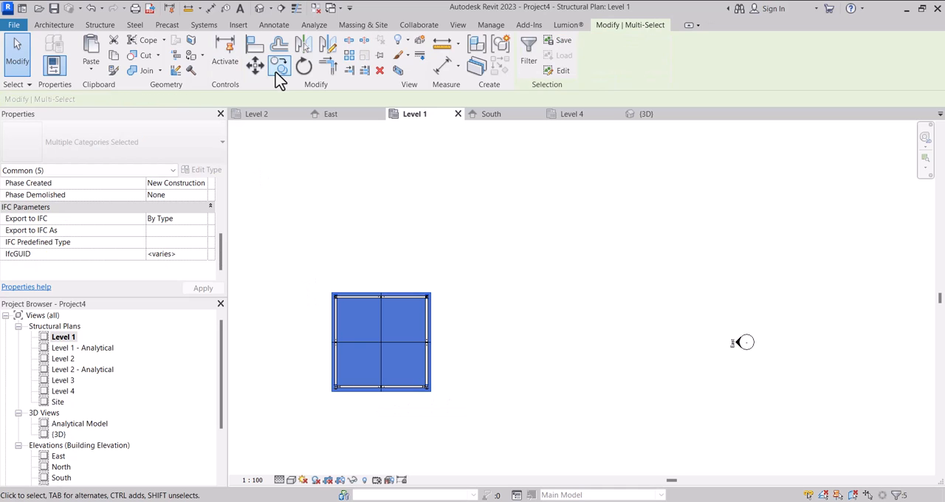
left_click(279, 66)
left_click(381, 193)
left_click(533, 193)
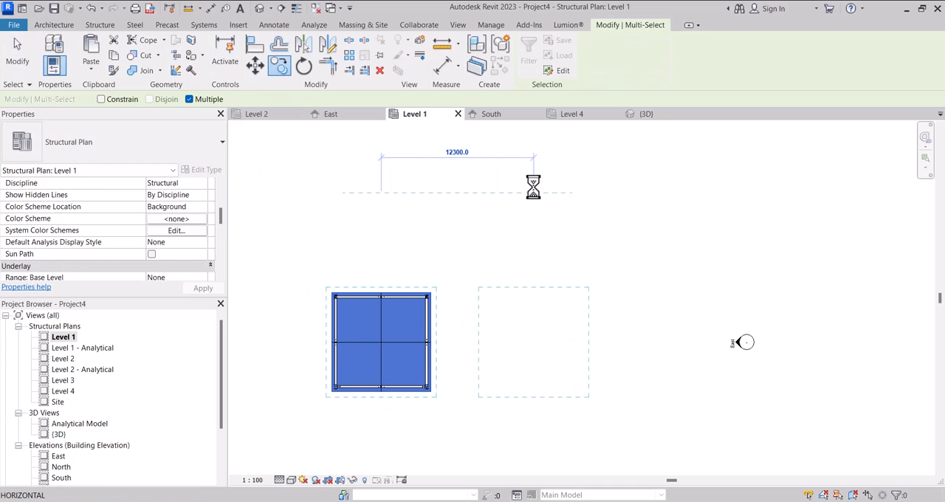
scroll(534, 192, "down", 1)
key("Escape")
key("Escape")
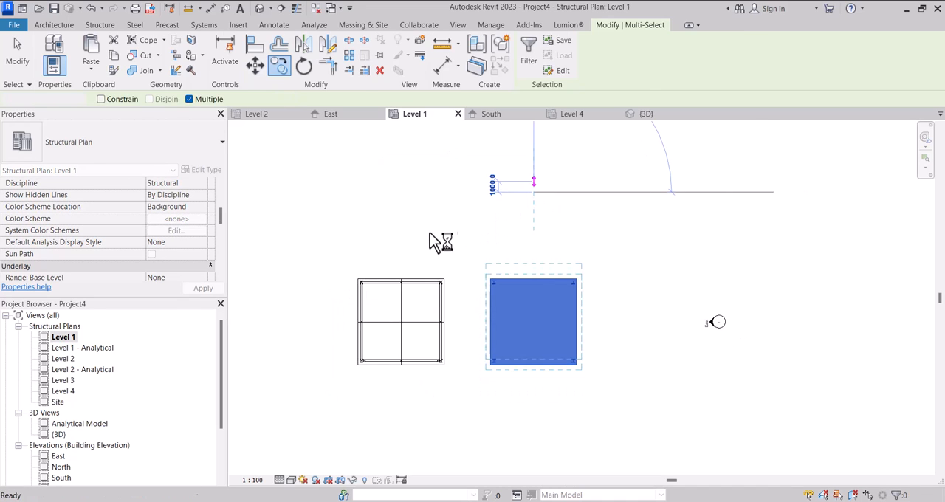
scroll(430, 232, "down", 3)
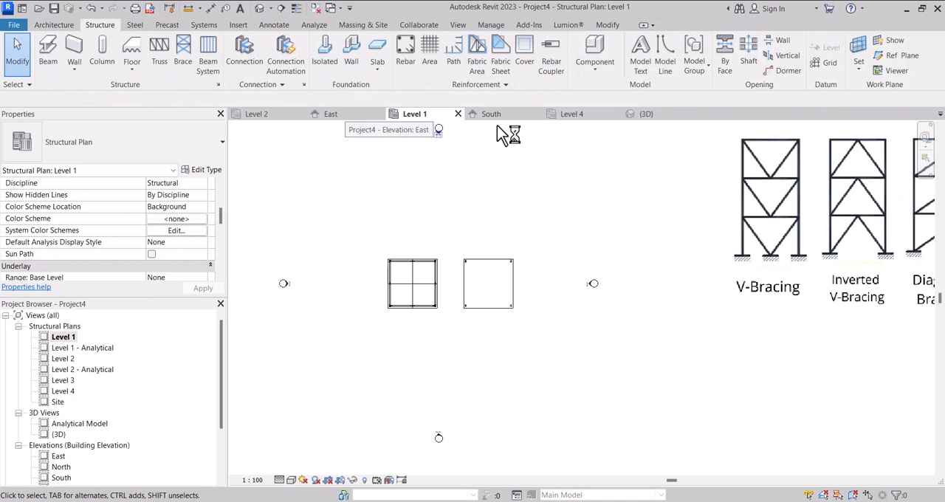
Select the braced structure's three 75mm Metal Roof Deck floors in 3D and try to copy them in the Level 1 plan.
left_click(636, 115)
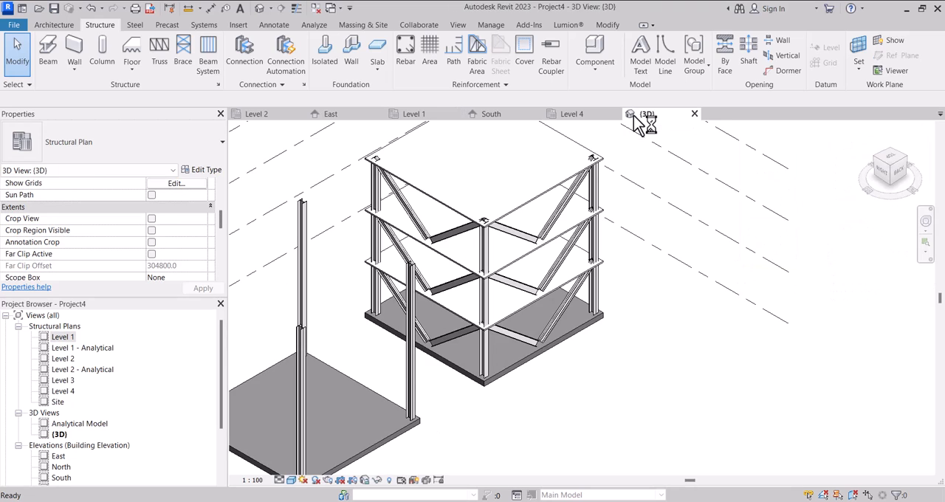
scroll(551, 221, "down", 4)
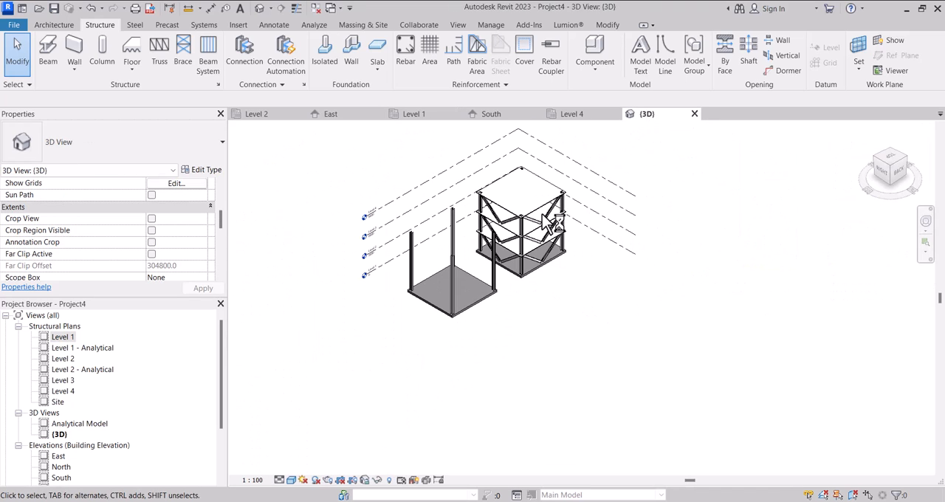
scroll(544, 228, "up", 4)
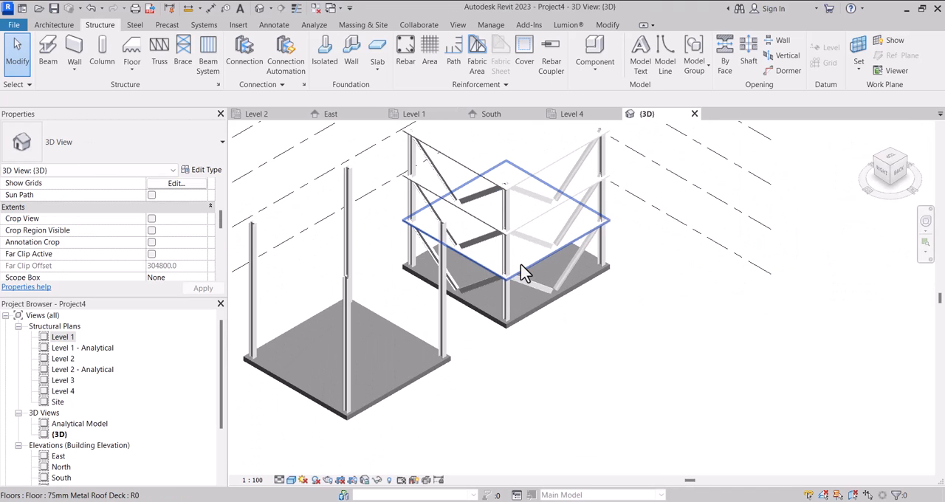
left_click(530, 253)
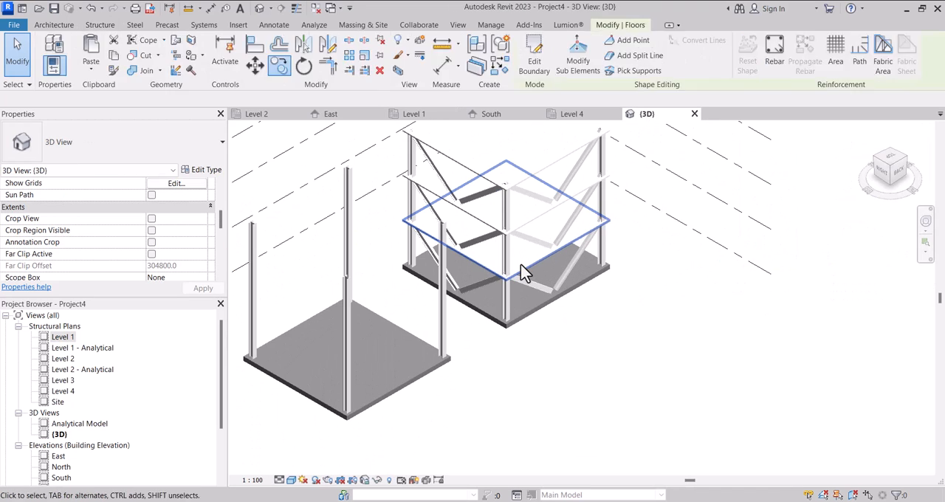
left_click(500, 184, "ctrl")
left_click(492, 184, "ctrl")
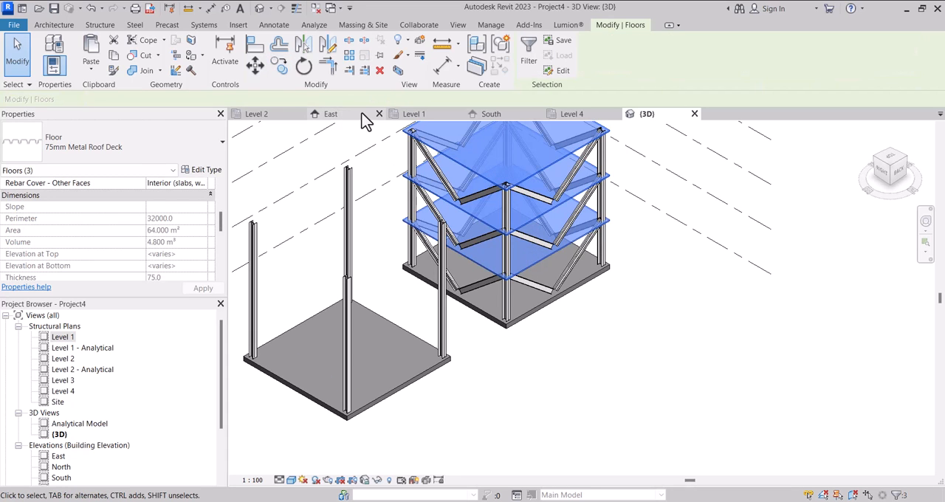
left_click(420, 114)
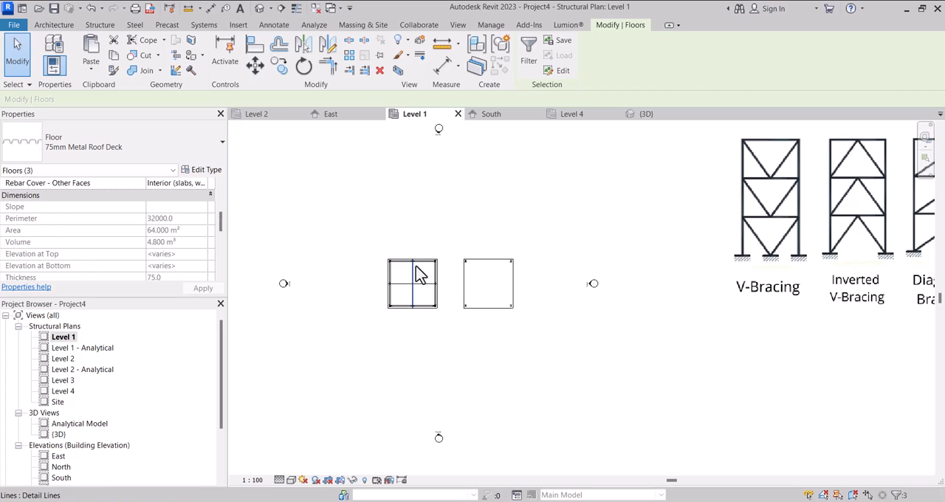
left_click(281, 68)
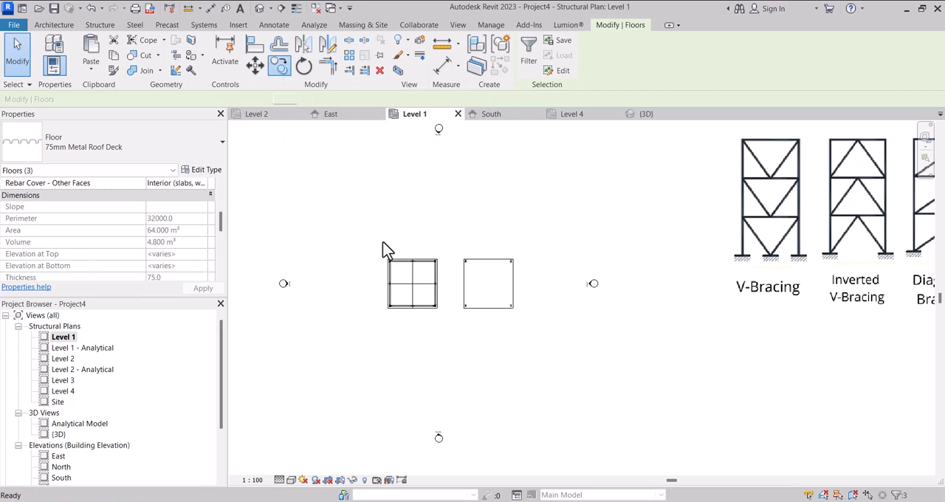
scroll(392, 269, "up", 5)
scroll(389, 276, "up", 2)
left_click(368, 206)
scroll(369, 210, "down", 2)
scroll(654, 204, "up", 2)
scroll(593, 203, "down", 5)
key("Escape")
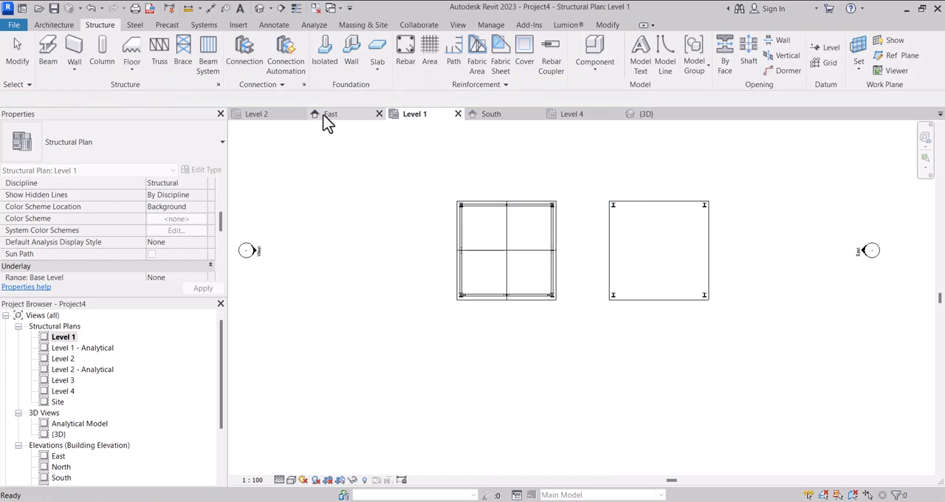
Check the copied base, columns and floors in 3D, and compare them with the bracing reference image in the Level 1 plan.
left_click(260, 11)
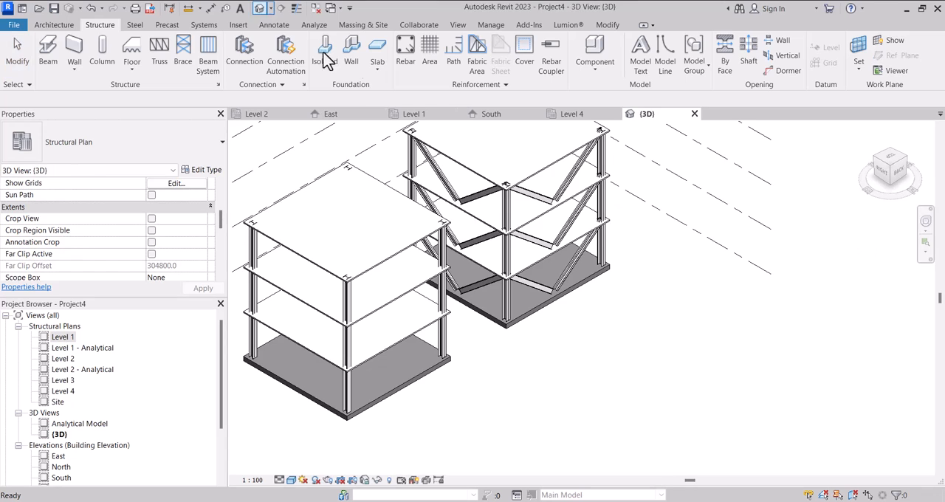
scroll(342, 355, "down", 3)
scroll(352, 348, "up", 3)
scroll(354, 349, "down", 2)
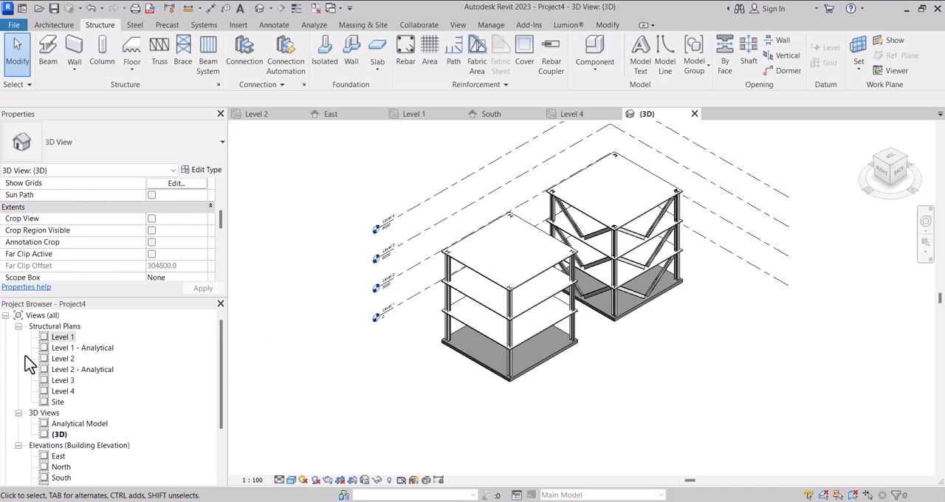
double_click(62, 337)
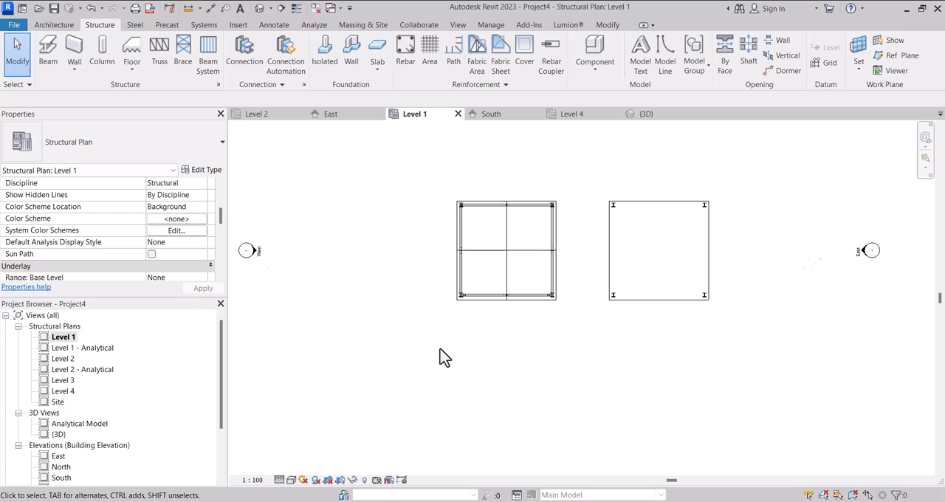
scroll(441, 352, "down", 2)
scroll(441, 352, "up", 2)
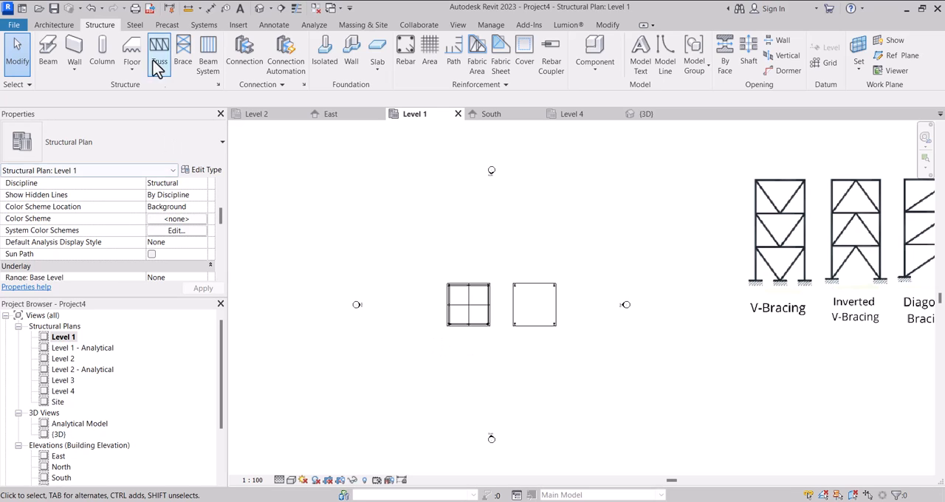
left_click(189, 50)
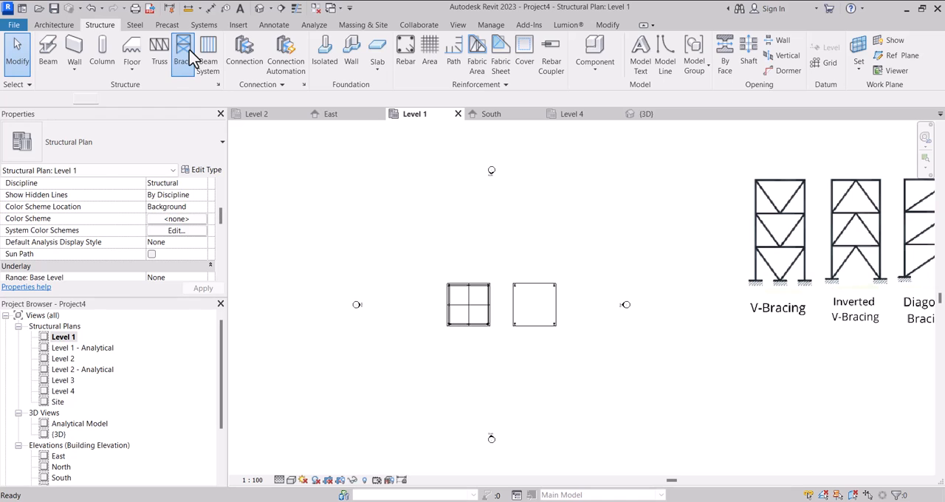
scroll(472, 318, "up", 5)
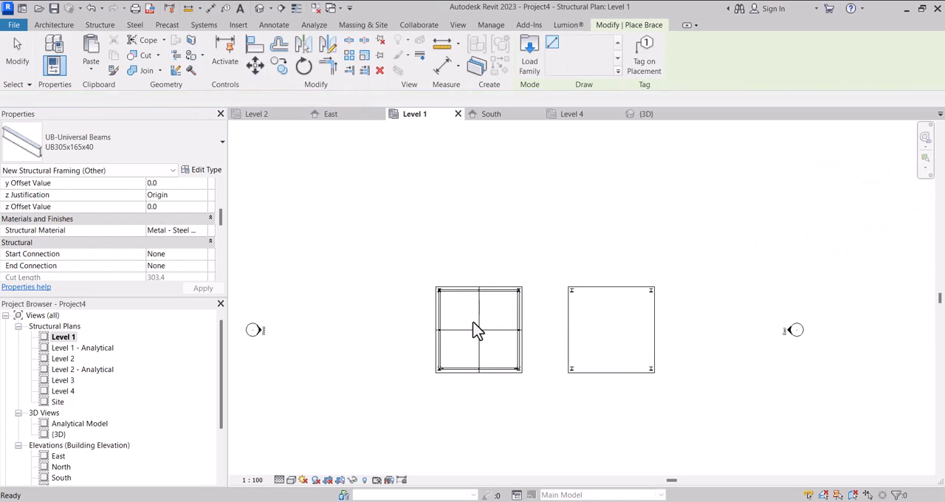
key("Escape")
Copy the two crossing centre lines from the V-braced structure's base onto the second base in the Level 1 plan, matching the floor corners.
left_click(482, 358)
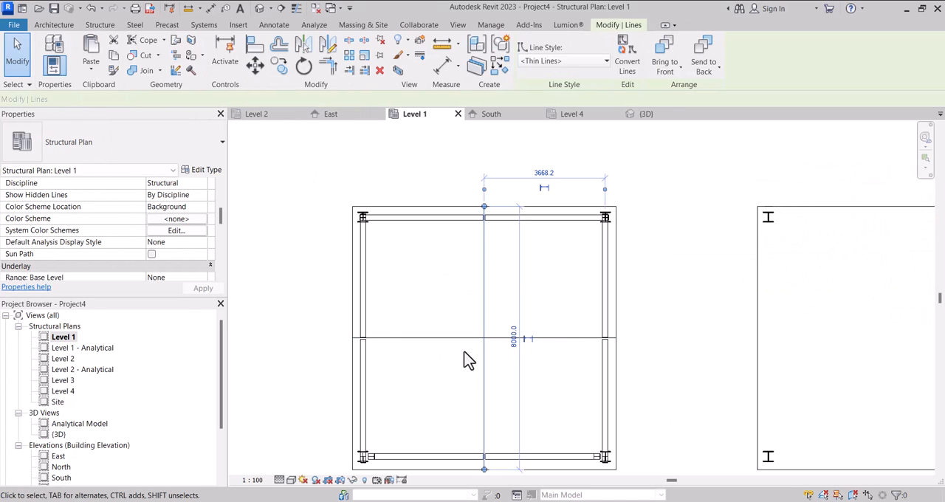
left_click(440, 338, "ctrl")
left_click(274, 65)
left_click(353, 207)
scroll(322, 192, "down", 2)
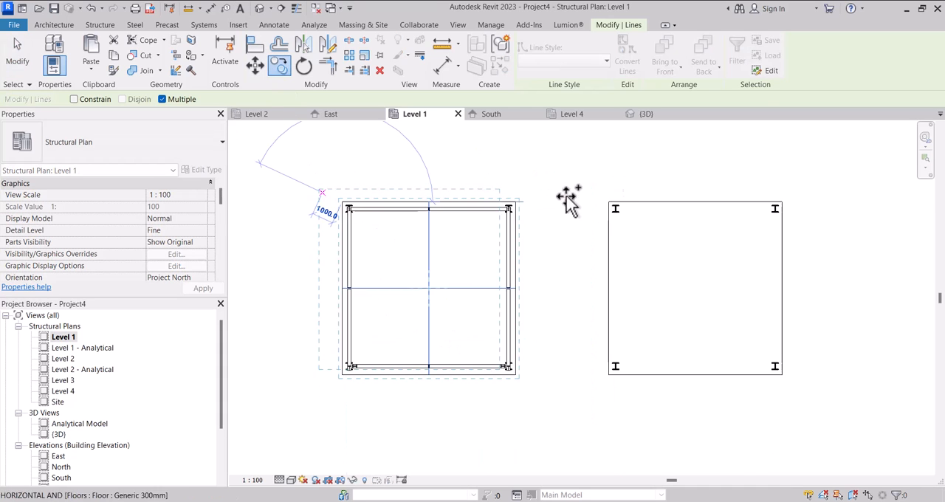
middle_click_drag(668, 208, 579, 217)
scroll(578, 214, "up", 3)
left_click(492, 211)
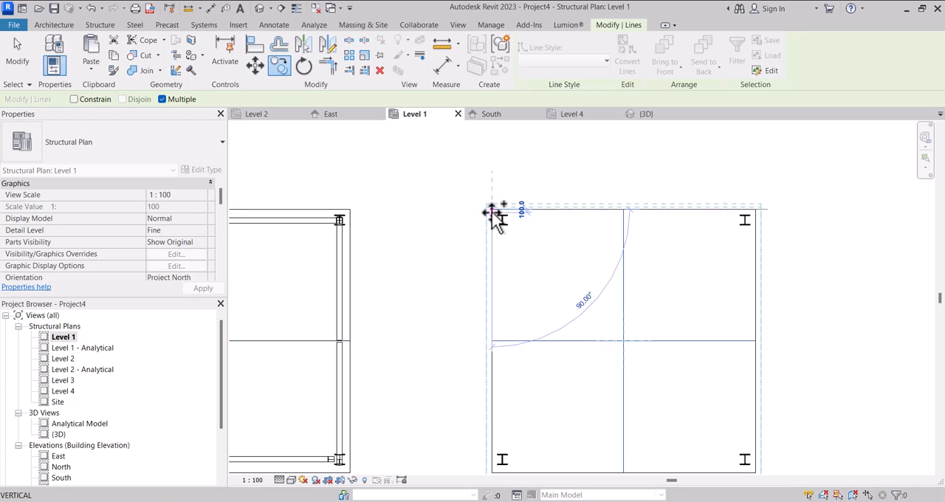
scroll(494, 218, "down", 3)
key("Escape")
key("Escape")
scroll(496, 225, "down", 3)
scroll(550, 273, "up", 4)
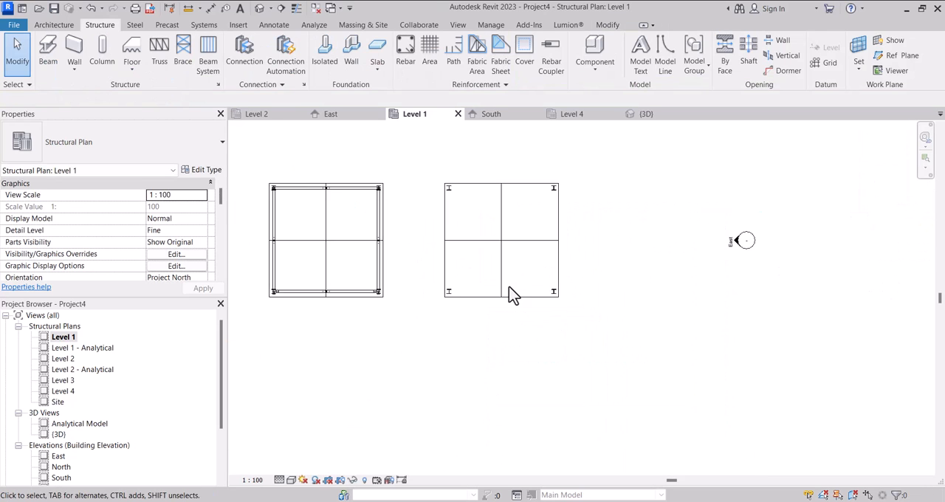
Start a UB305x165x40 brace with its start attachment at Level 2, its end attachment at Level 1, and both elevations at 0.
scroll(510, 294, "down", 2)
left_click(186, 47)
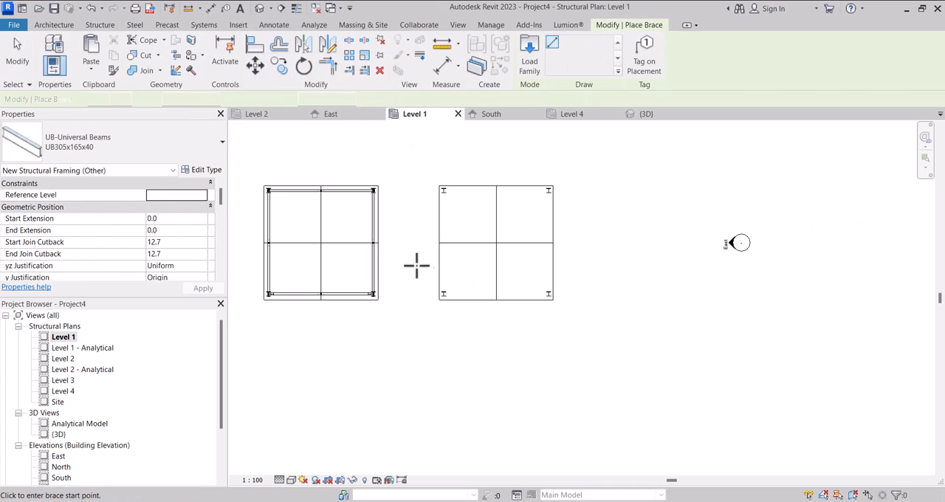
scroll(482, 301, "up", 3)
scroll(385, 286, "up", 3)
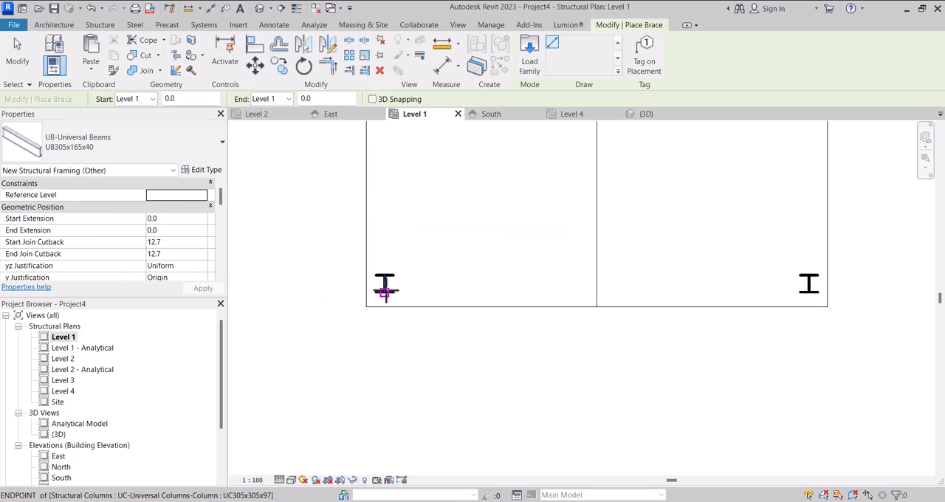
scroll(185, 229, "down", 6)
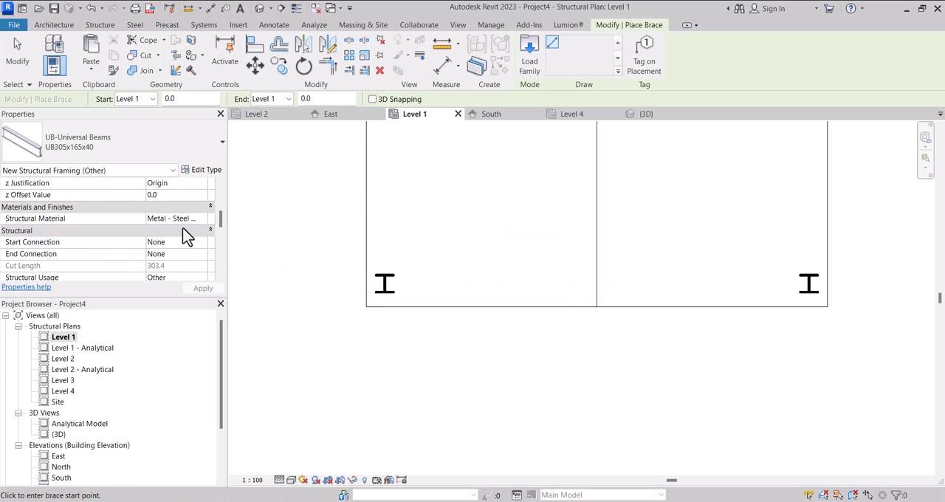
scroll(187, 240, "up", 2)
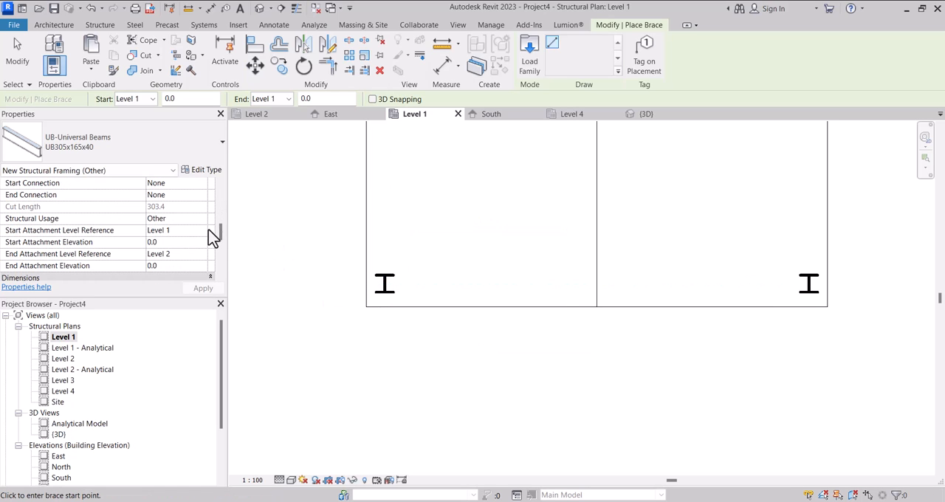
left_click(203, 232)
left_click(165, 262)
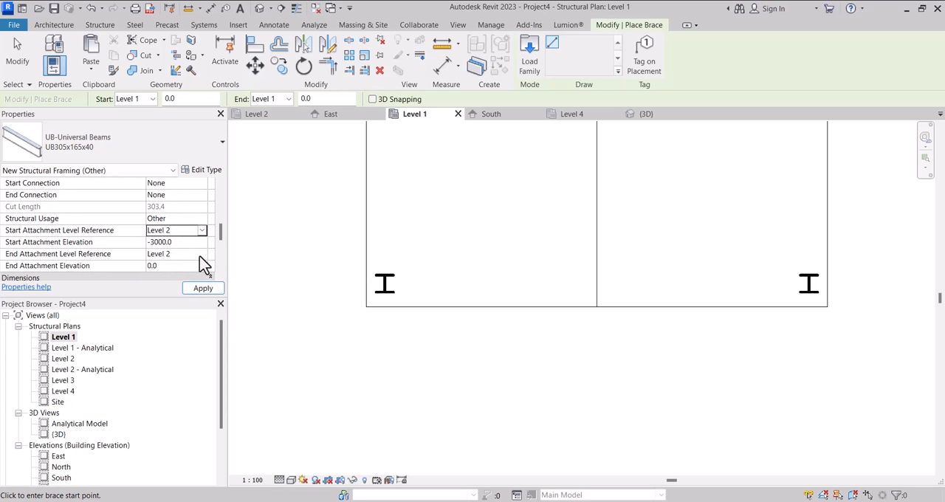
left_click(200, 256)
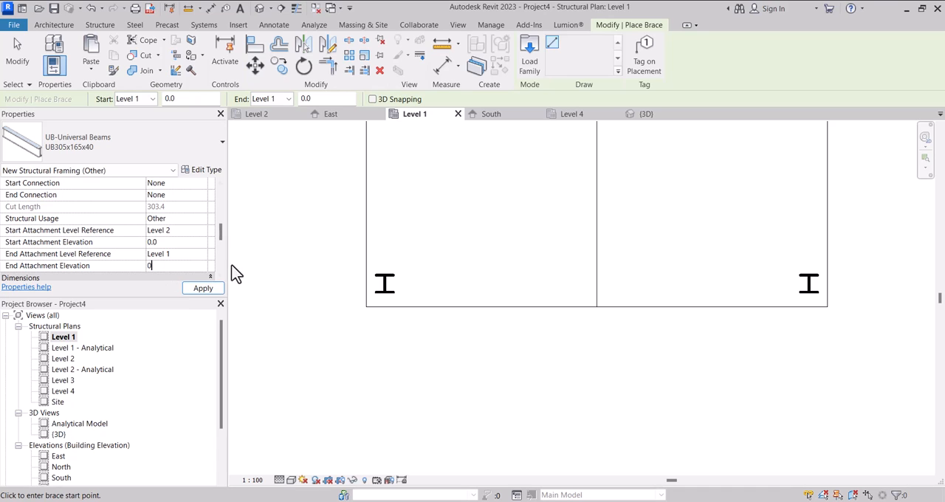
Draw the brace from the second structure's southwest column to the north-south centre line, about 3680 mm long in plan.
left_click(384, 283)
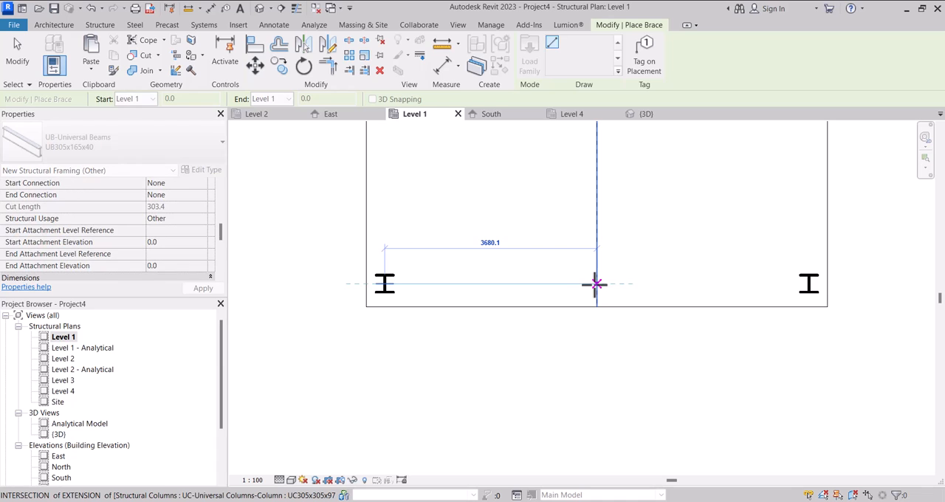
left_click(596, 283)
scroll(597, 283, "down", 1)
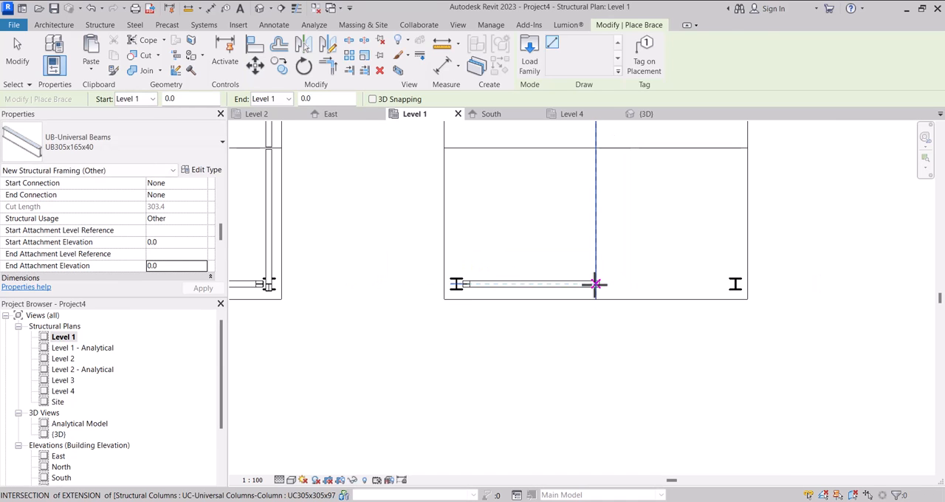
key("Escape")
key("Escape")
Select the new brace in 3D and set its start attachment level reference to Level 2.
left_click(648, 117)
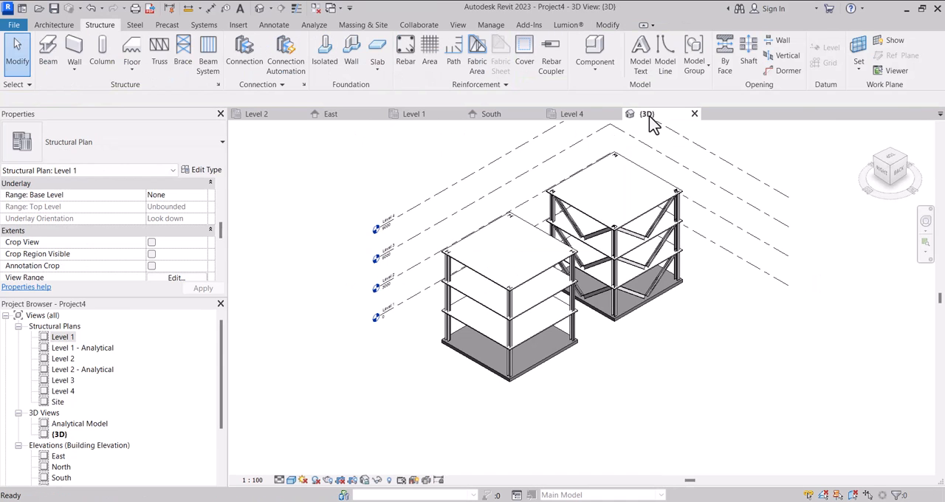
middle_click_drag(364, 365, 664, 290, "shift")
scroll(697, 295, "up", 4)
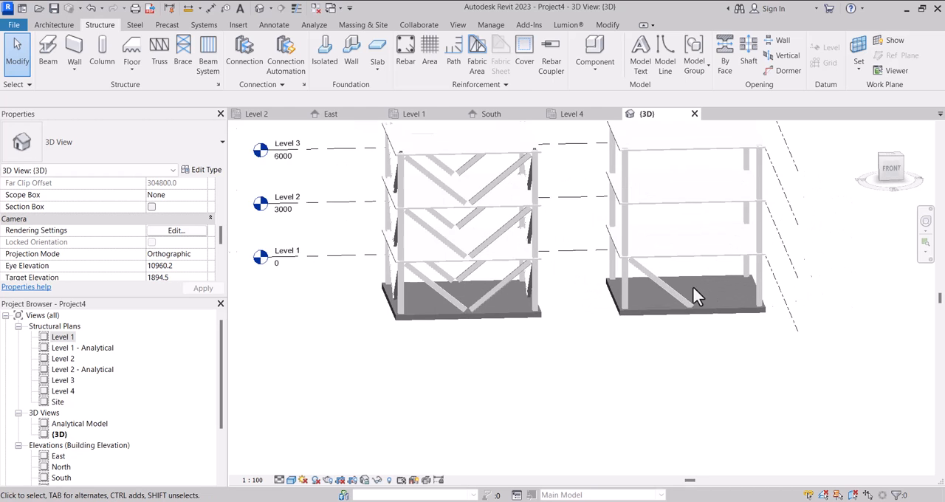
left_click(663, 287)
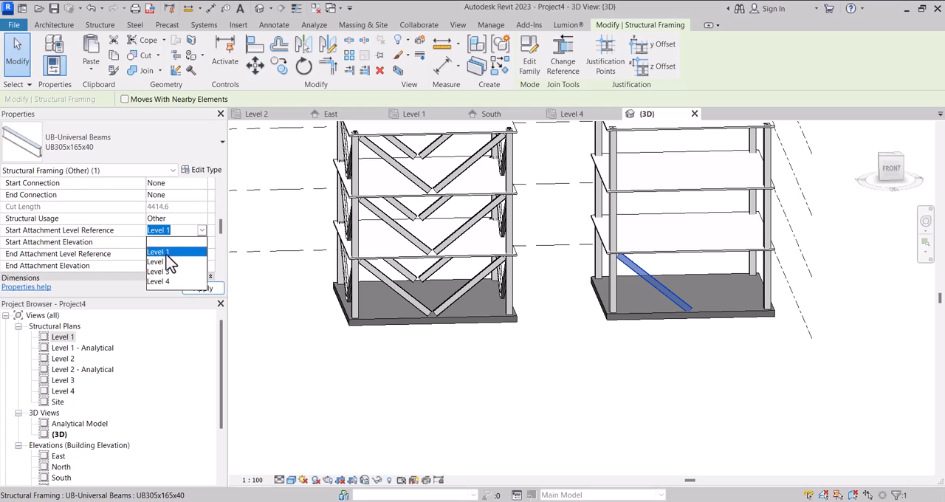
left_click(158, 262)
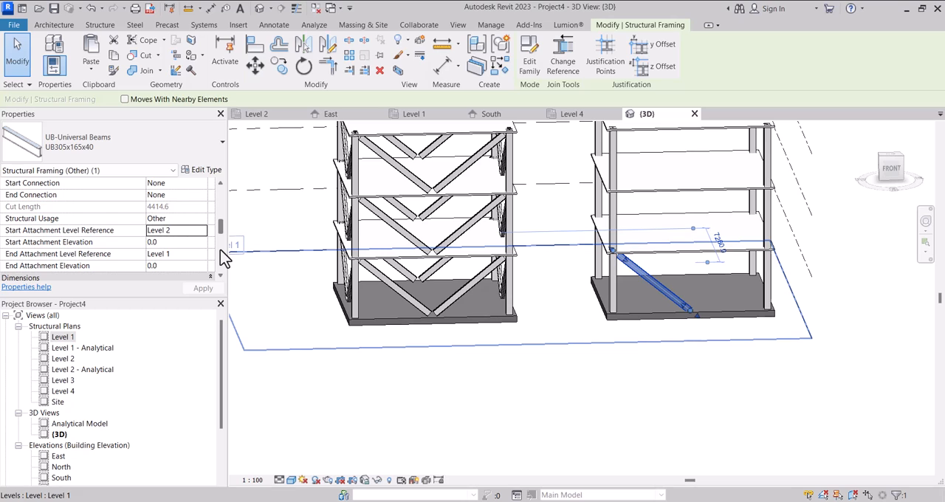
left_click(201, 231)
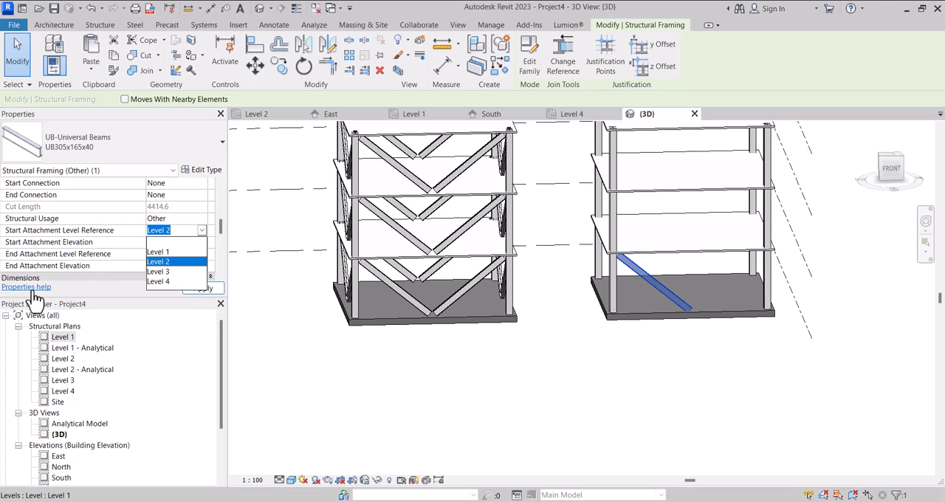
Mirror a copy of the brace in the Level 1 plan about a vertical axis drawn through its midpoint.
double_click(62, 338)
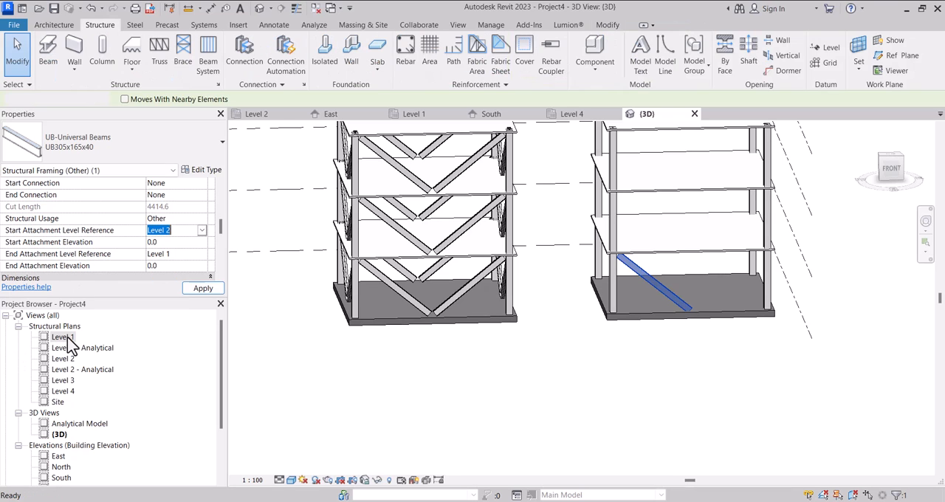
scroll(465, 364, "down", 4)
scroll(473, 360, "down", 3)
scroll(480, 362, "up", 5)
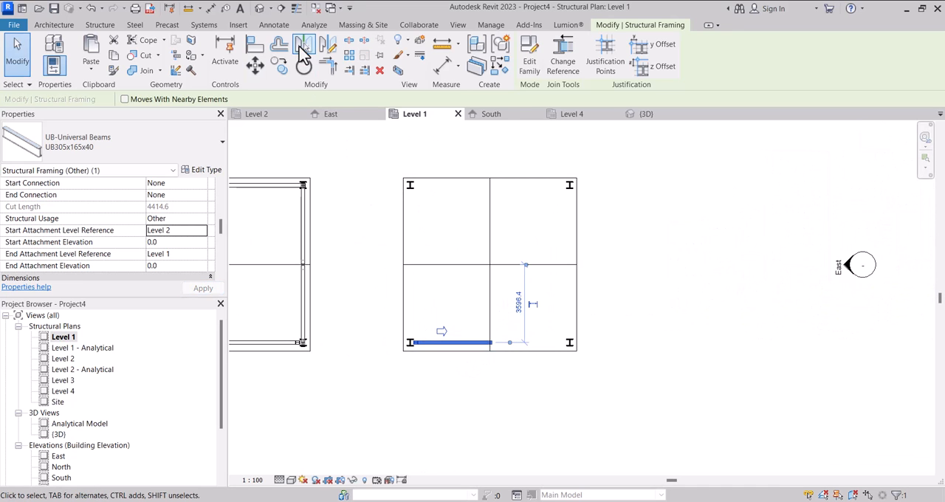
left_click(327, 46)
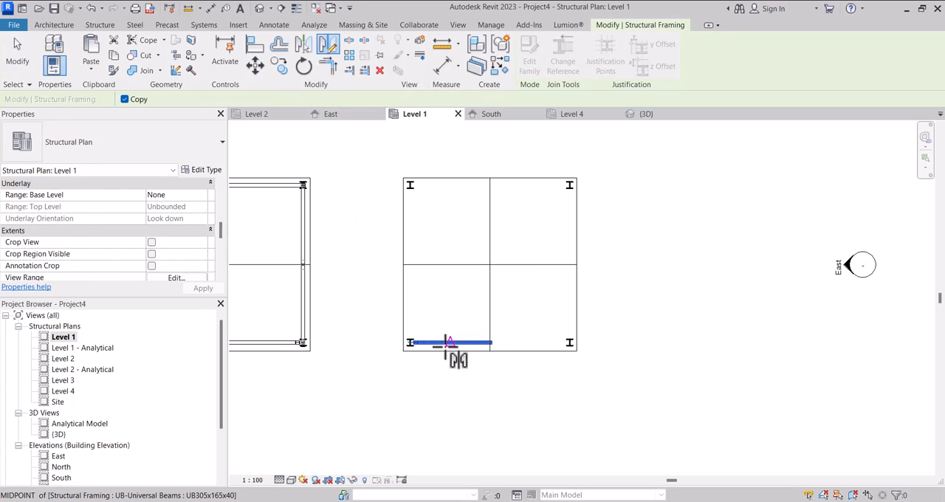
left_click(449, 343)
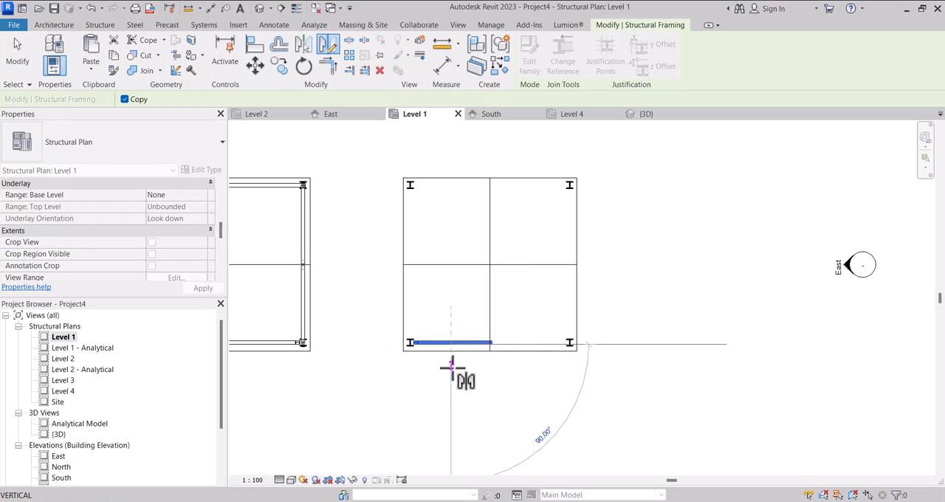
left_click(453, 369)
left_click(399, 221)
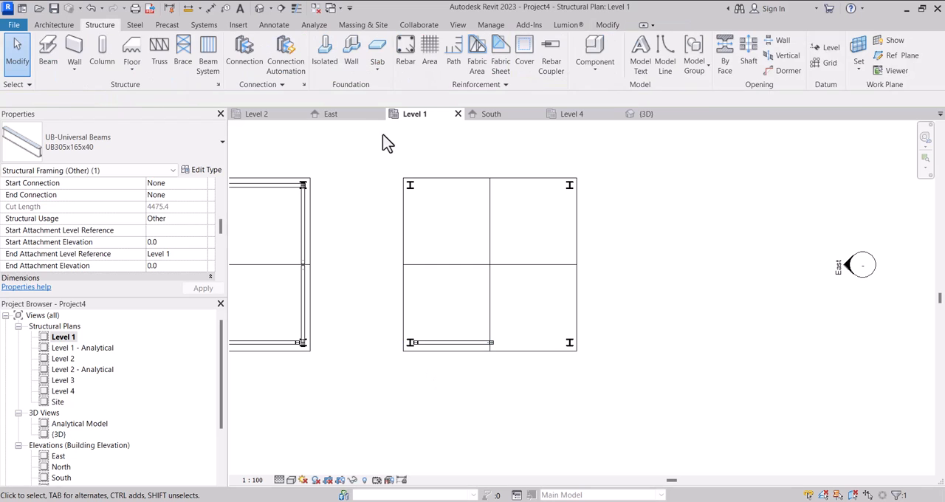
Delete the original brace that descends from the southwest column in 3D, keeping its mirrored copy.
left_click(653, 117)
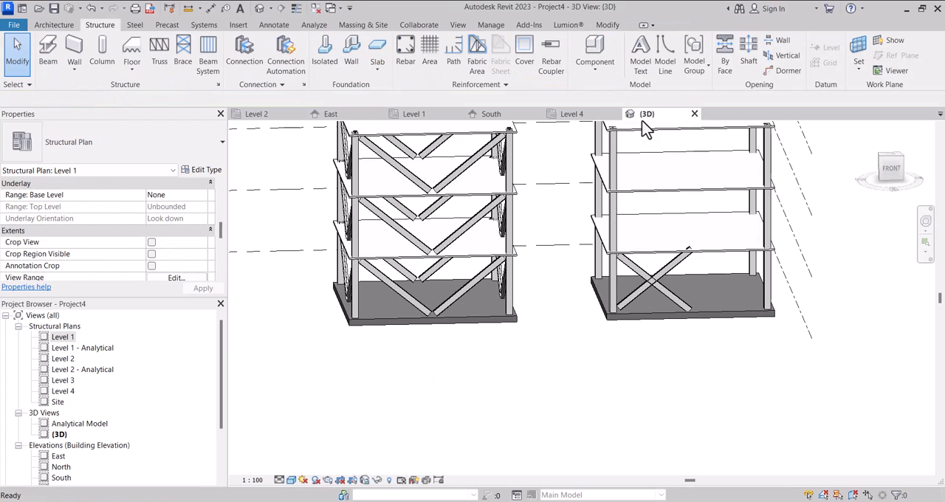
scroll(628, 271, "up", 4)
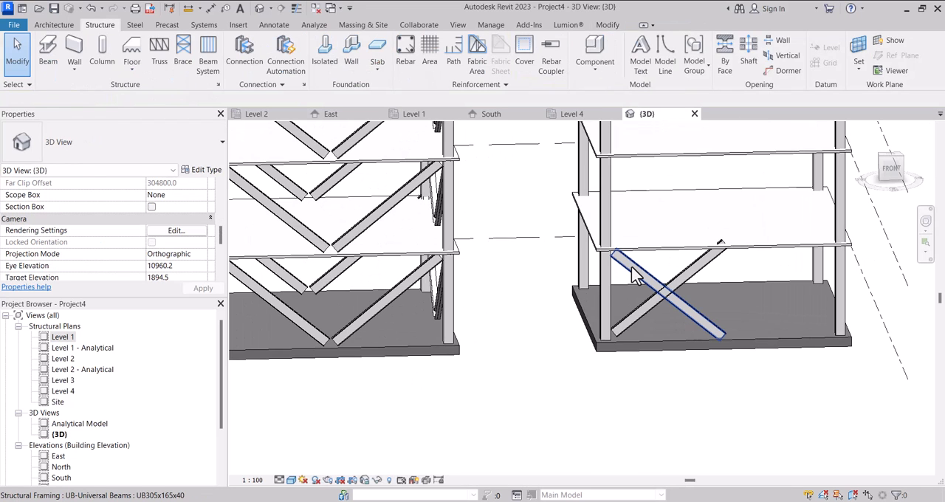
left_click(633, 274)
key("Delete")
scroll(488, 293, "down", 2)
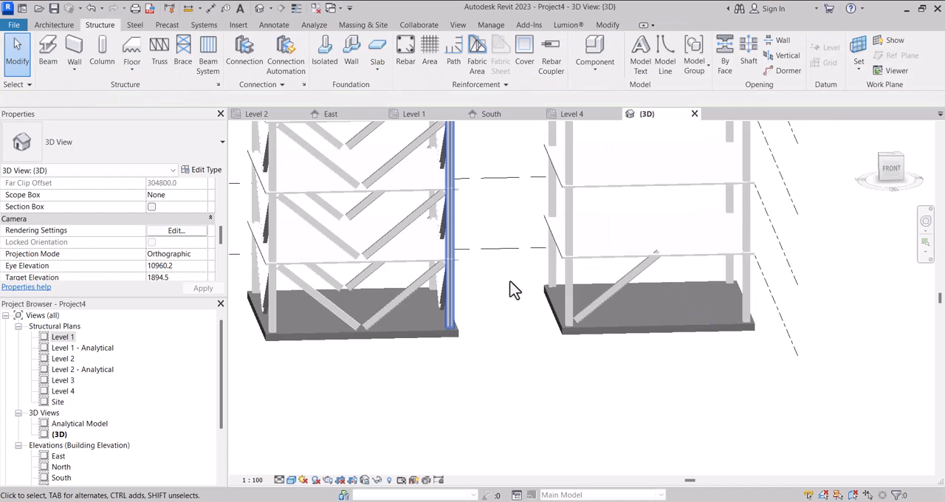
scroll(487, 293, "down", 3)
Review the mirrored brace's attachment properties in 3D and select that brace in the Level 1 plan.
left_click(580, 290)
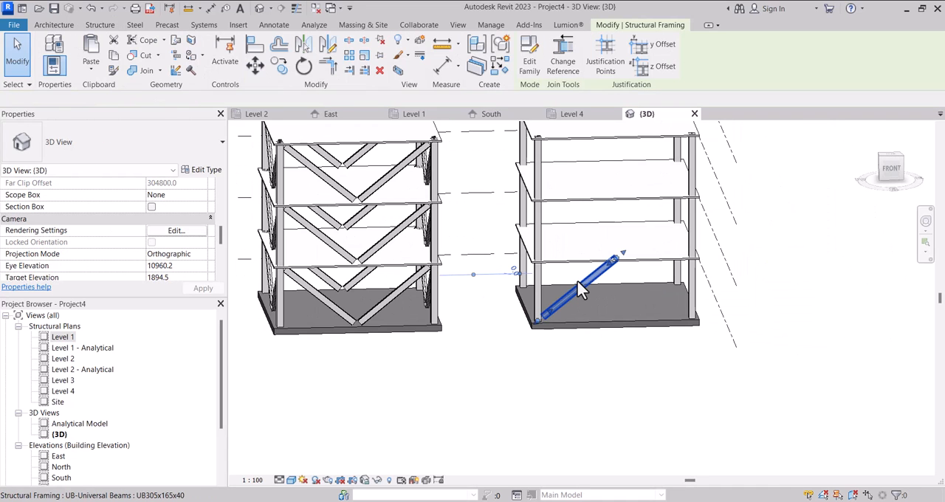
scroll(136, 240, "down", 3)
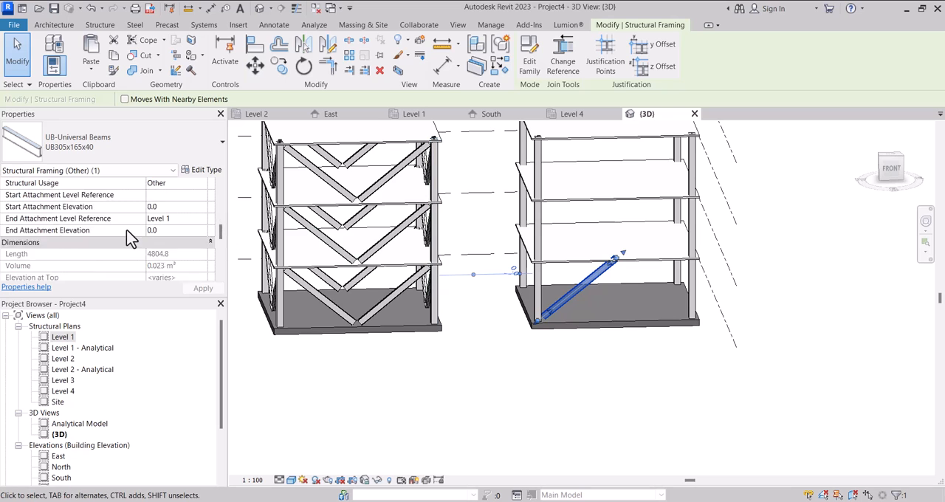
scroll(139, 231, "up", 2)
double_click(63, 337)
left_click(480, 342)
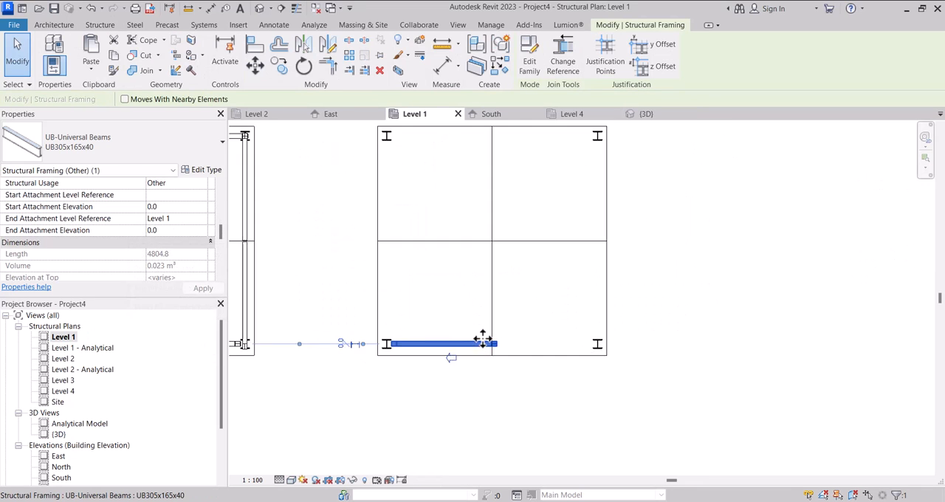
scroll(482, 340, "up", 1)
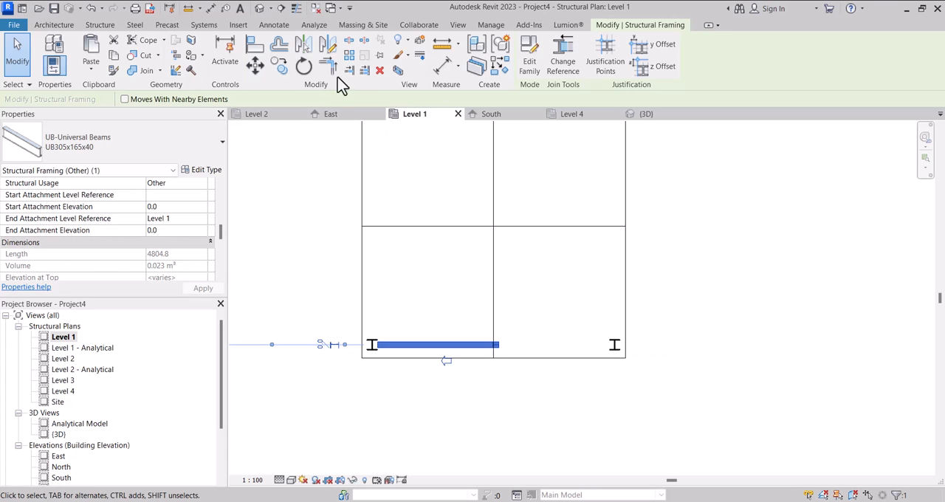
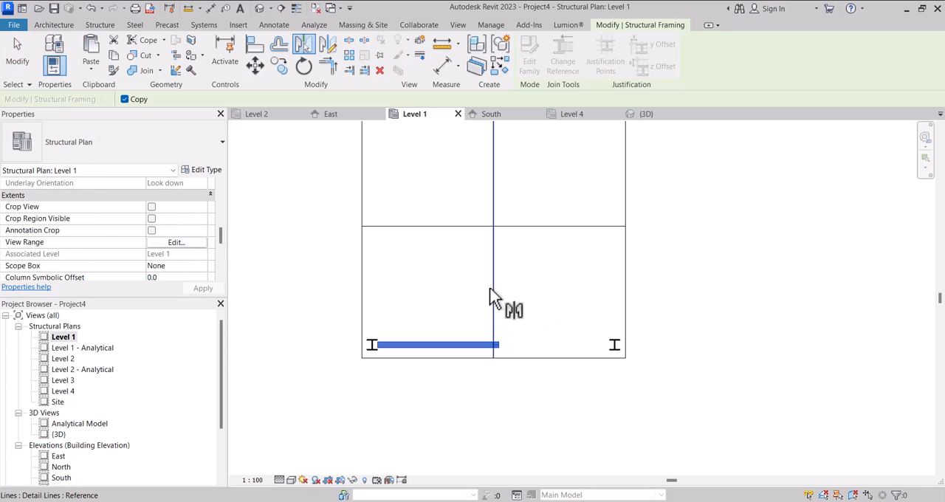
Mirror a copy of the south brace about the building's vertical centre line in the Level 1 plan.
scroll(427, 265, "down", 5)
scroll(451, 331, "up", 2)
left_click(456, 338)
scroll(443, 282, "up", 3)
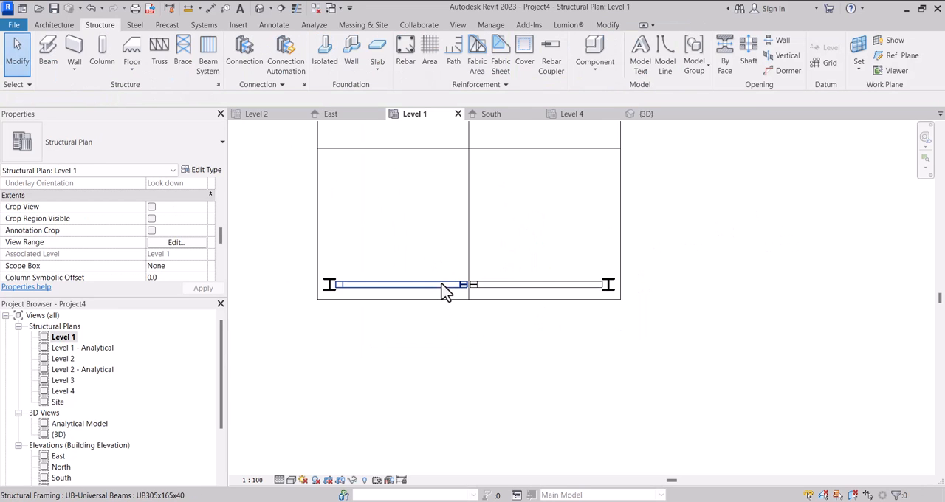
Copy both south braces to the north side, from the southwest column to the northwest column.
left_click(442, 280)
scroll(509, 291, "down", 2)
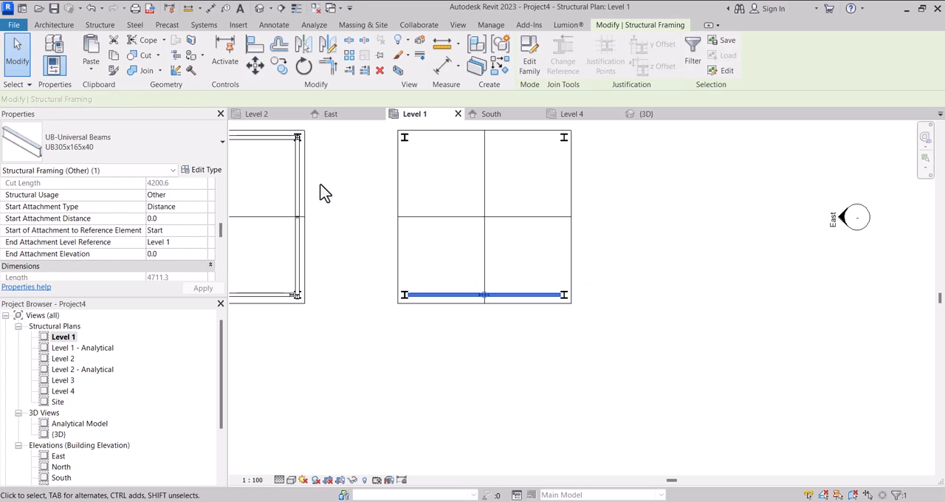
left_click(287, 66)
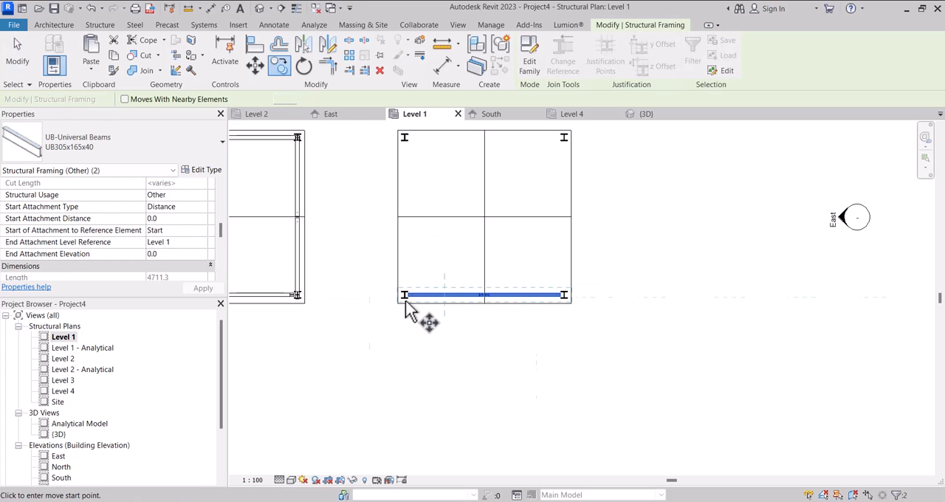
scroll(413, 311, "up", 4)
left_click(392, 337)
scroll(399, 355, "down", 3)
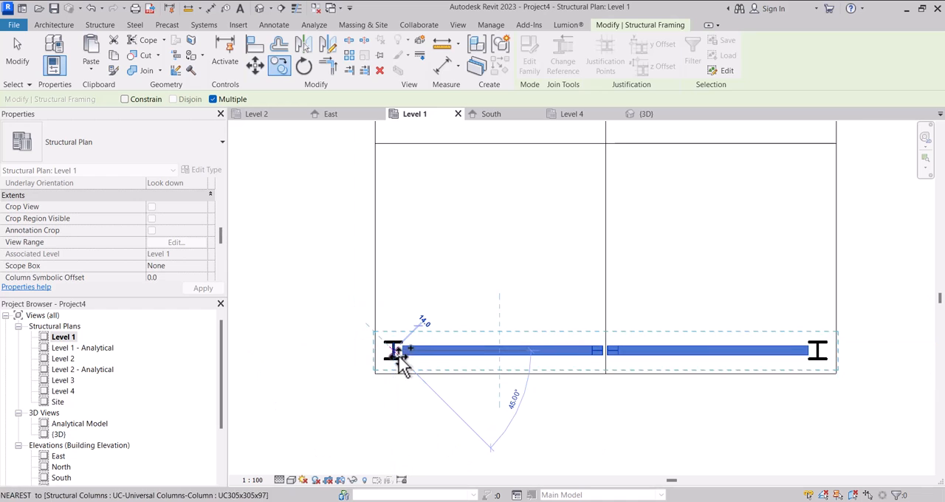
scroll(408, 176, "down", 2)
scroll(399, 207, "up", 5)
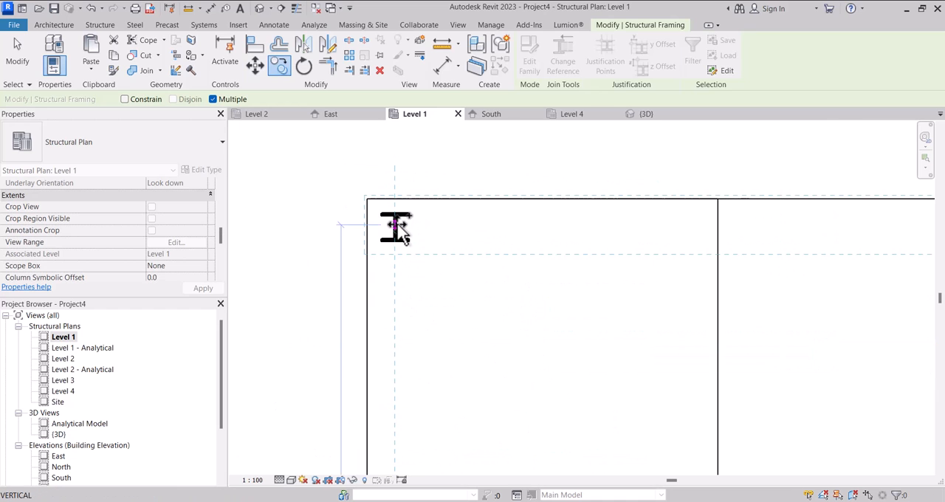
left_click(396, 224)
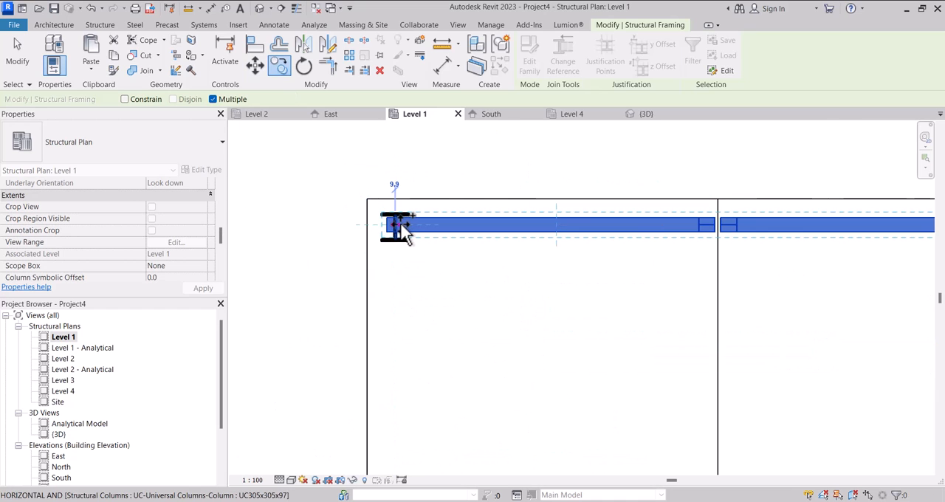
key("Escape")
Rotate a copy of the north brace pair by 90 degrees about its centre.
scroll(456, 222, "up", 2)
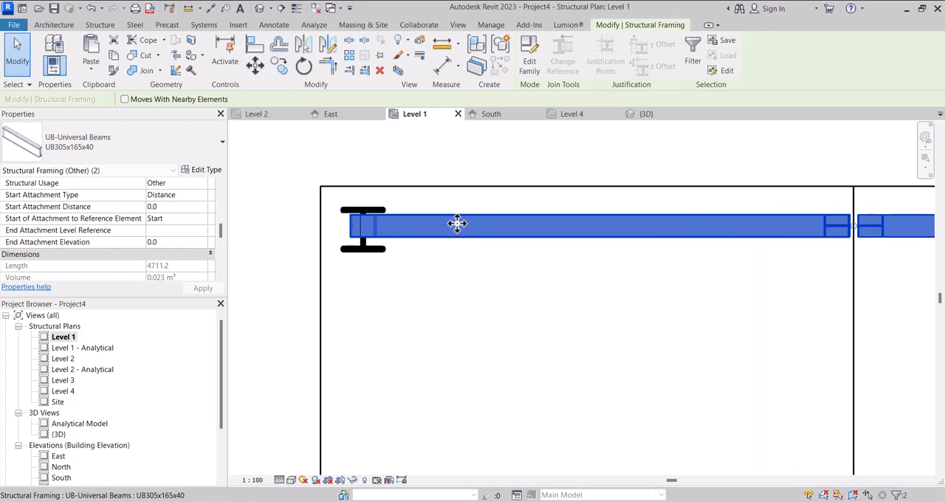
scroll(457, 223, "down", 4)
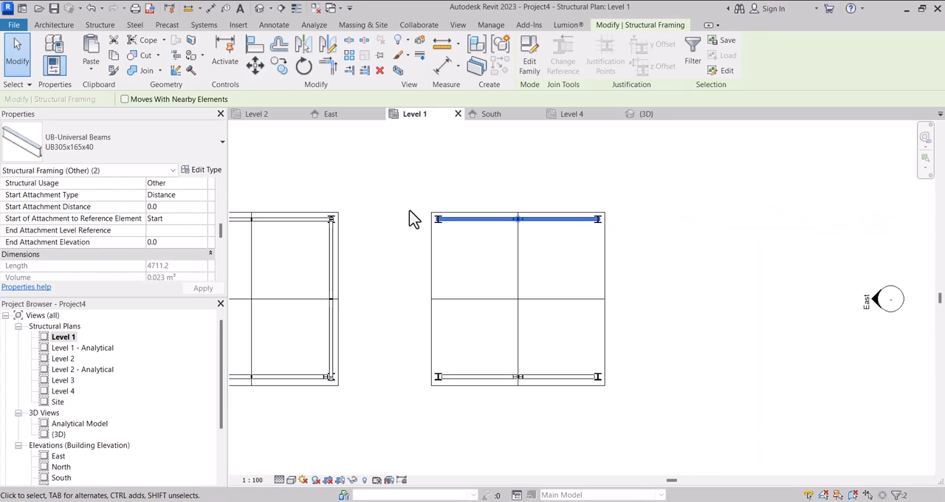
scroll(473, 203, "down", 2)
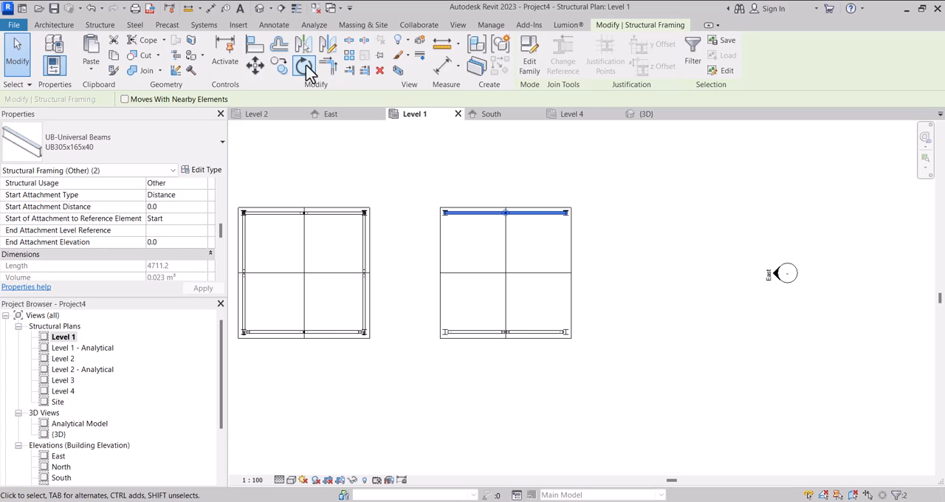
left_click(305, 67)
scroll(478, 244, "up", 2)
left_click(473, 236)
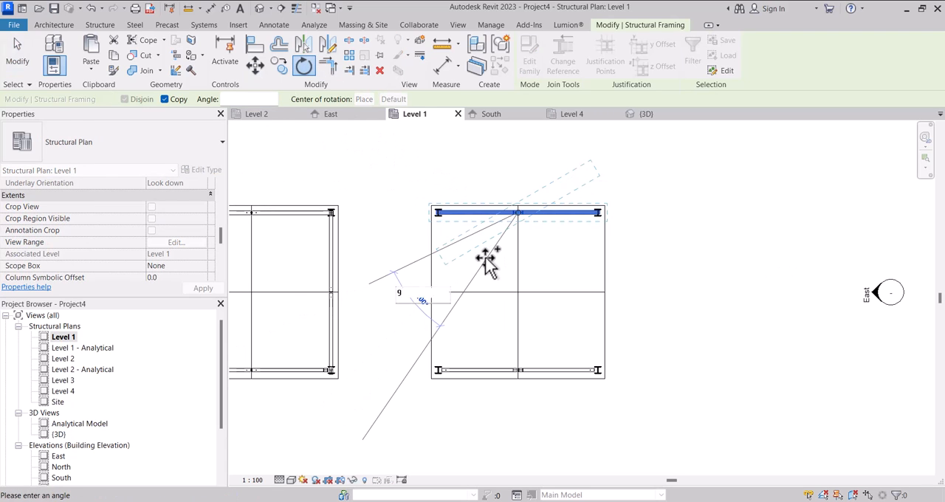
key("Return")
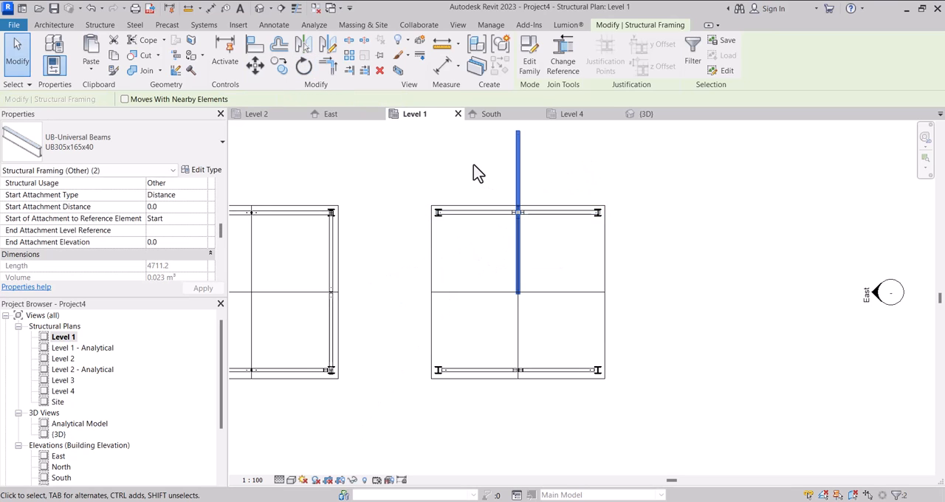
Move the rotated brace pair to the west side, placing its middle joint on the horizontal centre line.
left_click_drag(517, 164, 473, 255)
scroll(454, 295, "up", 4)
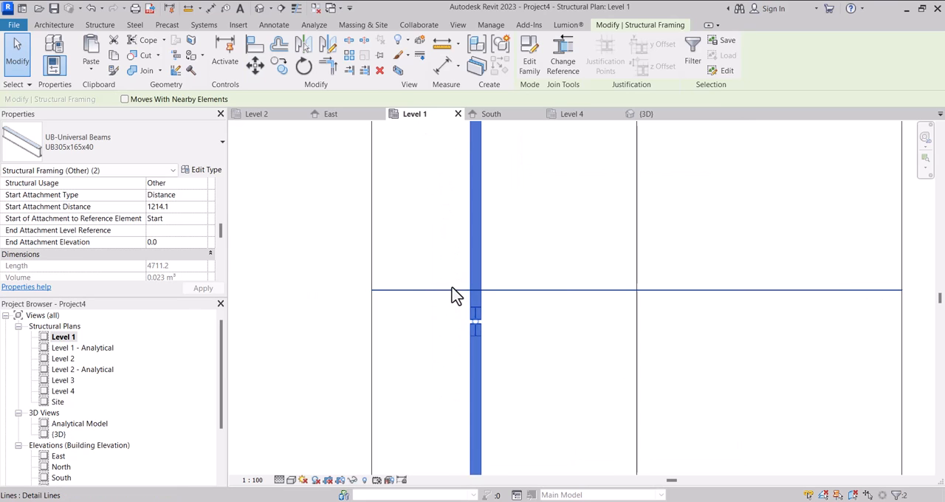
key("m")
key("v")
scroll(476, 325, "up", 4)
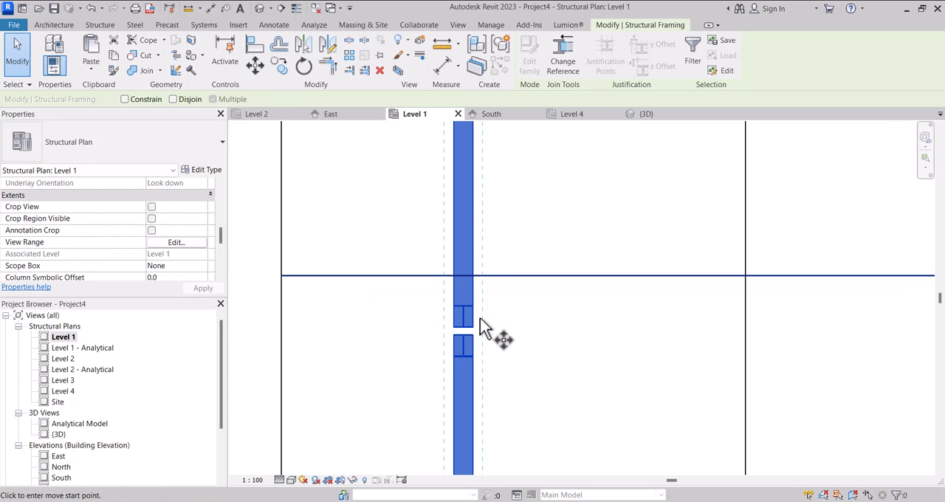
scroll(457, 345, "up", 2)
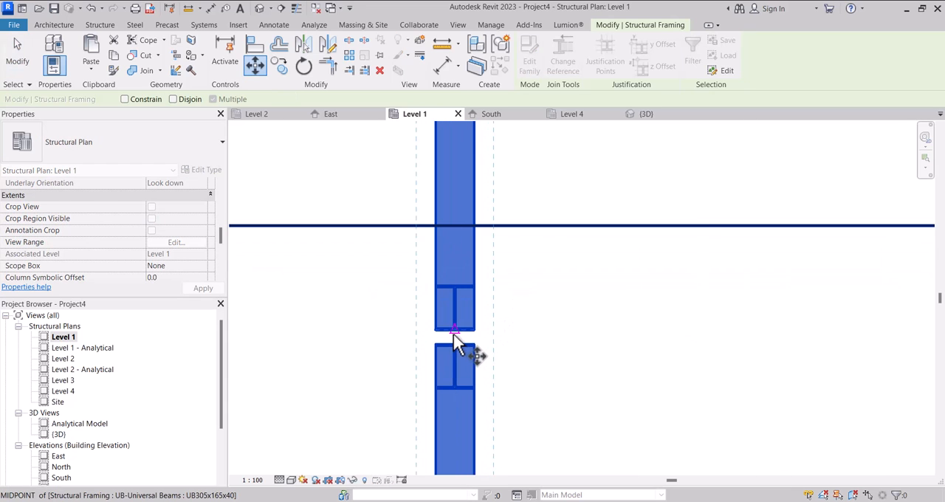
left_click(453, 331)
scroll(527, 268, "down", 2)
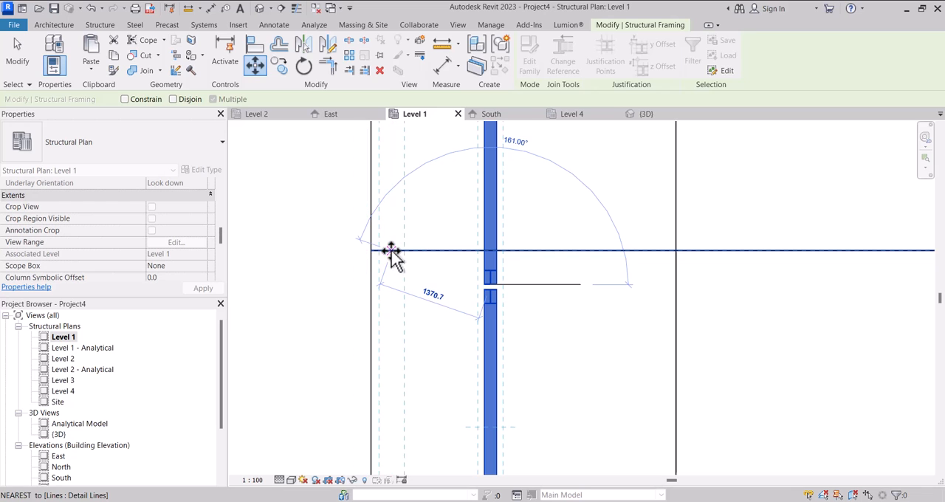
left_click(411, 257)
Try to nudge the west brace pair east toward the southwest column's centre.
scroll(414, 262, "down", 3)
scroll(399, 167, "up", 1)
scroll(412, 262, "down", 1)
scroll(414, 340, "up", 5)
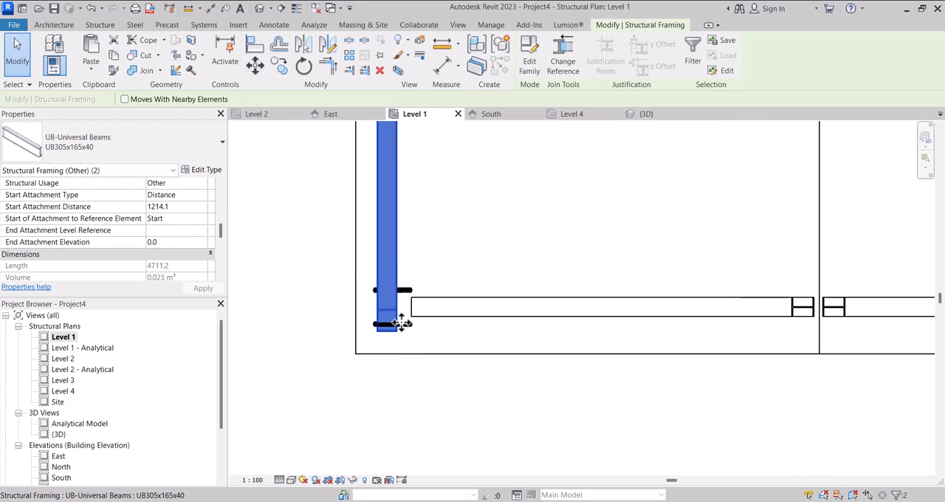
key("Right")
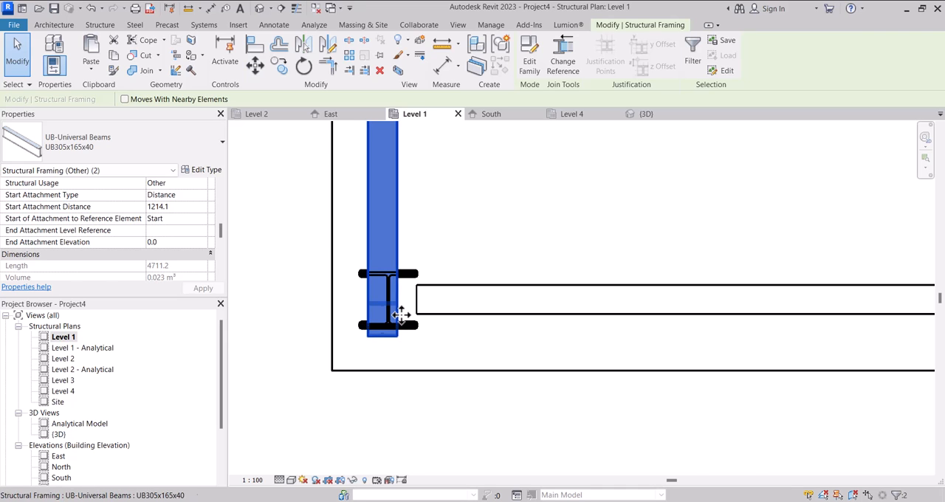
key("Right")
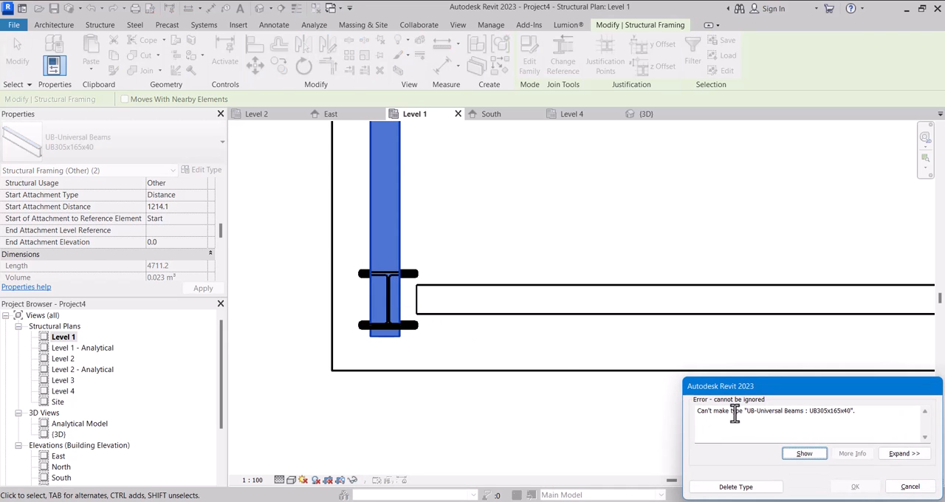
left_click(911, 487)
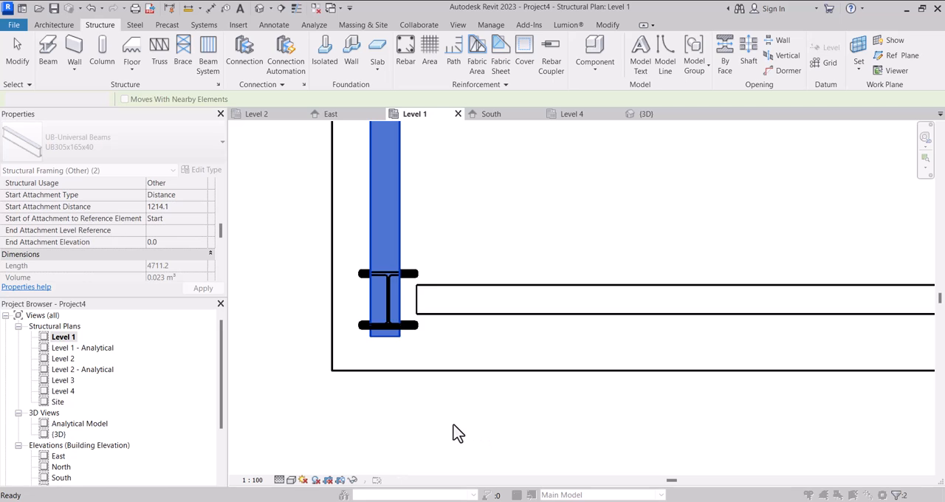
Select both west braces and move them about 40 mm east onto the west columns' centreline.
scroll(452, 430, "down", 3)
scroll(454, 369, "up", 1)
scroll(434, 254, "up", 2)
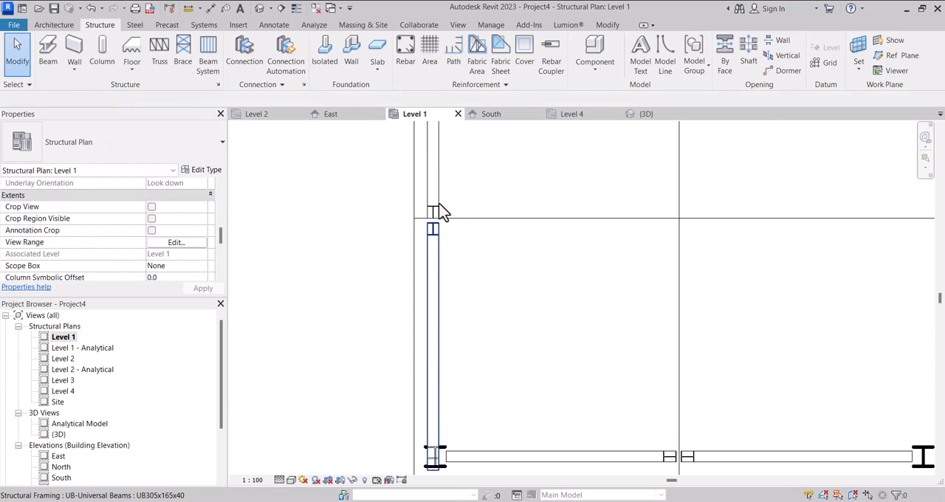
left_click(434, 221)
scroll(440, 212, "up", 2)
left_click_drag(330, 172, 469, 278)
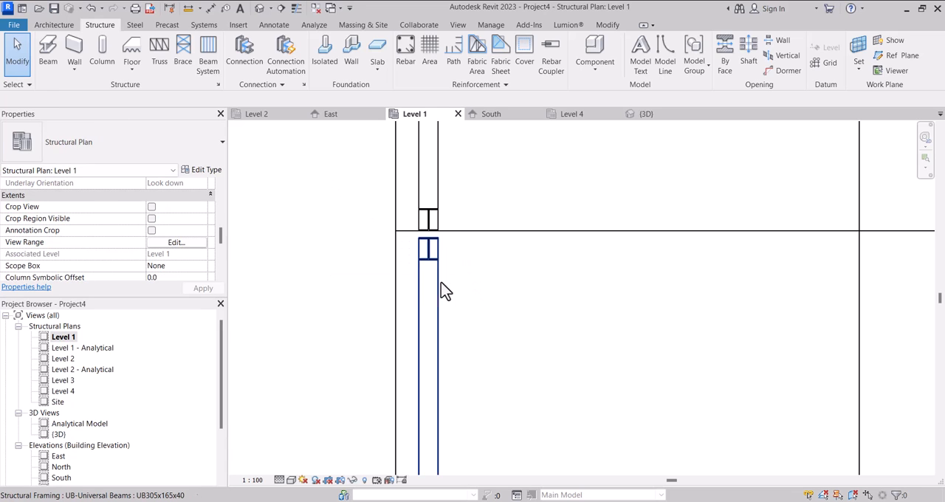
scroll(440, 288, "down", 2)
left_click(428, 304)
scroll(435, 214, "down", 2)
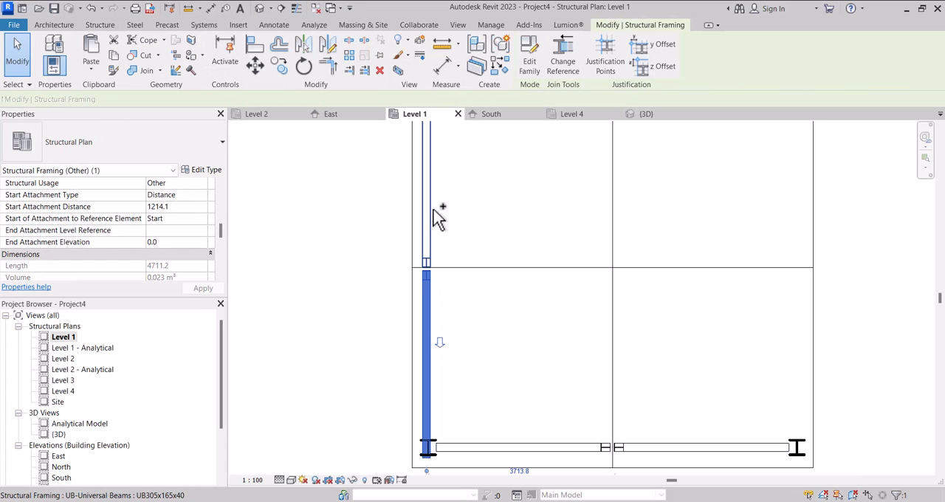
left_click(443, 158, "ctrl")
scroll(443, 162, "up", 1)
scroll(411, 294, "down", 4)
scroll(422, 150, "up", 8)
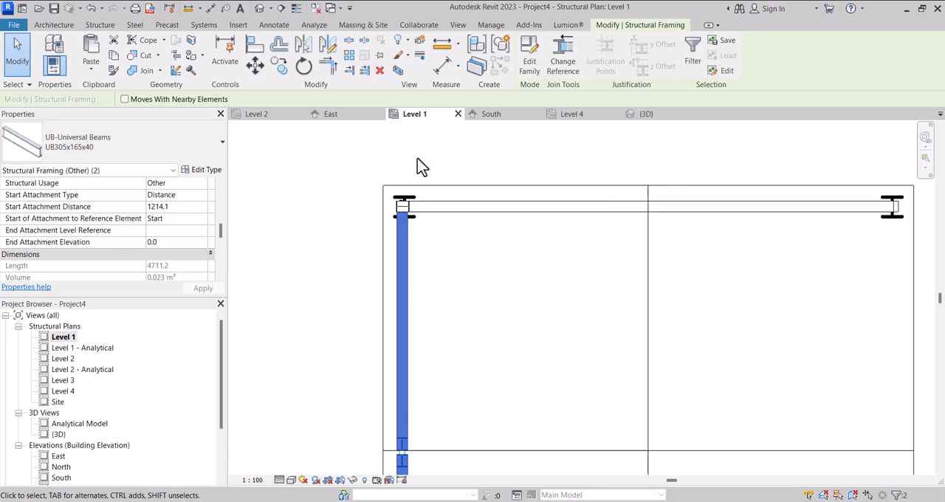
scroll(409, 238, "up", 4)
scroll(347, 185, "up", 1)
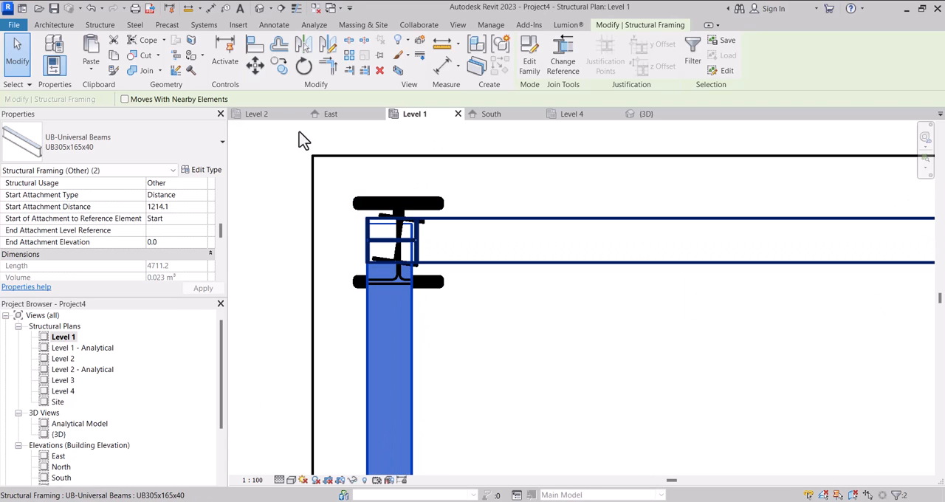
scroll(391, 195, "up", 1)
key("m")
key("v")
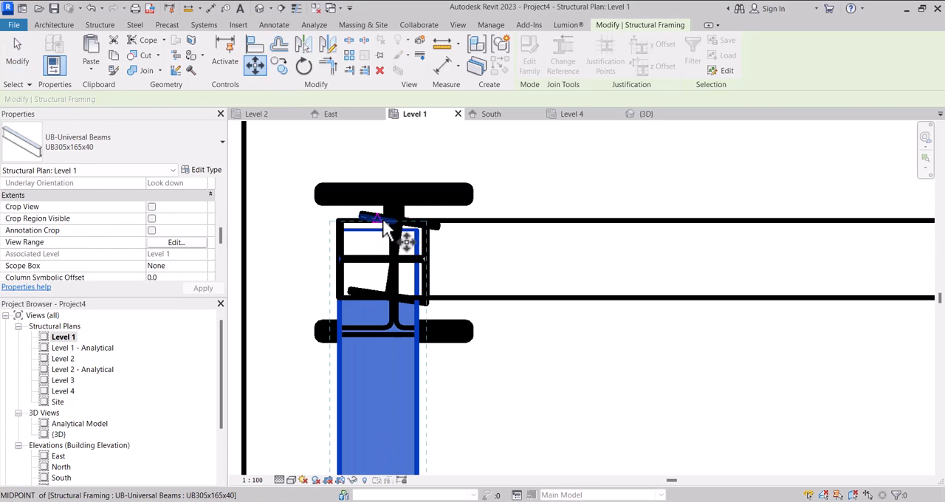
left_click(382, 218)
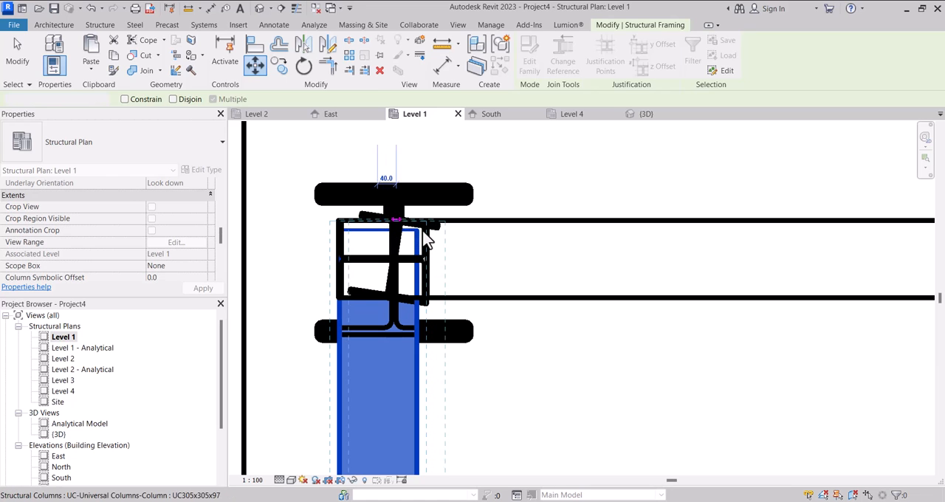
left_click(422, 221)
scroll(411, 203, "down", 5)
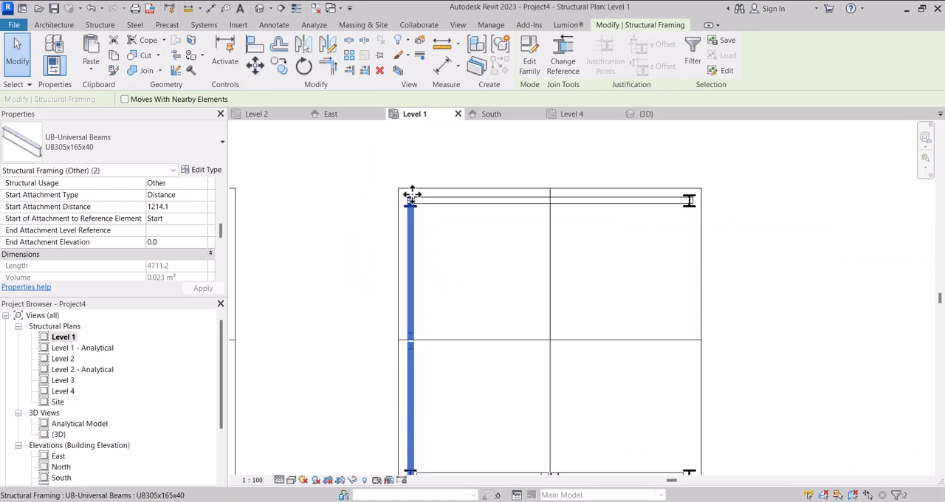
scroll(409, 192, "down", 4)
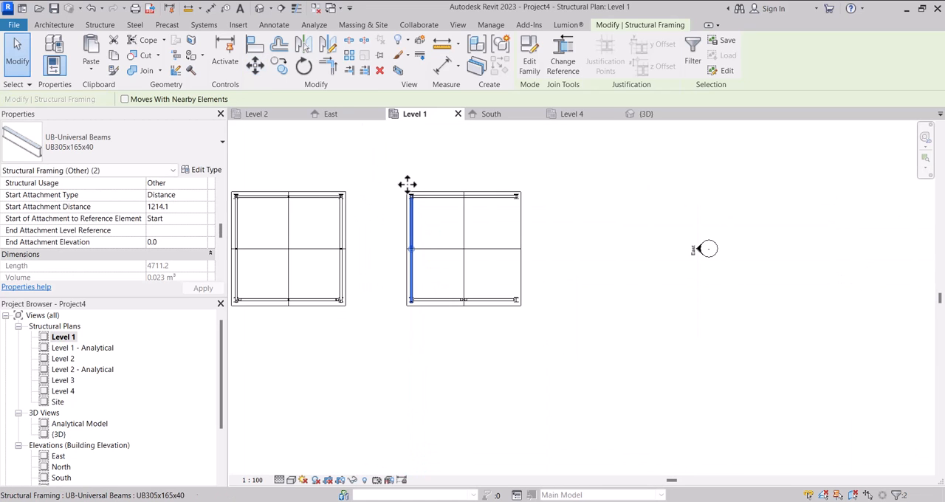
In the 3D back view, set the overlong north brace's end attachment level reference to Level 2.
left_click(649, 118)
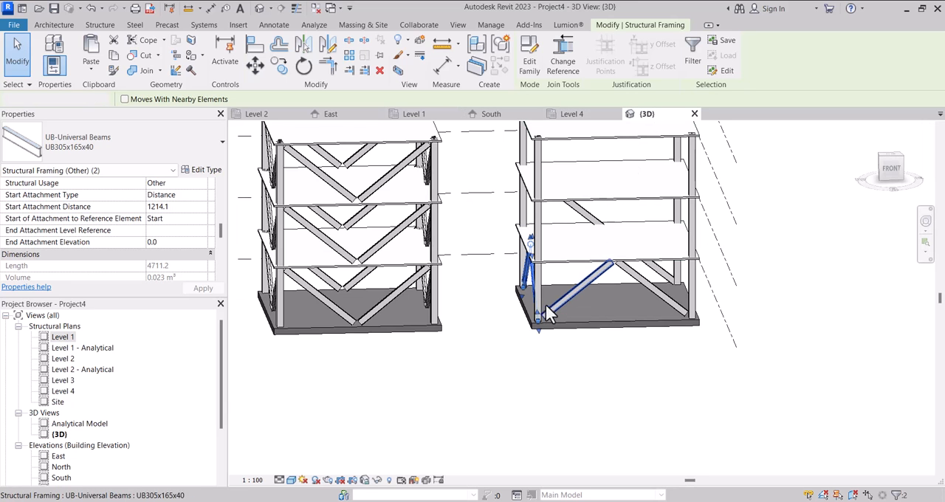
middle_click_drag(513, 314, 219, 316, "shift")
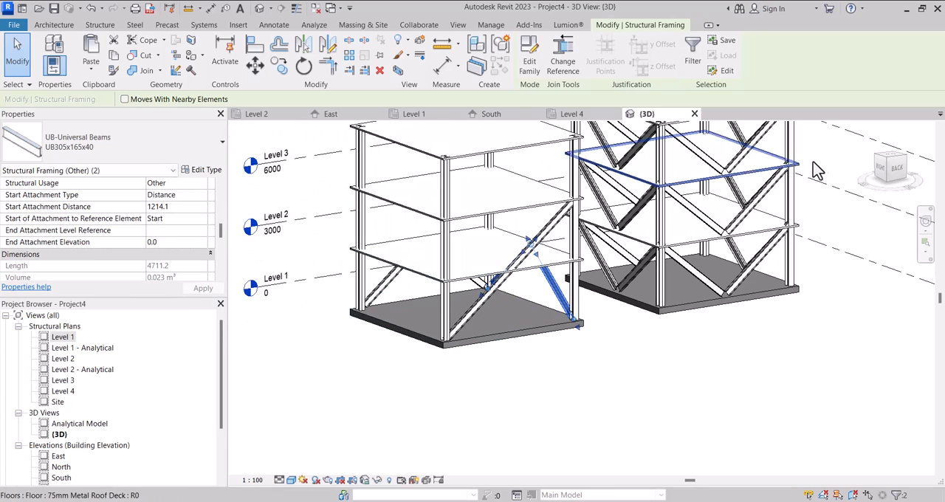
left_click(897, 170)
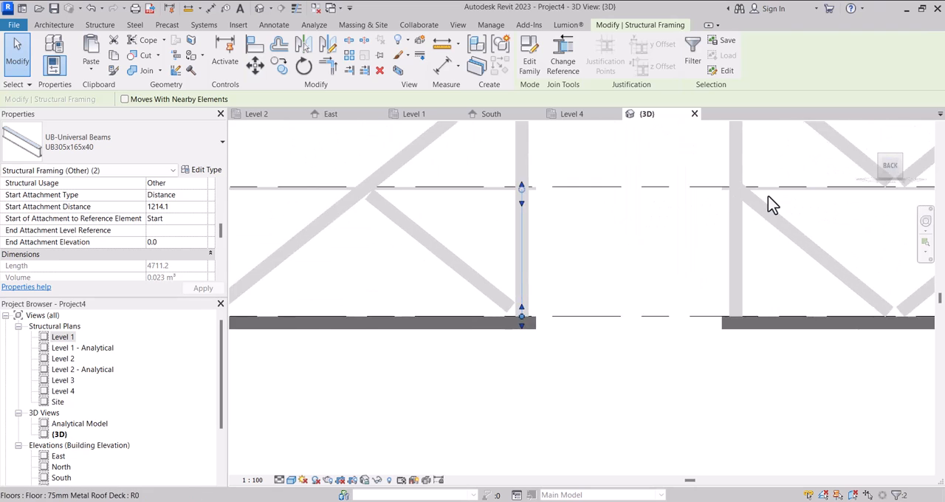
scroll(575, 255, "up", 2)
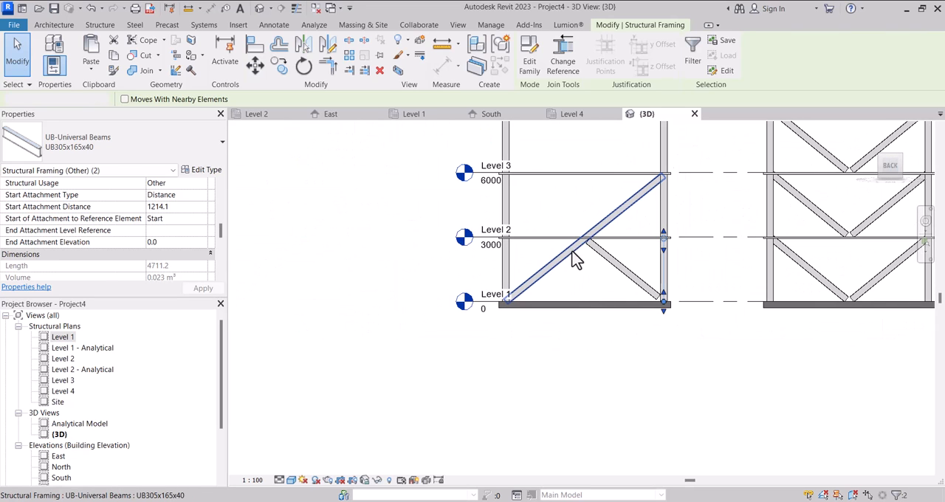
left_click(570, 256)
scroll(170, 251, "up", 3)
scroll(170, 251, "down", 3)
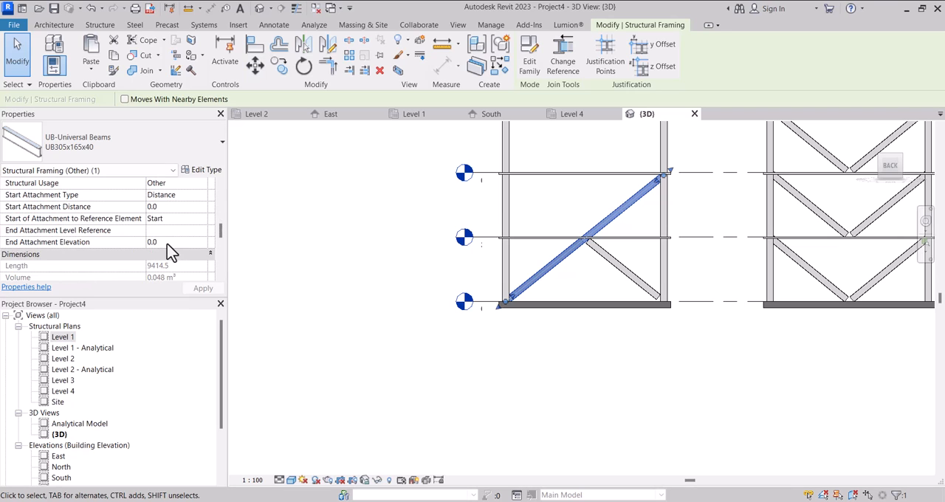
scroll(171, 251, "down", 2)
scroll(171, 251, "up", 2)
left_click(202, 230)
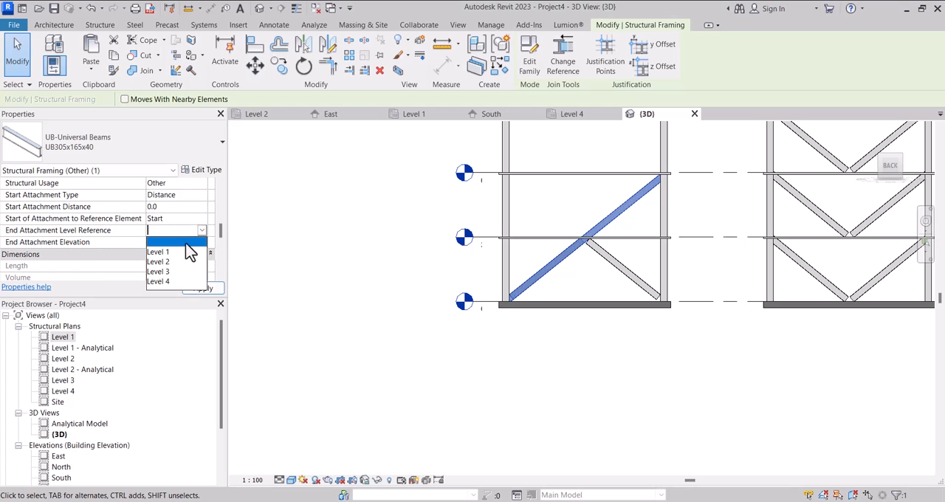
left_click(164, 262)
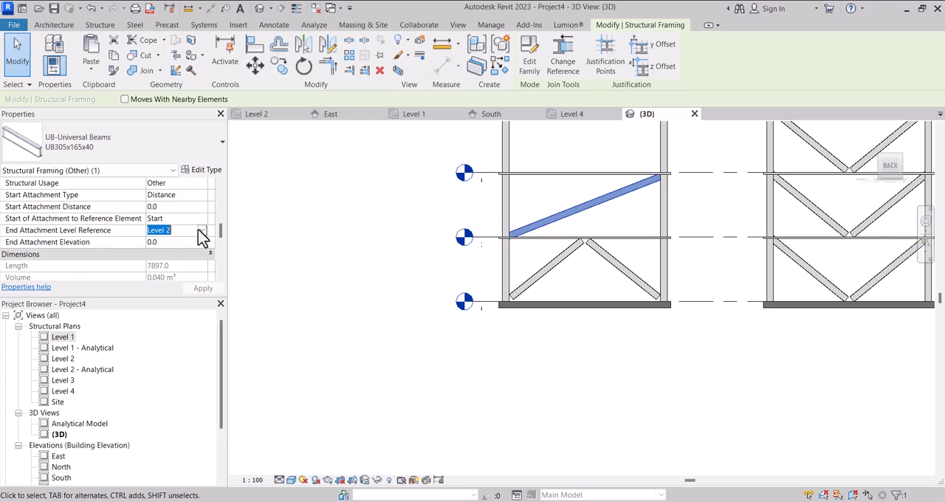
Set the overlong north brace's end attachment level reference to Level 1.
left_click(199, 230)
left_click(170, 252)
scroll(185, 248, "down", 1)
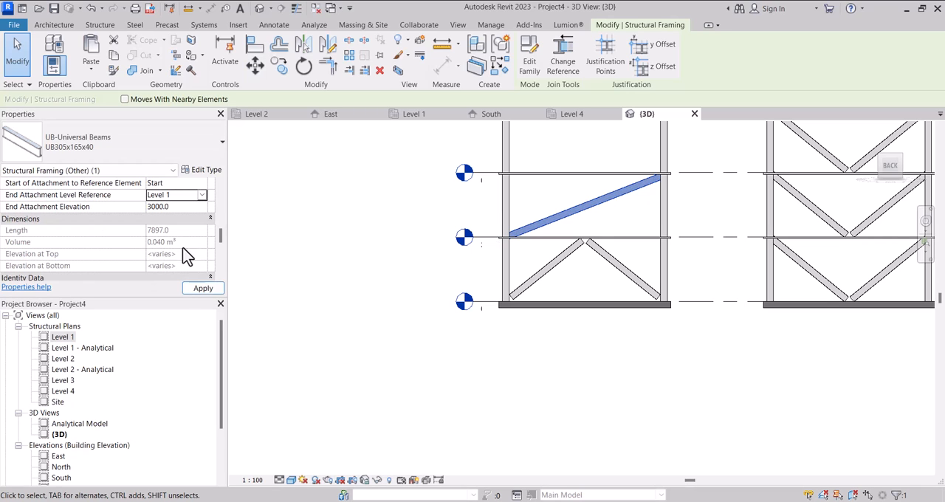
scroll(190, 236, "up", 1)
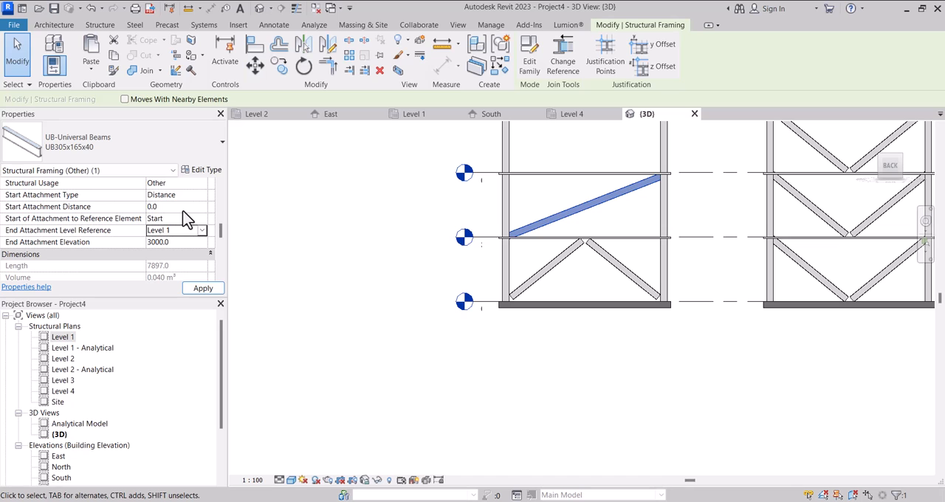
left_click(475, 336)
Delete the overlong brace on the north side of the second structure.
left_click(570, 217)
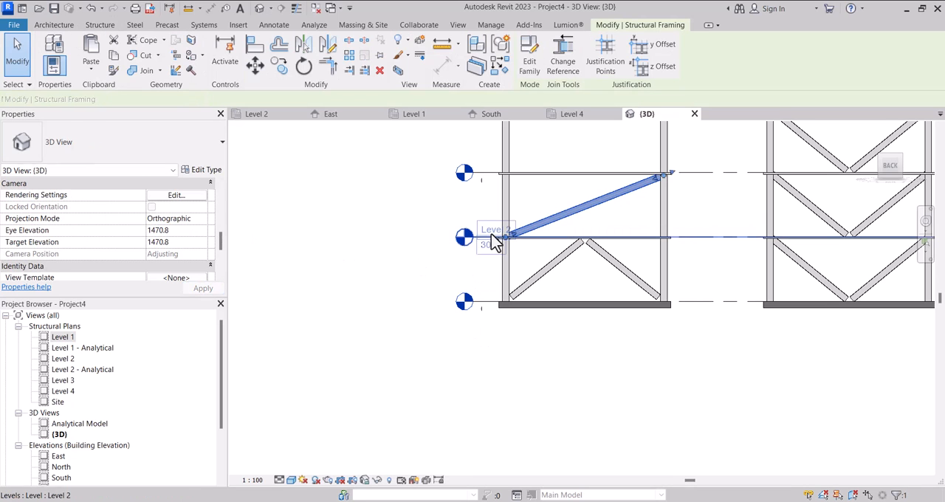
key("Delete")
scroll(458, 319, "down", 1)
scroll(458, 319, "down", 2)
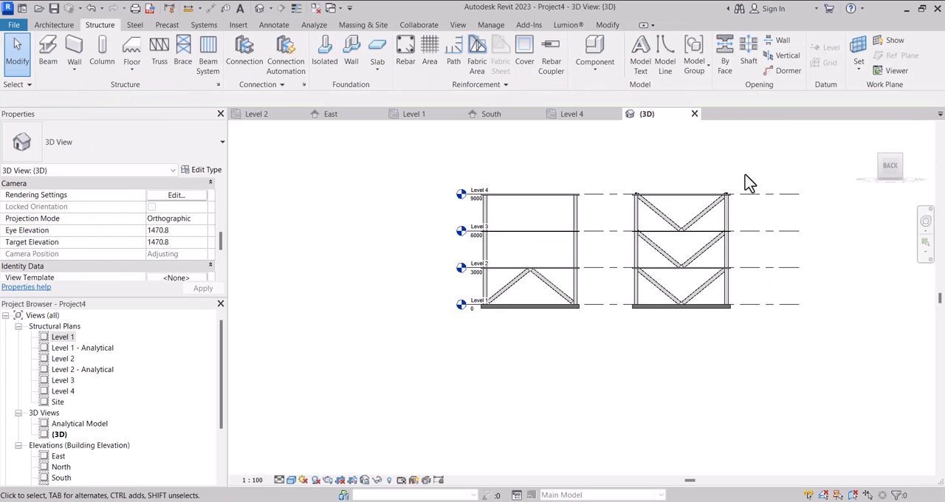
left_click_drag(903, 168, 412, 317)
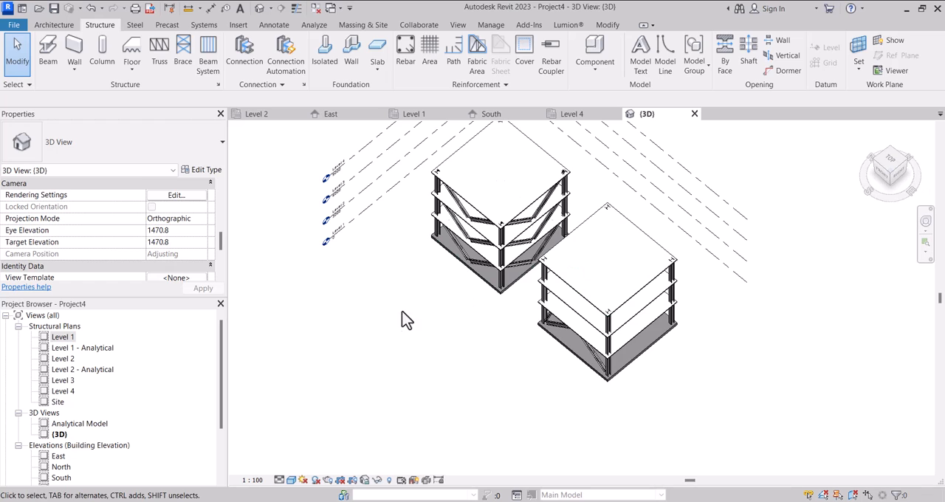
In the Level 1 plan, copy the second structure's two south braces to its north side, aligned with the north columns.
double_click(65, 338)
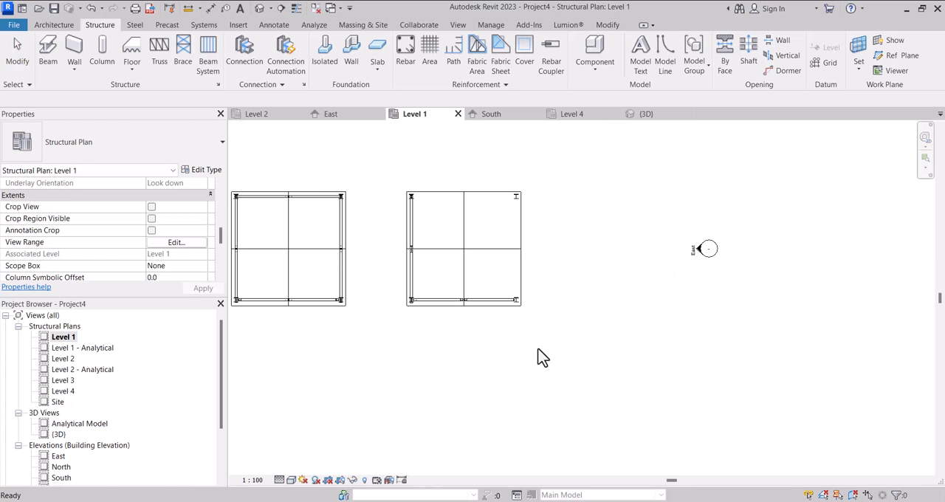
left_click(437, 299)
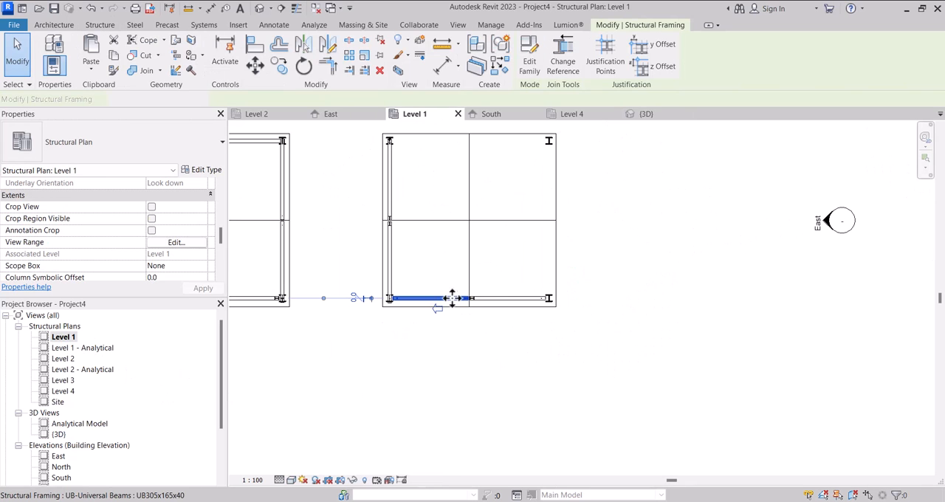
left_click(500, 300, "ctrl")
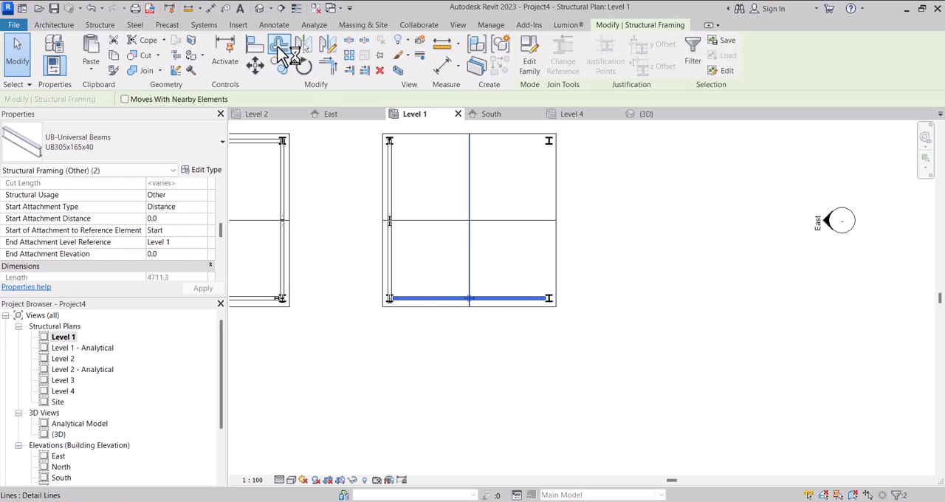
scroll(411, 310, "up", 4)
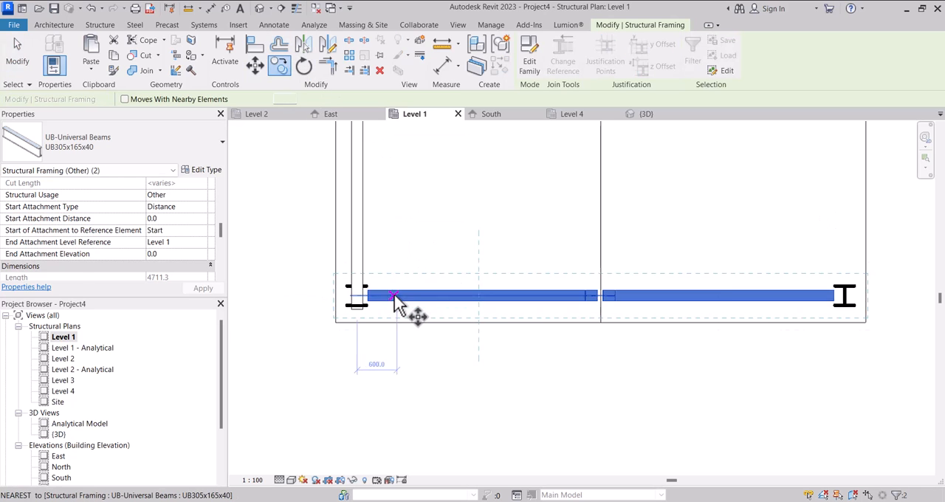
left_click(330, 295)
scroll(344, 359, "down", 4)
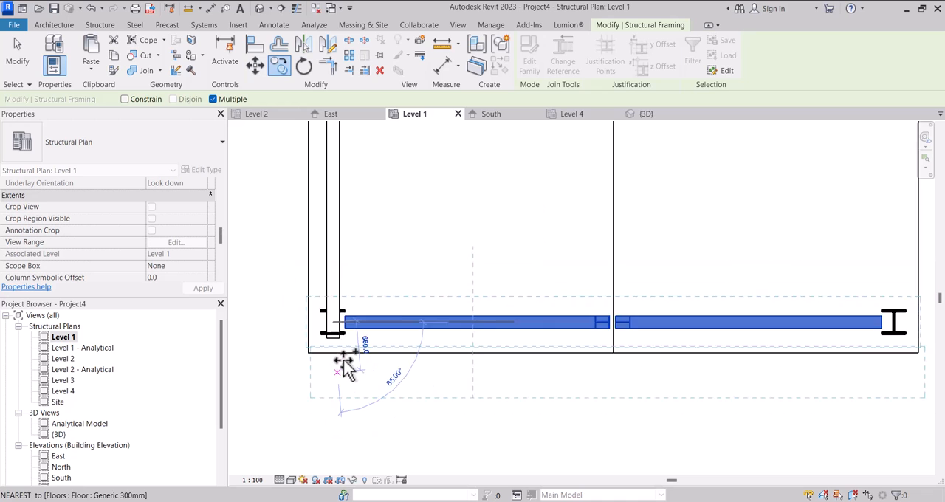
scroll(332, 236, "up", 5)
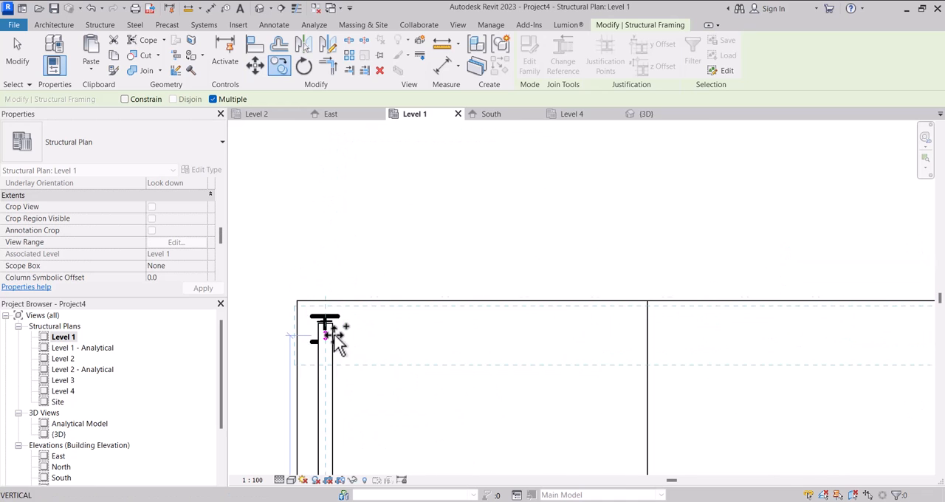
scroll(325, 332, "up", 2)
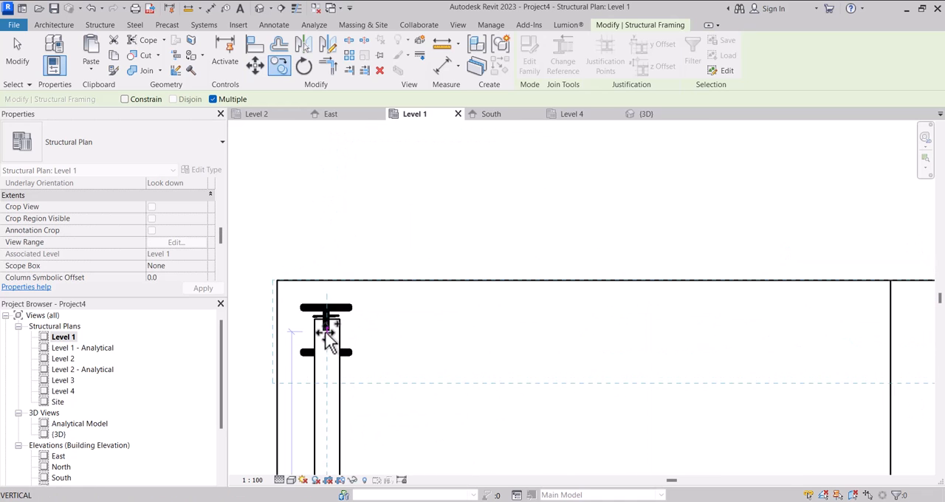
scroll(327, 332, "down", 2)
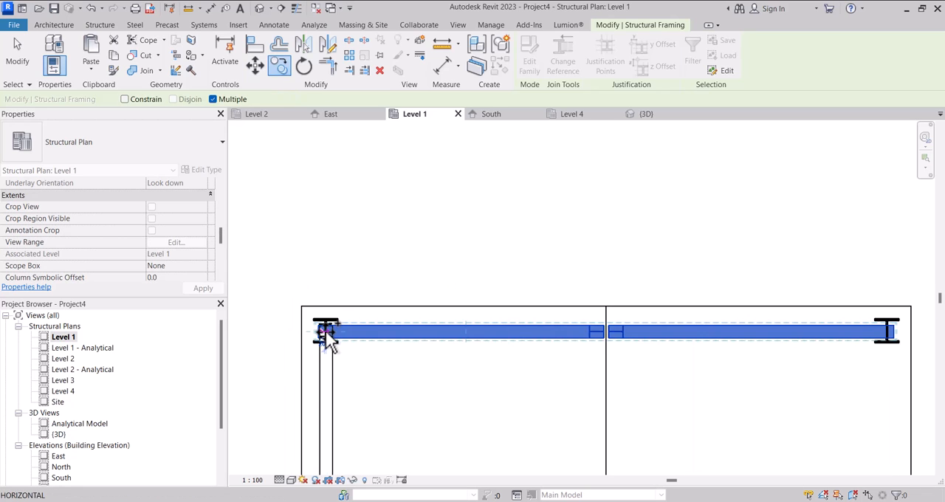
scroll(327, 332, "down", 2)
key("Escape")
key("Escape")
scroll(389, 288, "down", 3)
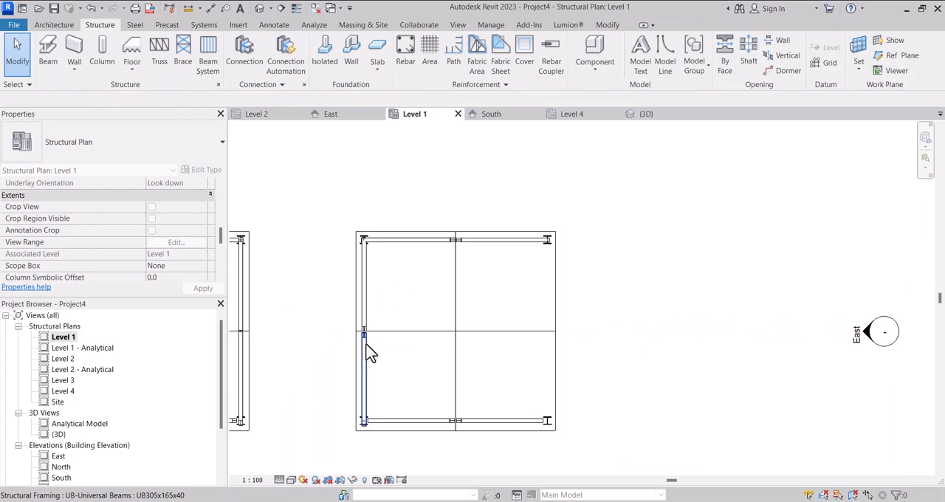
Copy the two west braces to the east side, from the northwest column's centre to the northeast column's centre.
scroll(371, 355, "up", 5)
left_click(367, 333)
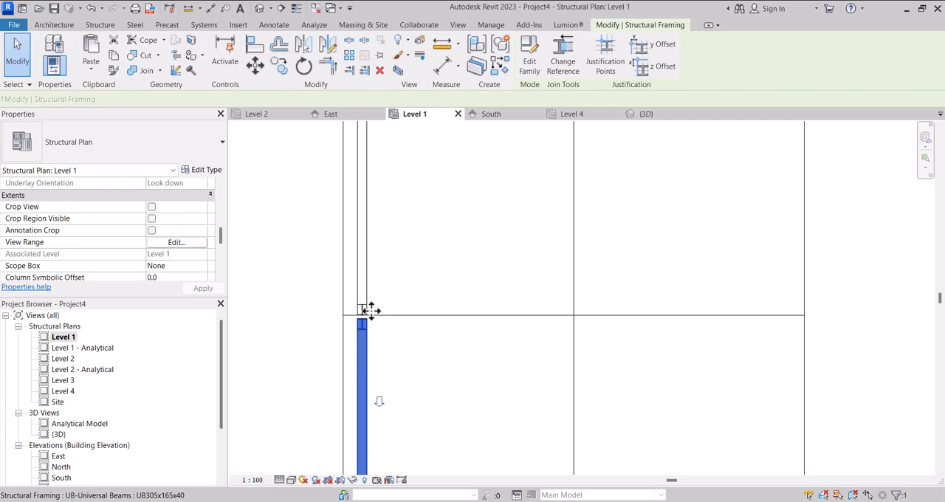
left_click(369, 259, "ctrl")
scroll(365, 254, "down", 1)
left_click(280, 66)
scroll(369, 147, "up", 3)
scroll(358, 177, "up", 4)
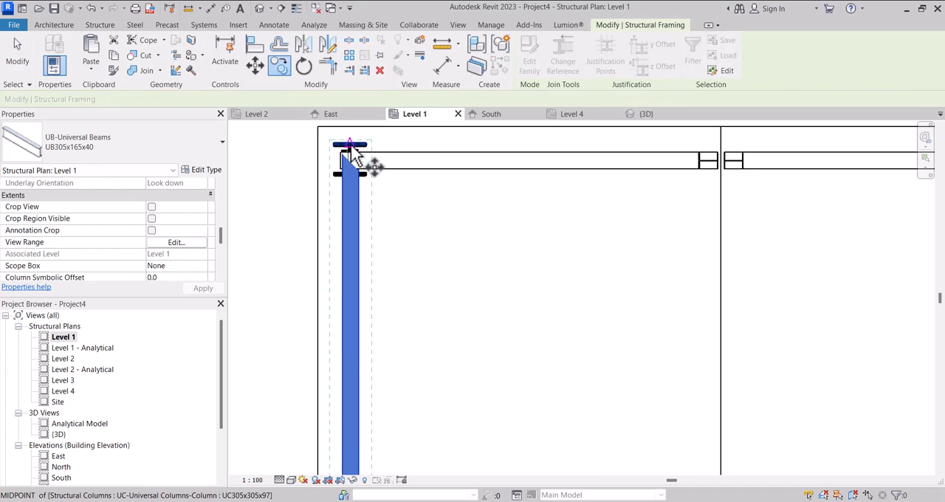
left_click(354, 164)
scroll(362, 173, "down", 3)
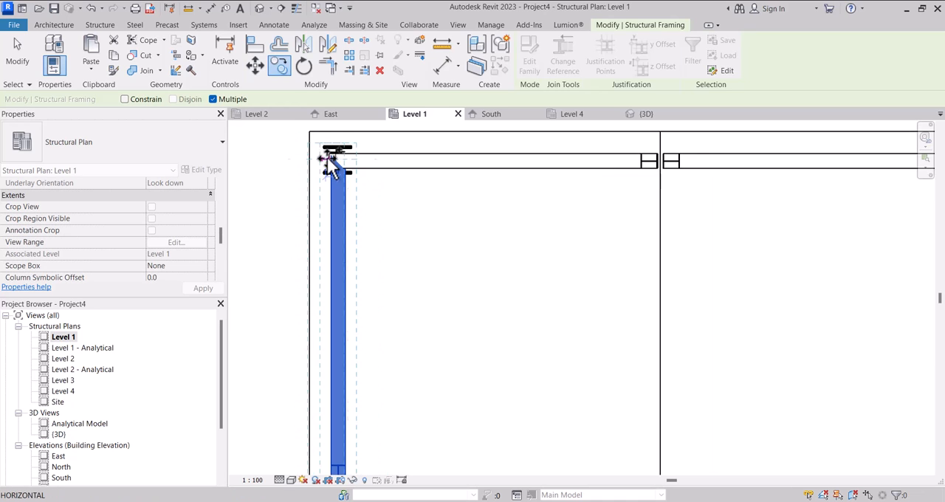
scroll(700, 164, "up", 2)
scroll(702, 170, "up", 3)
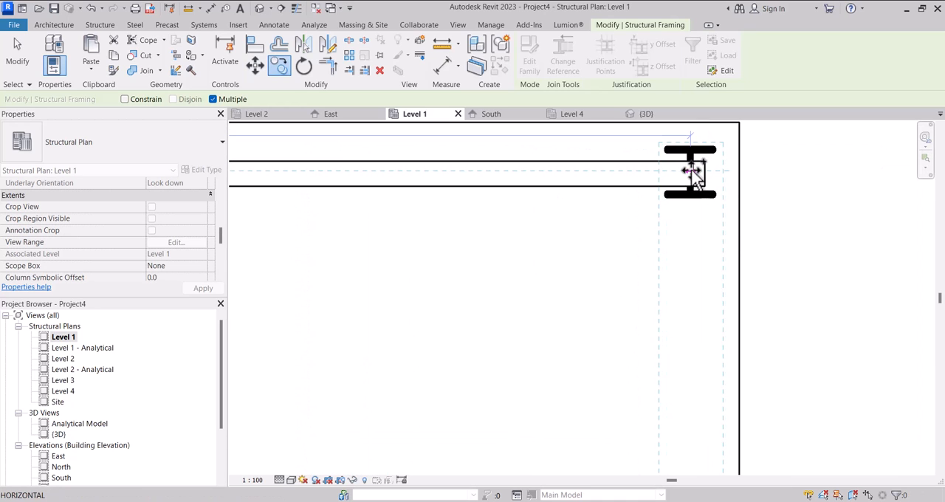
scroll(691, 172, "up", 4)
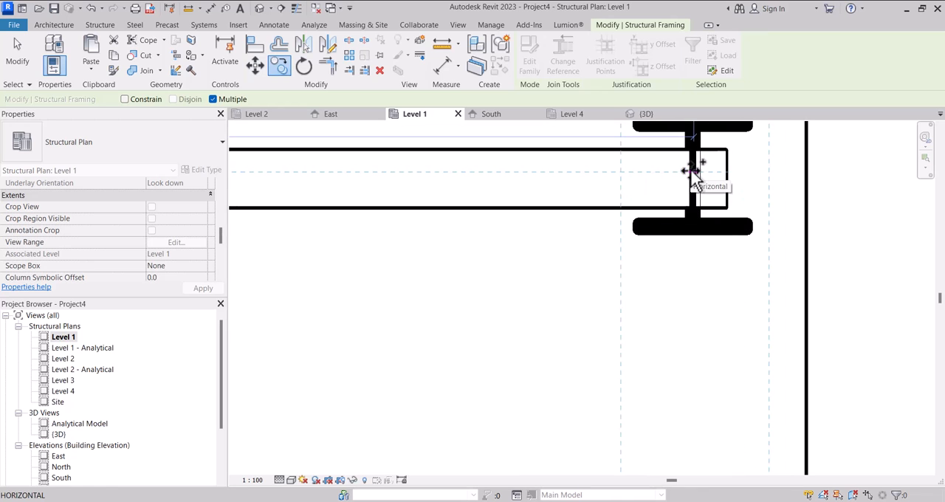
scroll(692, 172, "down", 5)
scroll(691, 172, "down", 4)
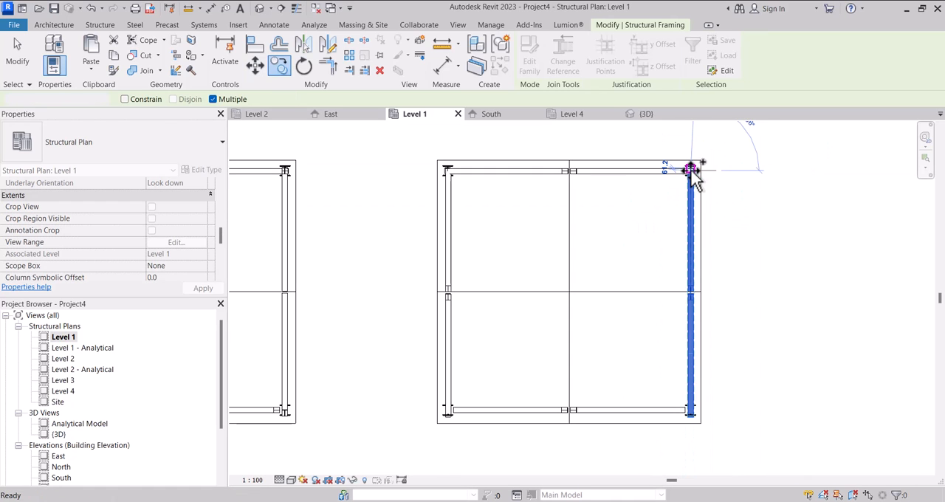
scroll(668, 177, "down", 3)
key("Escape")
key("Escape")
In the 3D view, select all ground-storey braces of the second structure, excluding the Level 2 floor deck.
left_click(647, 114)
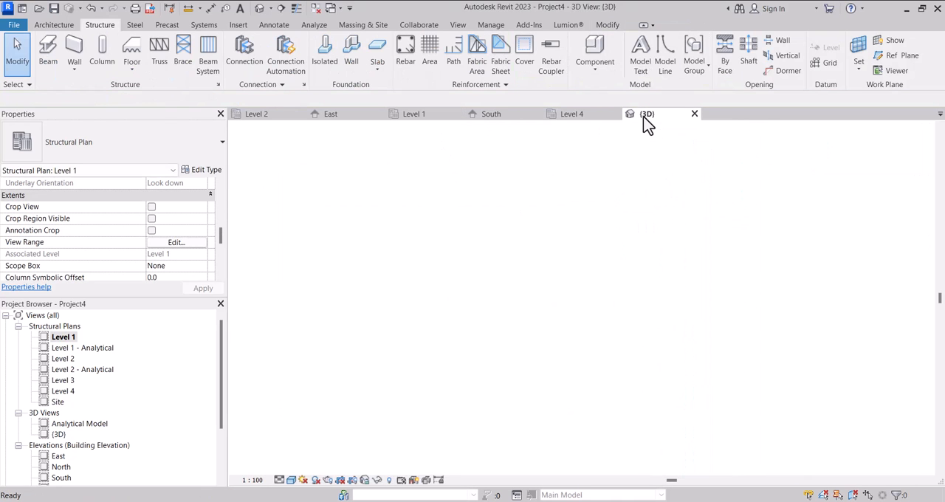
mouse_move(884, 155)
left_mouse_down()
mouse_move(876, 466)
mouse_move(871, 451)
mouse_move(931, 159)
mouse_move(299, 163)
mouse_move(312, 181)
mouse_move(454, 177)
left_mouse_up()
mouse_move(454, 153)
middle_mouse_down("shift")
mouse_move(359, 475)
mouse_move(320, 477)
mouse_move(264, 158)
mouse_move(359, 148)
mouse_move(396, 195)
mouse_move(320, 182)
mouse_move(302, 144)
mouse_move(281, 148)
middle_mouse_up("shift")
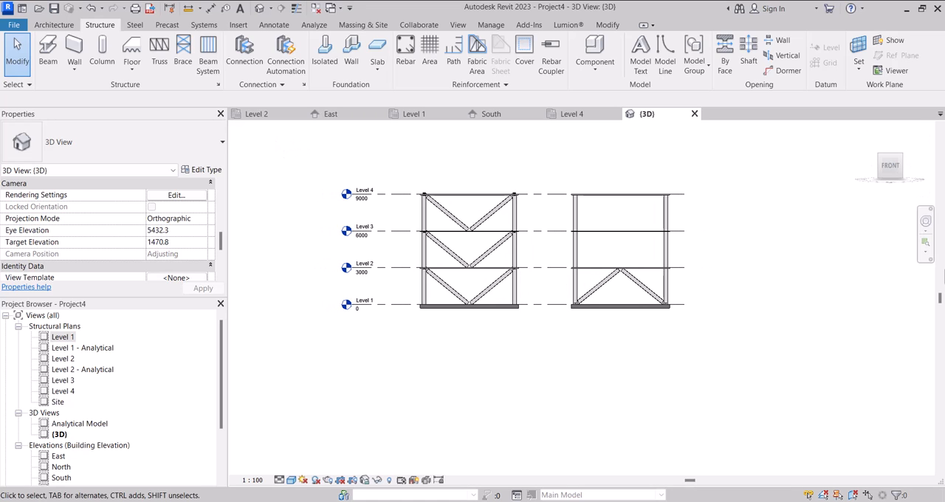
scroll(607, 278, "up", 3)
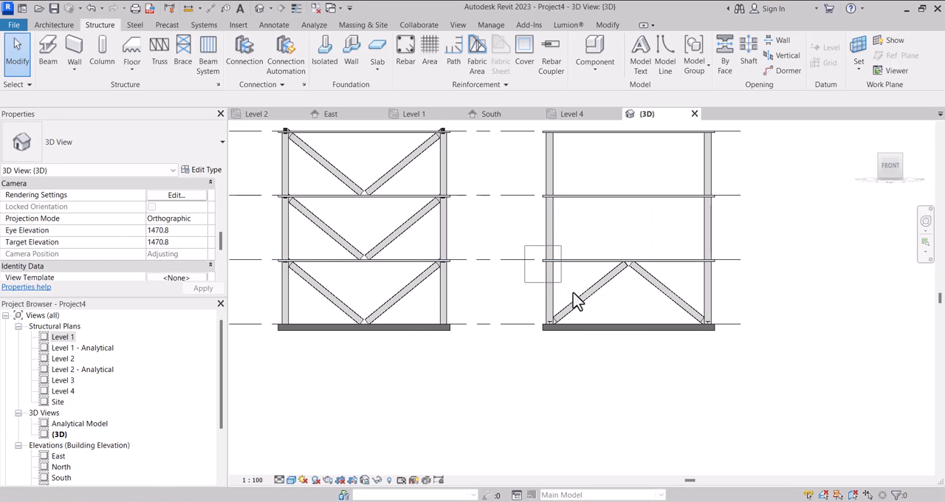
left_click_drag(707, 329, 723, 339)
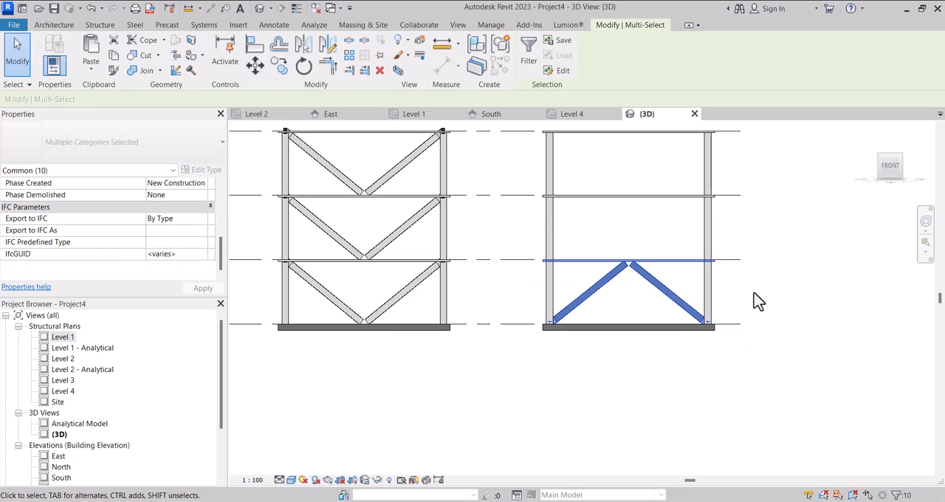
scroll(771, 272, "down", 2)
middle_click_drag(771, 272, 707, 341, "shift")
scroll(717, 274, "up", 3)
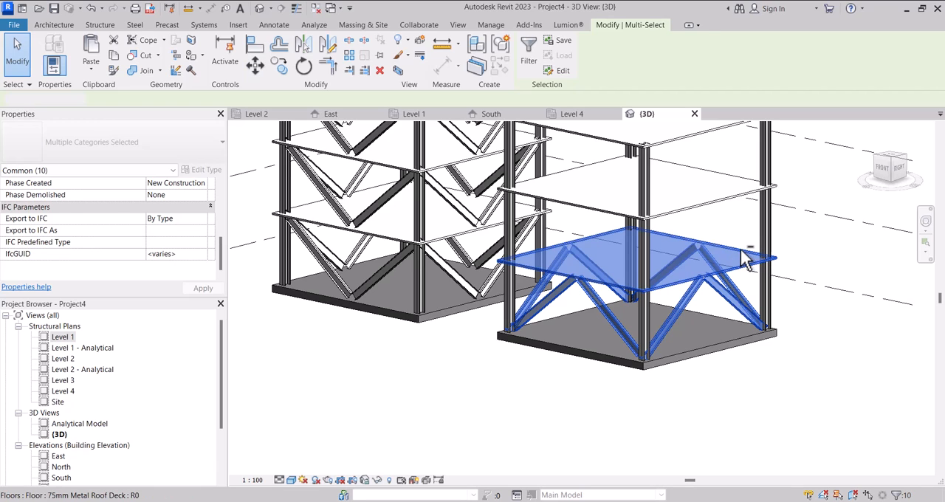
left_click(746, 258, "shift")
scroll(713, 269, "down", 3)
left_click(883, 169)
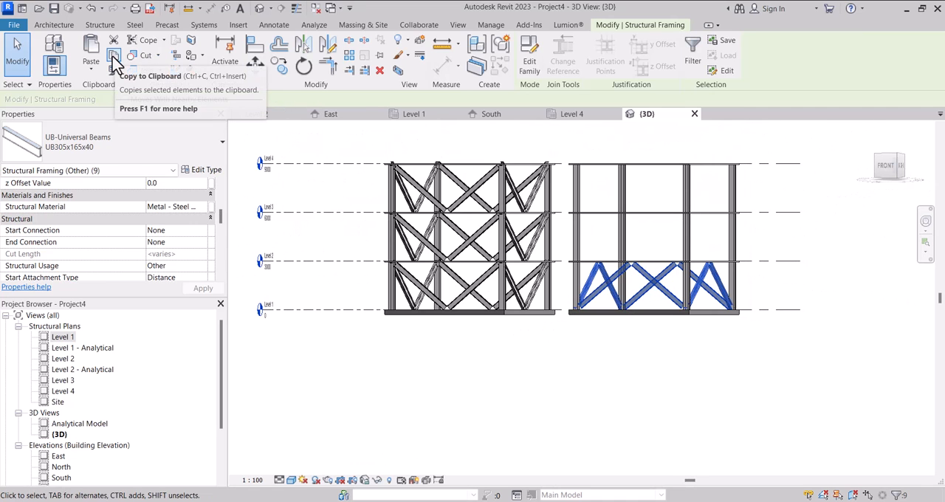
Copy the selected braces to the clipboard and paste them aligned to Level 2 and Level 3.
left_click(113, 57)
left_click(92, 73)
left_click(103, 90)
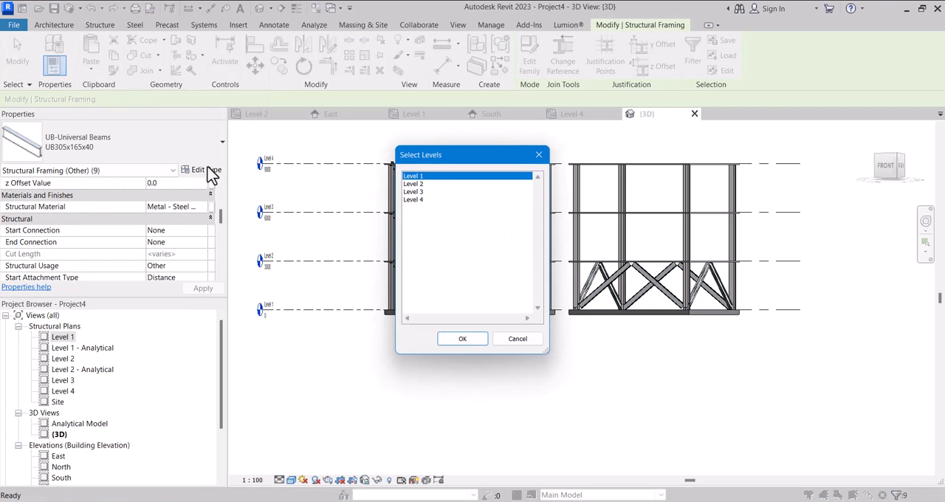
left_click(416, 184)
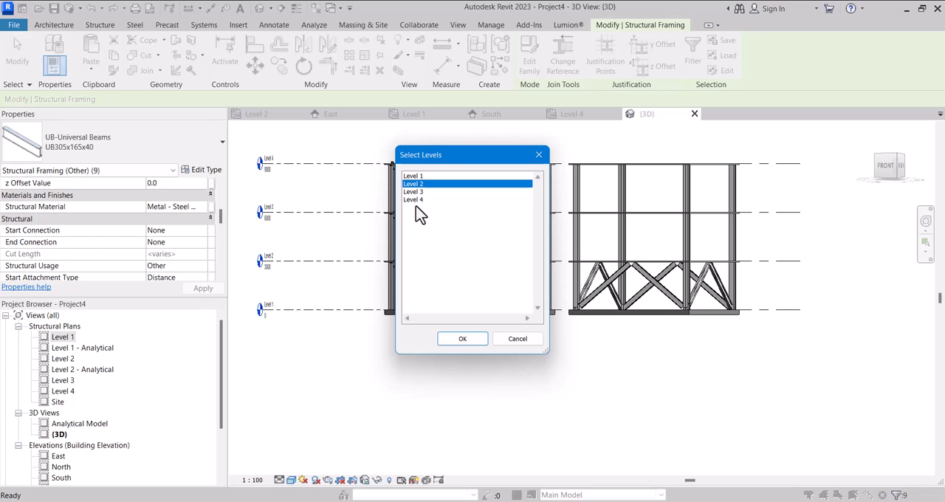
left_click(464, 339)
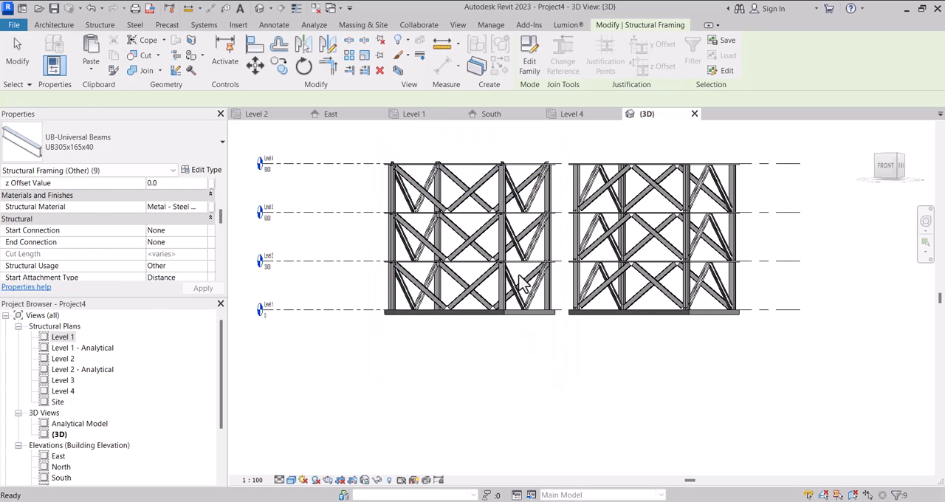
scroll(526, 255, "down", 3)
mouse_move(893, 171)
left_mouse_down()
mouse_move(238, 211)
mouse_move(364, 212)
mouse_move(352, 205)
mouse_move(860, 223)
mouse_move(785, 217)
mouse_move(838, 219)
left_mouse_up()
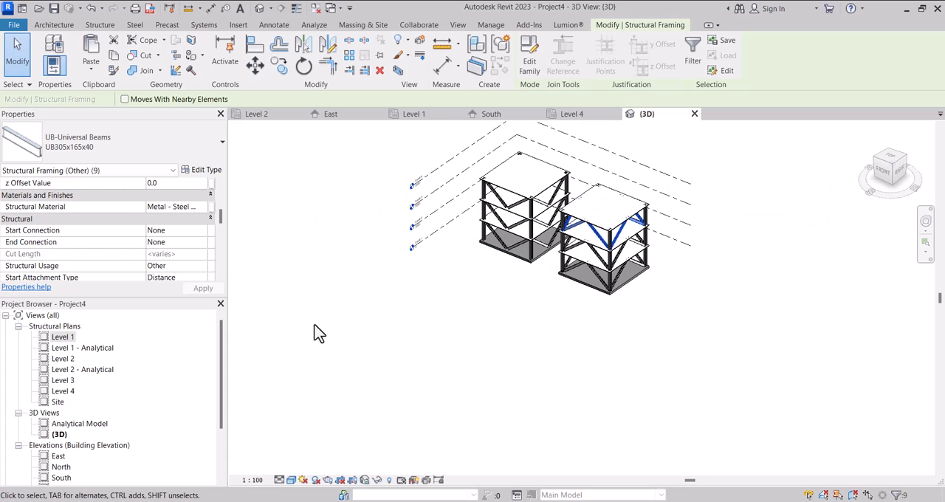
In the Level 1 plan, examine the bracing types reference image and the free space beside the two structures.
double_click(61, 338)
scroll(380, 336, "down", 4)
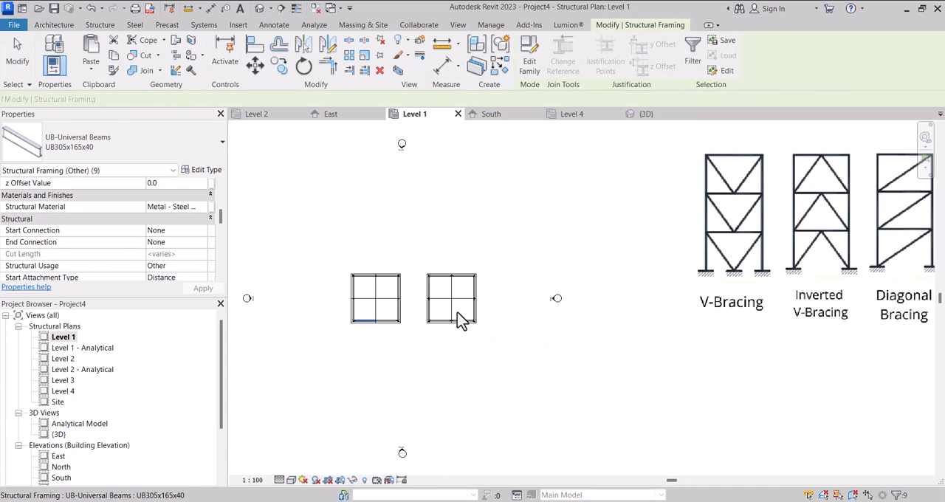
scroll(712, 300, "up", 1)
scroll(566, 300, "down", 3)
scroll(686, 312, "up", 3)
scroll(443, 307, "down", 1)
scroll(590, 319, "down", 2)
scroll(596, 319, "up", 3)
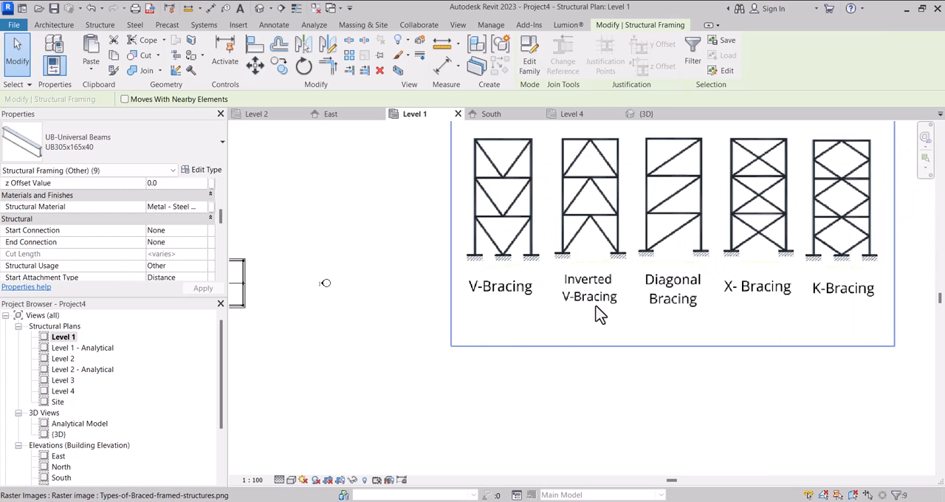
scroll(503, 279, "down", 3)
scroll(599, 287, "up", 3)
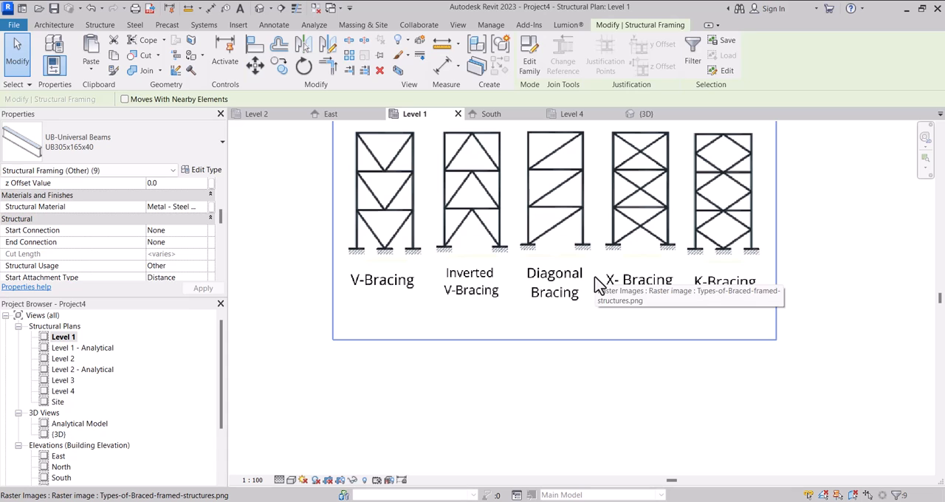
scroll(515, 291, "down", 2)
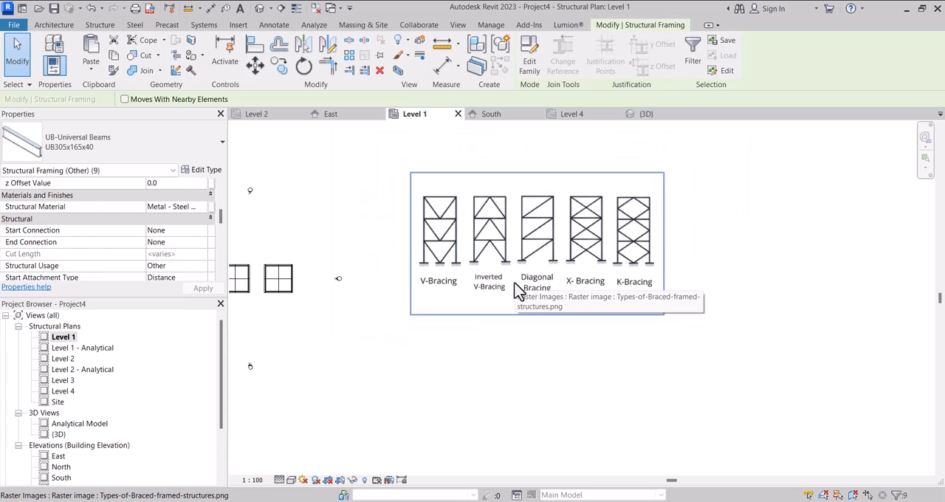
scroll(487, 299, "down", 2)
scroll(373, 287, "up", 3)
scroll(423, 290, "down", 4)
scroll(466, 255, "down", 2)
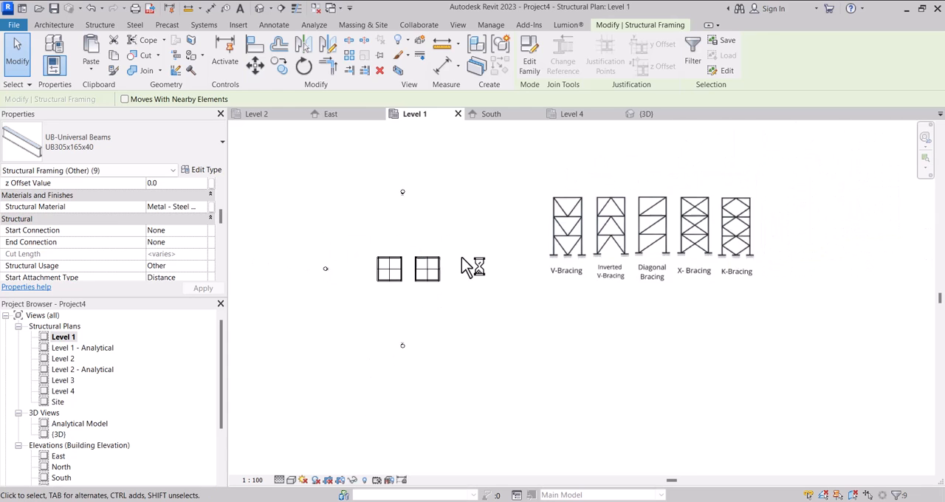
Move the bracing types reference image horizontally farther east of the structures in the Level 1 plan.
left_click(457, 243)
left_click(519, 251)
scroll(516, 255, "down", 2)
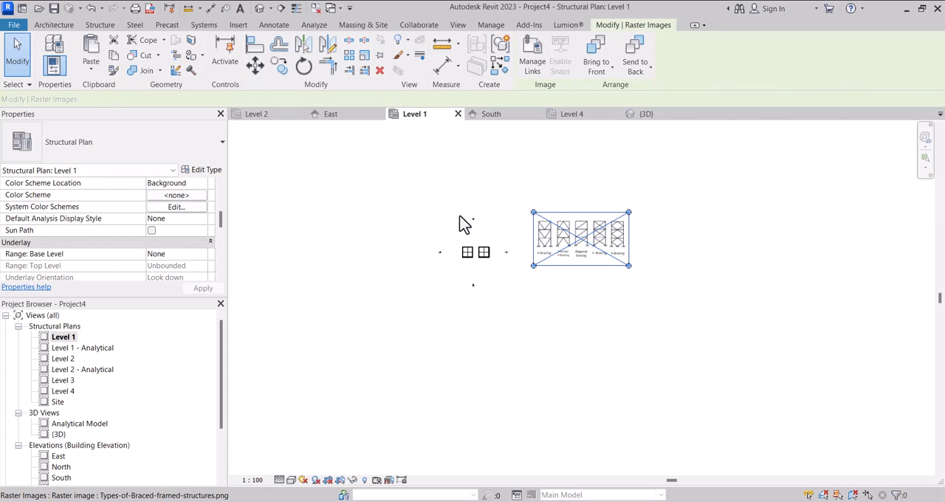
scroll(601, 233, "up", 2)
left_click(586, 237)
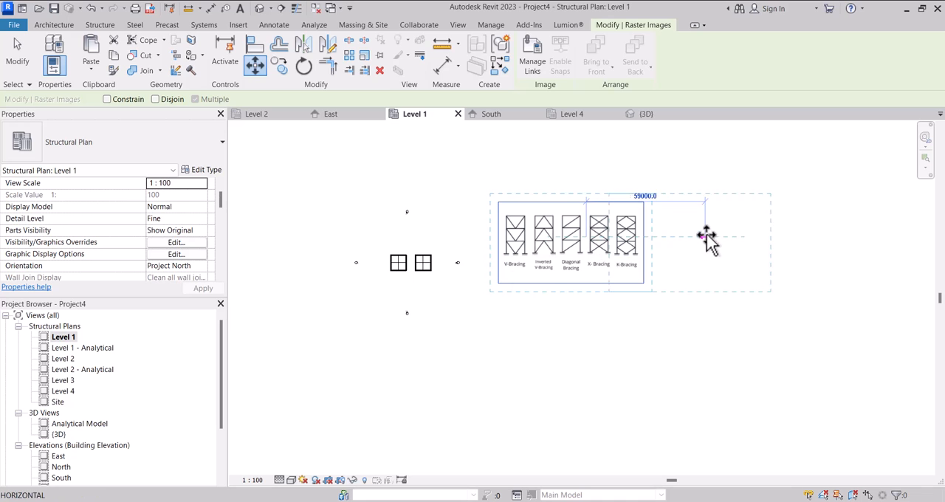
left_click(749, 236)
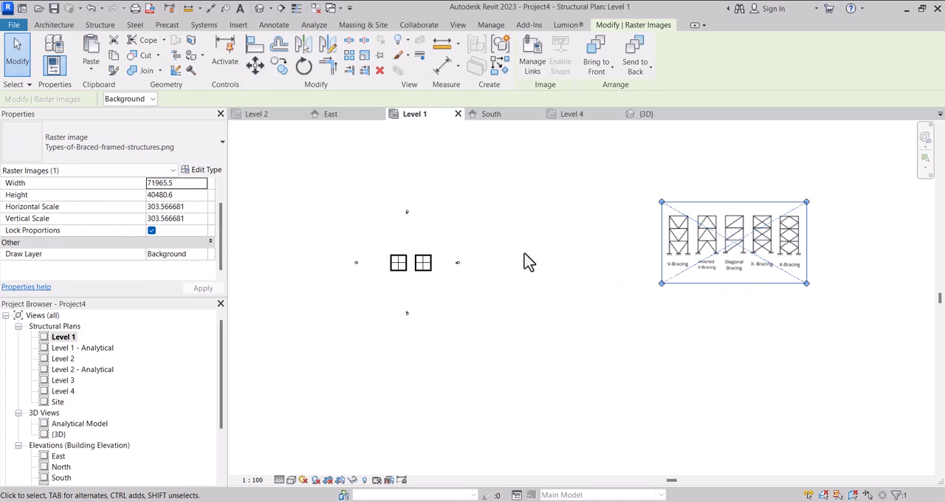
Move the east elevation marker farther east to clear space beside the second structure.
scroll(443, 281, "up", 2)
scroll(441, 273, "up", 1)
left_click_drag(430, 225, 500, 310)
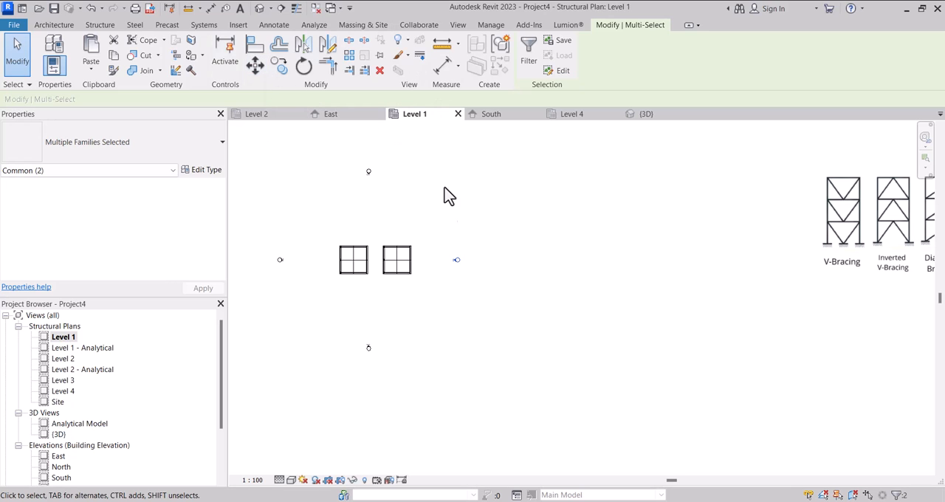
left_click(255, 63)
left_click(437, 201)
left_click(603, 201)
scroll(414, 288, "down", 2)
scroll(393, 298, "up", 2)
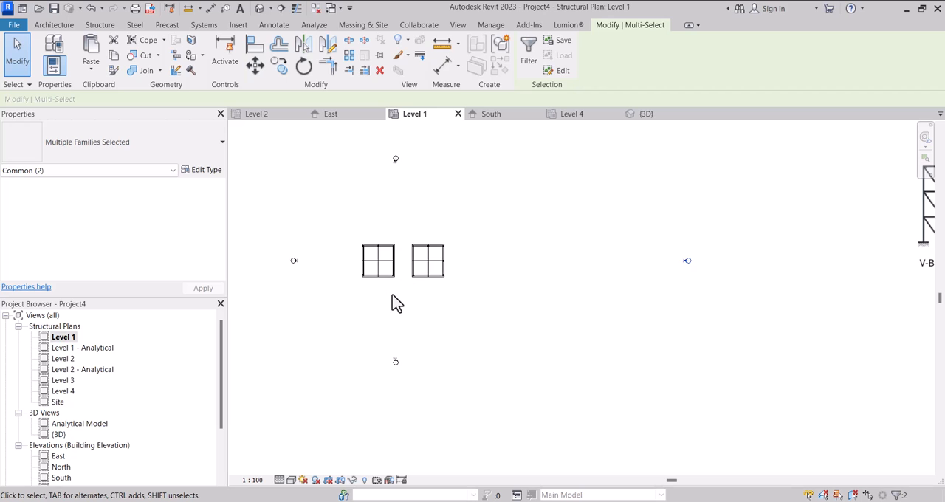
scroll(397, 298, "down", 2)
scroll(403, 293, "up", 1)
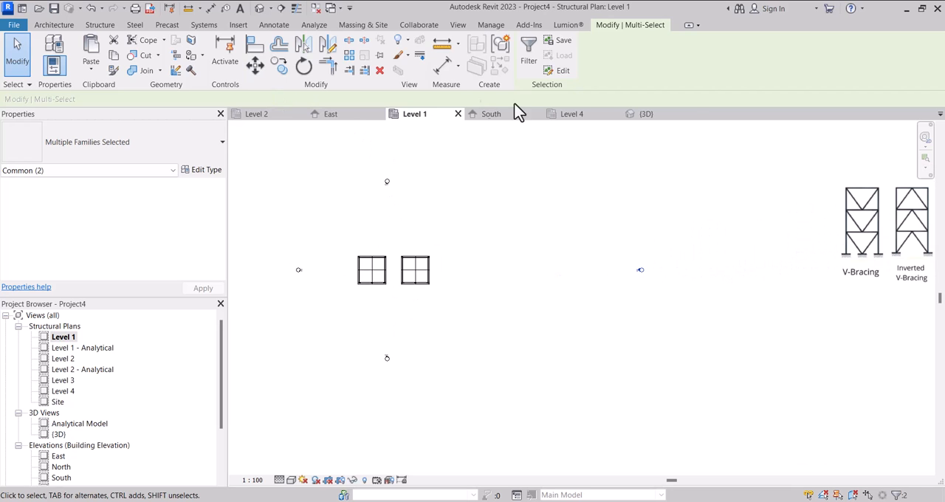
Examine both braced structures in 3D and the reference image in the Level 1 plan, dismissing the save reminder.
left_click(645, 116)
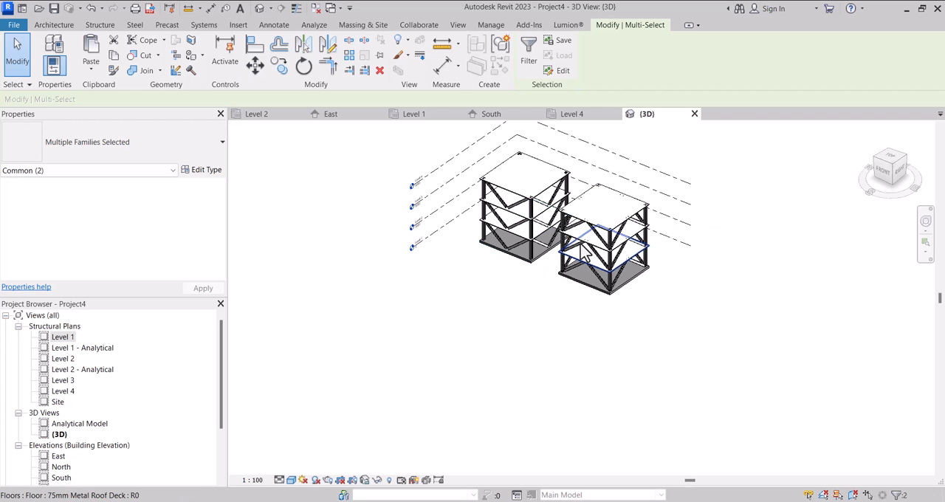
scroll(576, 240, "up", 3)
scroll(532, 281, "down", 2)
middle_click_drag(497, 279, 860, 285, "shift")
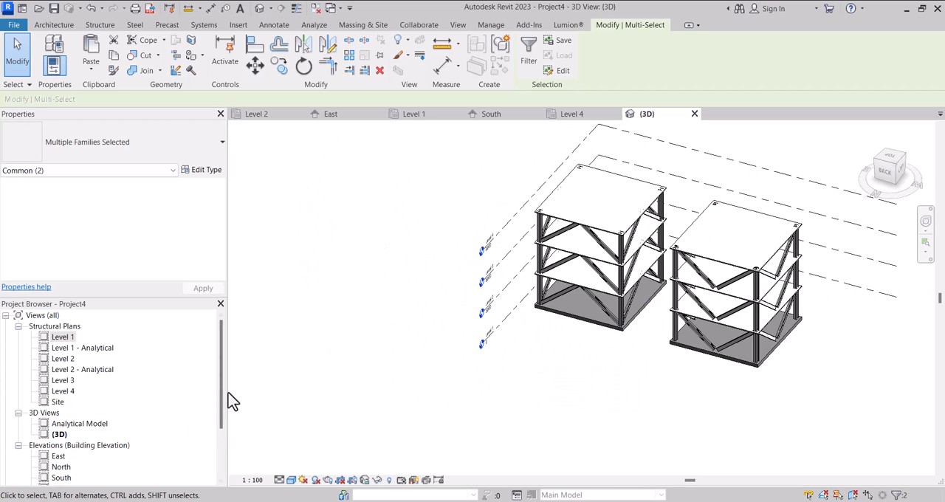
double_click(63, 337)
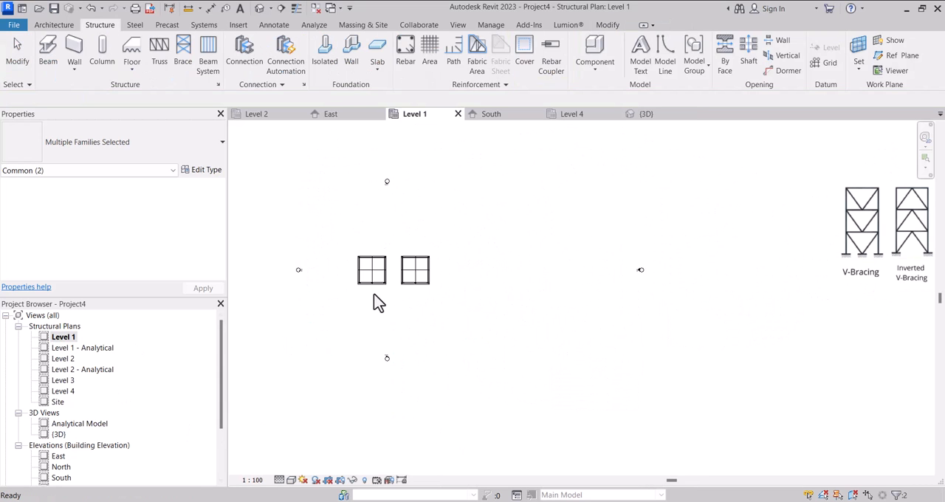
left_click(560, 302)
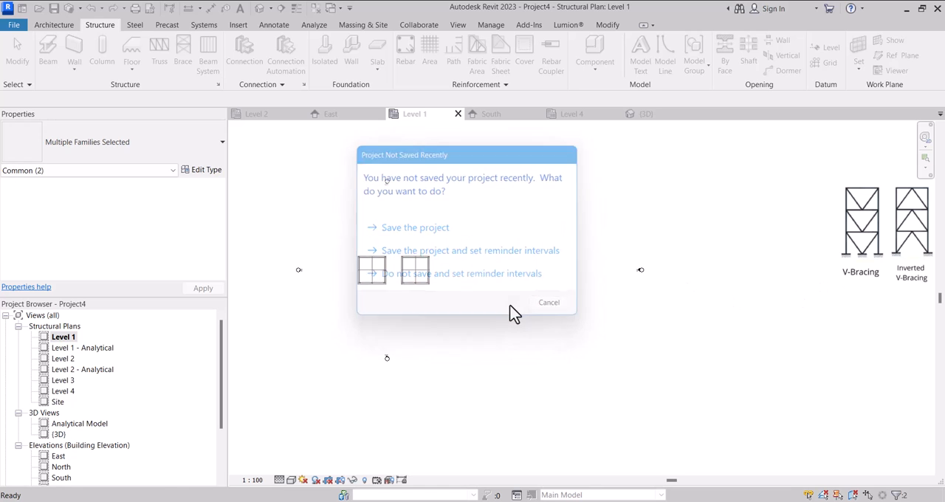
scroll(619, 272, "down", 4)
scroll(765, 249, "up", 2)
scroll(708, 284, "up", 5)
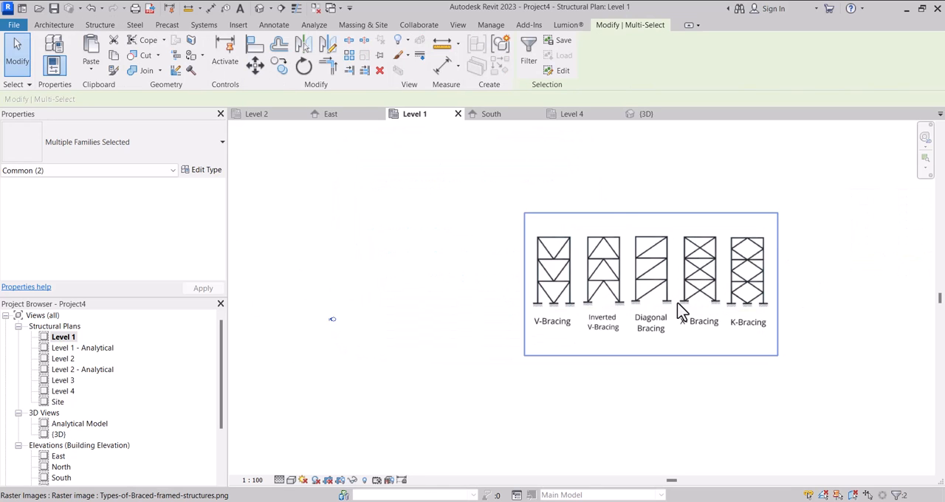
scroll(712, 295, "down", 6)
scroll(299, 343, "up", 4)
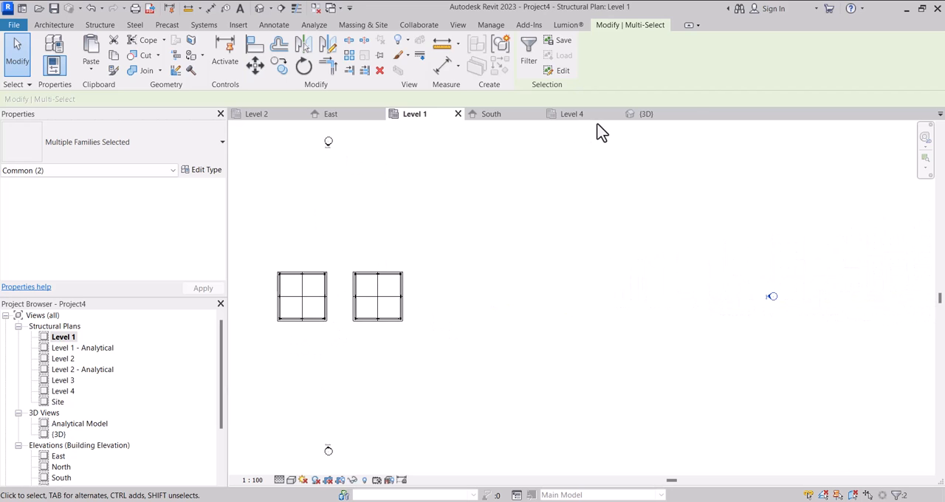
In the 3D view, select the ground slab and three roof-deck floors of the V-braced structure.
left_click(636, 118)
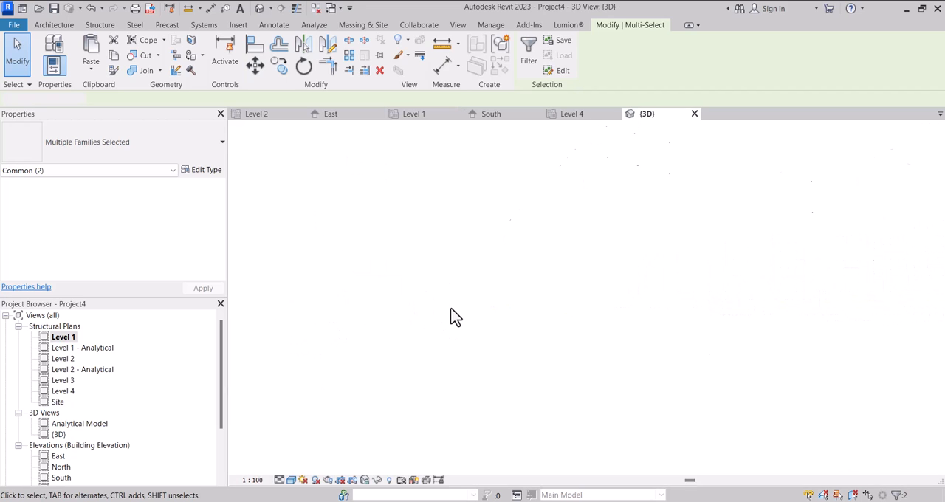
scroll(665, 347, "up", 2)
scroll(569, 355, "down", 3)
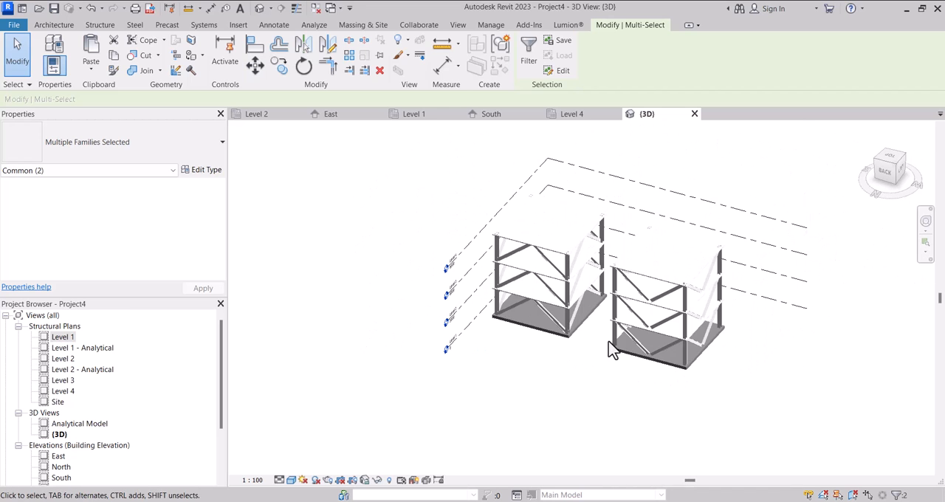
scroll(640, 363, "up", 2)
left_click(646, 332)
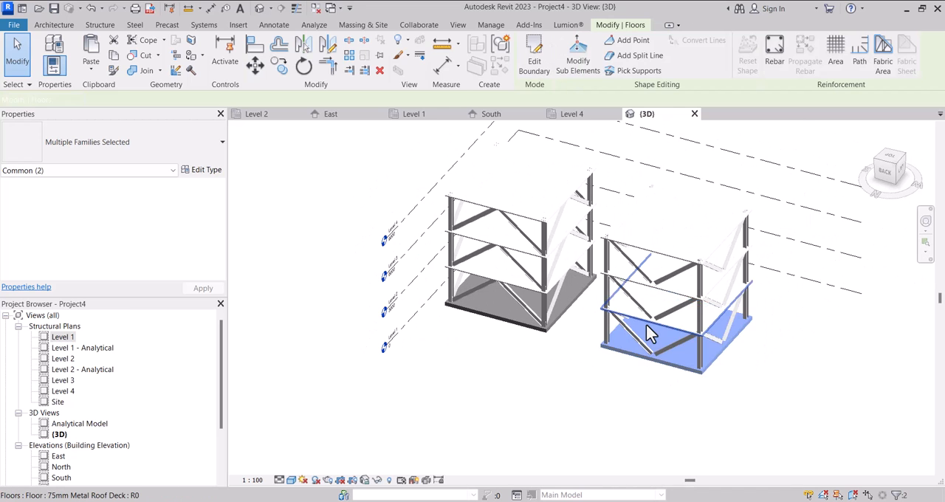
scroll(646, 331, "up", 2)
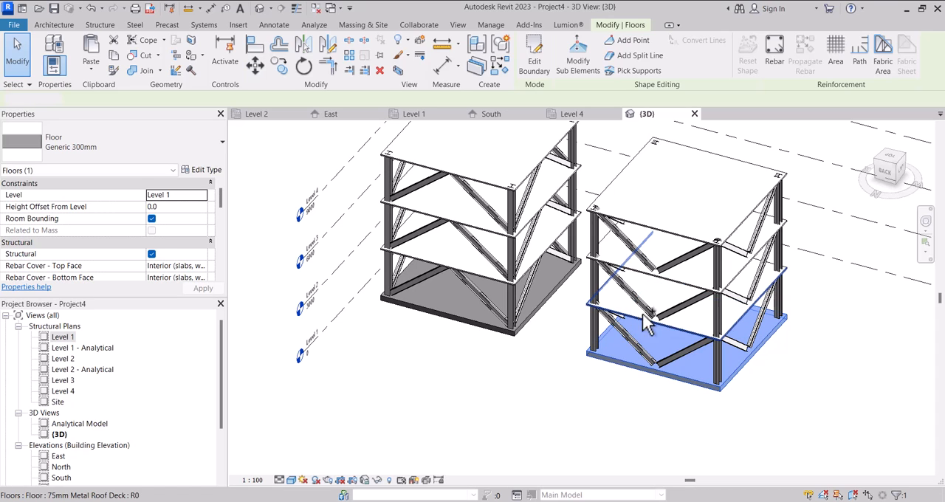
left_click(644, 330, "ctrl")
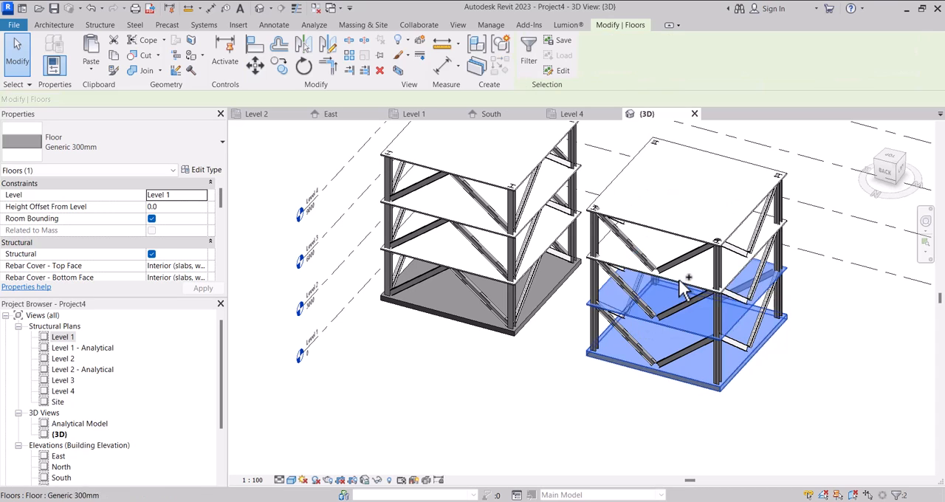
left_click(661, 225, "ctrl")
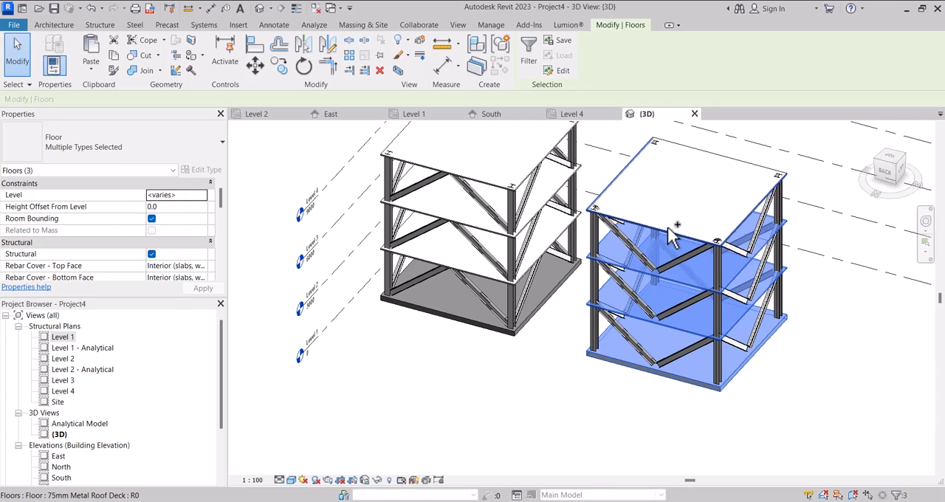
left_click(661, 227, "ctrl")
scroll(619, 258, "down", 3)
middle_click_drag(628, 261, 634, 286, "shift")
scroll(634, 286, "up", 4)
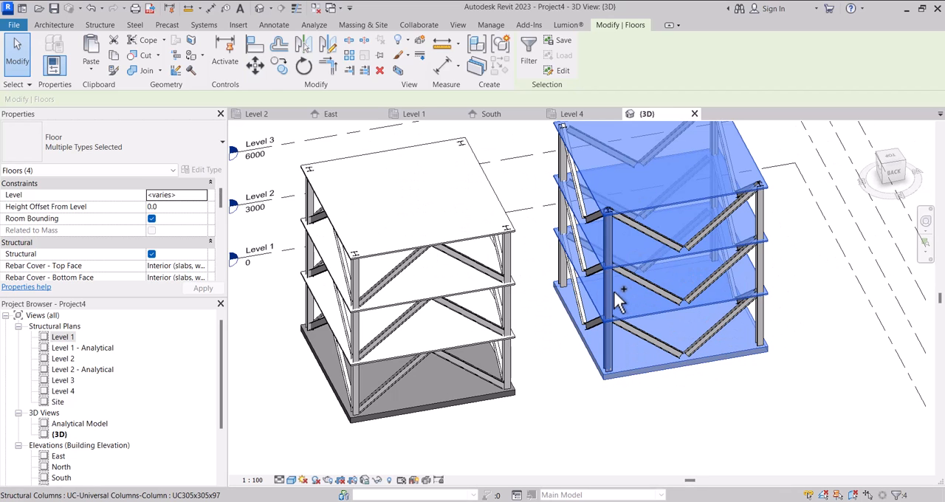
Add the four corner columns of the V-braced structure to the floor selection.
left_click(568, 175, "ctrl")
left_click(608, 186, "ctrl")
middle_click_drag(607, 186, 689, 236, "shift")
left_click(695, 244, "ctrl")
left_click(773, 175, "ctrl")
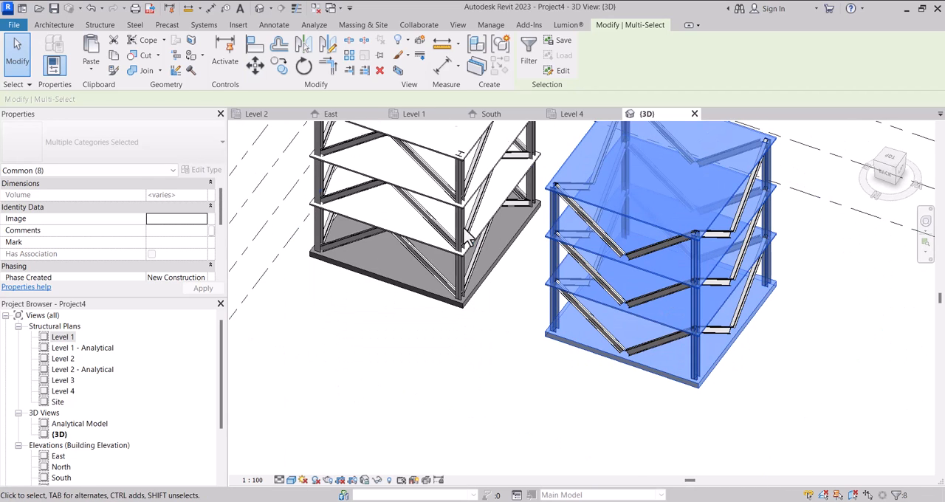
Try to move the selected floors and columns 25000 mm east in the Level 1 plan, and undo the move.
double_click(61, 338)
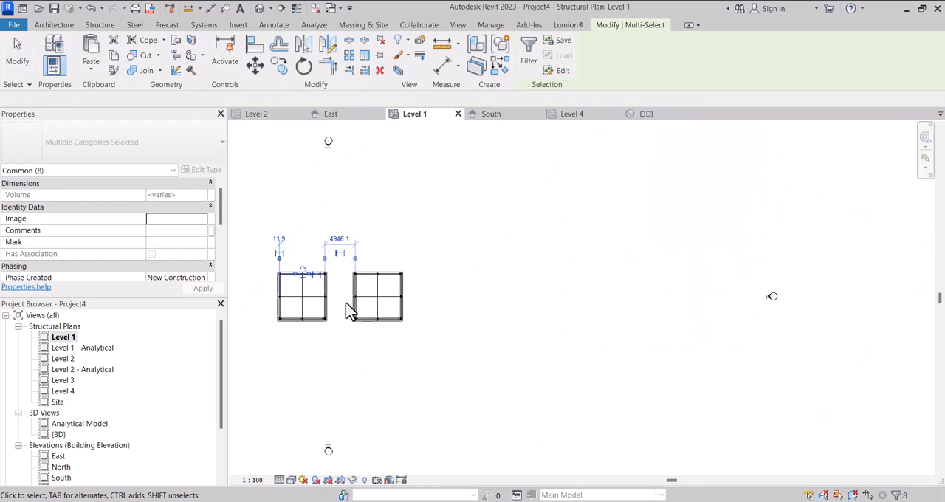
scroll(416, 214, "down", 2)
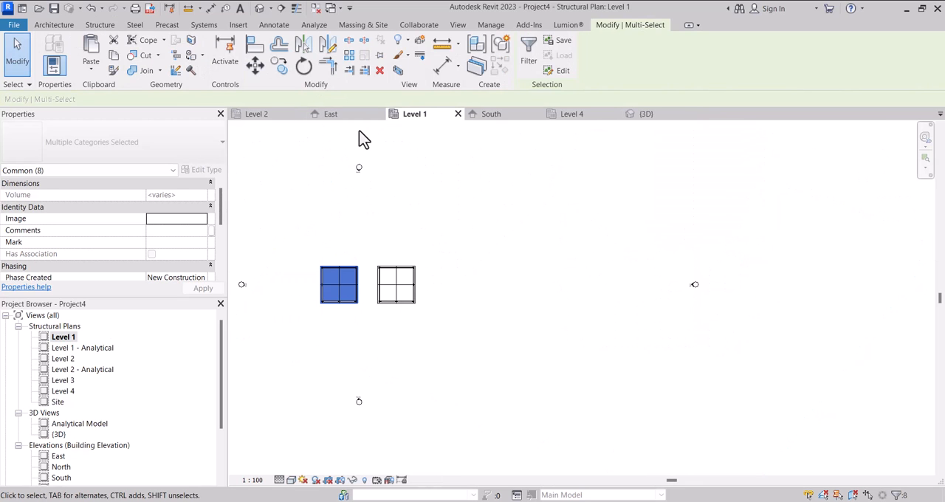
left_click(257, 67)
scroll(362, 272, "up", 4)
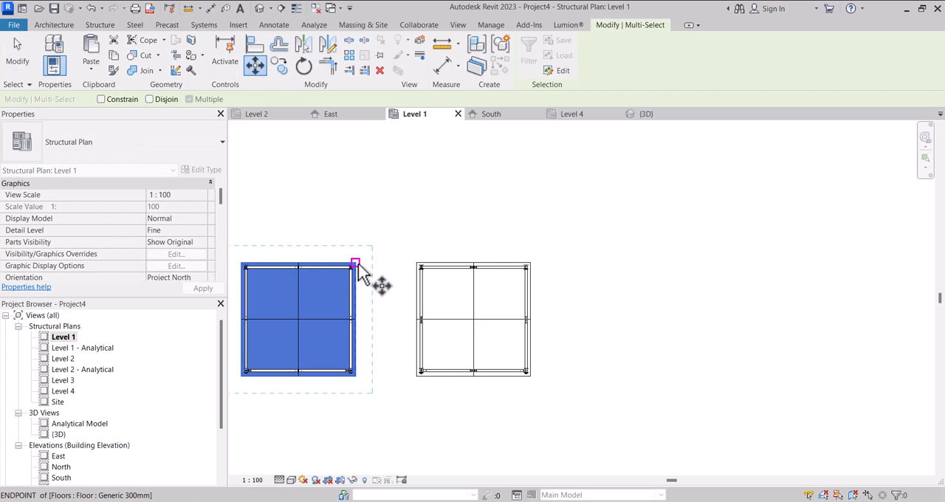
left_click(356, 263)
scroll(347, 262, "down", 3)
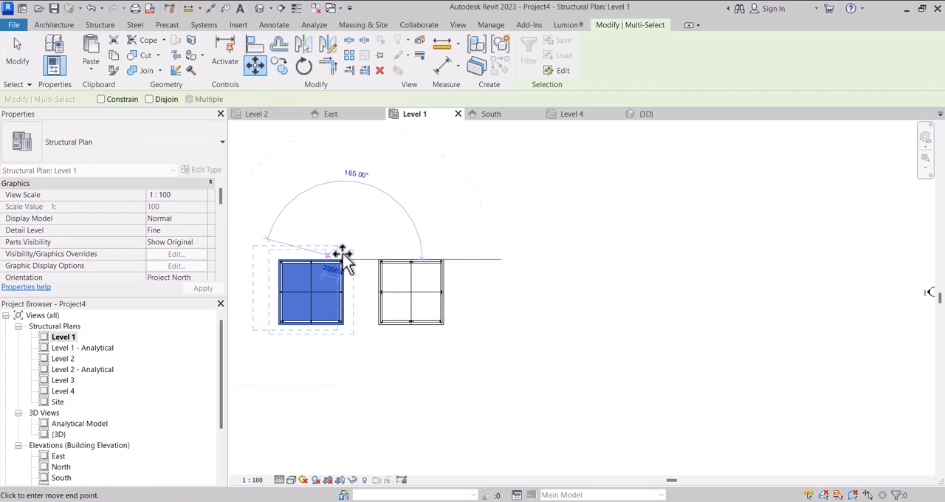
left_click(517, 258)
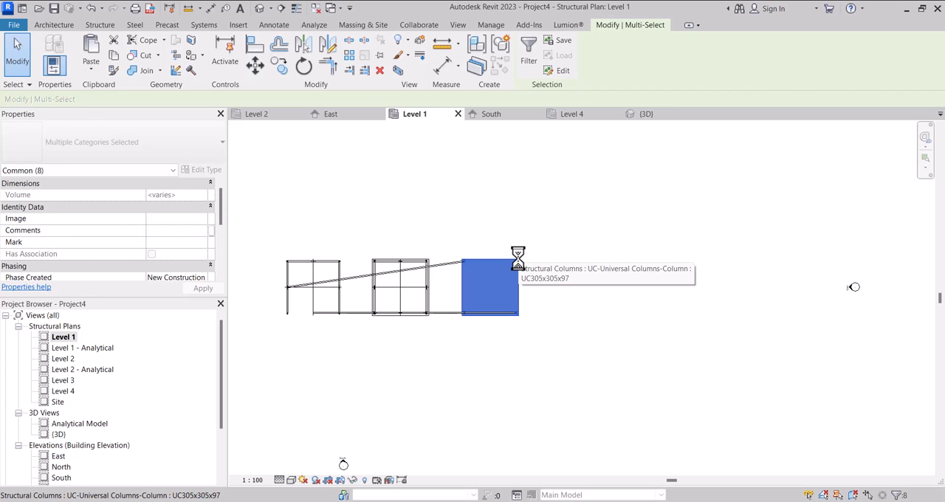
key("ctrl+z")
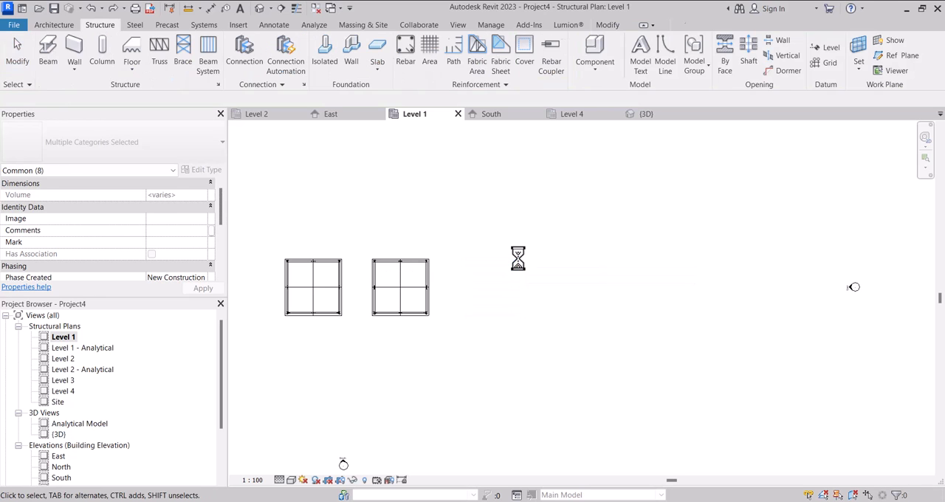
scroll(466, 267, "down", 2)
scroll(417, 284, "up", 2)
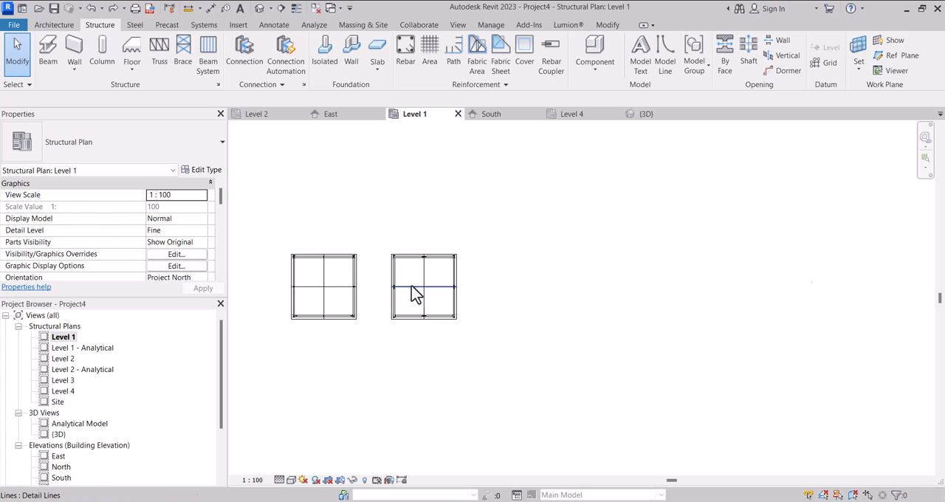
In the 3D view, select the ground slab and three roof-deck floors of the inverted V-braced structure.
left_click(639, 120)
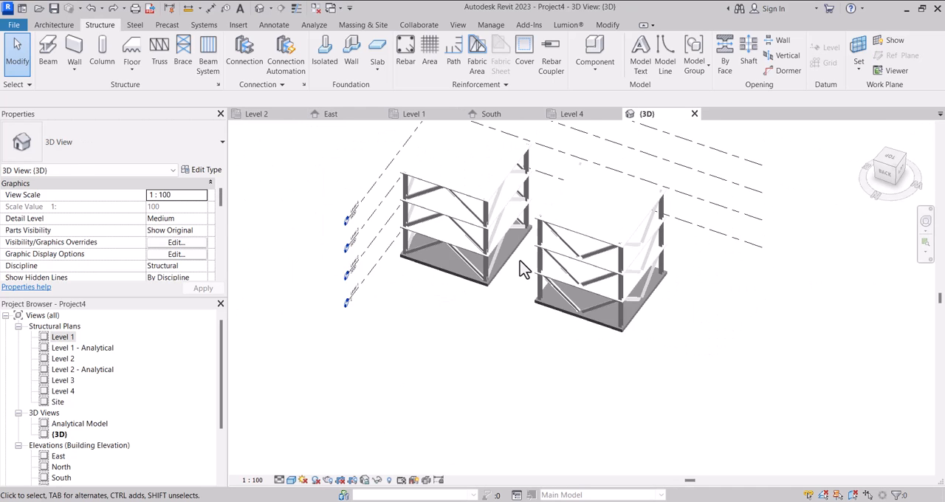
scroll(520, 260, "down", 3)
left_click_drag(888, 162, 775, 254)
mouse_move(779, 261)
middle_mouse_down("shift")
mouse_move(524, 143)
mouse_move(481, 468)
mouse_move(559, 144)
mouse_move(682, 211)
mouse_move(454, 251)
middle_mouse_up("shift")
scroll(392, 247, "down", 3)
scroll(512, 204, "up", 5)
scroll(465, 240, "up", 1)
scroll(477, 242, "down", 2)
middle_click_drag(496, 275, 422, 273, "shift")
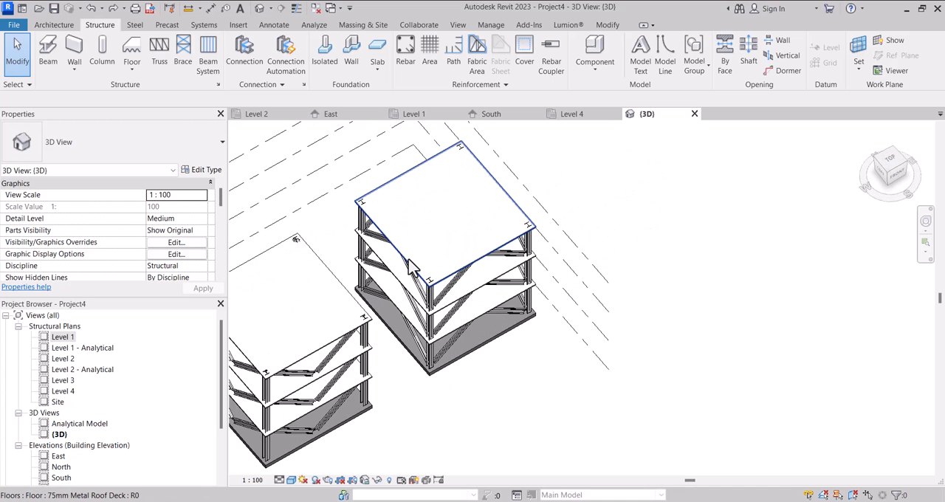
left_click(411, 273)
scroll(393, 276, "up", 1)
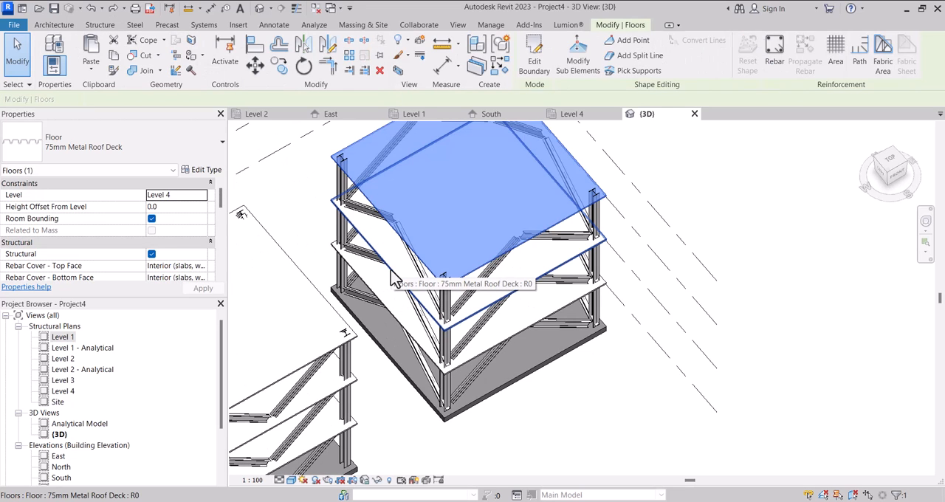
left_click(394, 313, "ctrl")
left_click(391, 336, "ctrl")
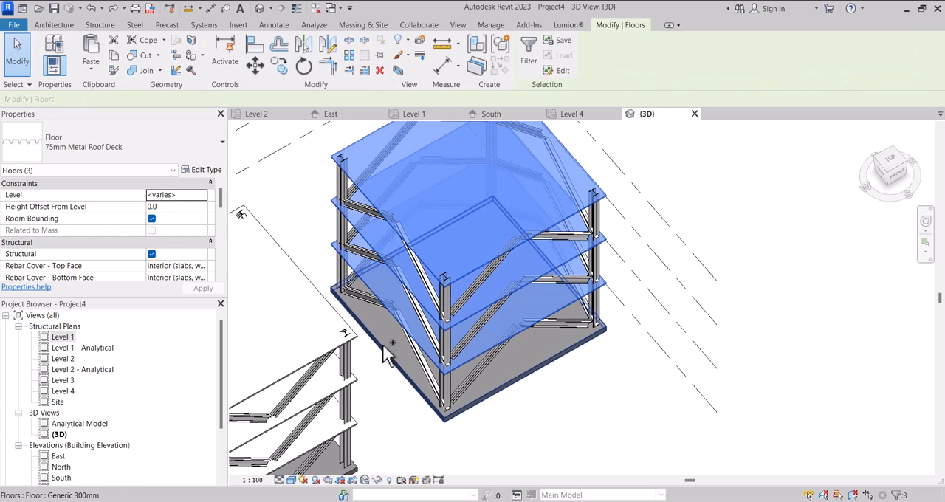
left_click(384, 355, "ctrl")
scroll(380, 325, "down", 3)
scroll(371, 273, "up", 2)
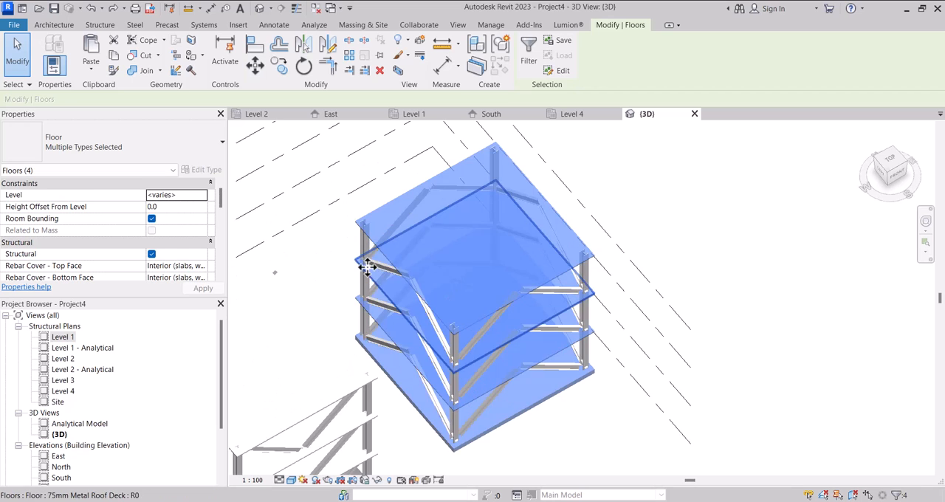
Add the four corner columns of the inverted V-braced structure to the selection.
left_click(496, 166, "ctrl")
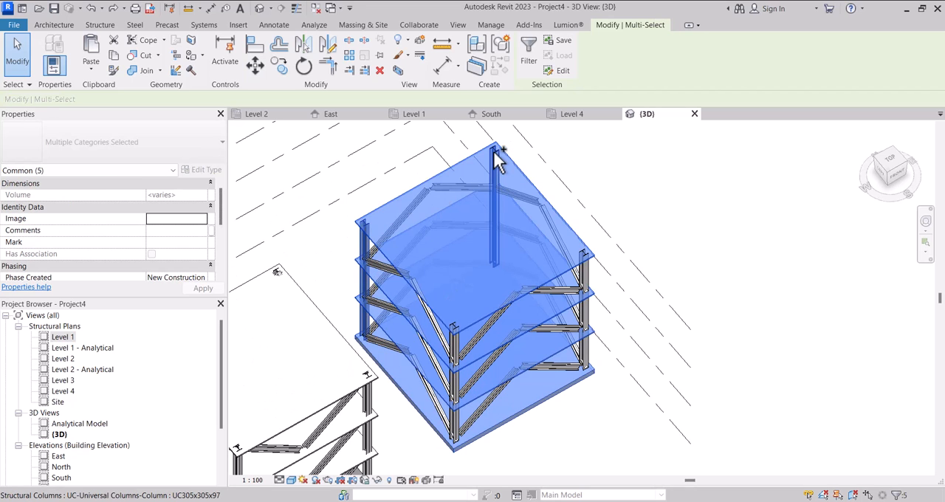
left_click(590, 275, "ctrl")
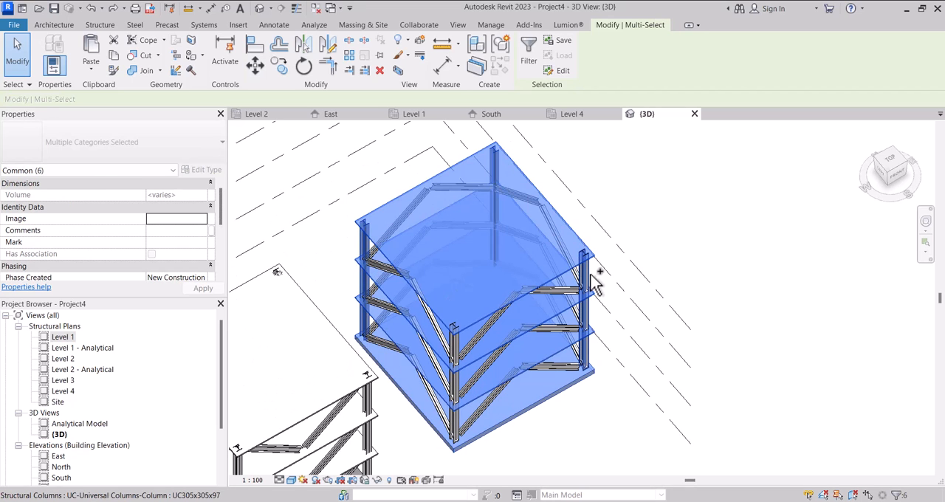
left_click(471, 383, "ctrl")
scroll(481, 342, "down", 2)
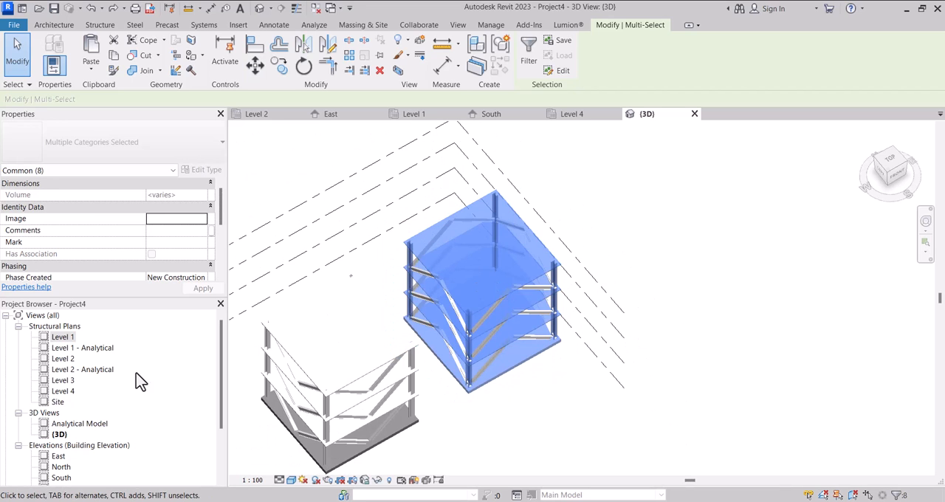
In the Level 1 plan, copy the selected floors and columns 12300 mm east to form a third structure, and check it in 3D.
double_click(63, 337)
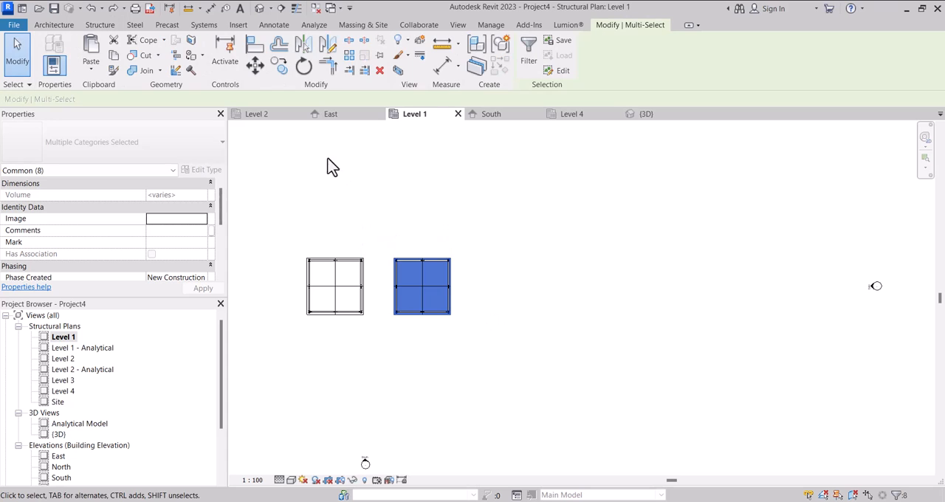
left_click(281, 68)
scroll(369, 266, "up", 5)
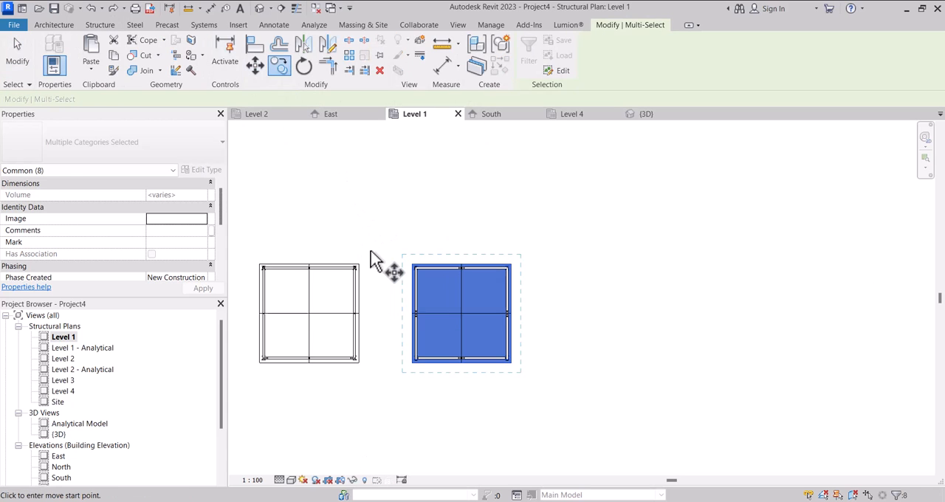
left_click(350, 266)
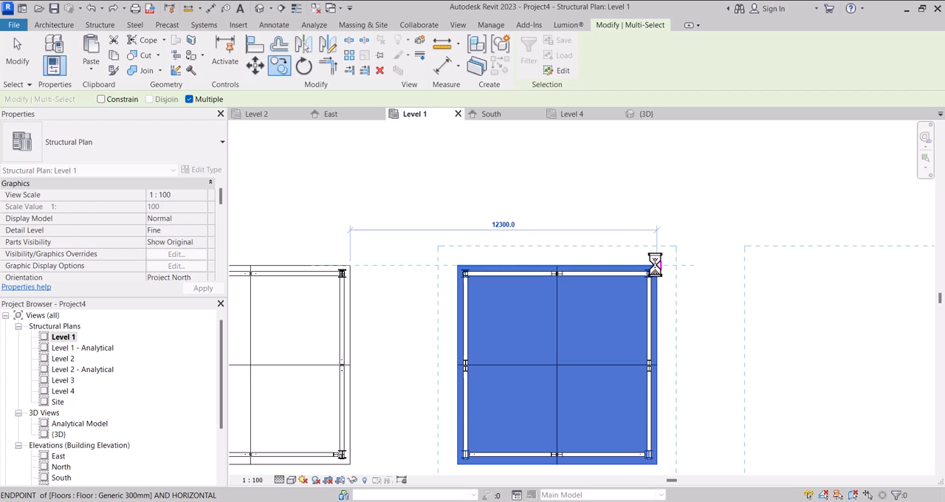
scroll(655, 264, "down", 4)
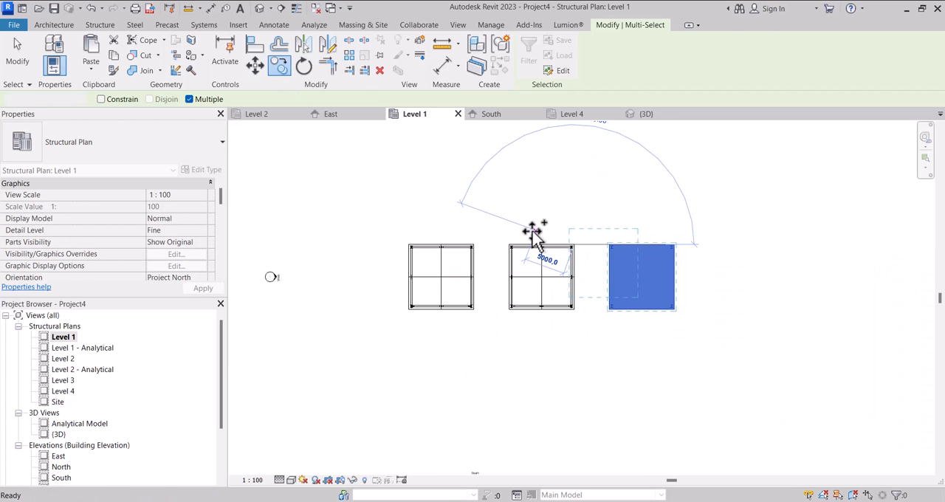
key("Escape")
key("Escape")
scroll(533, 238, "down", 2)
scroll(525, 243, "down", 2)
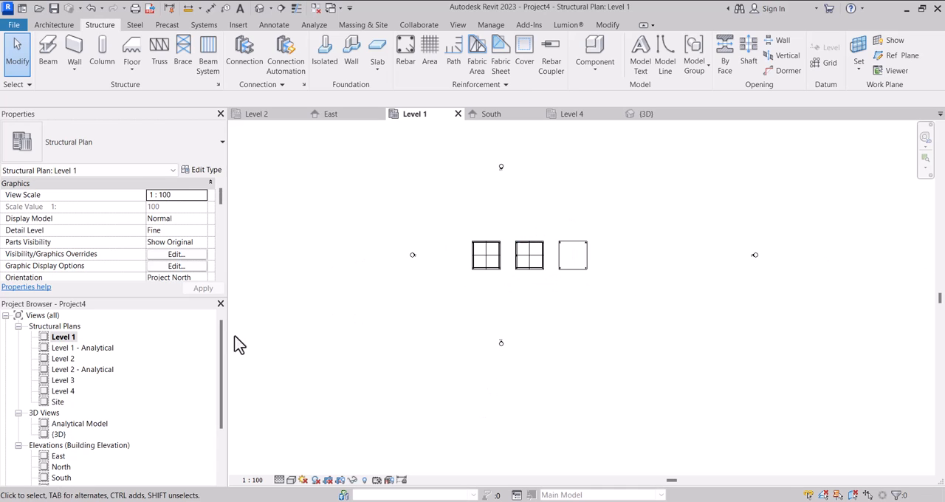
left_click(641, 118)
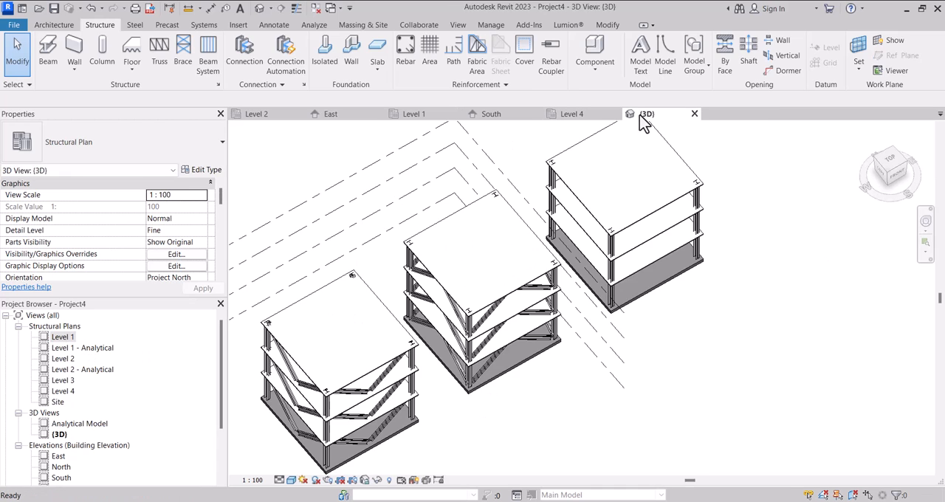
Set up a UB305x165x40 brace in the Level 1 plan with start attachment at Level 1 and end attachment at Level 2.
double_click(63, 336)
scroll(443, 309, "down", 3)
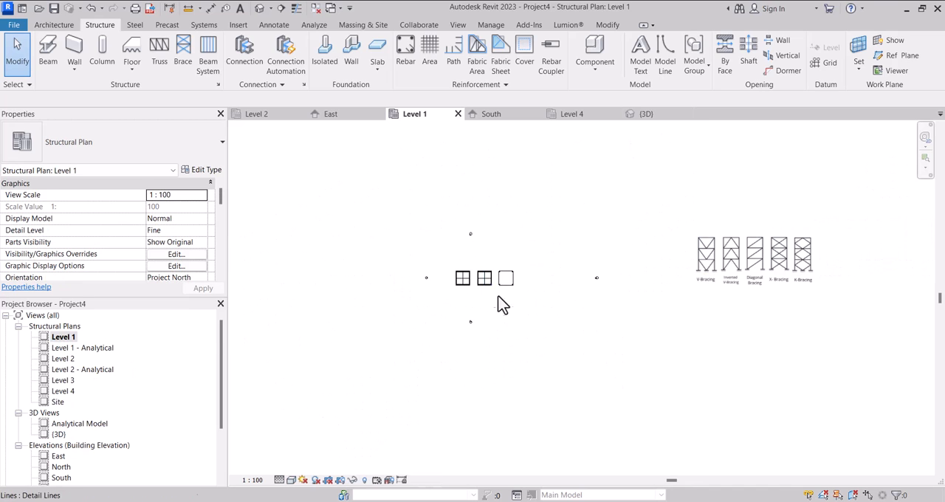
scroll(796, 249, "up", 2)
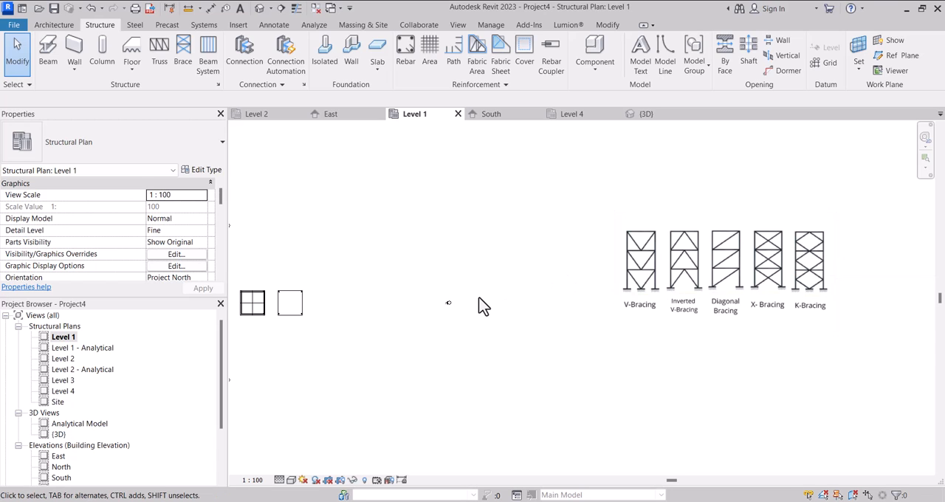
scroll(268, 323, "up", 4)
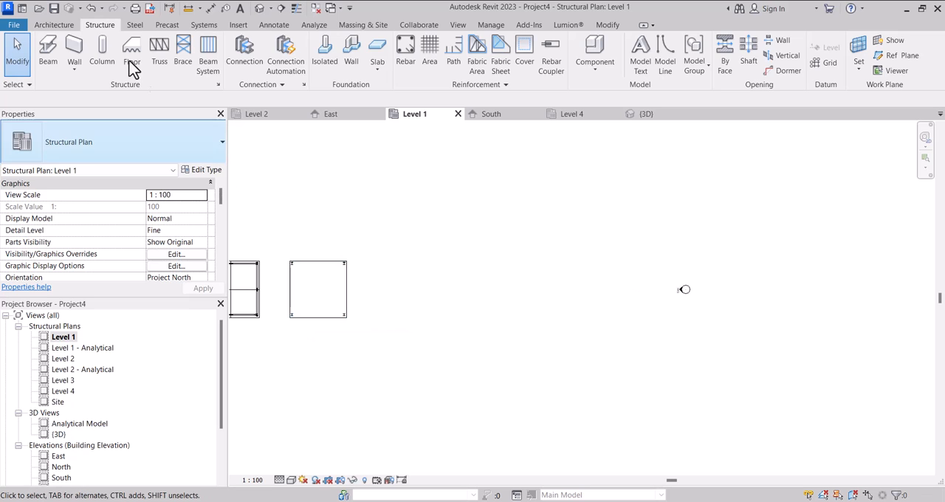
left_click(182, 58)
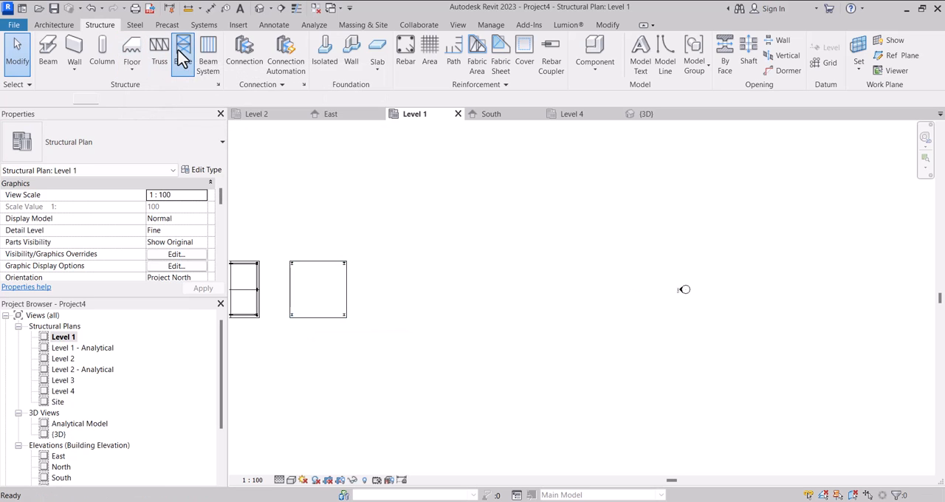
scroll(165, 239, "down", 6)
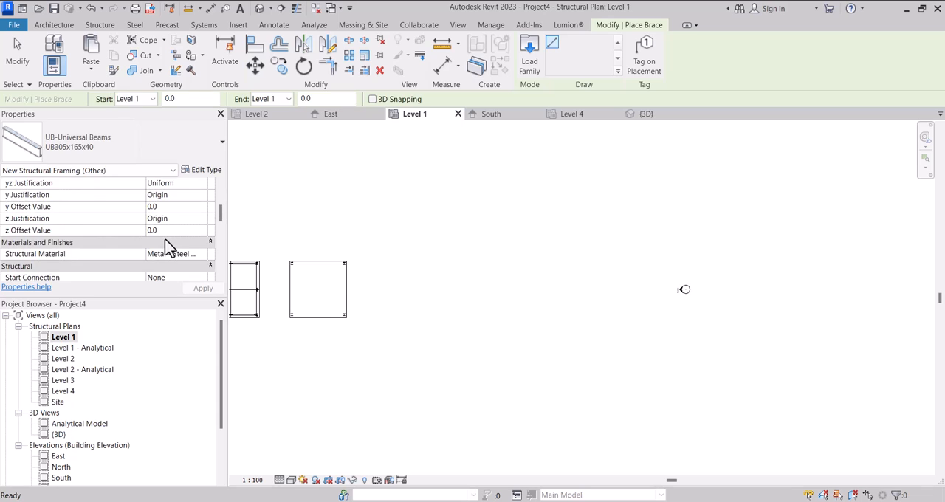
scroll(165, 239, "up", 1)
scroll(171, 248, "down", 2)
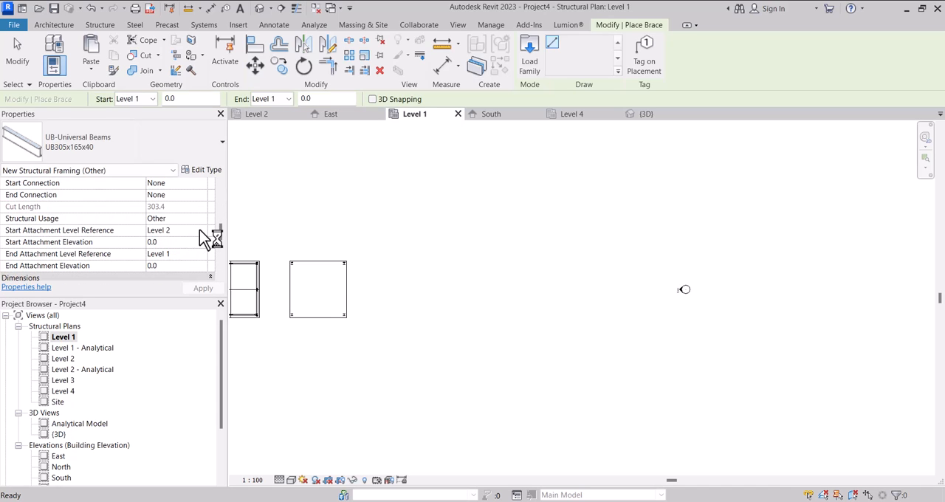
left_click(202, 231)
left_click(173, 255)
left_click(203, 255)
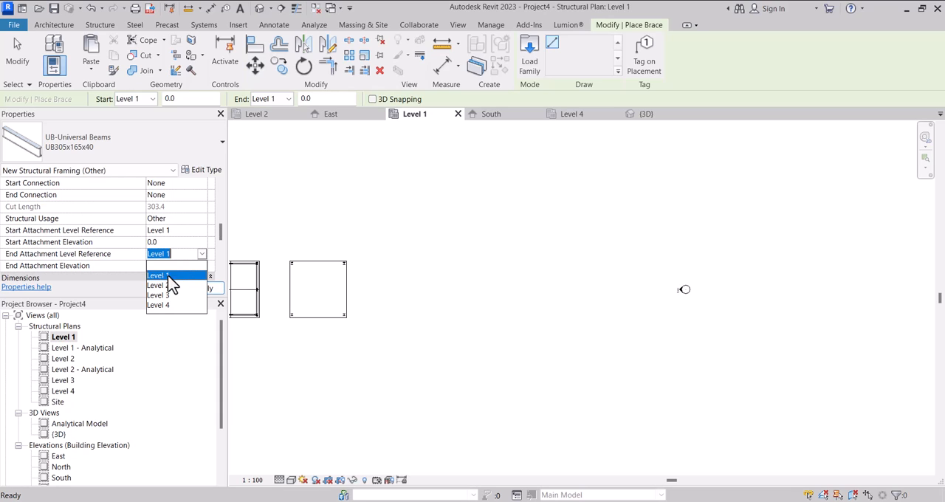
left_click(166, 285)
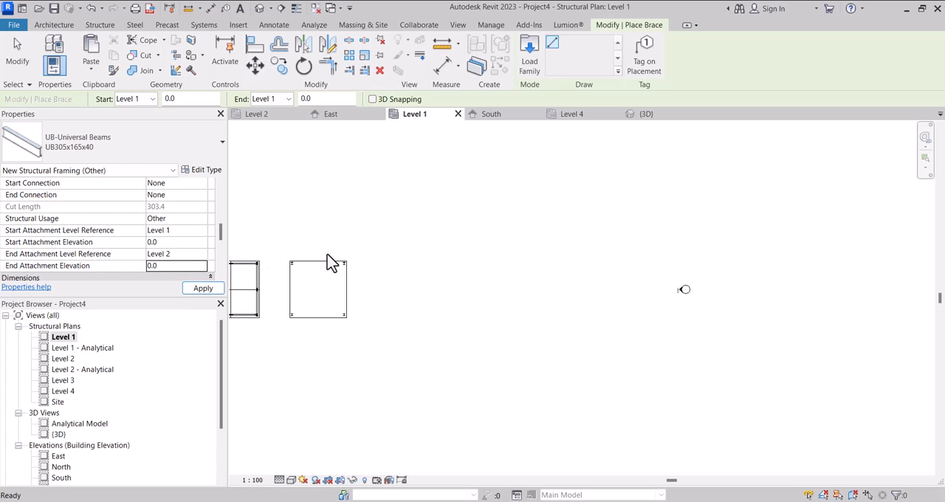
Place braces between the corner columns along the south and north sides of the third structure.
scroll(314, 297, "up", 3)
scroll(289, 320, "up", 4)
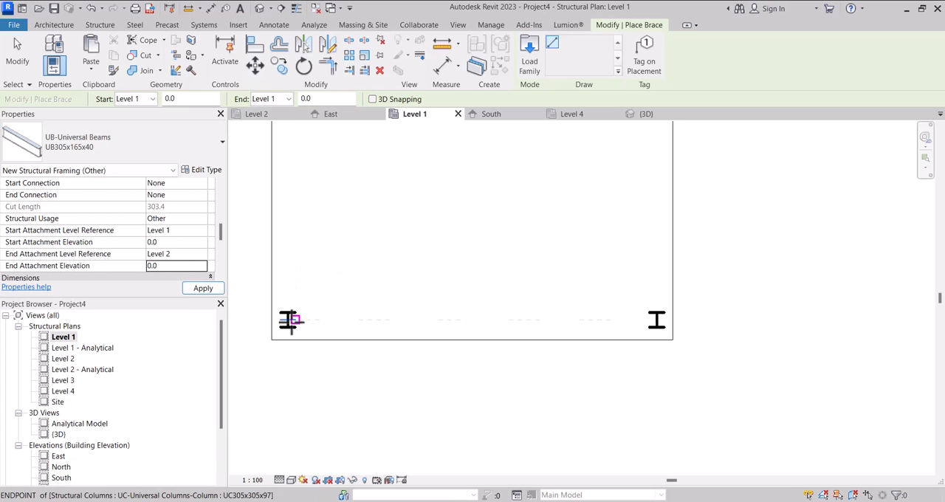
left_click(287, 320)
left_click(656, 320)
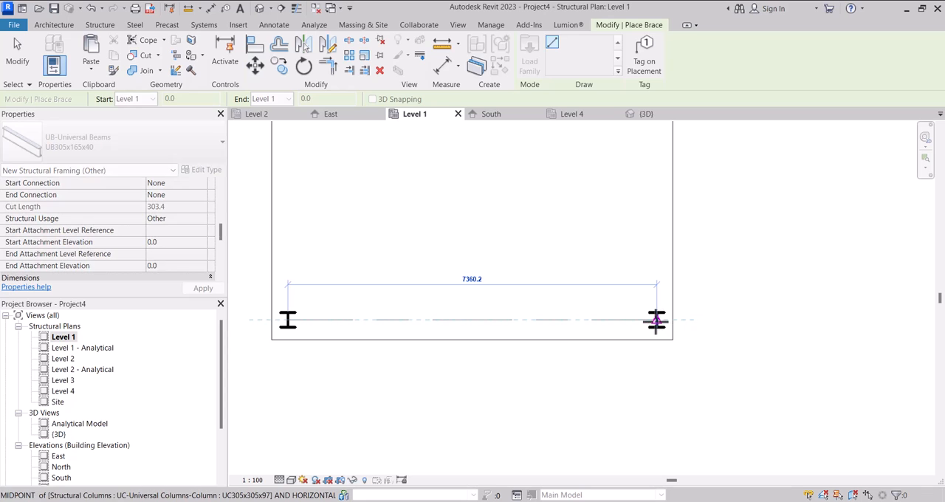
scroll(657, 320, "down", 4)
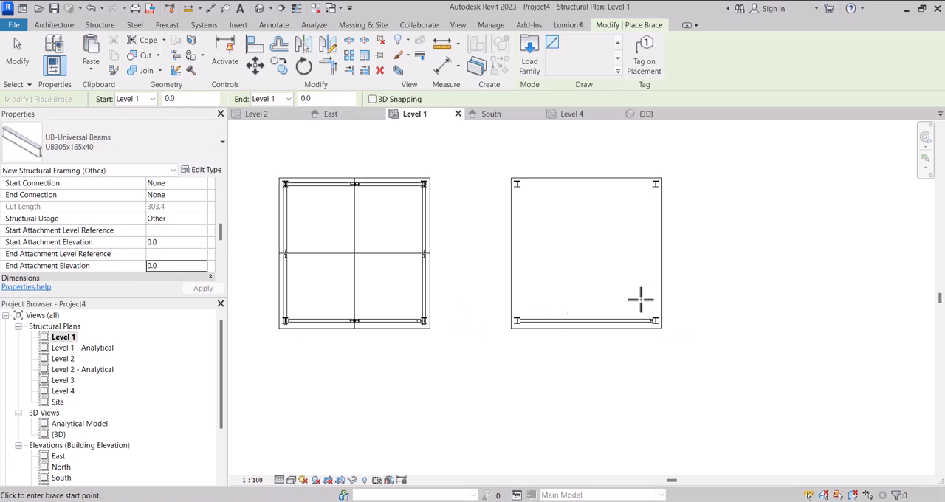
scroll(654, 182, "up", 3)
left_click(656, 185)
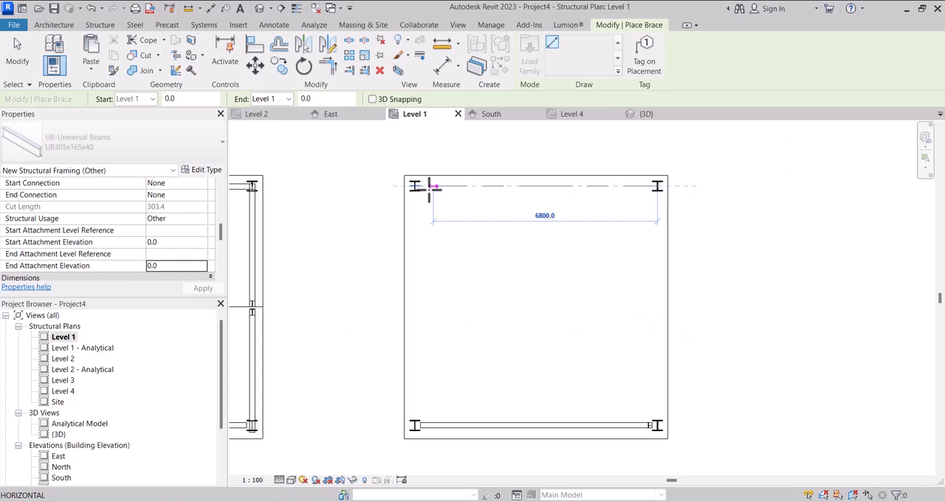
left_click(415, 185)
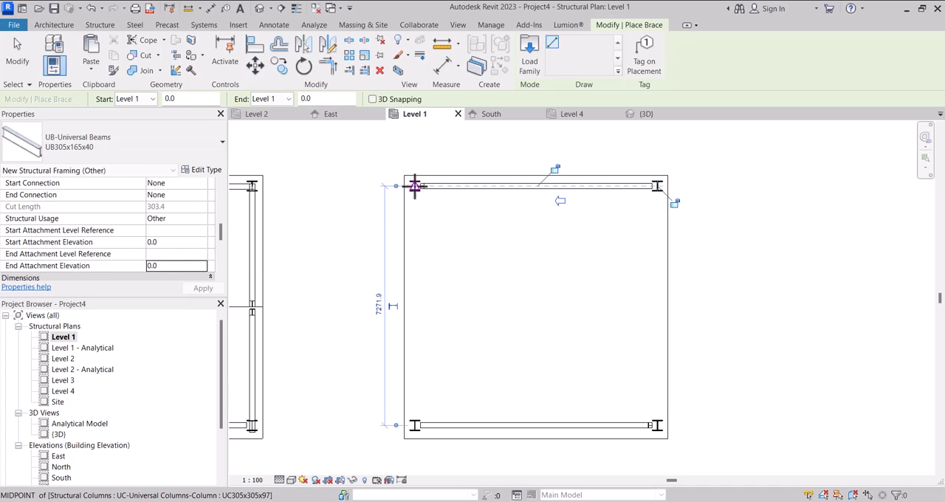
Place braces between the corner columns along the west and east sides of the third structure.
left_click(413, 186)
left_click(412, 425)
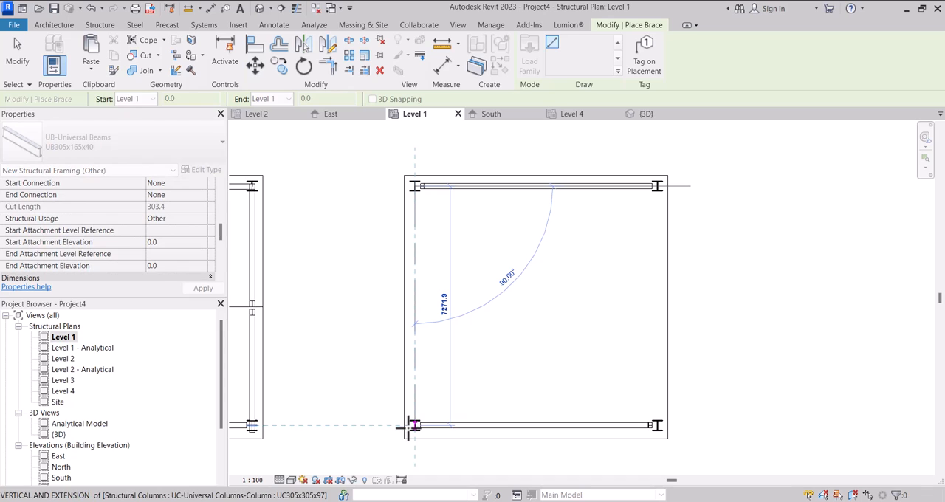
left_click(409, 427)
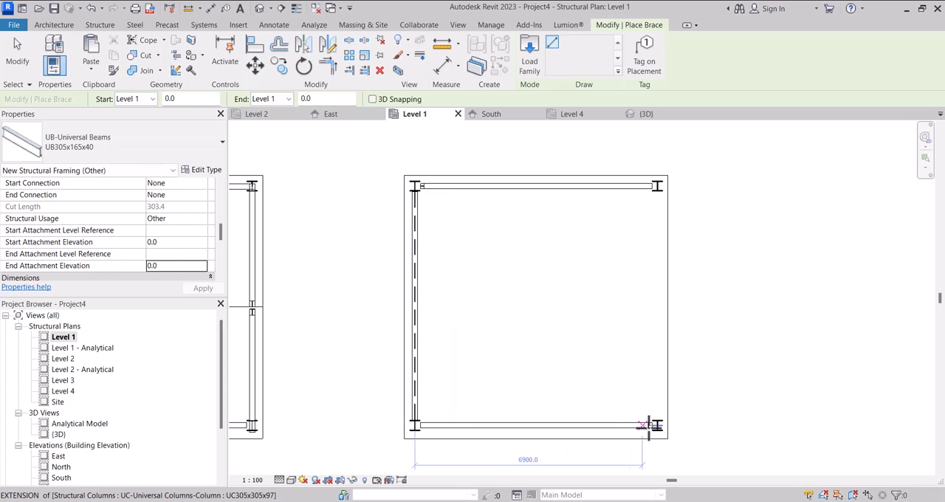
left_click(657, 426)
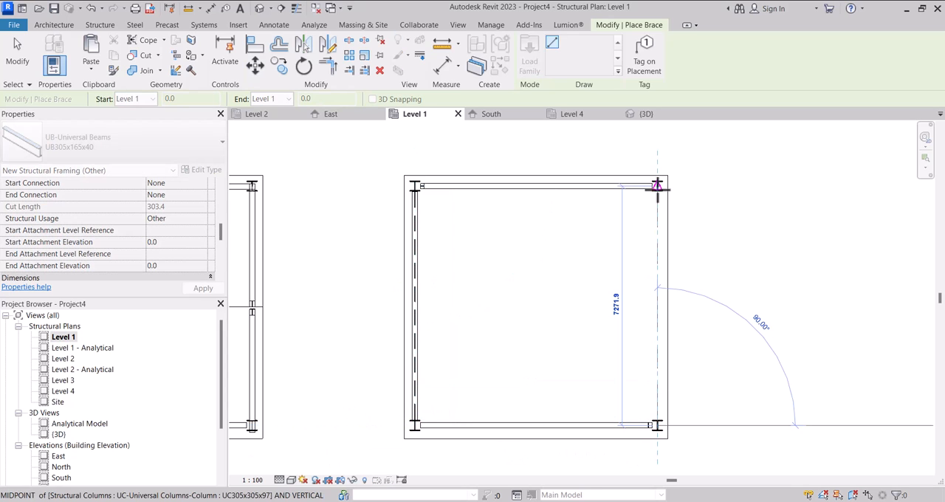
left_click(657, 186)
key("Escape")
key("Escape")
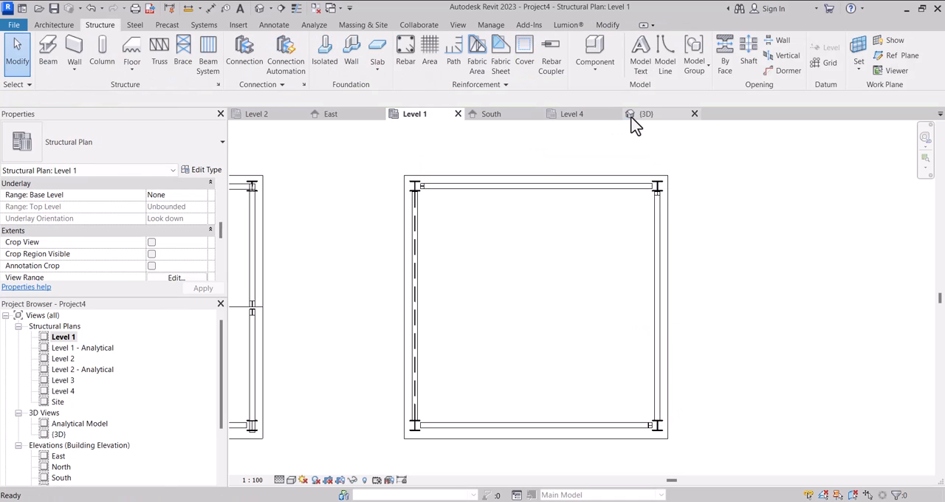
In the 3D view, set the flat west brace's end attachment to Level 2 with an elevation of 0.
left_click(643, 114)
middle_click_drag(668, 330, 590, 359, "shift")
scroll(569, 327, "up", 6)
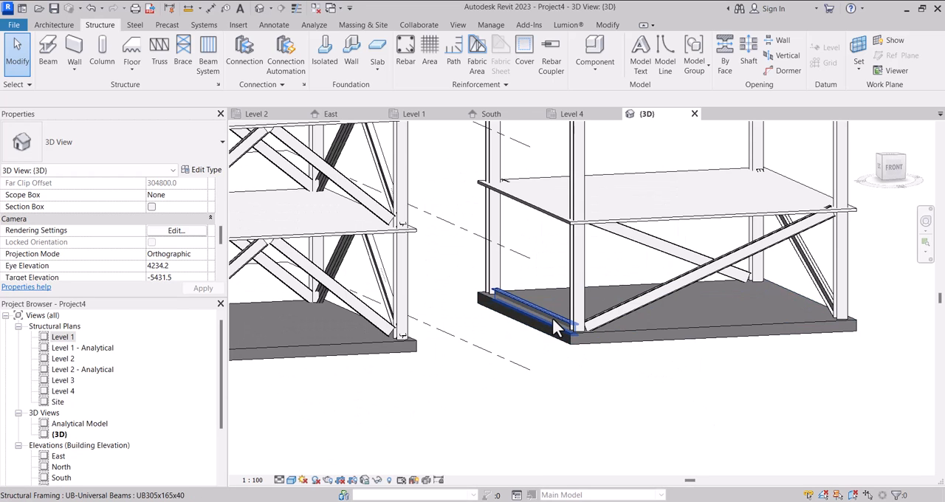
left_click(554, 319)
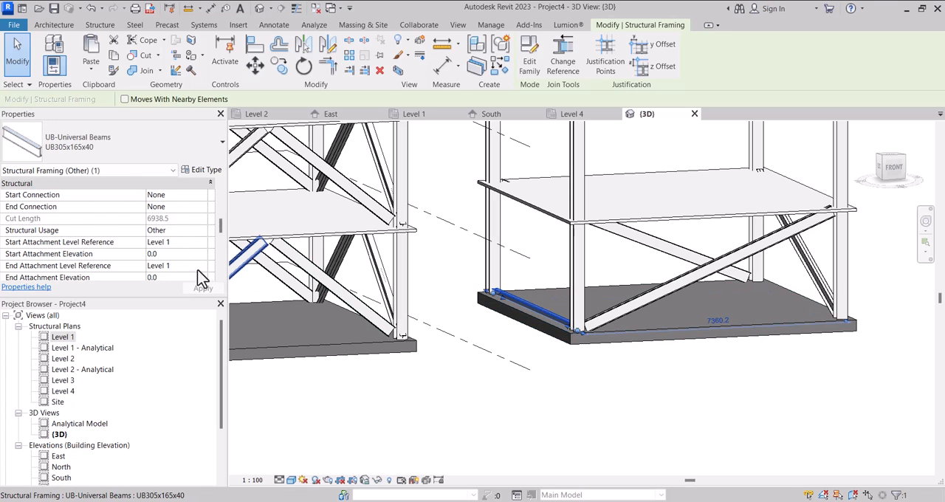
left_click(203, 267)
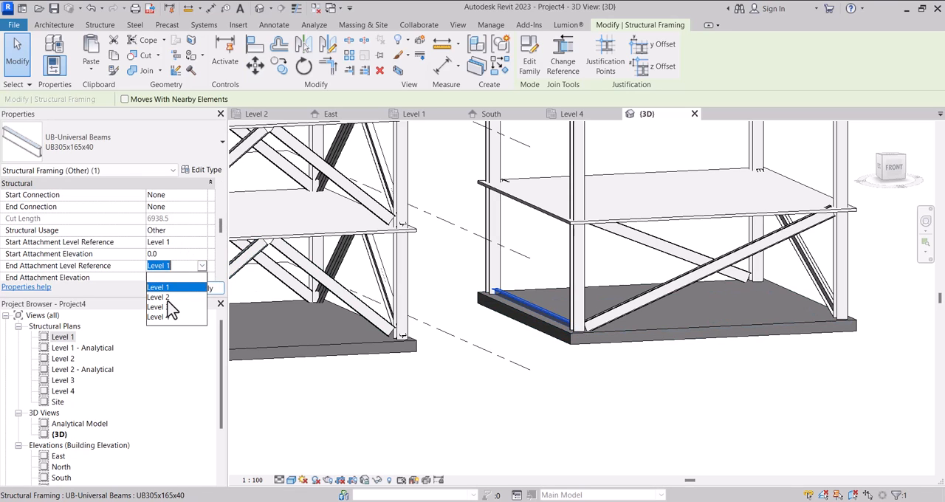
left_click(167, 297)
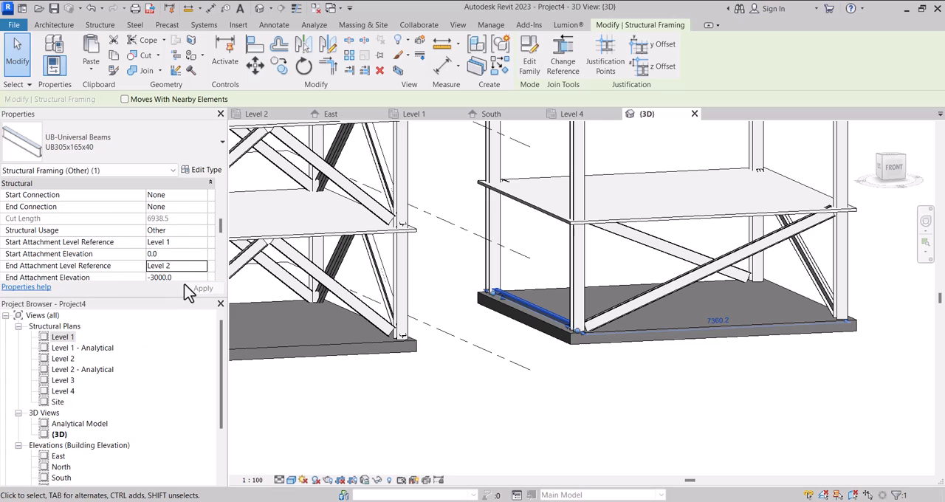
key("Tab")
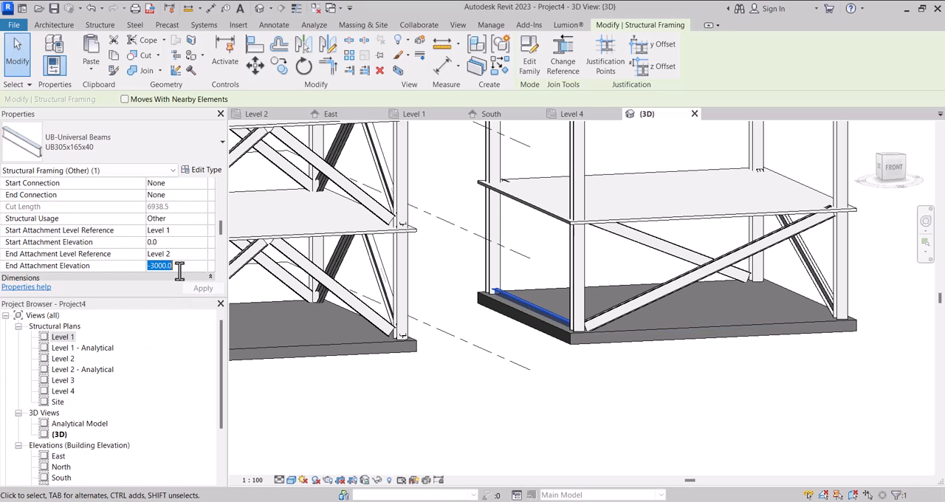
key("Return")
Select all four ground-storey diagonal braces of the third structure in the 3D view.
scroll(613, 370, "down", 3)
middle_click_drag(607, 367, 622, 385, "shift")
scroll(540, 308, "up", 2)
scroll(477, 322, "down", 2)
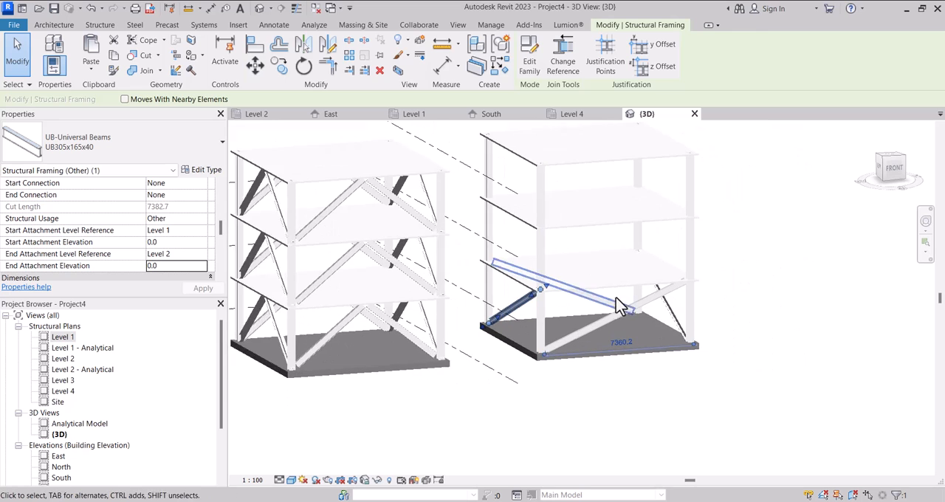
scroll(620, 307, "up", 1)
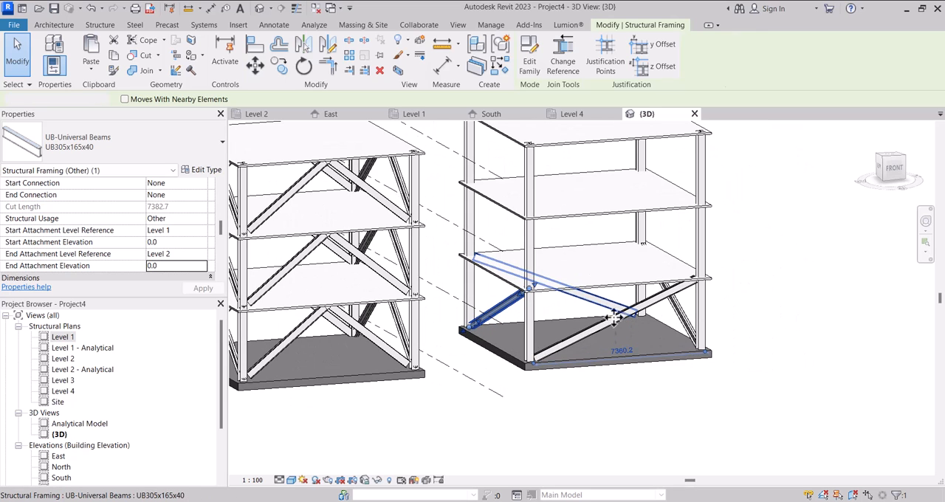
left_click(619, 313, "ctrl")
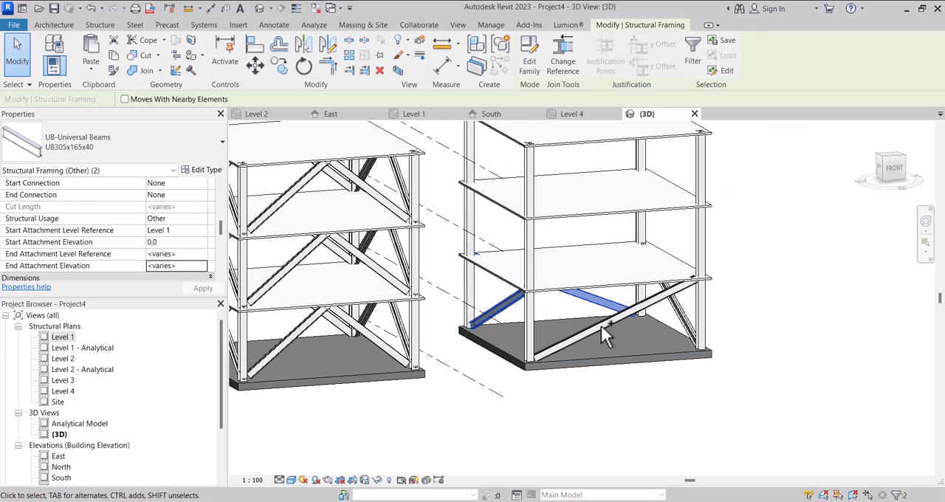
left_click(673, 325, "ctrl")
left_click(656, 303, "ctrl")
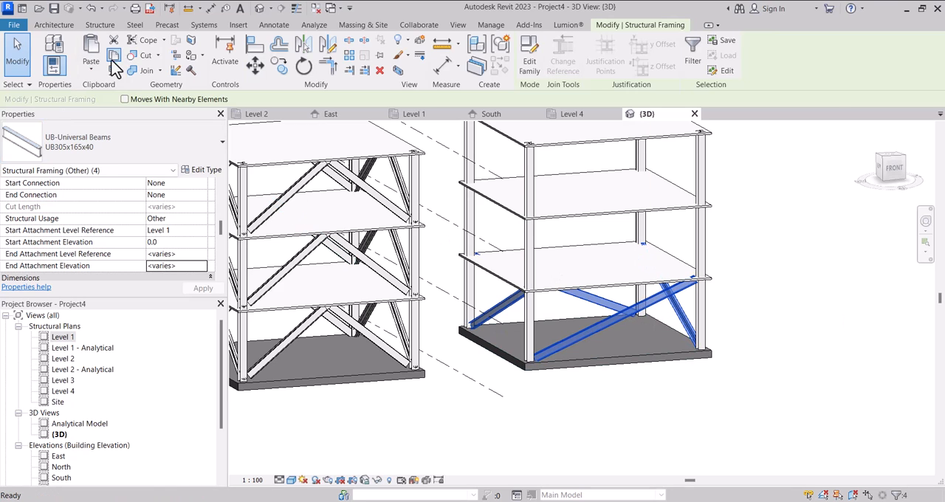
Copy the selected diagonal braces and paste them aligned to Level 2 and Level 3.
left_click(91, 67)
left_click(95, 120)
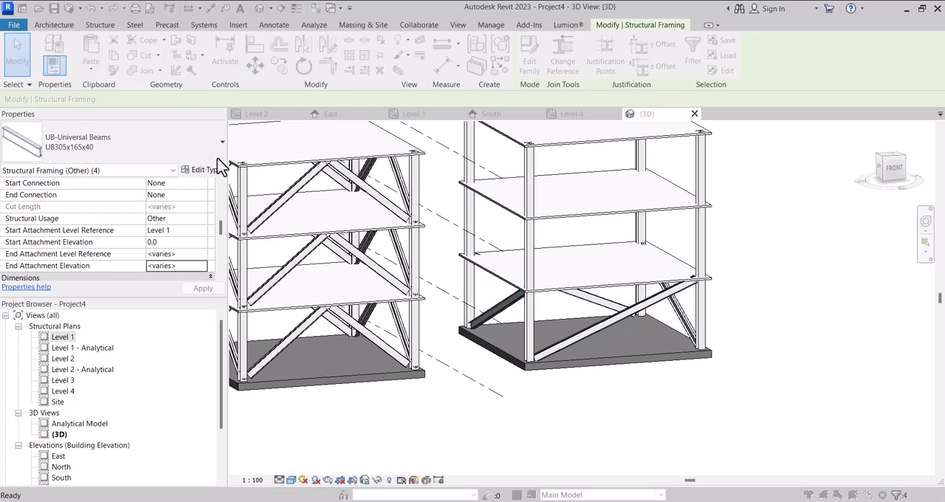
left_click(410, 185)
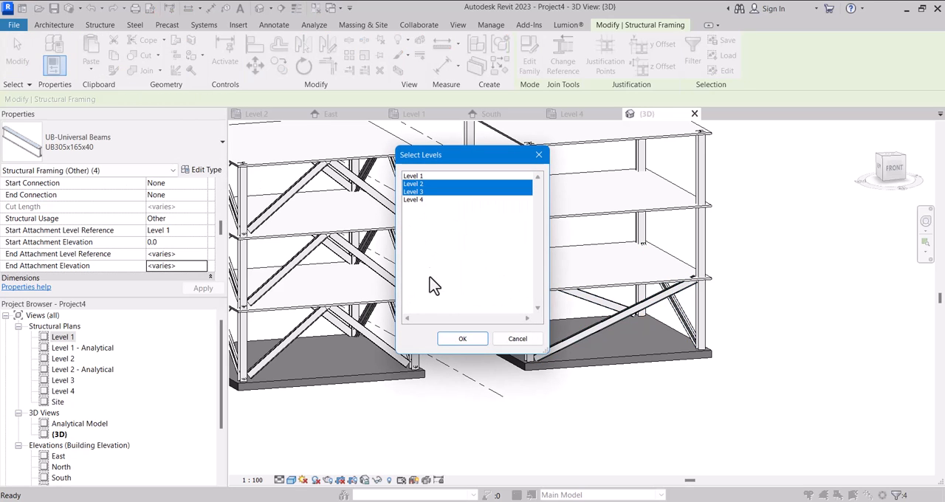
left_click(462, 340)
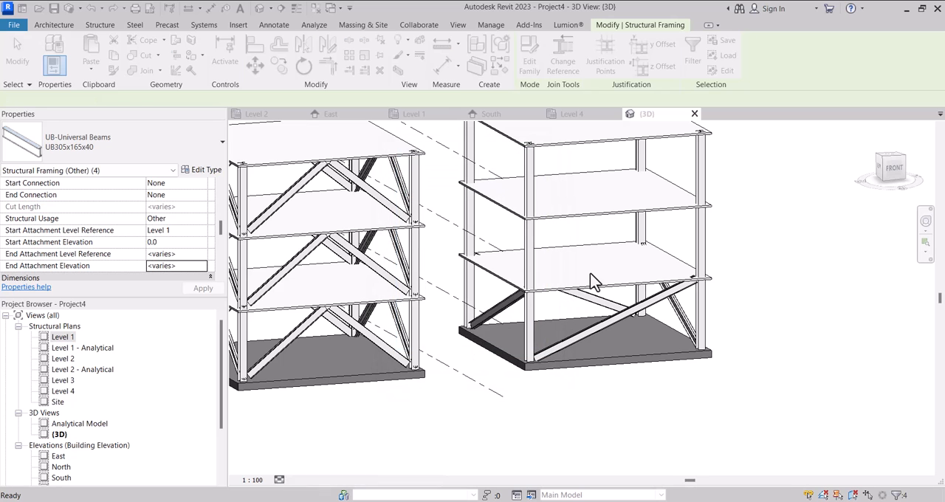
Review the third structure in 3D, and examine the X-bracing diagram in the reference image on the Level 1 plan.
scroll(540, 267, "down", 3)
middle_click_drag(551, 270, 342, 273, "shift")
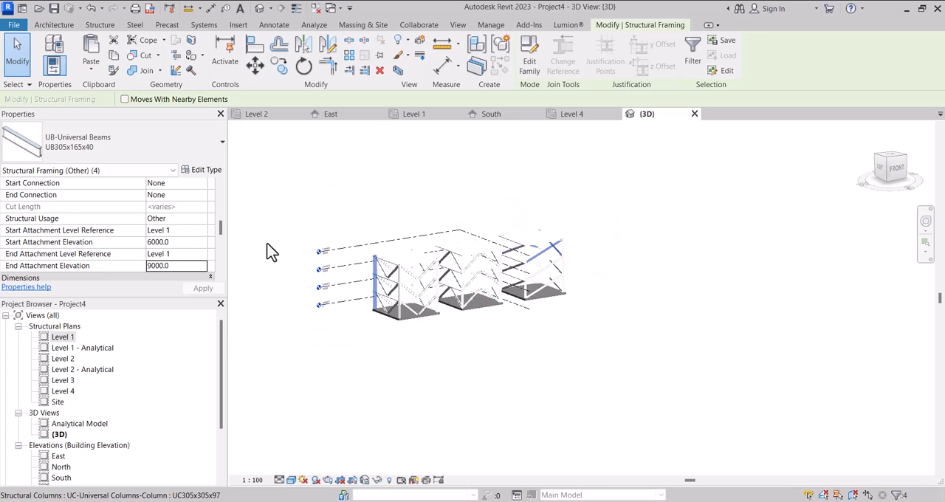
double_click(62, 338)
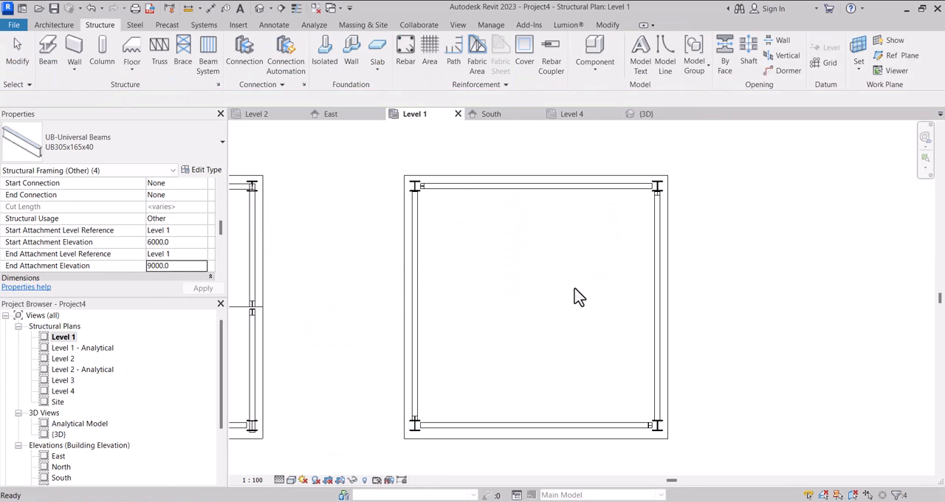
scroll(558, 285, "down", 4)
scroll(561, 277, "down", 5)
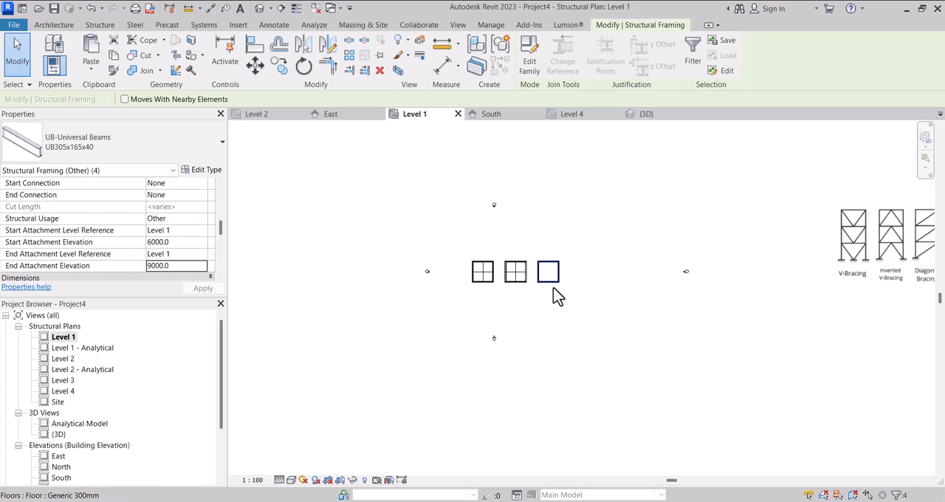
scroll(757, 272, "up", 2)
scroll(757, 272, "up", 3)
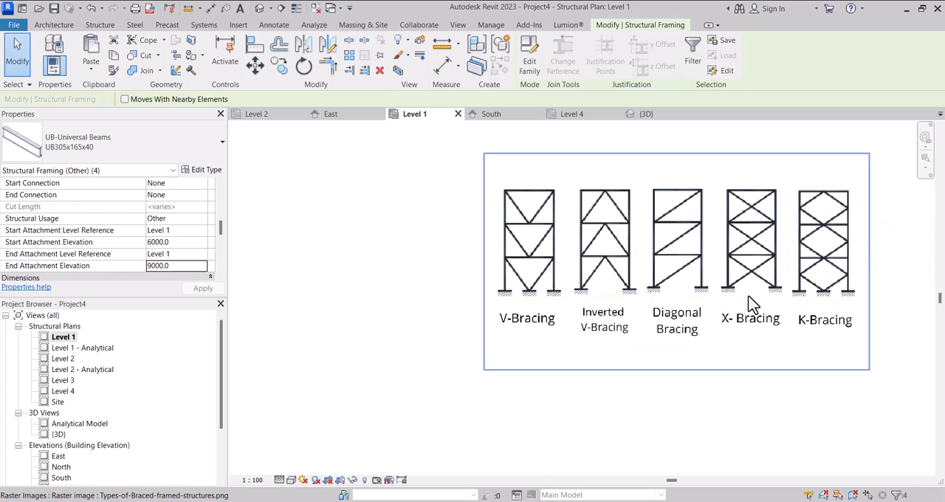
scroll(698, 283, "down", 1)
scroll(698, 283, "down", 2)
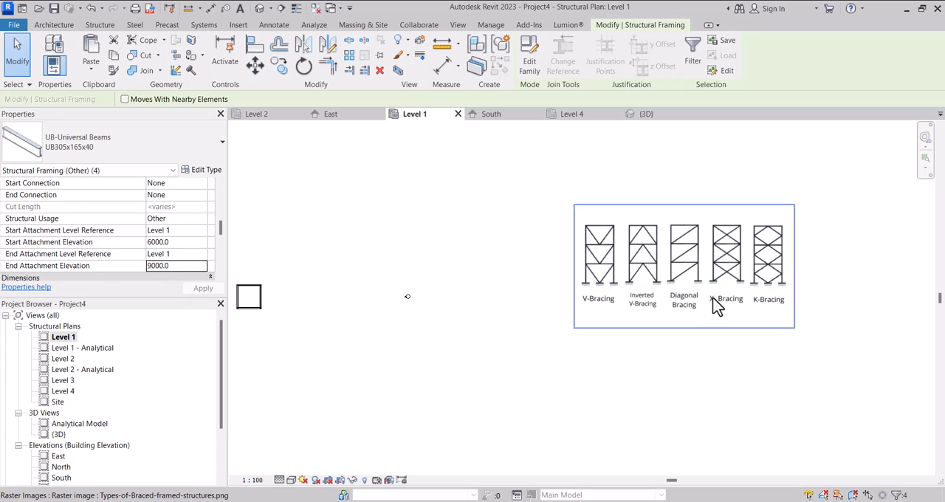
scroll(716, 307, "down", 5)
scroll(487, 305, "up", 7)
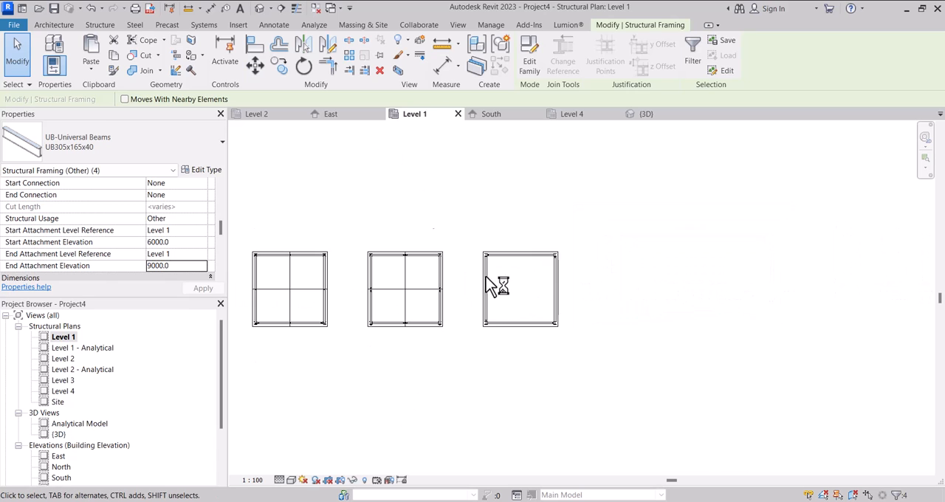
scroll(429, 271, "down", 6)
scroll(482, 275, "up", 7)
scroll(465, 268, "down", 3)
scroll(465, 277, "down", 1)
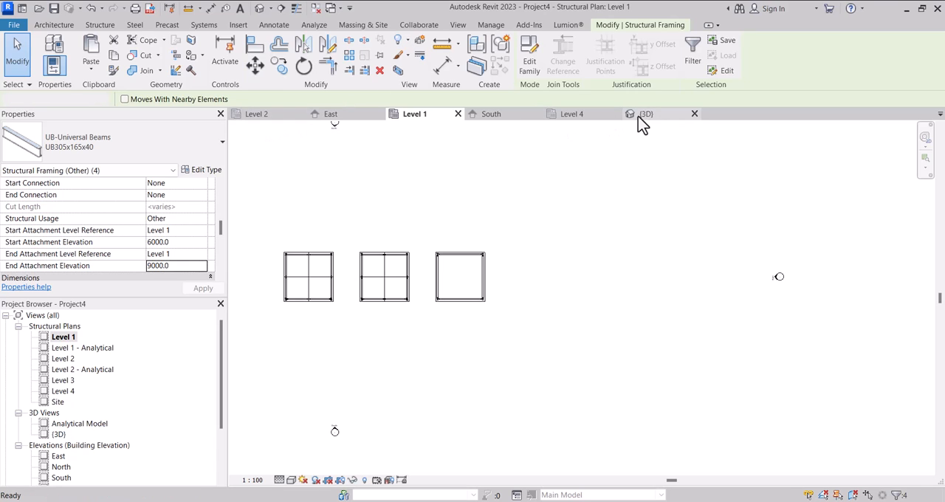
In the 3D view, select all four floors of the third structure, from the ground slab to the roof deck.
scroll(541, 287, "up", 5)
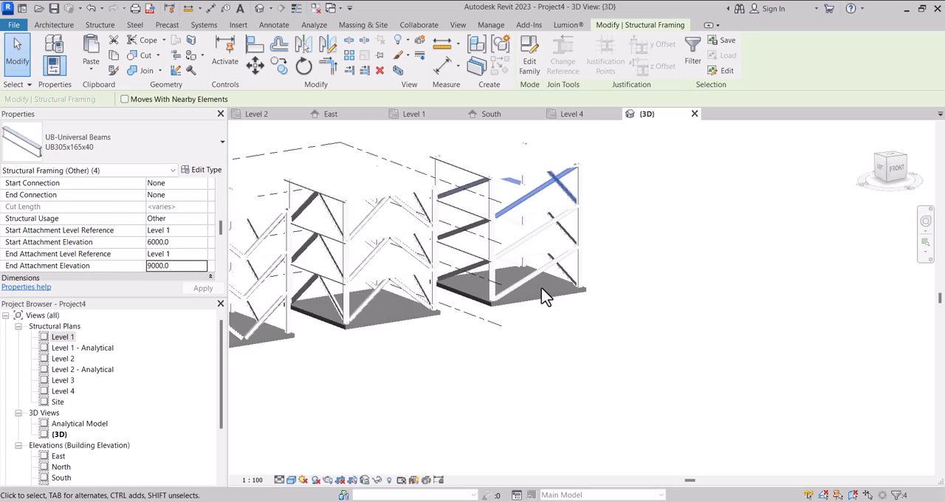
left_click(550, 310)
scroll(443, 280, "down", 3)
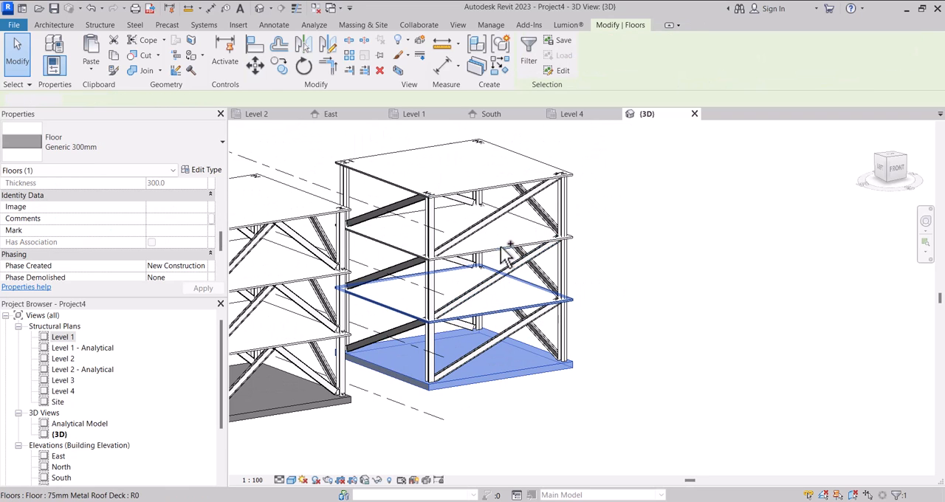
left_click(502, 314, "ctrl")
left_click(507, 253, "ctrl")
left_click(508, 193, "ctrl")
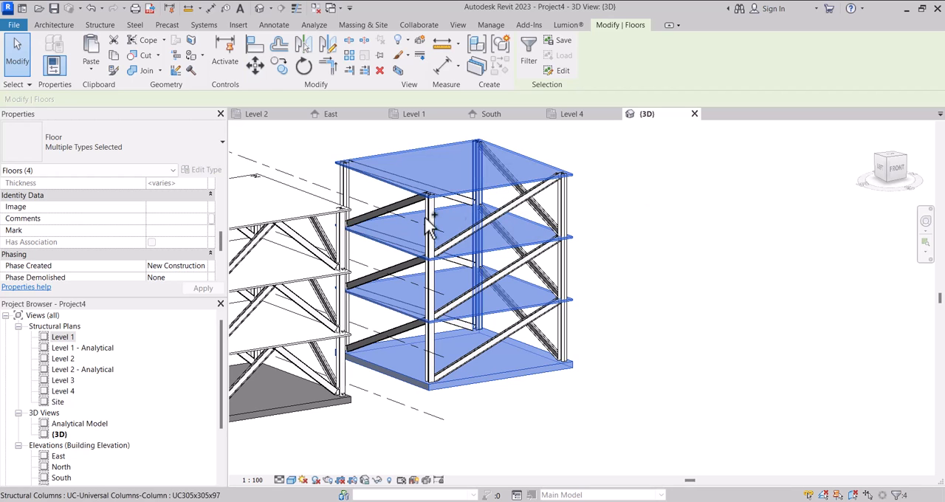
In the Level 1 plan, copy the selected floors 12300 mm east of the third structure to start a fourth one.
double_click(64, 337)
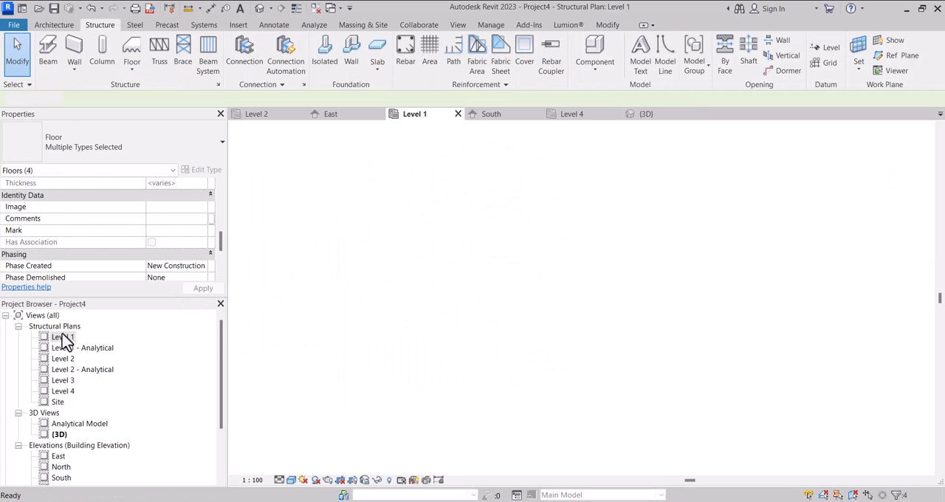
left_click(277, 72)
scroll(421, 252, "up", 5)
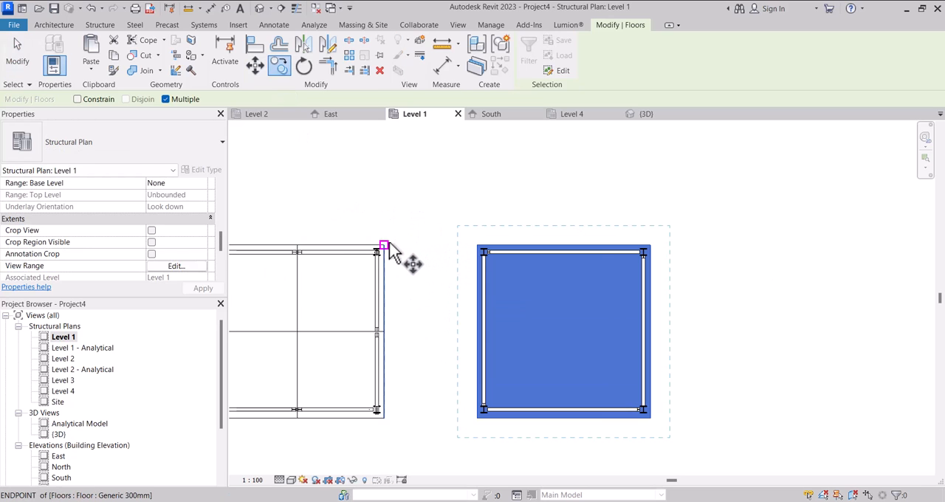
left_click(390, 251)
scroll(391, 249, "down", 2)
scroll(576, 249, "up", 3)
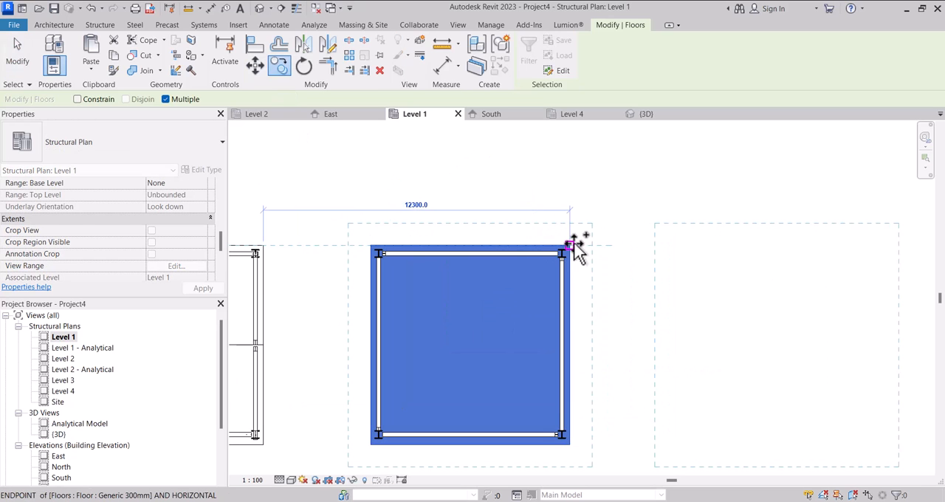
scroll(574, 249, "down", 4)
left_click(566, 250)
key("Escape")
key("Escape")
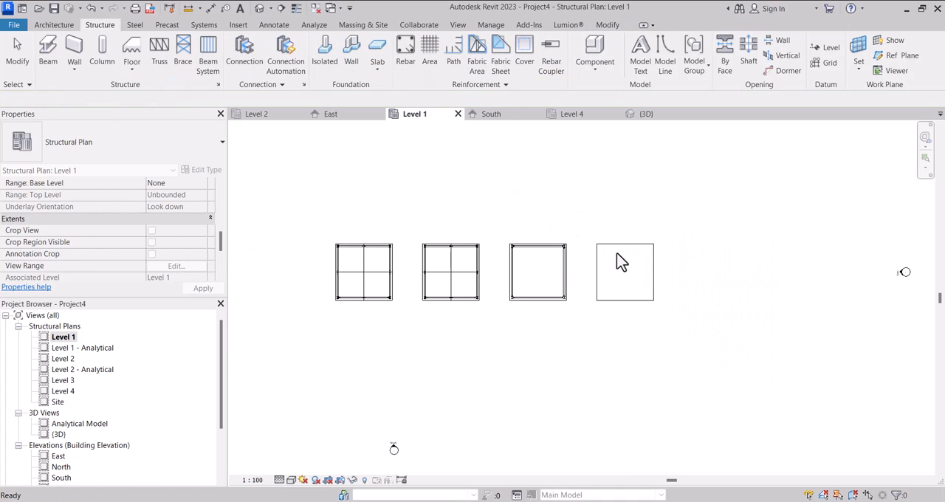
Select the four corner columns of the third structure in the Level 1 plan.
scroll(573, 275, "down", 2)
scroll(620, 296, "up", 2)
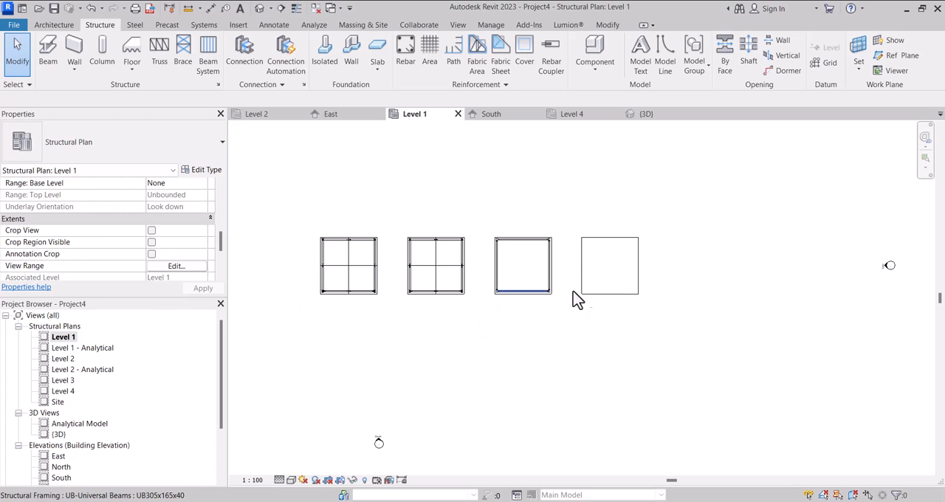
scroll(606, 277, "up", 2)
scroll(477, 322, "up", 3)
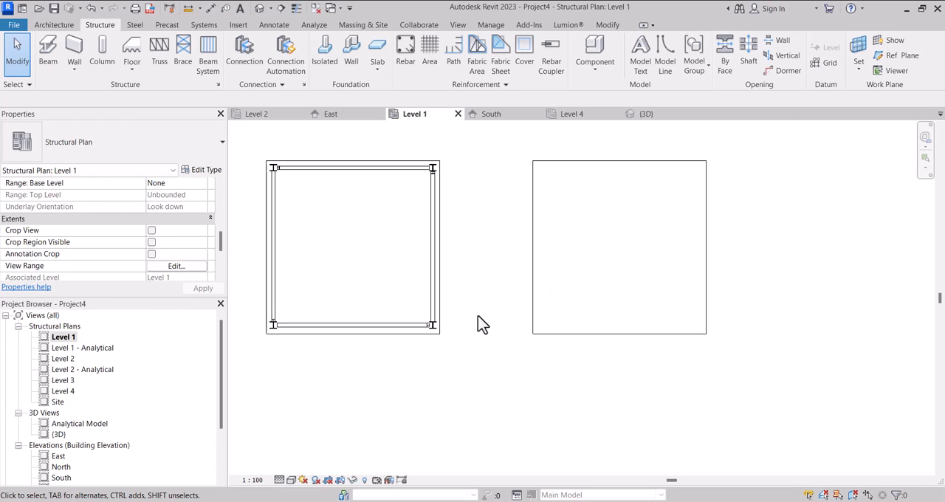
left_click(433, 329)
scroll(434, 330, "down", 2)
scroll(295, 331, "up", 5)
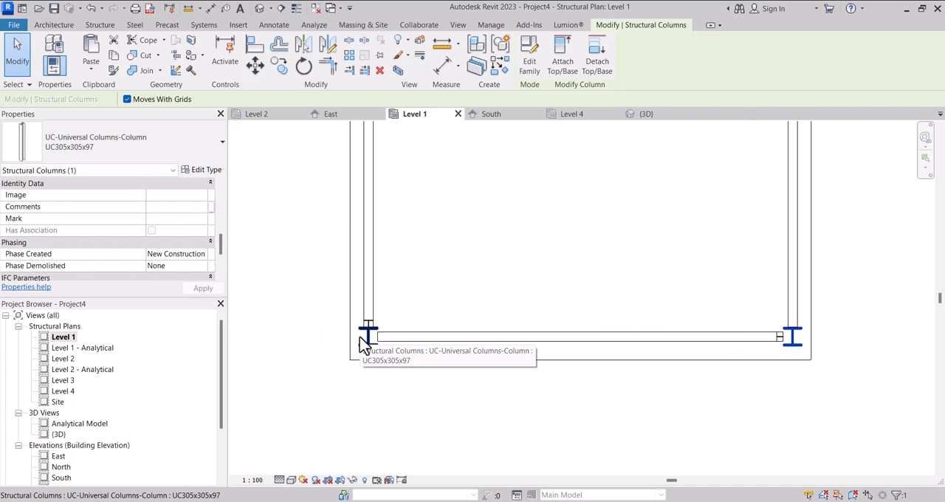
left_click(360, 338, "ctrl")
scroll(369, 371, "down", 6)
scroll(367, 185, "up", 2)
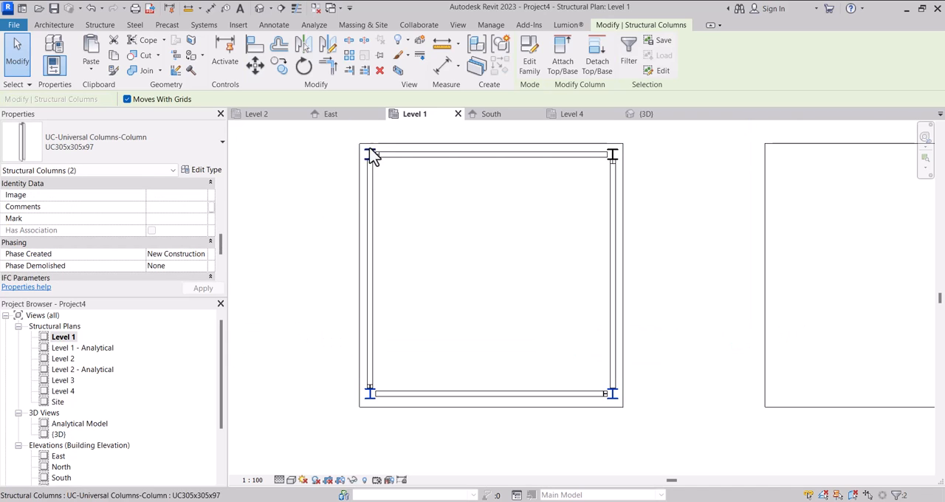
left_click(373, 156, "ctrl")
left_click(618, 154, "ctrl")
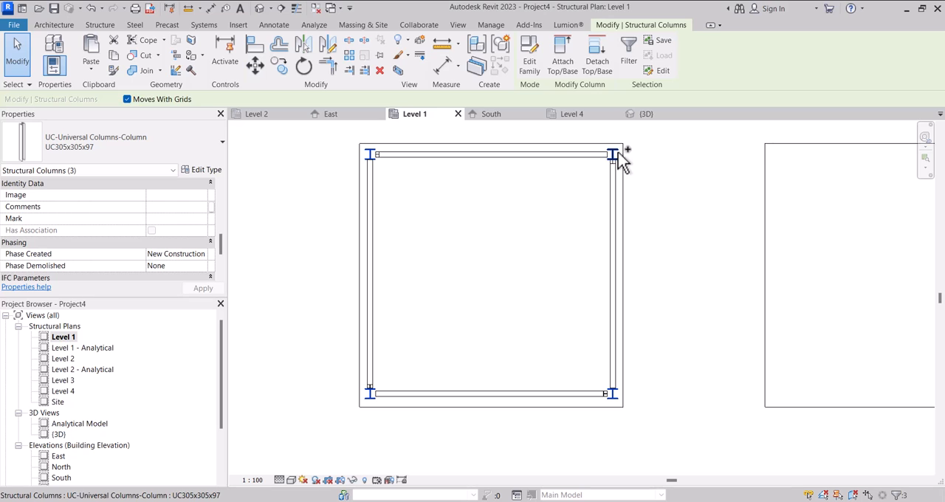
Copy the selected corner columns 12300 mm east onto the fourth structure's floor.
scroll(666, 251, "down", 1)
left_click(285, 65)
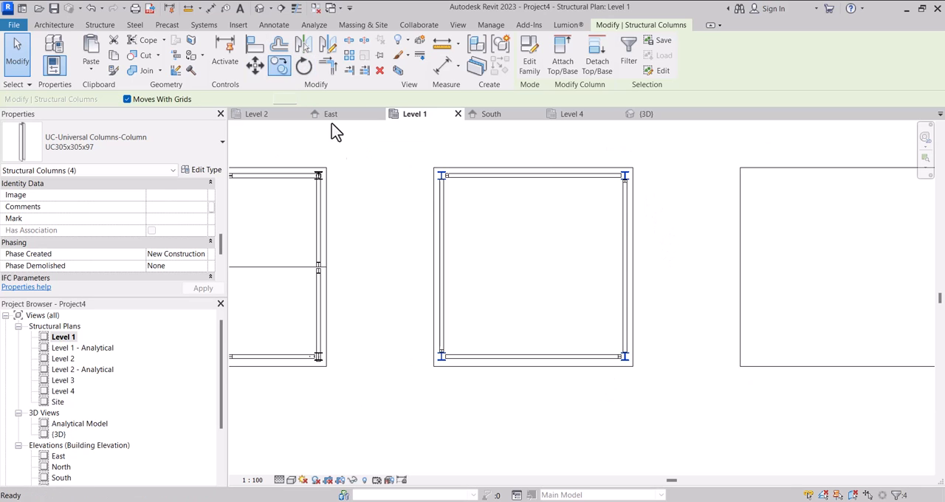
left_click(330, 169)
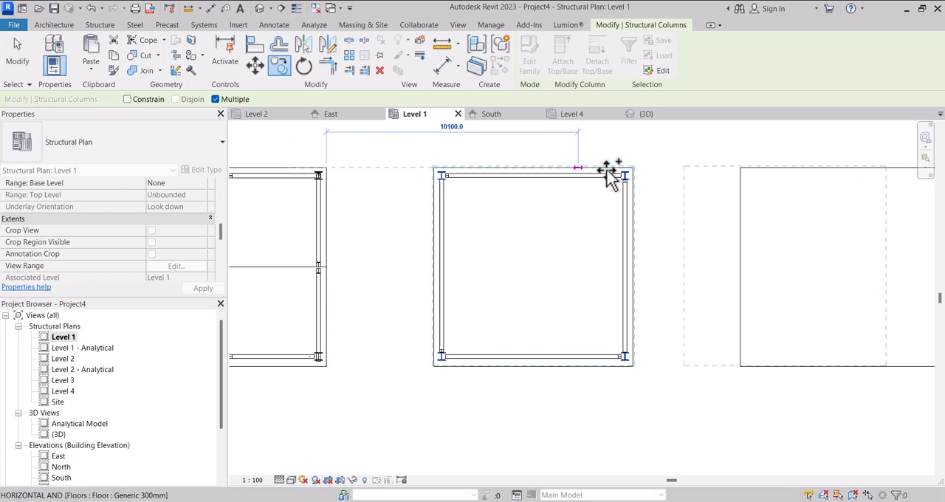
scroll(612, 173, "up", 1)
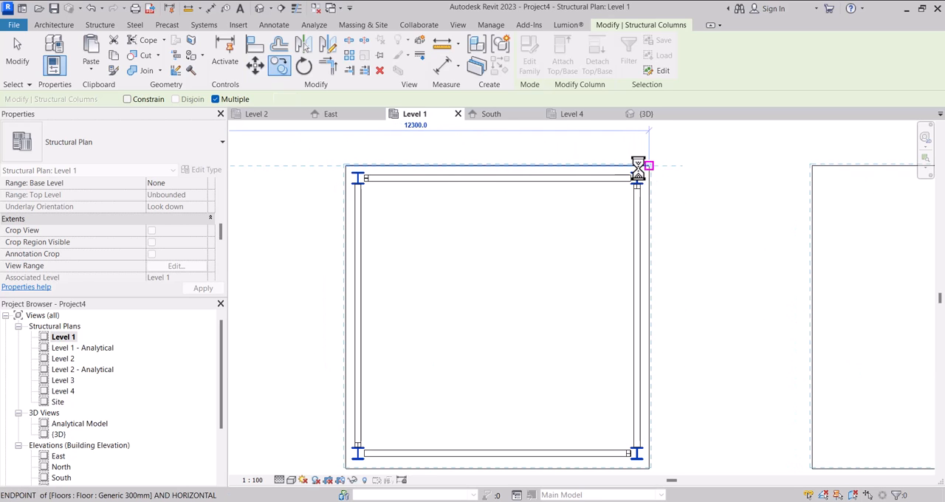
left_click(638, 168)
scroll(638, 170, "down", 3)
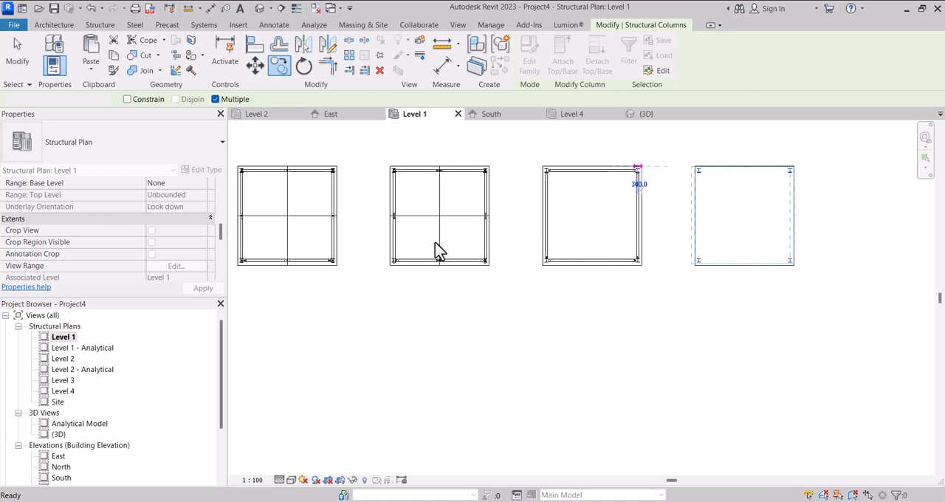
key("Escape")
scroll(463, 241, "down", 4)
scroll(635, 216, "up", 2)
scroll(475, 274, "down", 2)
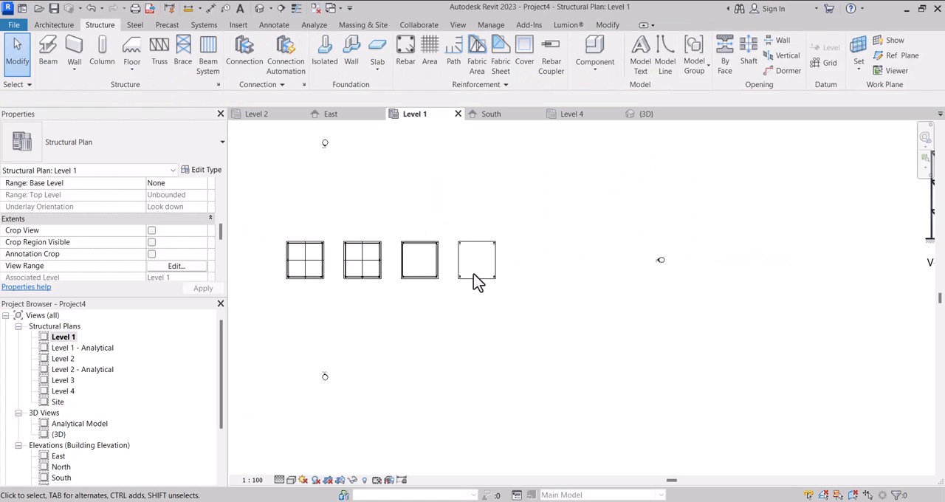
Try placing a brace between the south corner columns of the fourth structure, and undo it.
scroll(474, 274, "up", 2)
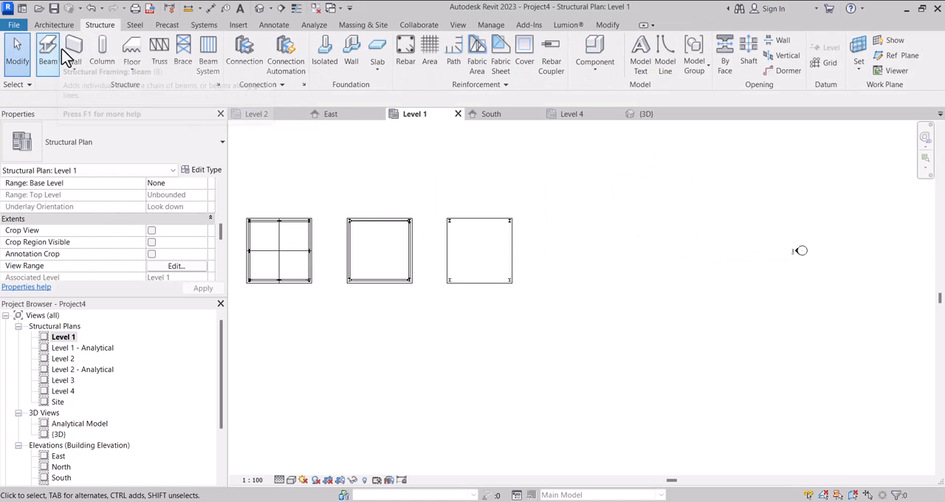
left_click(188, 52)
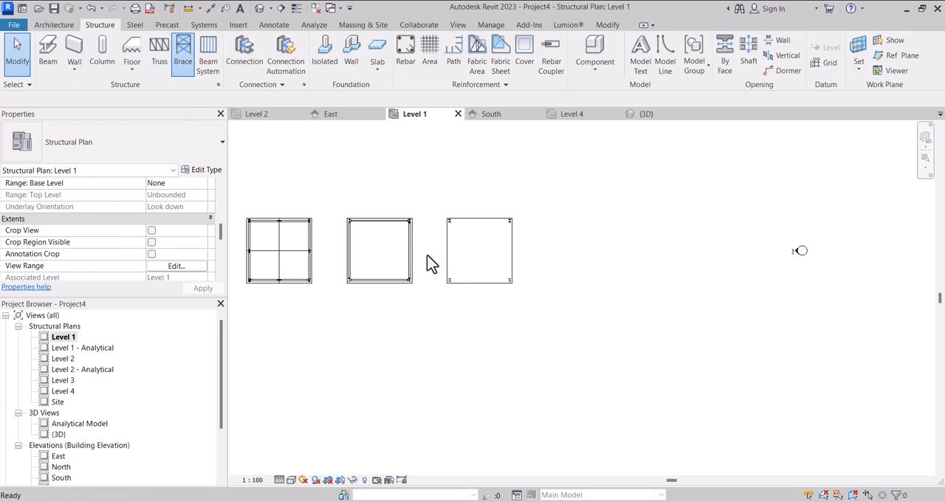
scroll(453, 277, "up", 4)
left_click(443, 296)
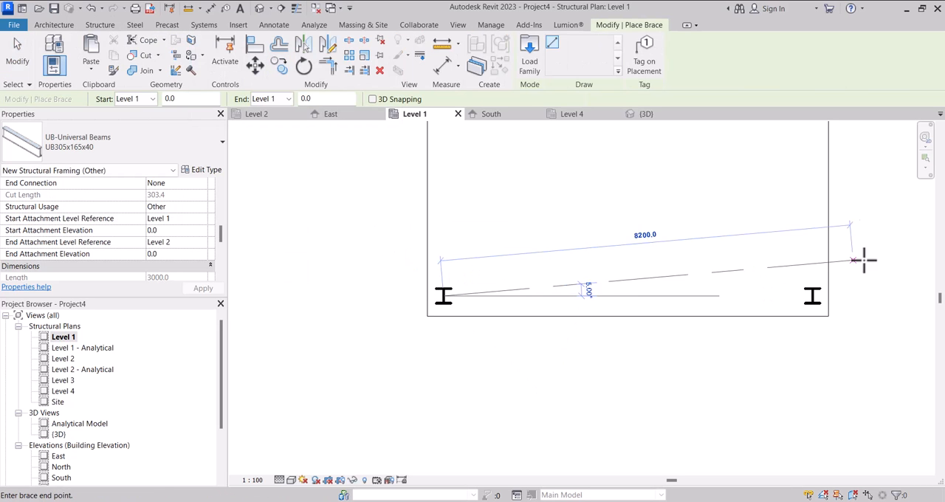
left_click(813, 296)
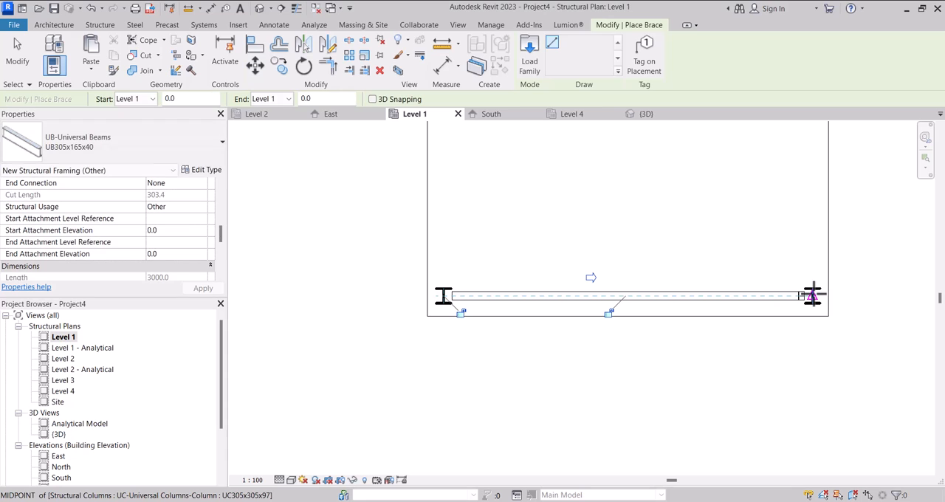
scroll(812, 295, "up", 2)
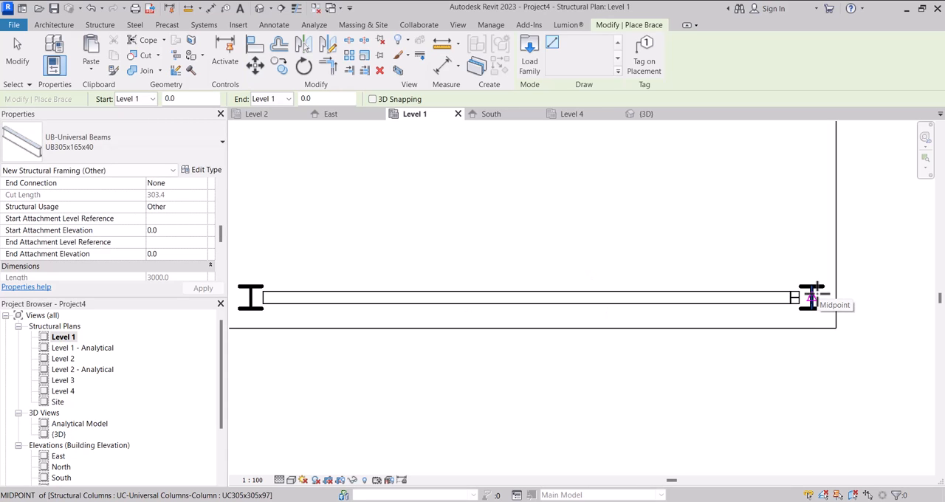
scroll(825, 288, "down", 2)
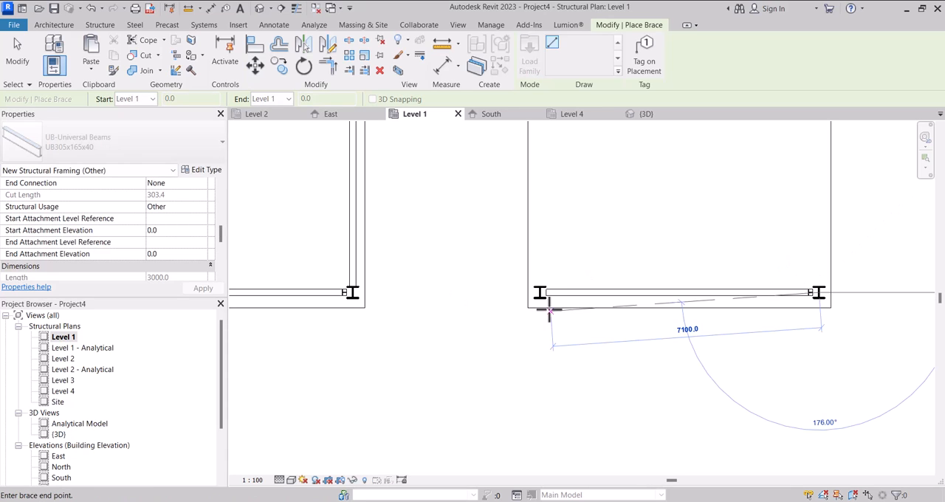
key("Escape")
key("Escape")
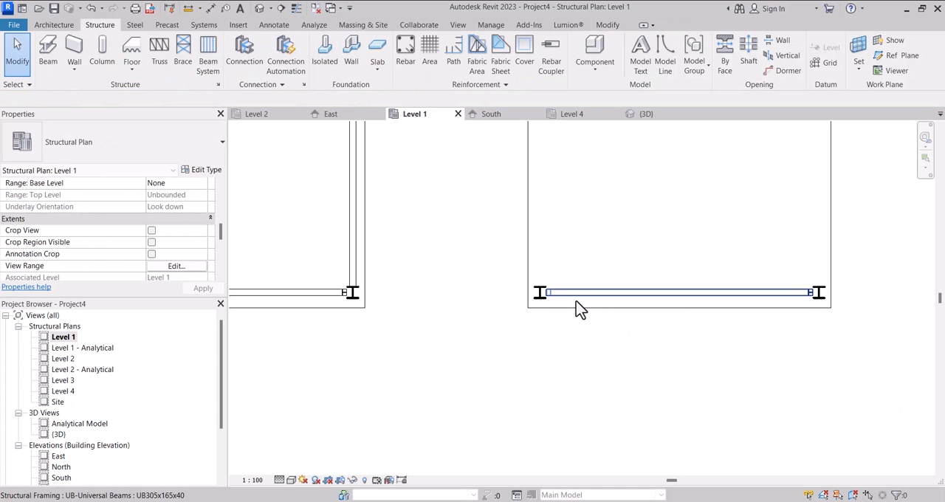
key("ctrl+z")
Place a UB305x165x40 brace from the southwest to the southeast corner column of the fourth structure.
left_click(183, 65)
scroll(167, 242, "up", 1)
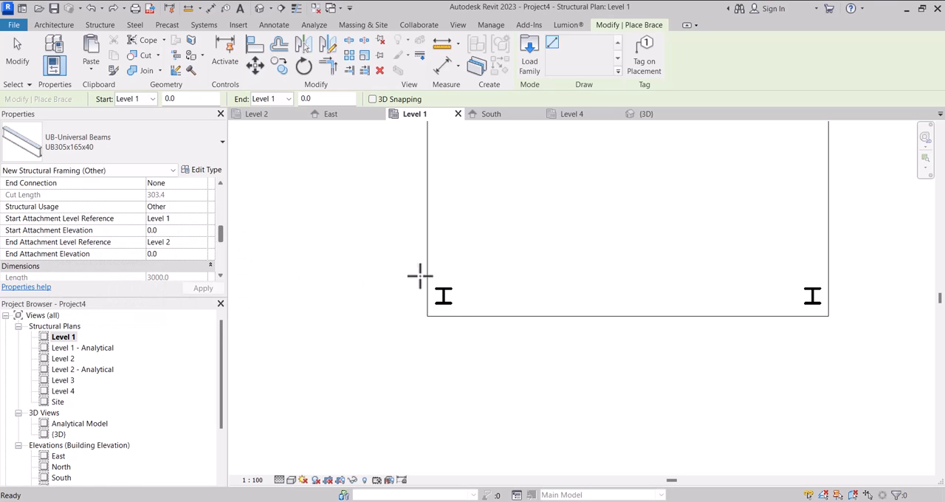
scroll(444, 296, "up", 1)
left_click(444, 295)
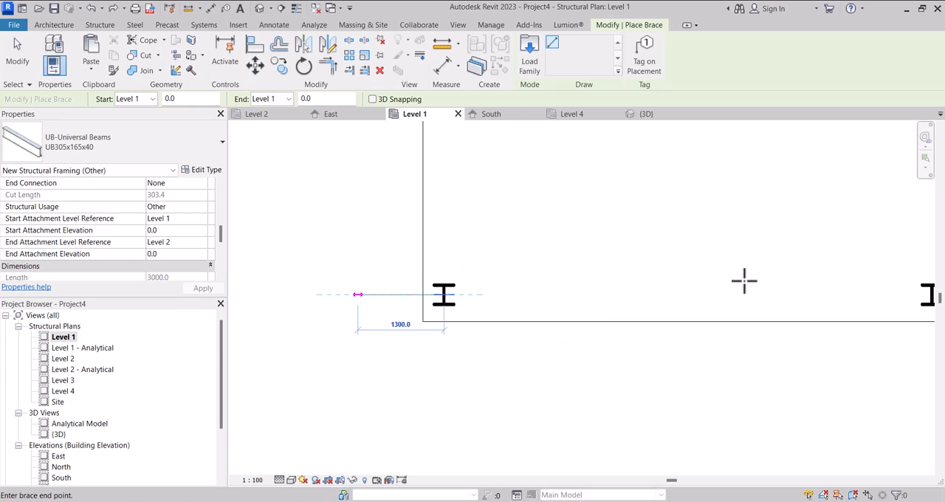
scroll(739, 292, "down", 2)
scroll(686, 288, "up", 2)
left_click(690, 286)
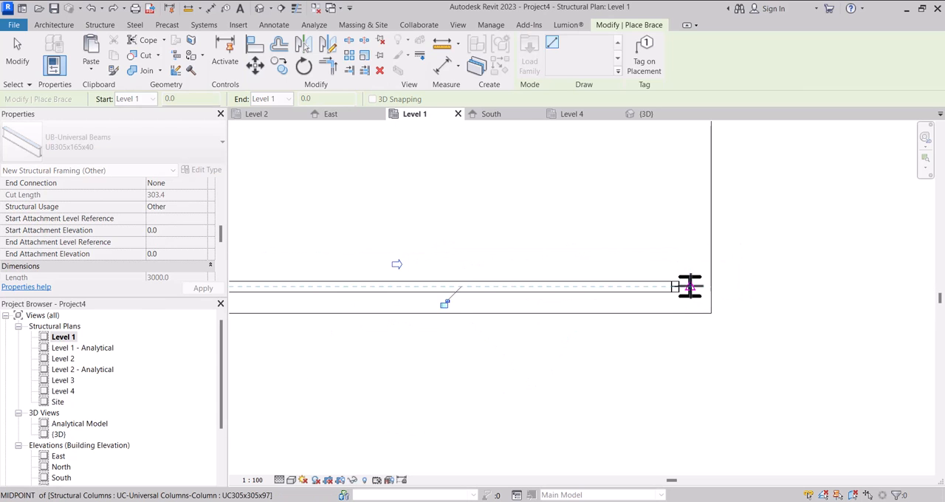
scroll(690, 287, "down", 2)
scroll(690, 287, "up", 1)
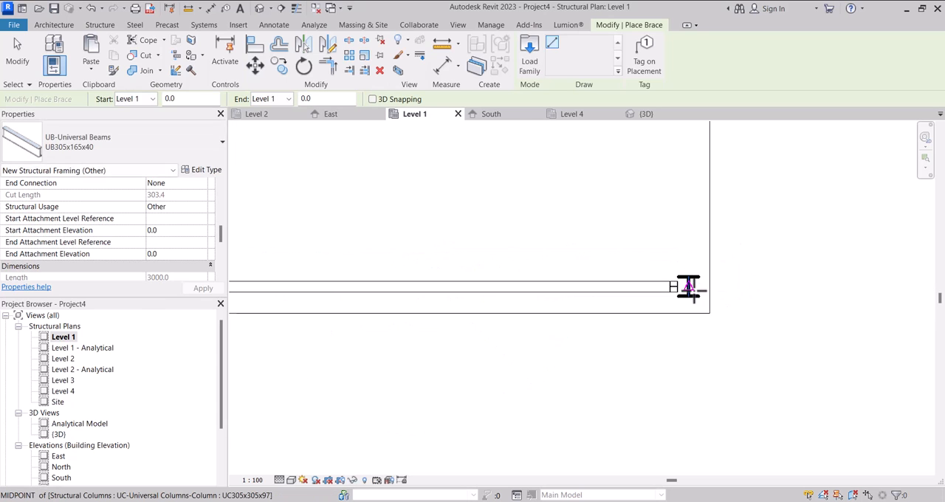
Place a second UB305x165x40 brace from the southeast to the southwest corner column of the fourth structure, and check the crossed pair in 3D.
left_click(689, 287)
scroll(430, 293, "down", 1)
scroll(421, 284, "up", 1)
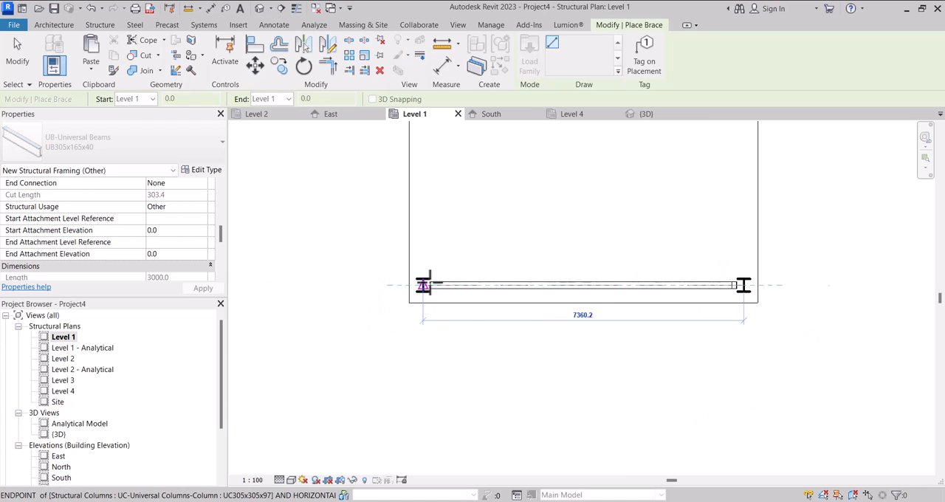
left_click(423, 285)
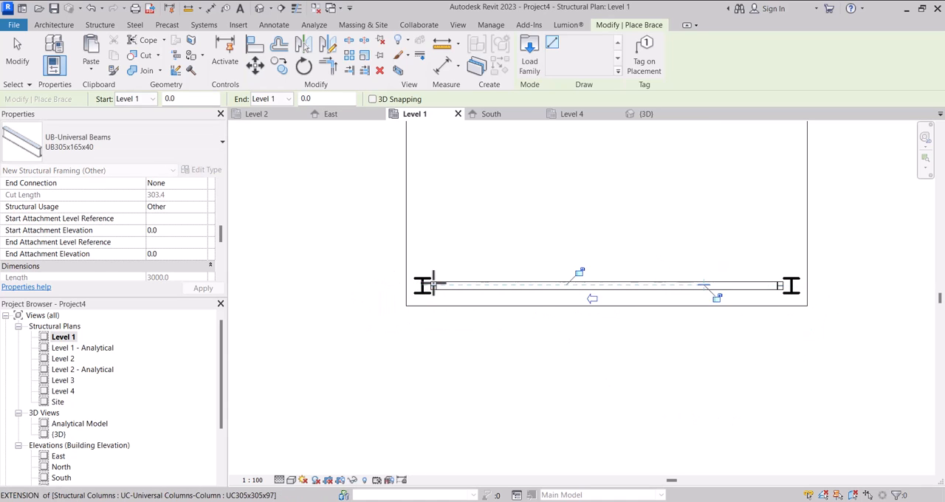
scroll(431, 283, "down", 2)
key("Escape")
key("Escape")
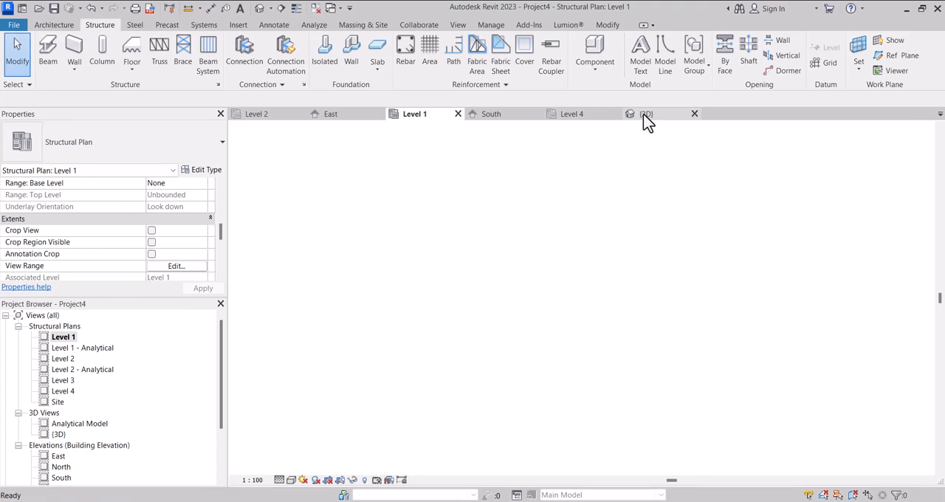
left_click(644, 114)
middle_click_drag(595, 289, 614, 323, "shift")
Select both crossed south braces of the fourth structure in the Level 1 plan, excluding the columns and floor.
double_click(63, 337)
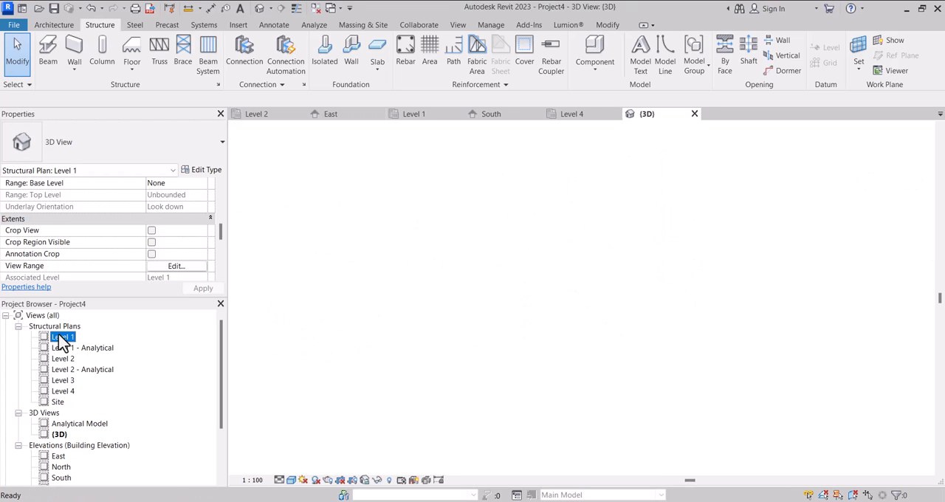
scroll(492, 294, "up", 4)
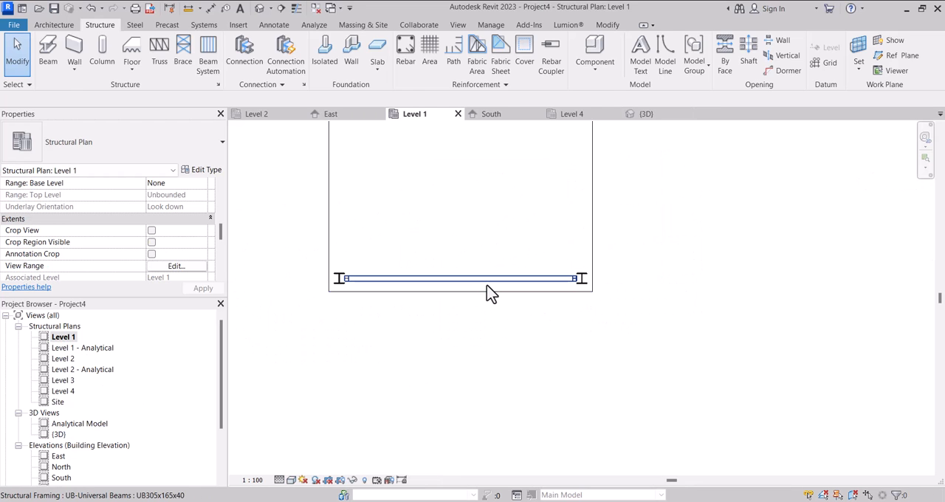
left_click(487, 280)
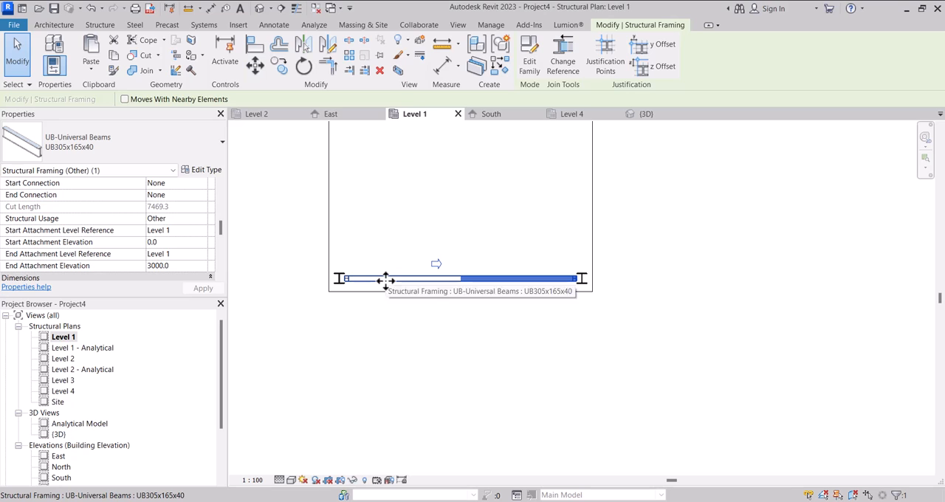
scroll(355, 274, "up", 2)
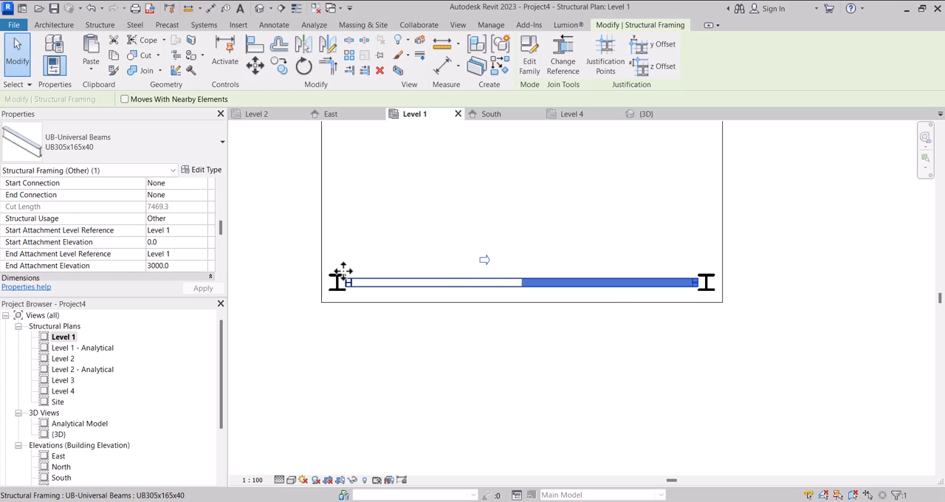
left_click_drag(343, 259, 700, 330)
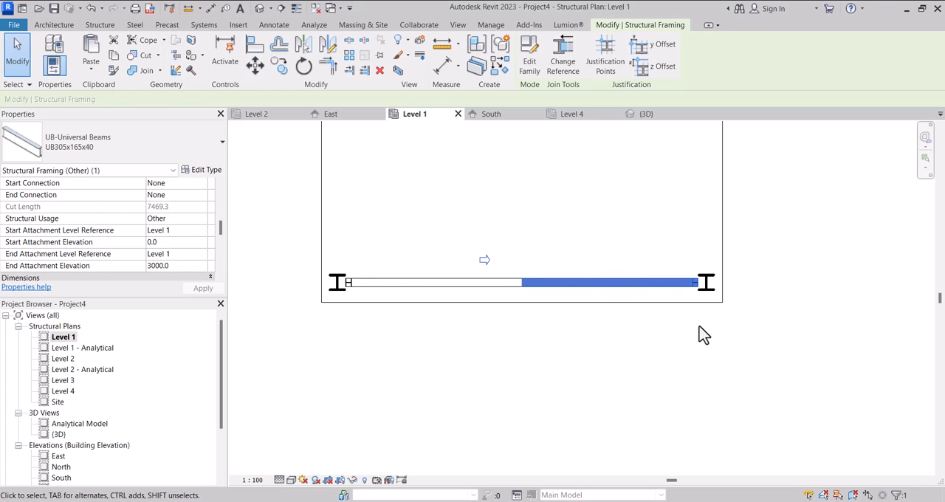
left_click(334, 241)
left_click_drag(329, 230, 713, 327)
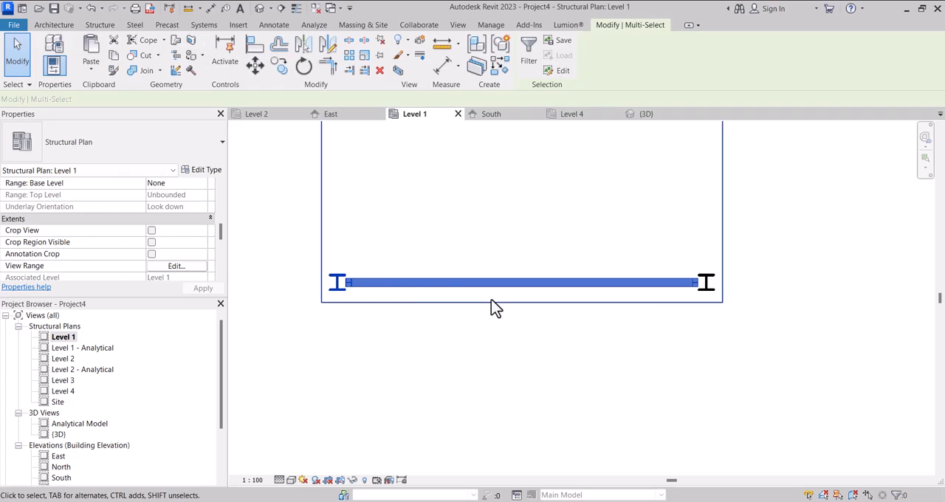
left_click_drag(290, 249, 389, 317, "shift")
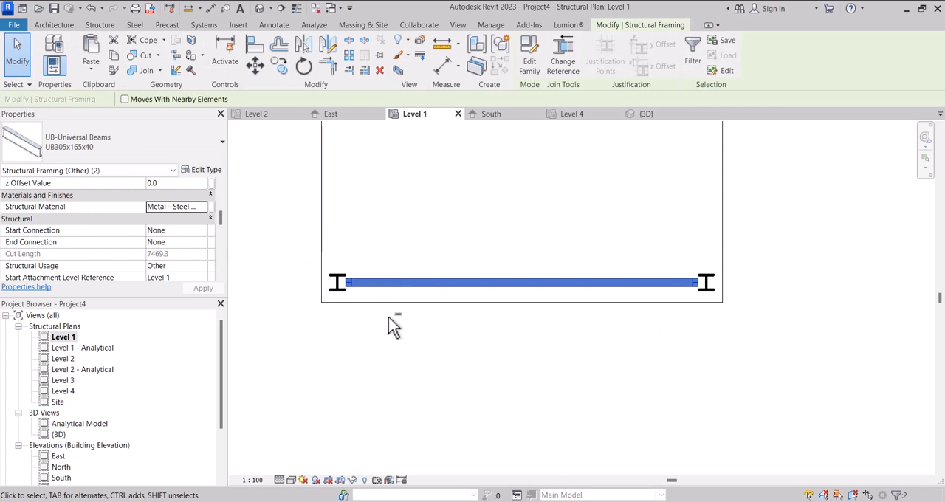
scroll(354, 203, "down", 2)
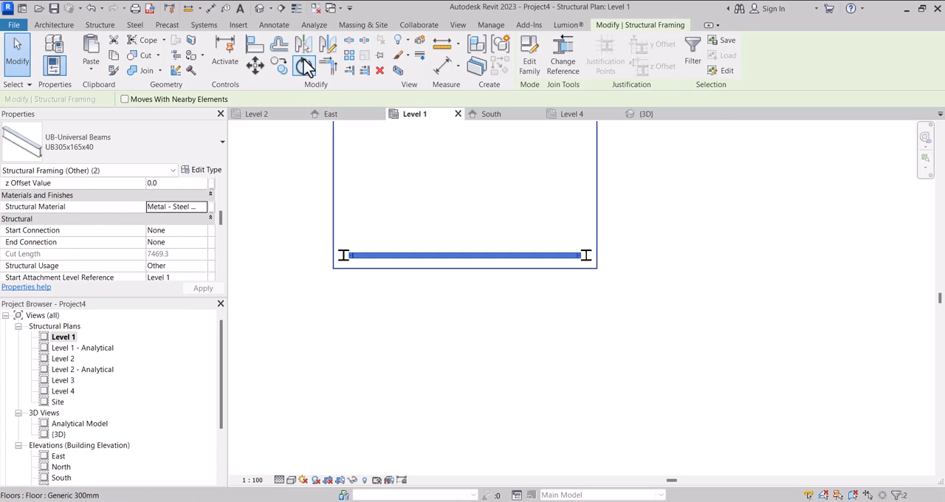
Mirror a copy of the crossed south braces onto the fourth structure's north side about a drawn axis.
left_click(327, 48)
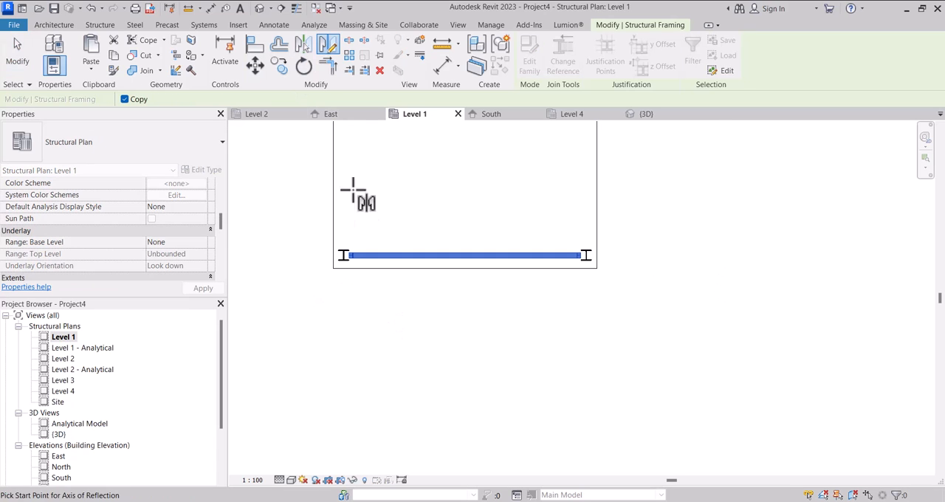
scroll(345, 170, "down", 1)
scroll(345, 172, "down", 1)
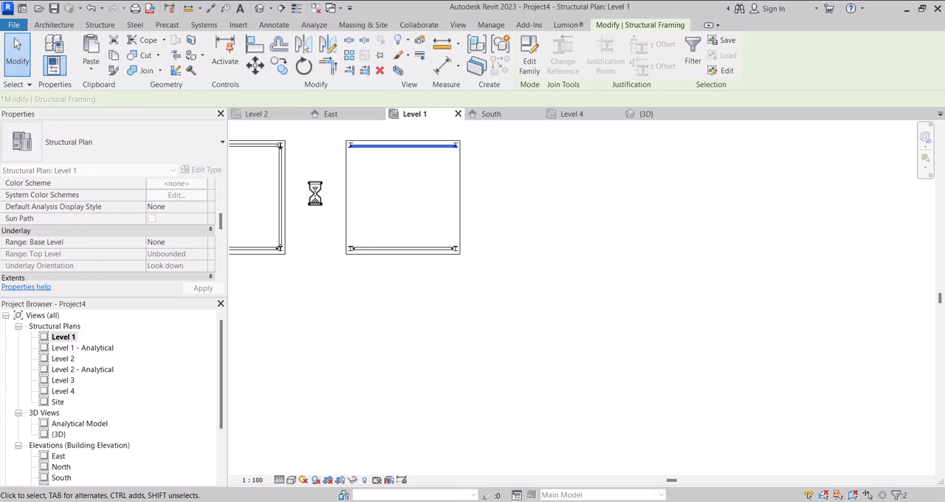
scroll(355, 140, "up", 5)
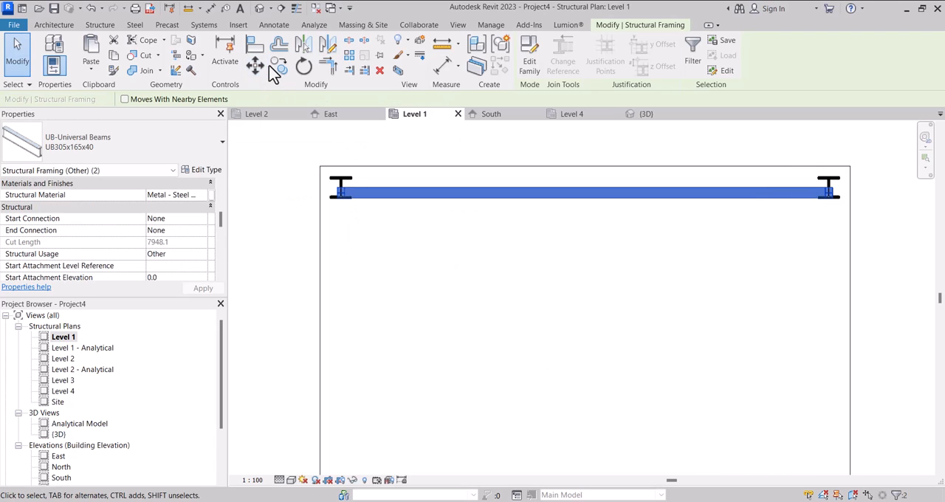
Move the mirrored north braces about 80 mm north so they align with the middle of the corner columns.
left_click(255, 65)
scroll(348, 198, "up", 3)
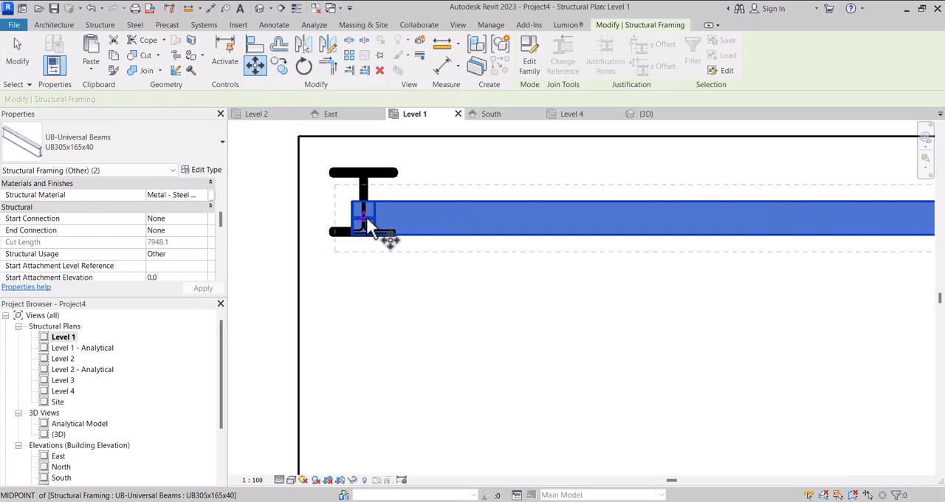
left_click(367, 221)
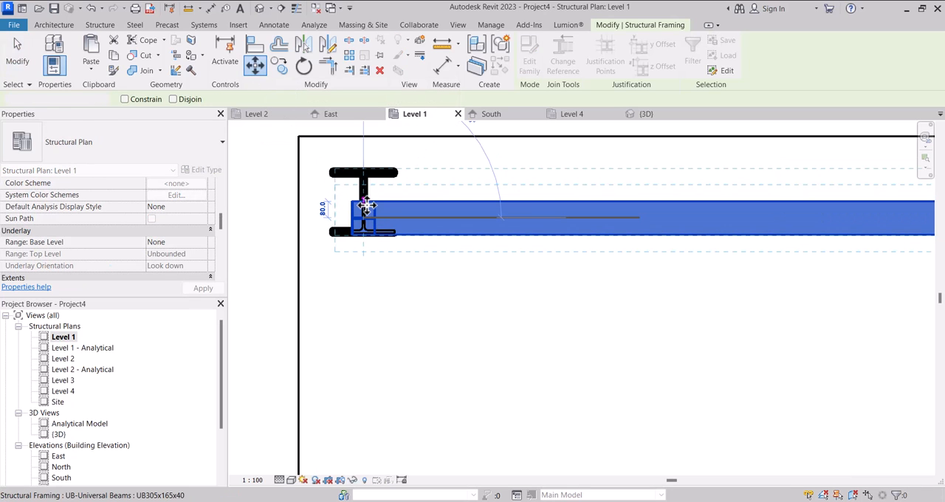
left_click(366, 206)
scroll(367, 205, "down", 2)
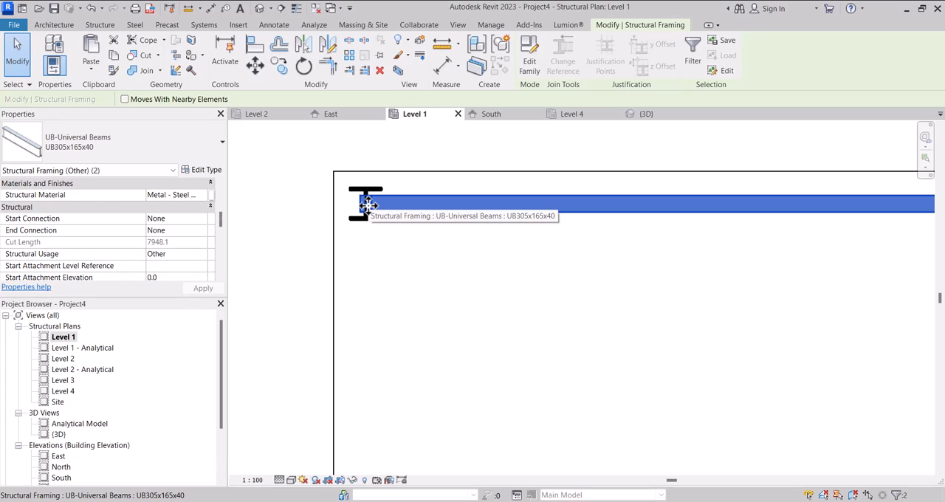
scroll(400, 190, "down", 3)
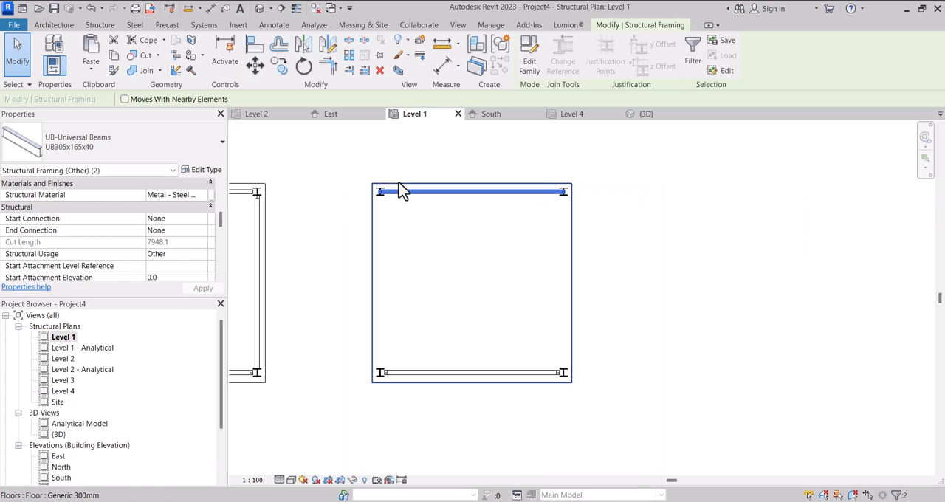
Rotate a copy of the crossed north braces by 90 degrees.
left_click(303, 68)
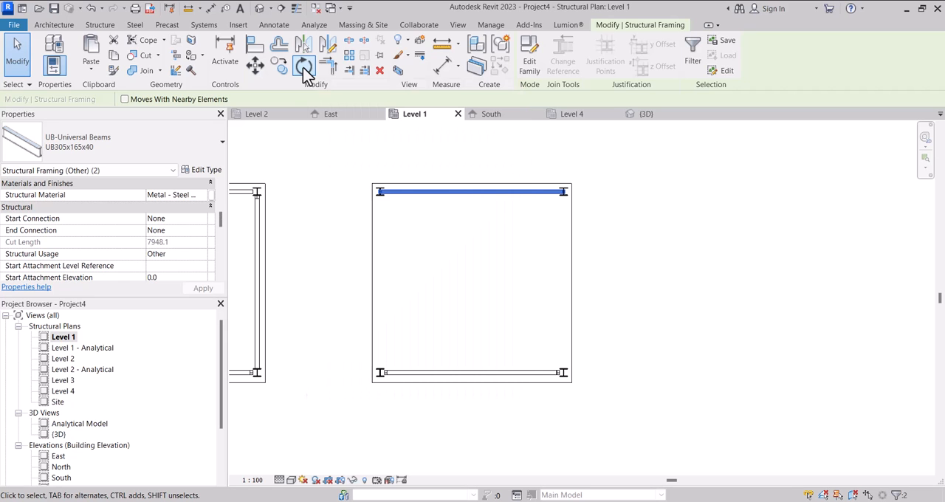
left_click(419, 231)
type("90")
key("Return")
scroll(440, 259, "down", 2)
Move the rotated braces from their north end to the northwest corner column, along the fourth structure's west side.
left_click(254, 67)
scroll(445, 185, "up", 5)
scroll(496, 194, "up", 2)
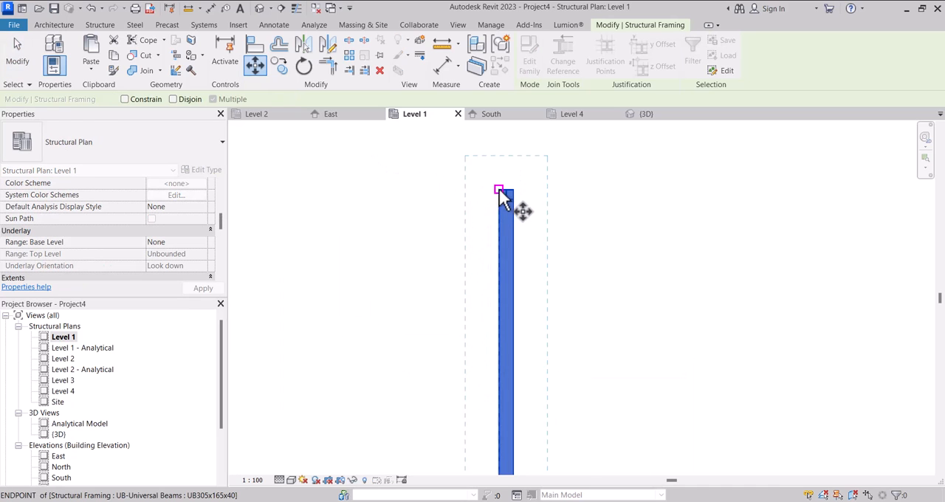
left_click(506, 194)
scroll(337, 317, "down", 3)
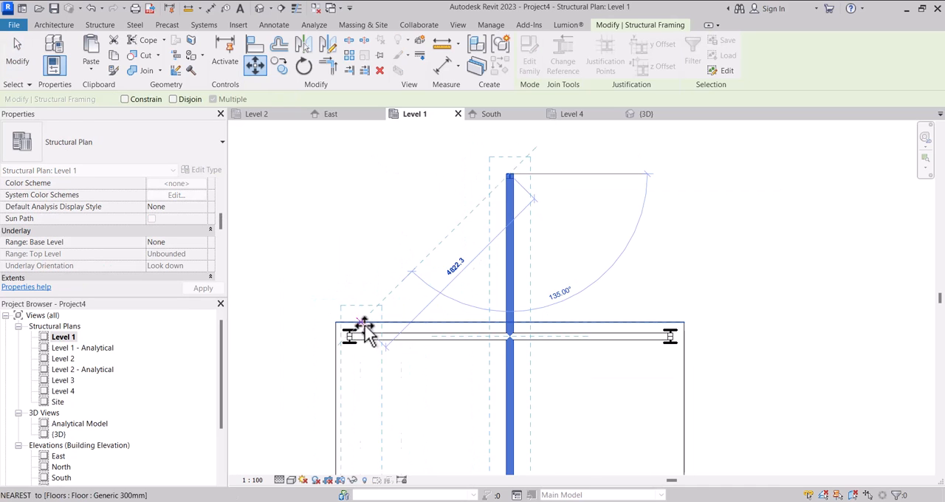
scroll(353, 333, "up", 4)
scroll(344, 347, "up", 2)
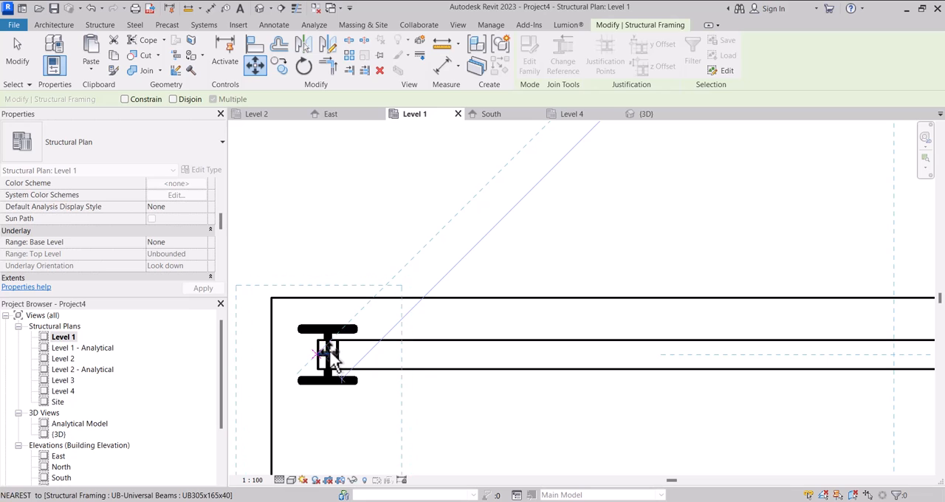
left_click(342, 347)
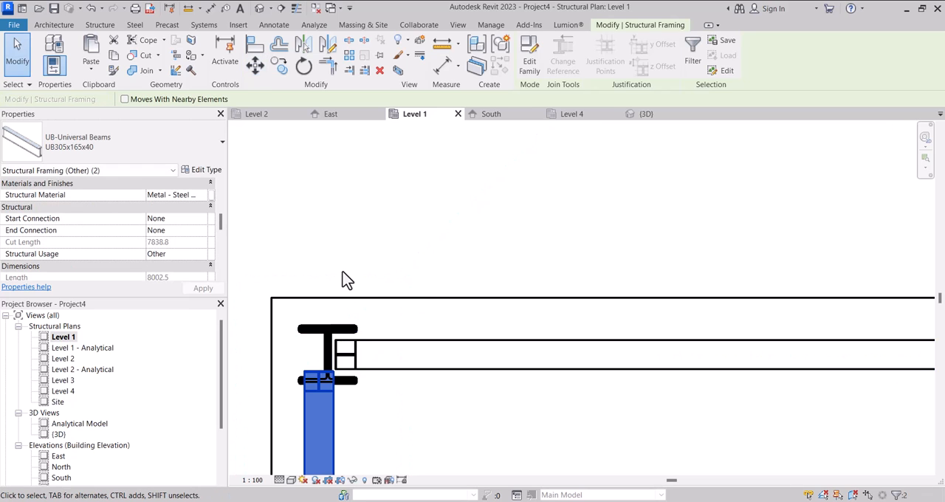
scroll(351, 262, "down", 3)
scroll(350, 253, "down", 4)
scroll(350, 382, "up", 3)
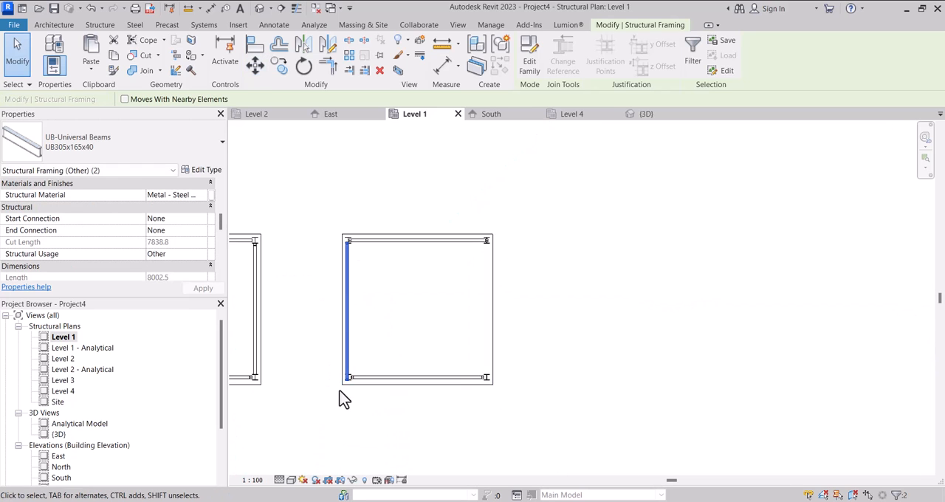
Move the west braces about 52 mm east to line up with the midpoint of the southwest corner column.
scroll(362, 378, "up", 2)
key("v")
scroll(340, 367, "up", 2)
left_click(334, 356)
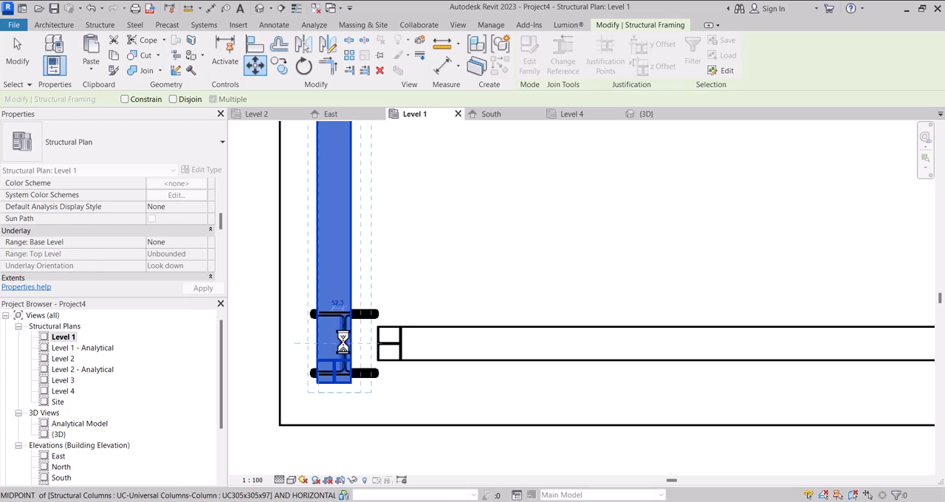
left_click(342, 341)
scroll(350, 346, "down", 4)
scroll(349, 310, "down", 2)
scroll(354, 199, "up", 5)
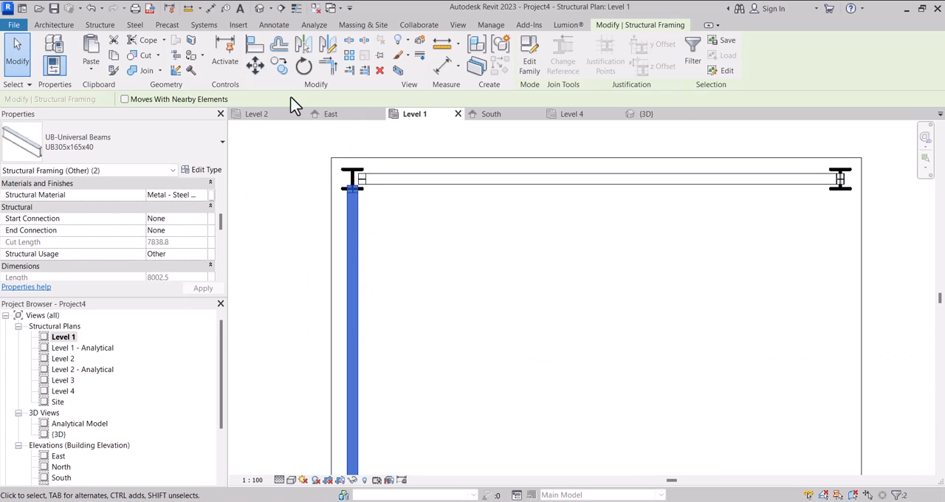
Move the west braces 100 mm north into the northwest corner column, and inspect the fourth structure's bracing in 3D.
left_click(263, 69)
scroll(373, 206, "up", 3)
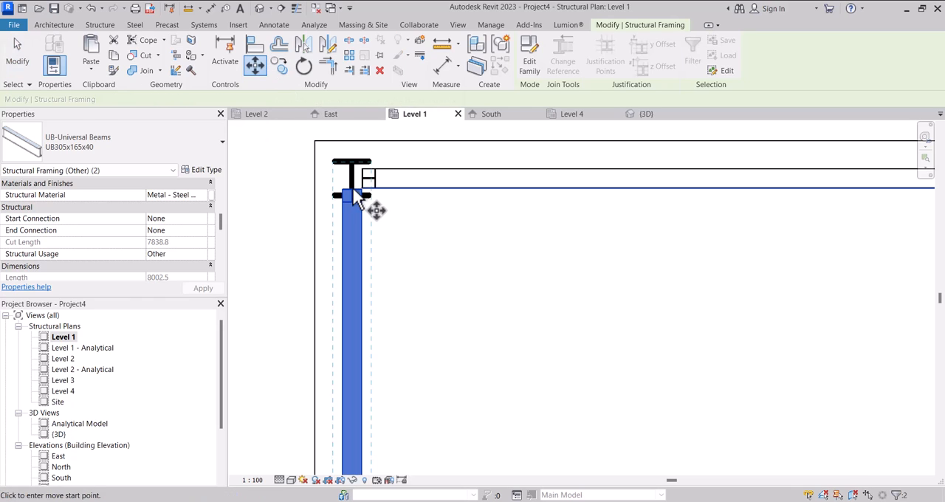
left_click(353, 197)
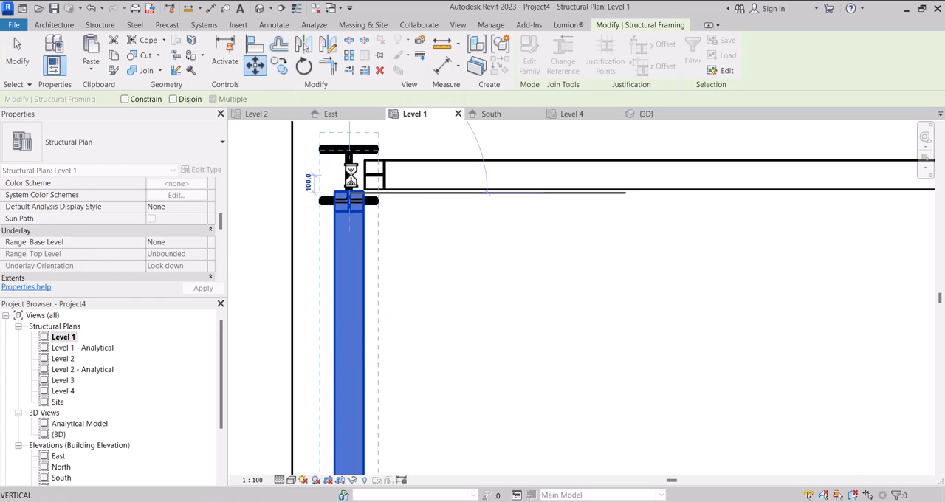
scroll(369, 182, "down", 4)
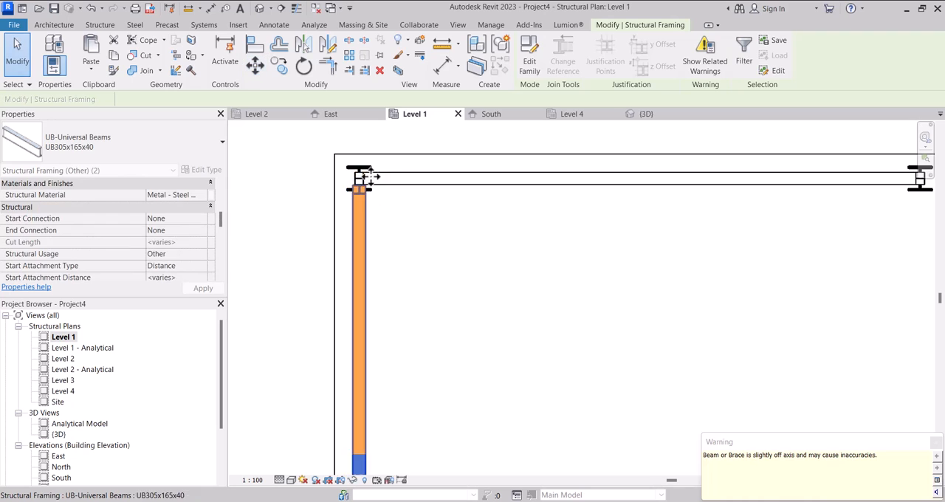
scroll(373, 183, "down", 2)
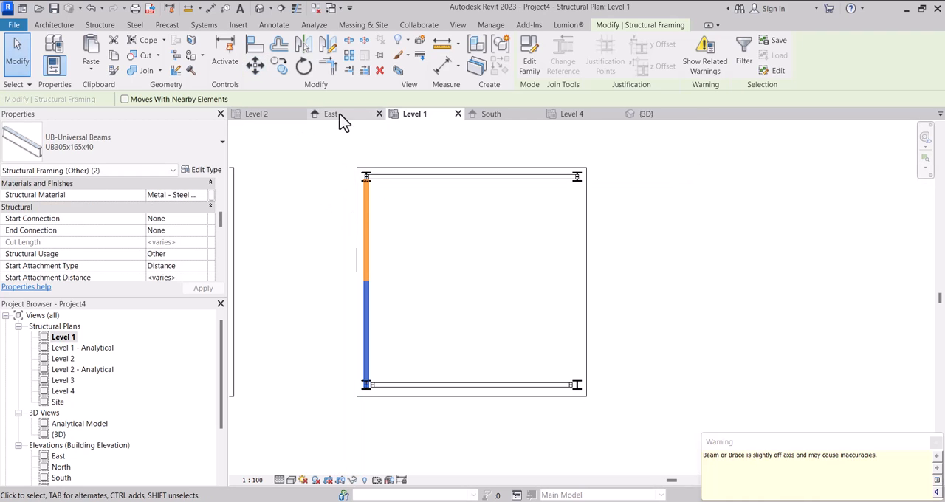
left_click(632, 119)
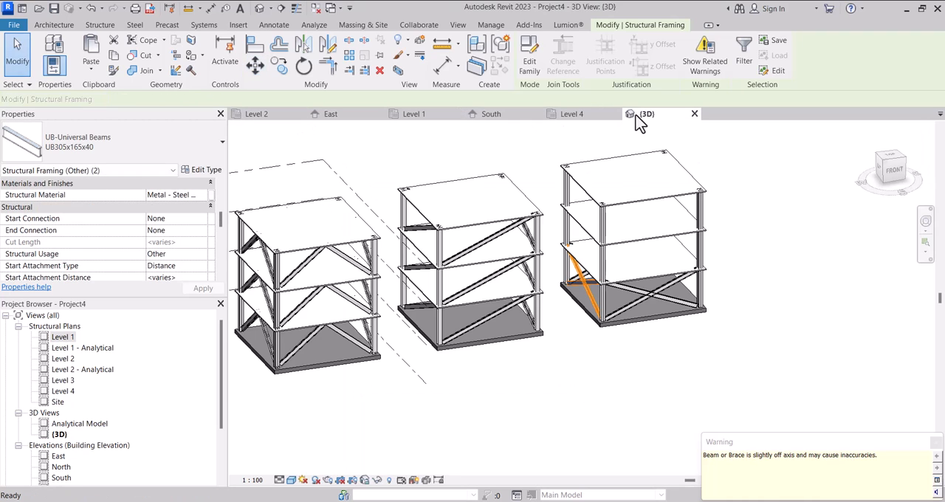
scroll(570, 327, "up", 2)
left_click(574, 362)
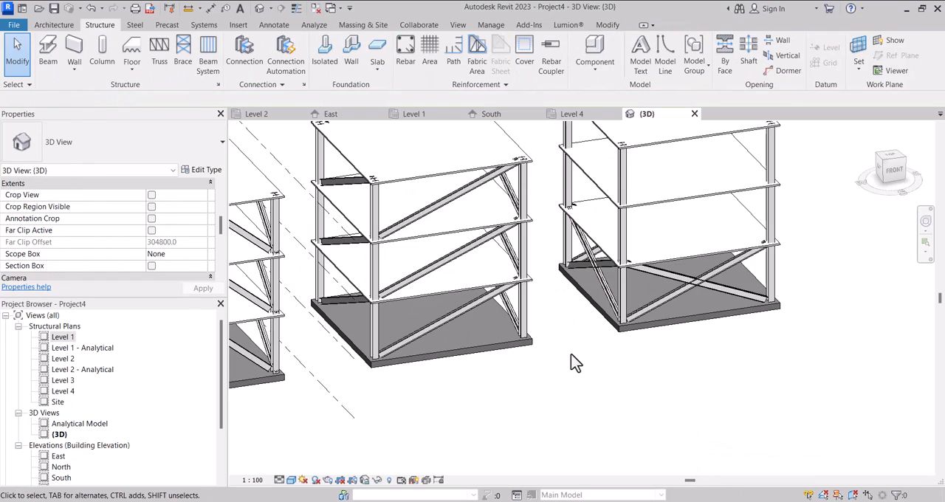
mouse_move(585, 357)
middle_mouse_down("shift")
mouse_move(583, 295)
mouse_move(542, 269)
mouse_move(620, 342)
mouse_move(627, 371)
mouse_move(481, 331)
mouse_move(591, 380)
mouse_move(615, 374)
mouse_move(582, 341)
middle_mouse_up("shift")
scroll(583, 341, "down", 5)
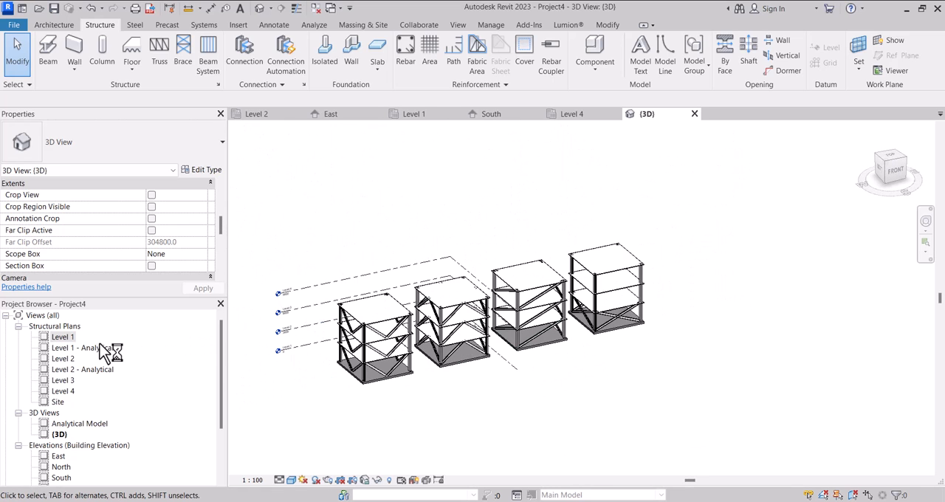
Mirror the two crossed west braces about a drawn axis onto the fourth structure's east side, and inspect the result in 3D.
double_click(70, 338)
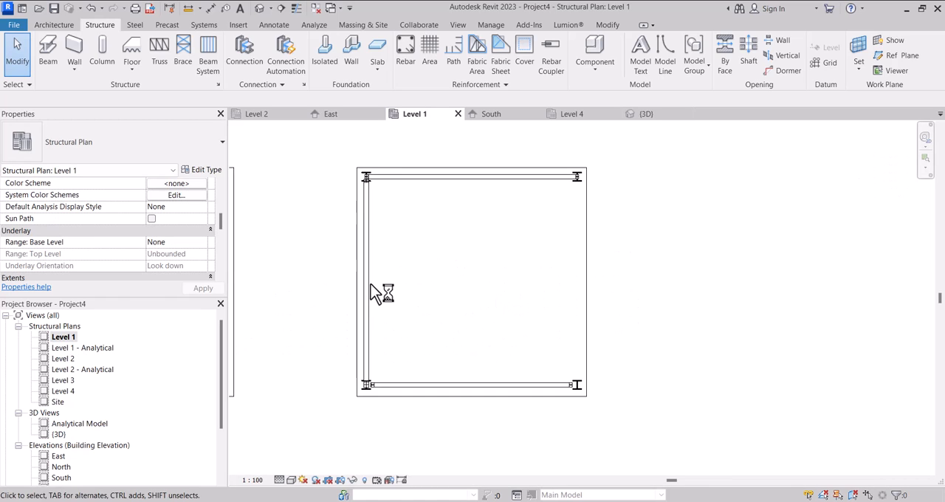
left_click(377, 290)
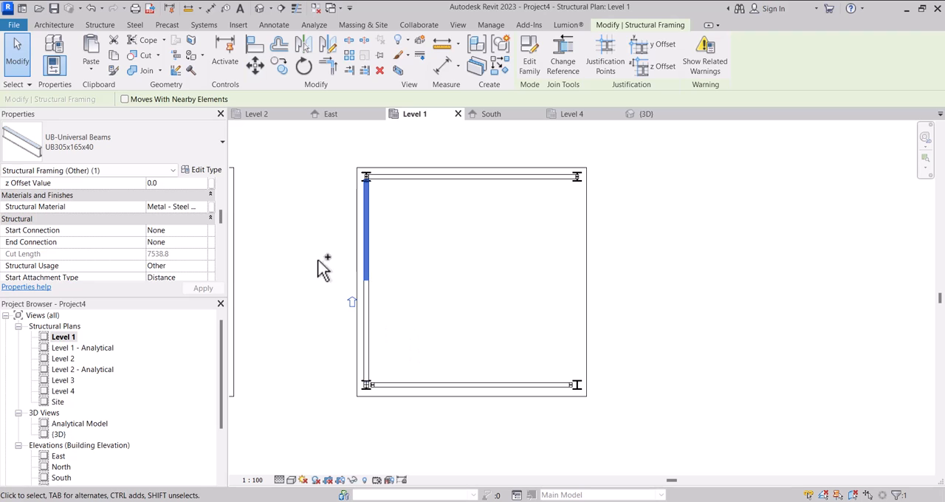
left_click(644, 118)
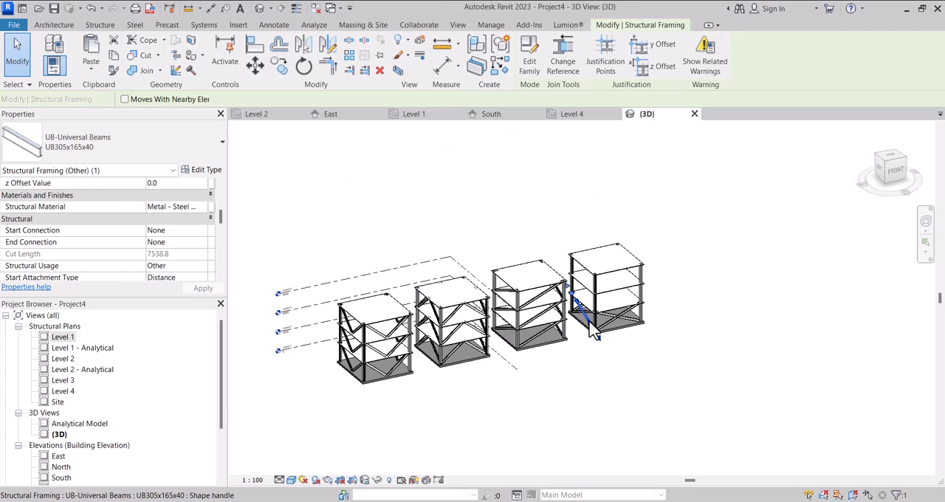
scroll(578, 304, "up", 5)
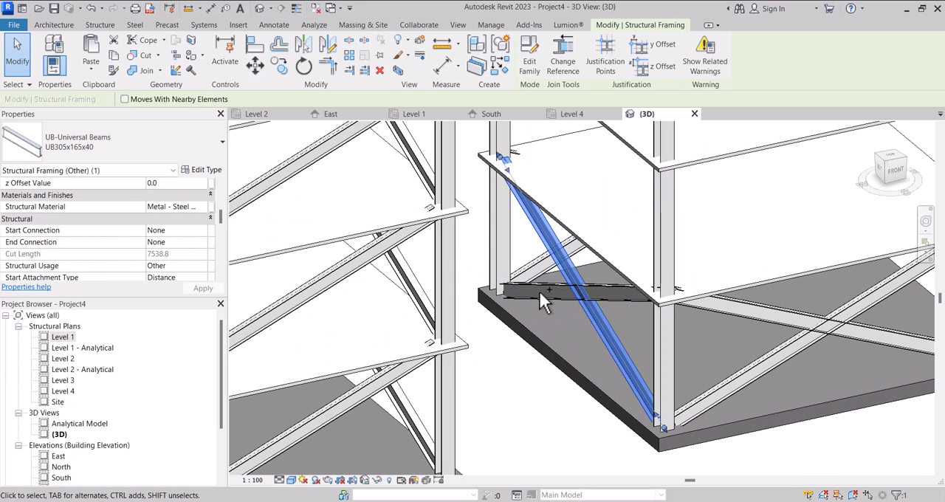
left_click(547, 298, "ctrl")
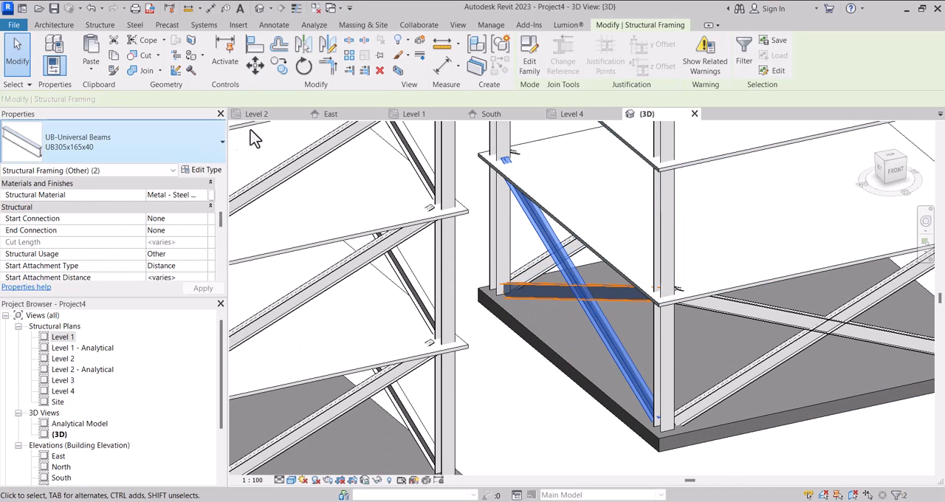
left_click(412, 115)
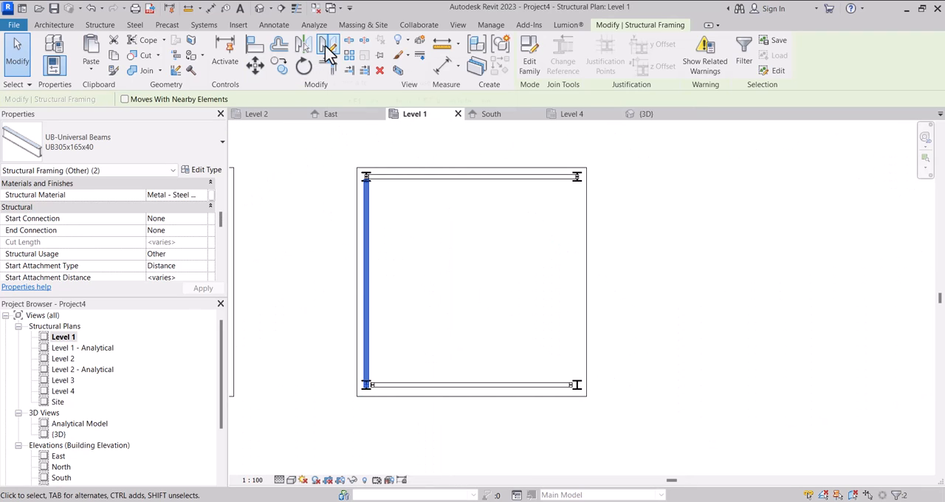
left_click(326, 44)
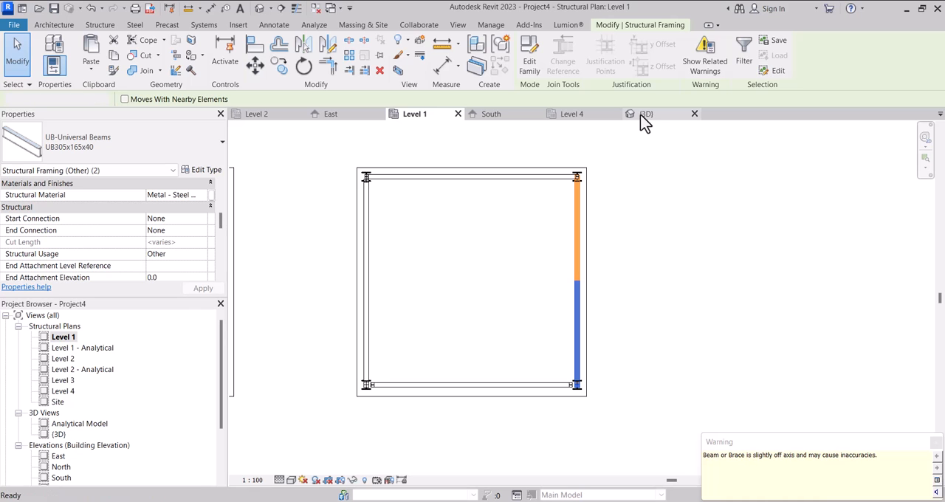
scroll(456, 231, "down", 3)
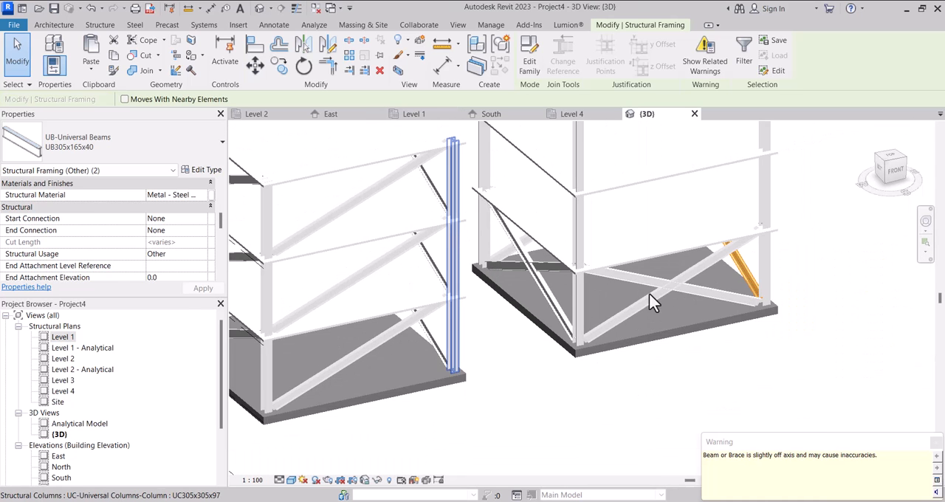
middle_click_drag(686, 310, 665, 240, "shift")
left_click(530, 354)
In the front view, copy the fourth structure's lowest-storey X-bracing and paste it aligned to selected levels, including Level 2.
left_click(887, 171)
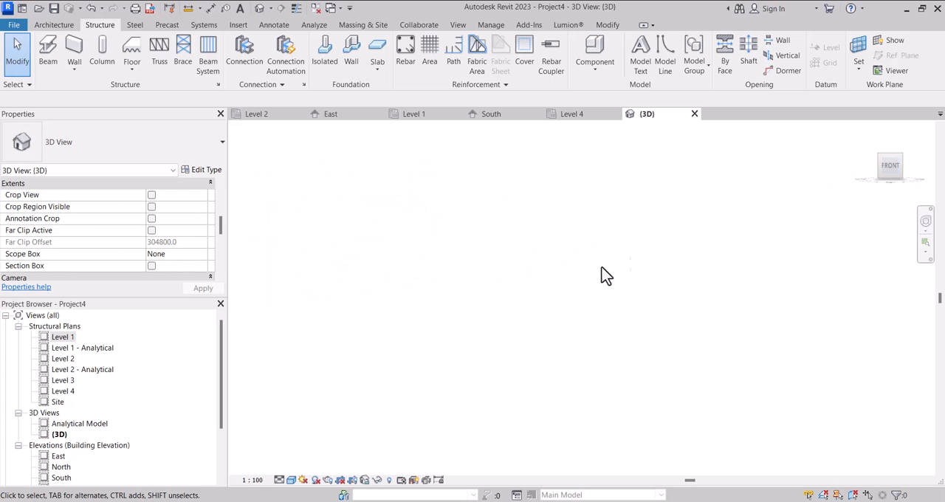
scroll(587, 306, "up", 2)
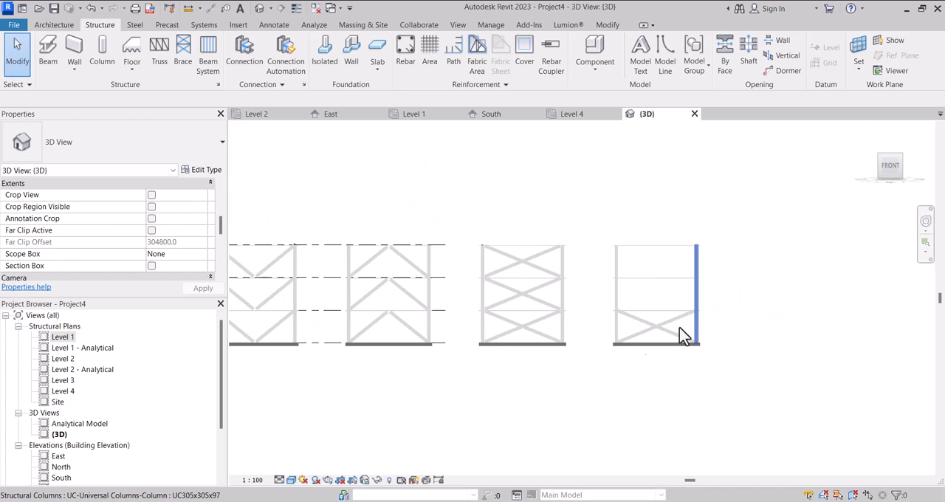
scroll(615, 327, "up", 2)
left_click_drag(597, 295, 795, 362)
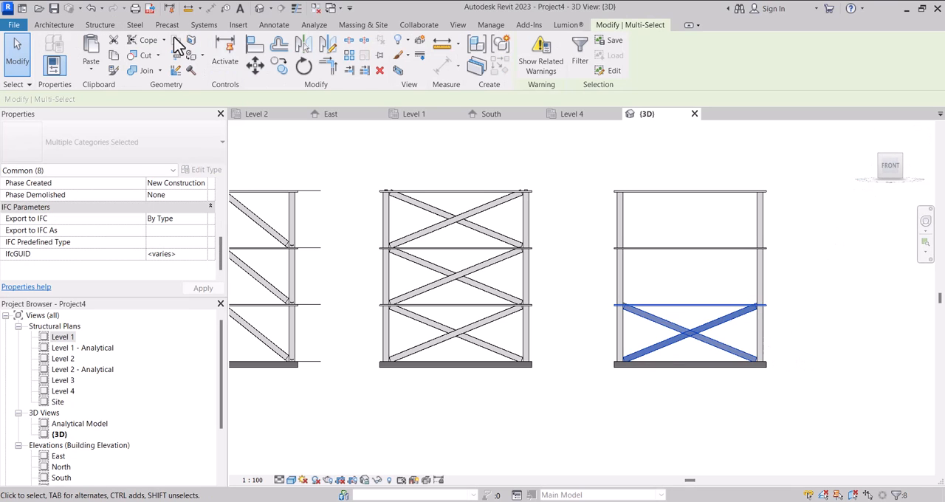
left_click(94, 72)
left_click(129, 113)
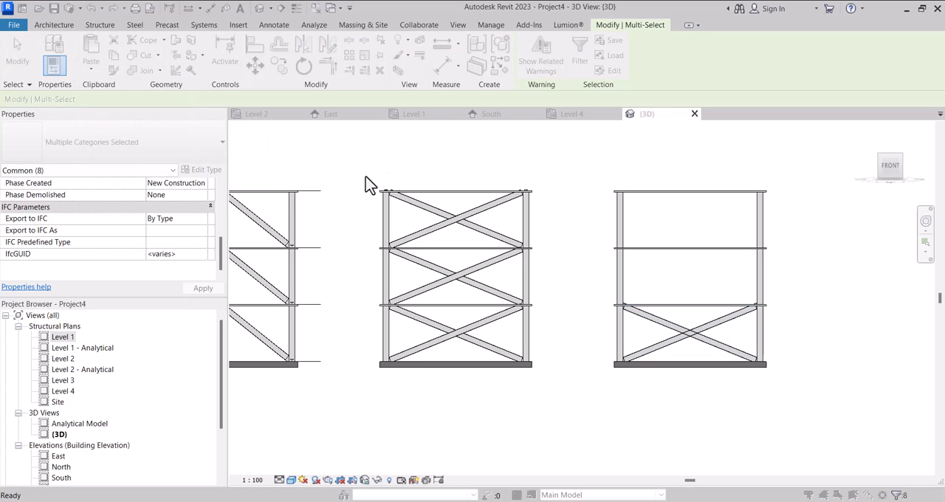
left_click(423, 184)
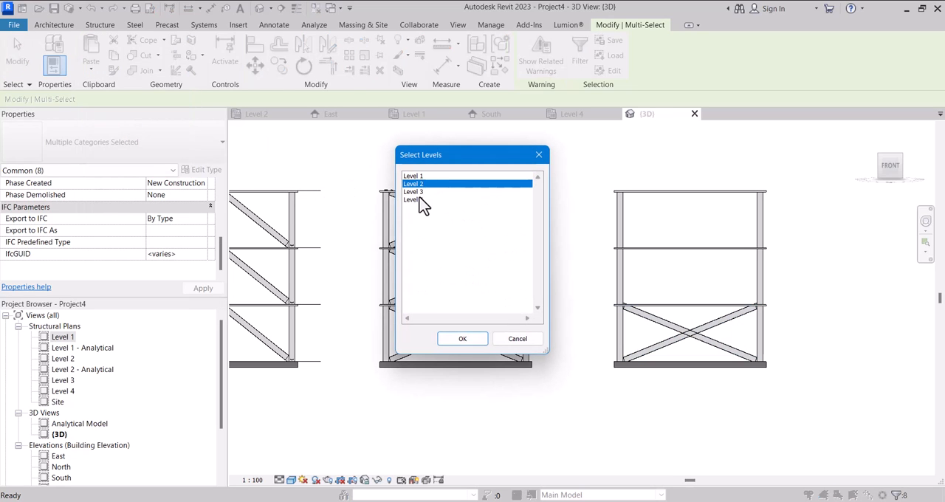
left_click(463, 339)
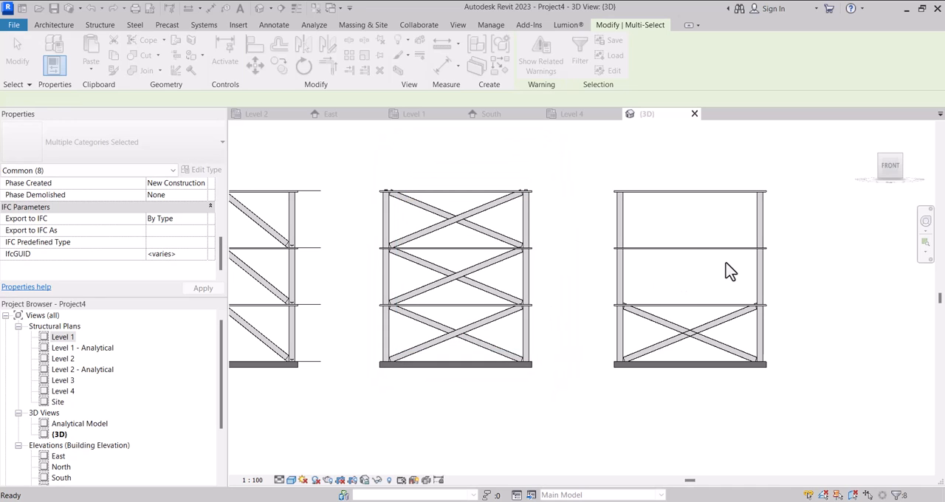
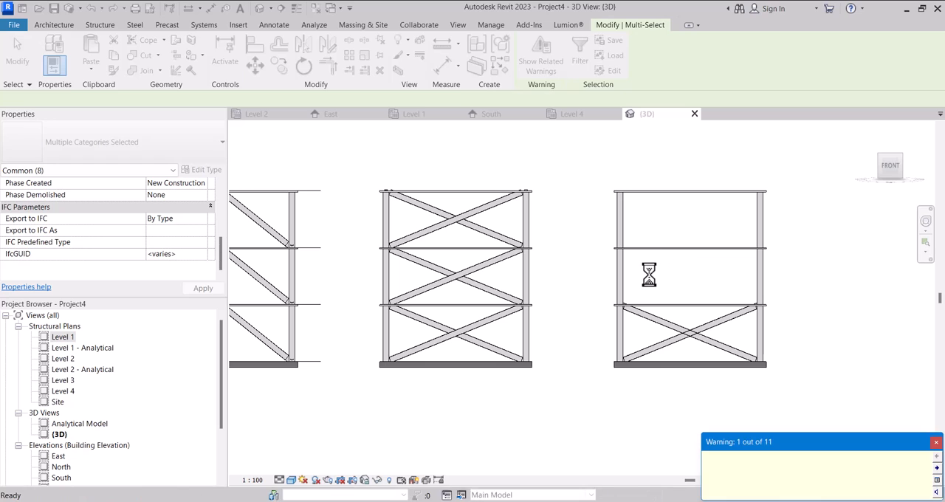
Inspect the pasted second-storey bracing of the fourth structure in 3D, and undo the last paste.
scroll(642, 273, "down", 2)
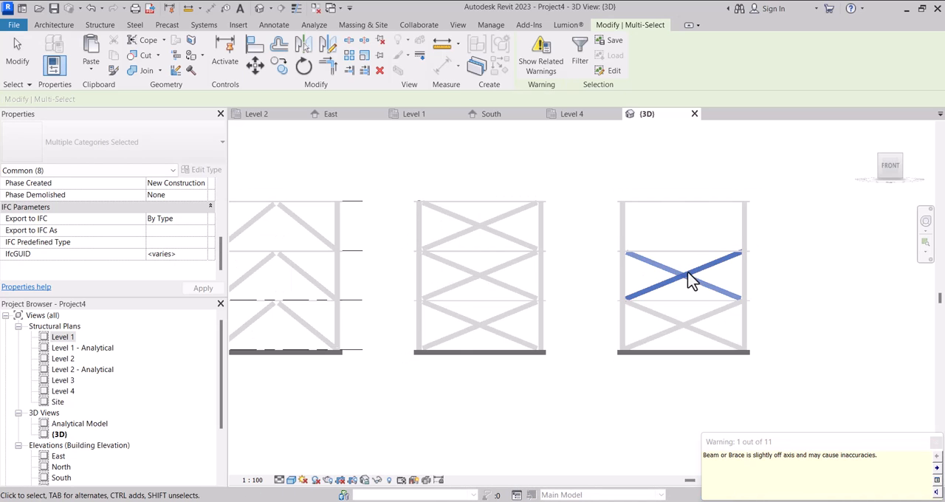
scroll(687, 282, "up", 3)
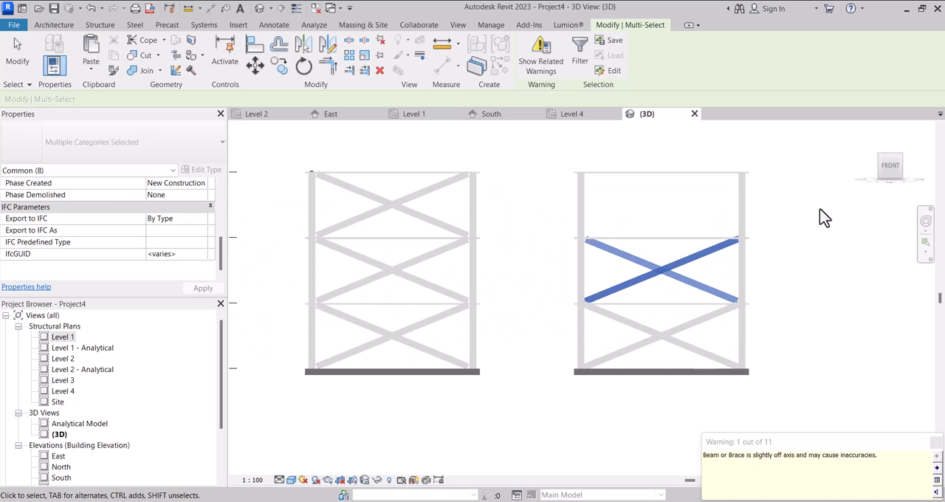
left_click(898, 173)
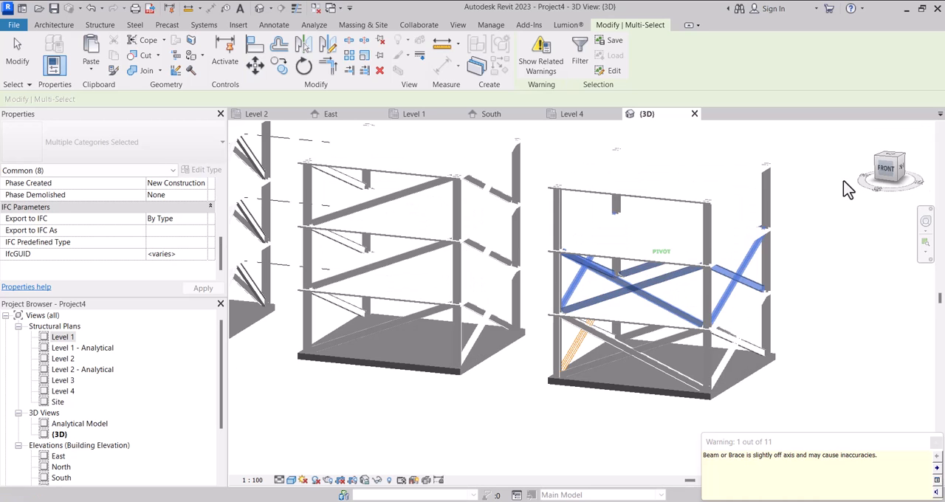
left_click(880, 172)
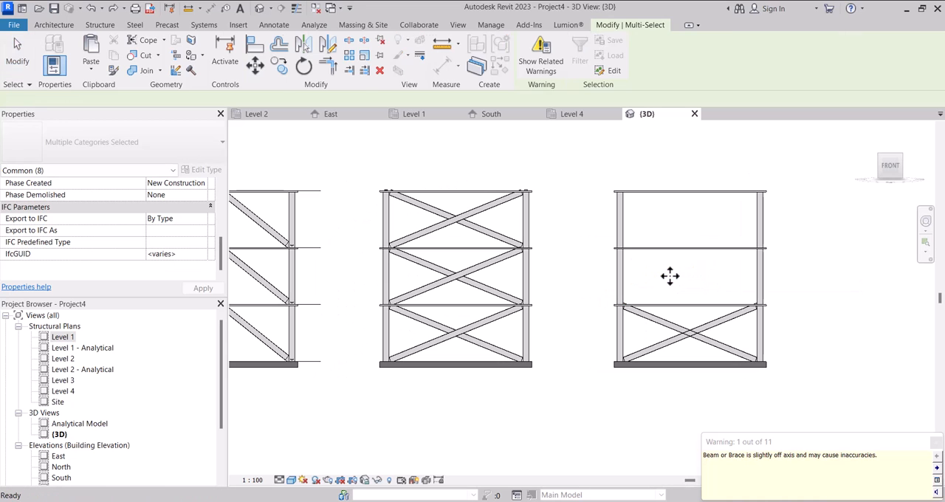
key("Escape")
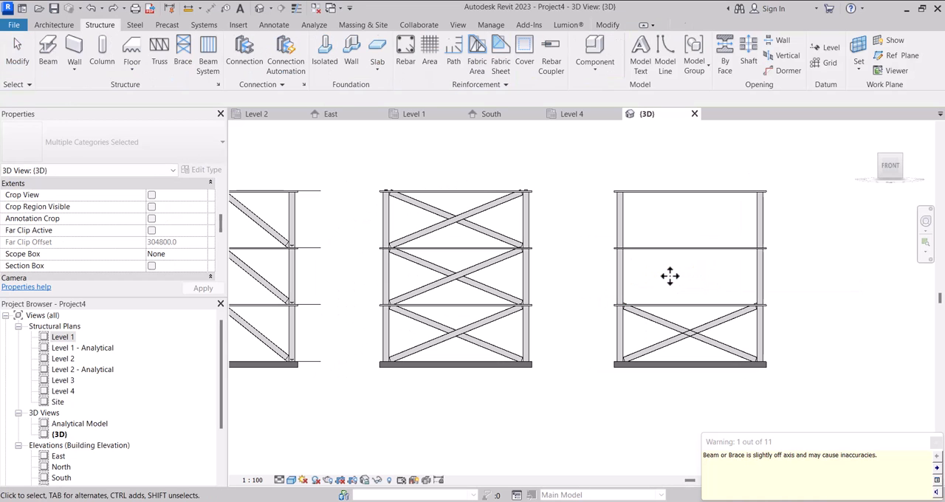
Try deleting one of the two crossed lowest-storey braces on the fourth structure's west side, and undo the deletion.
left_click(662, 341)
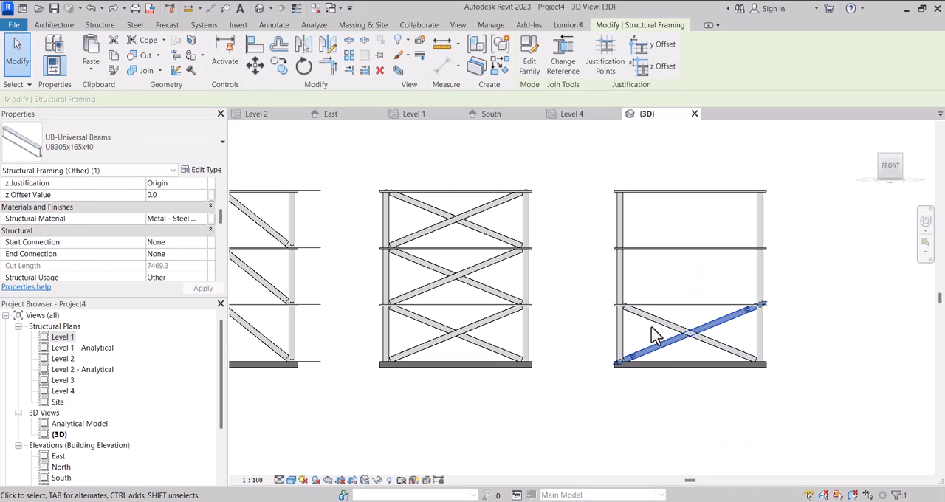
middle_click_drag(658, 327, 718, 354, "shift")
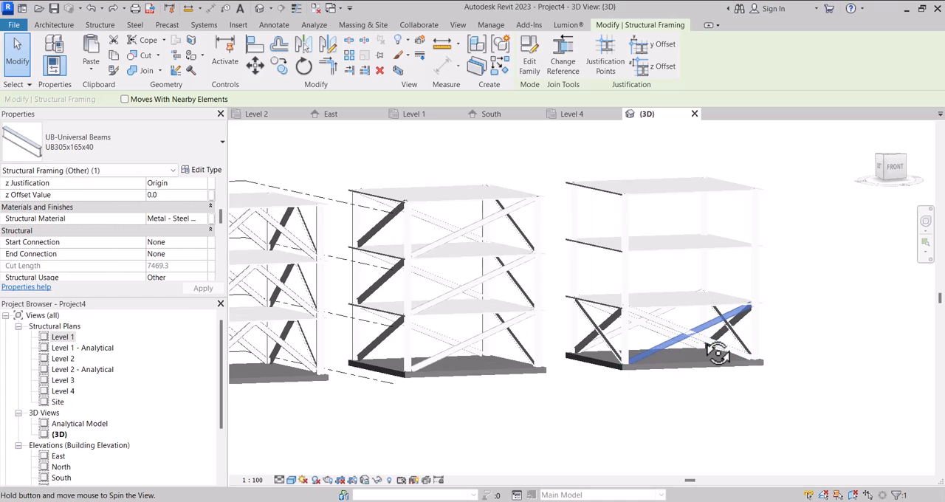
left_click(596, 319)
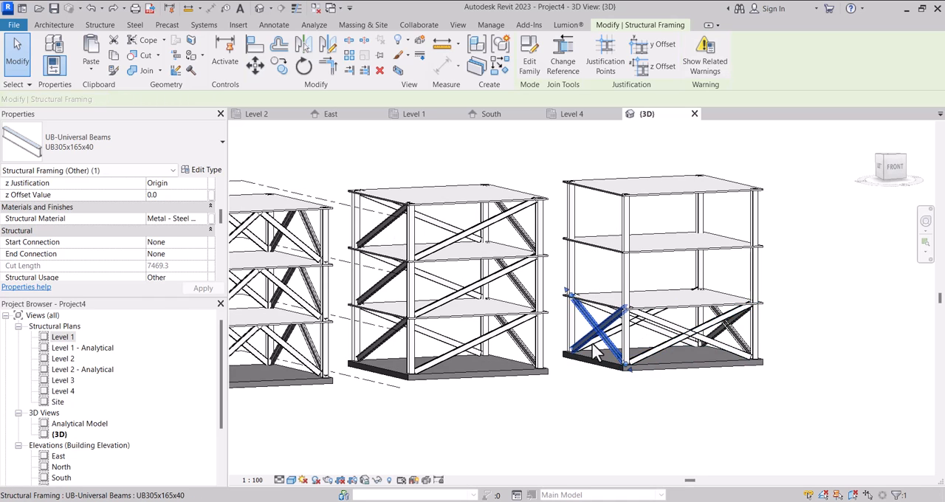
scroll(595, 321, "up", 5)
left_click(594, 339)
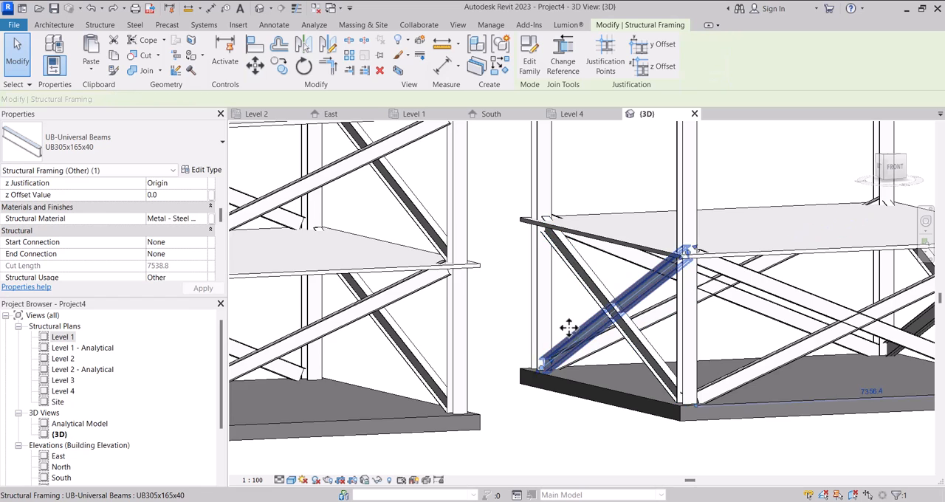
scroll(570, 329, "down", 1)
key("Delete")
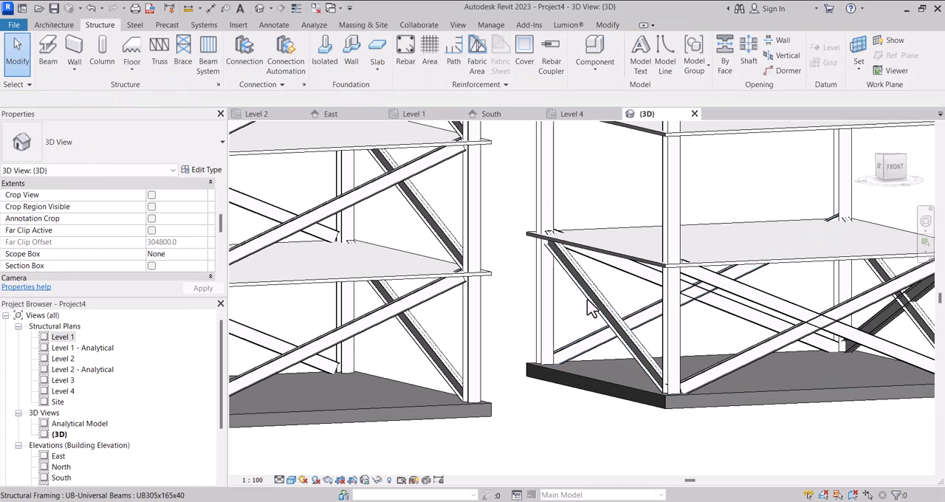
key("ctrl+z")
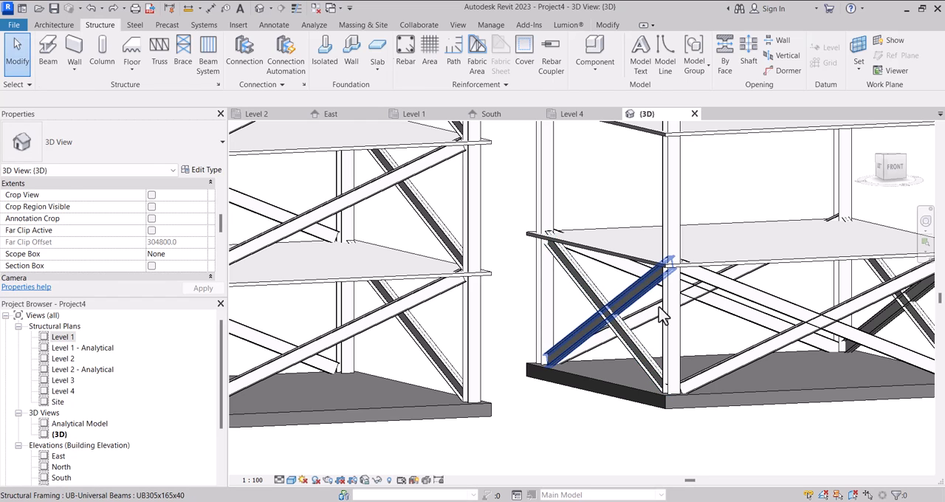
In the front view, copy the fourth structure's lowest-storey braces without the floor and paste them aligned to Level 2 and Level 3.
left_click(663, 316)
middle_click_drag(635, 314, 576, 313, "shift")
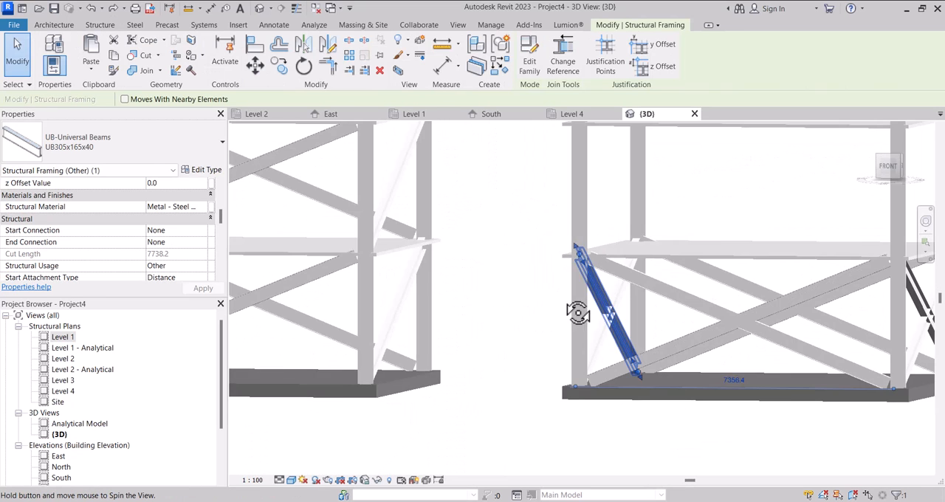
left_click(887, 167)
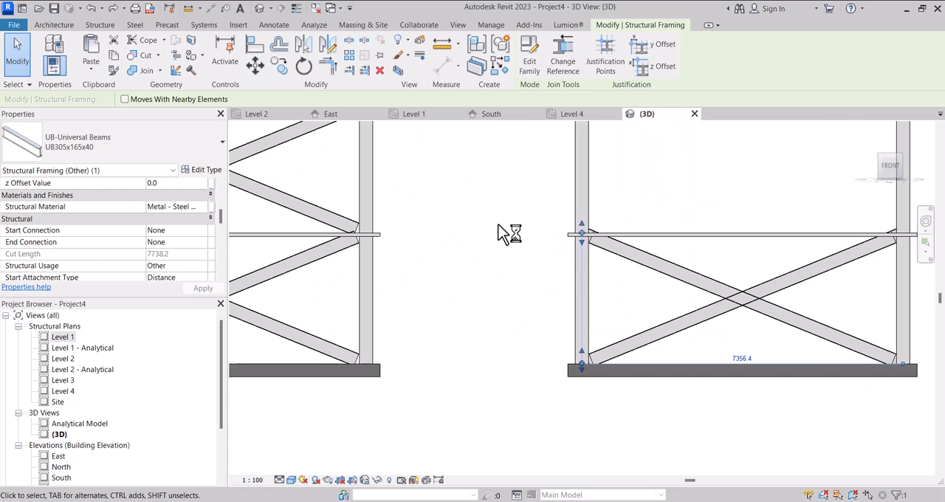
left_click_drag(505, 209, 785, 323)
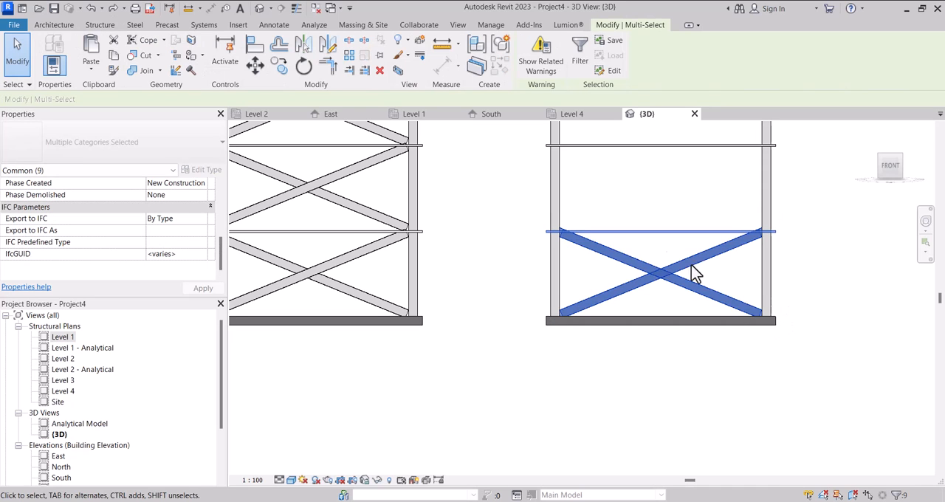
scroll(670, 234, "up", 1)
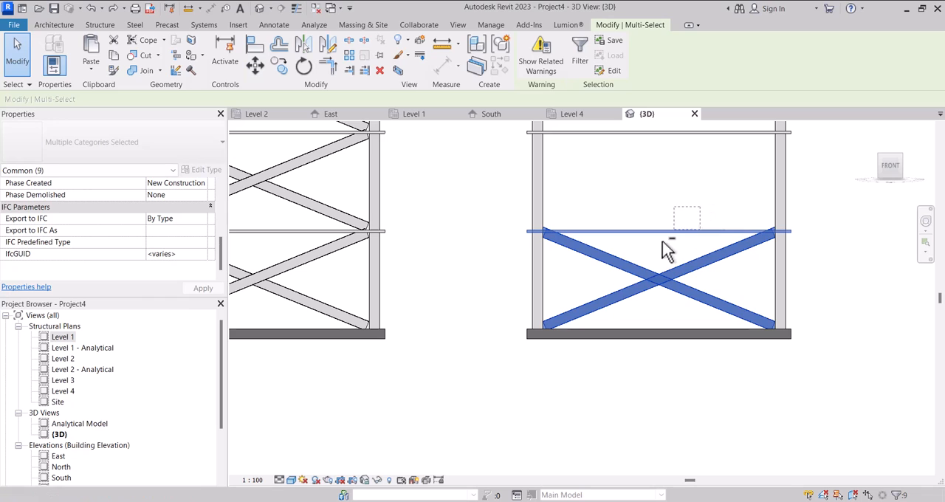
left_click(664, 232, "shift")
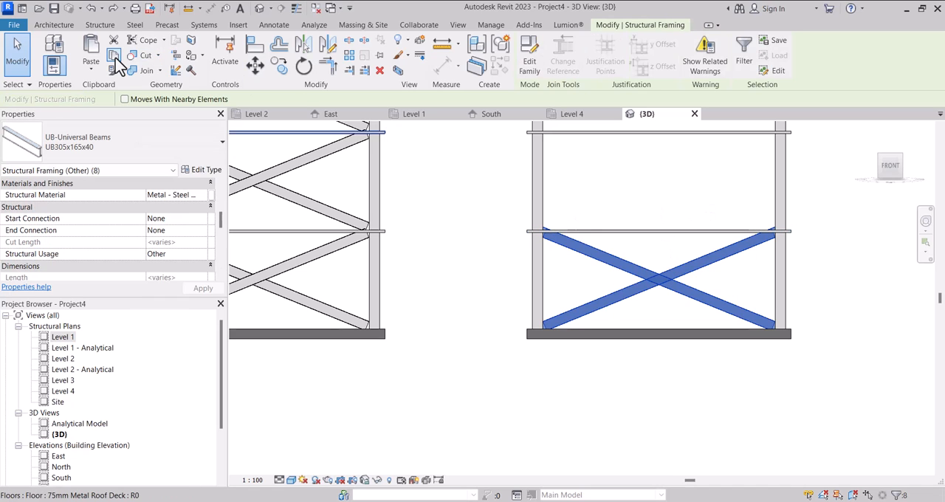
left_click(95, 72)
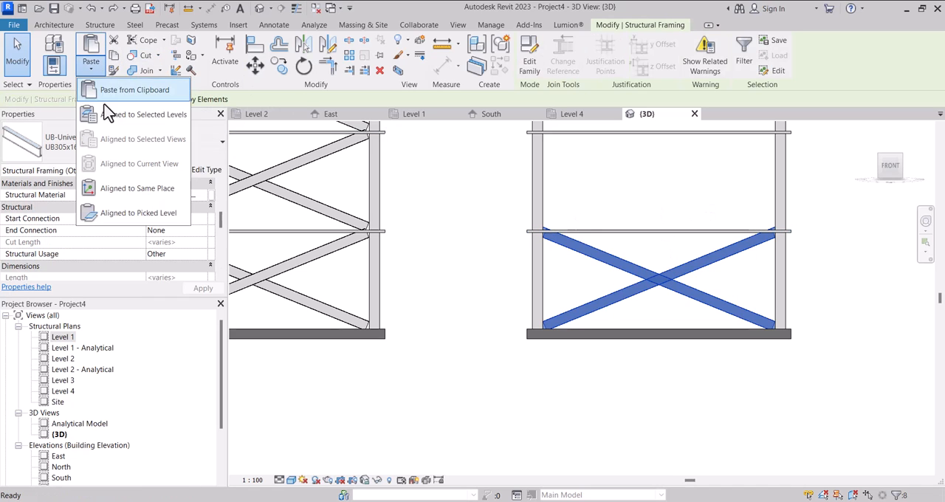
left_click(126, 119)
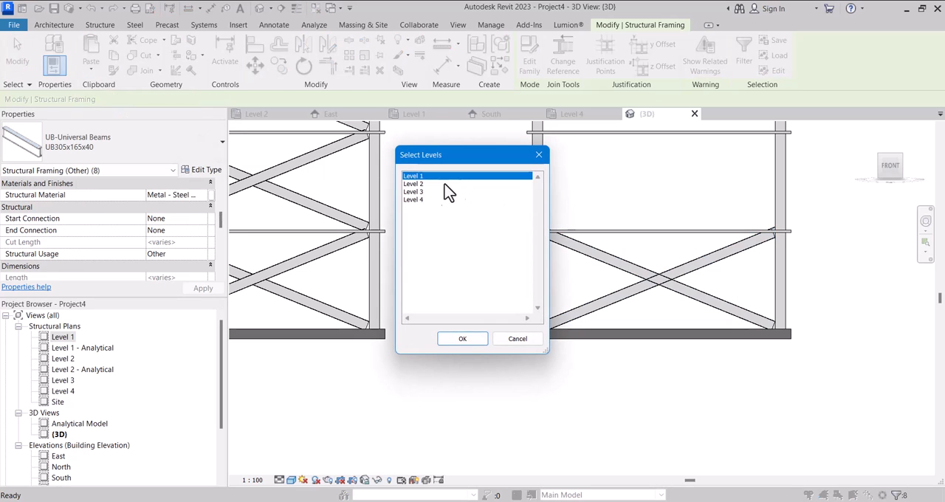
left_click(412, 185)
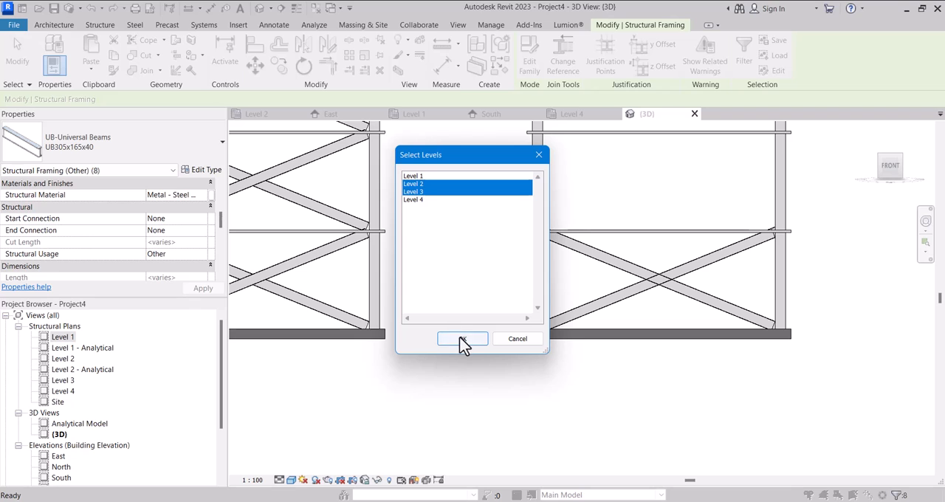
key("Return")
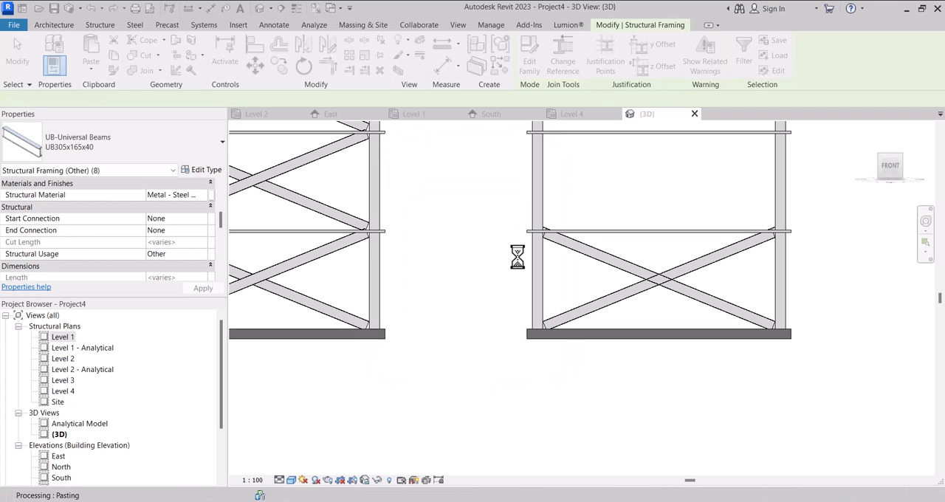
Examine the bracing of all four structures, in the front view and from an angled 3D view.
scroll(519, 263, "down", 5)
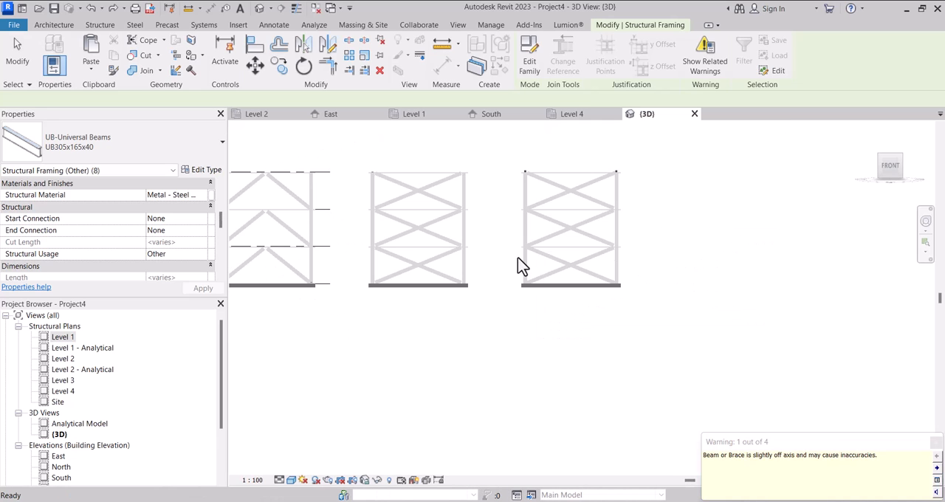
scroll(509, 230, "up", 2)
left_click(516, 227)
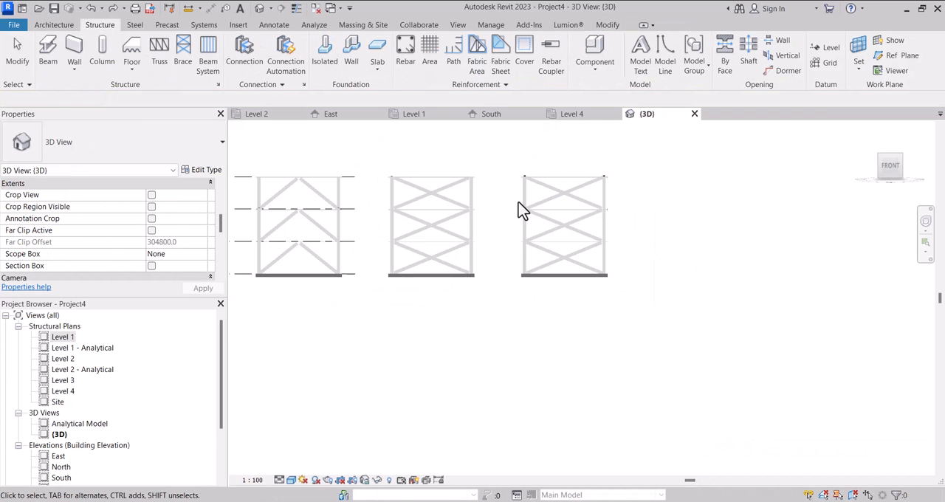
middle_click_drag(555, 202, 626, 258, "shift")
middle_click_drag(683, 298, 648, 289, "shift")
scroll(647, 289, "down", 3)
scroll(436, 387, "up", 5)
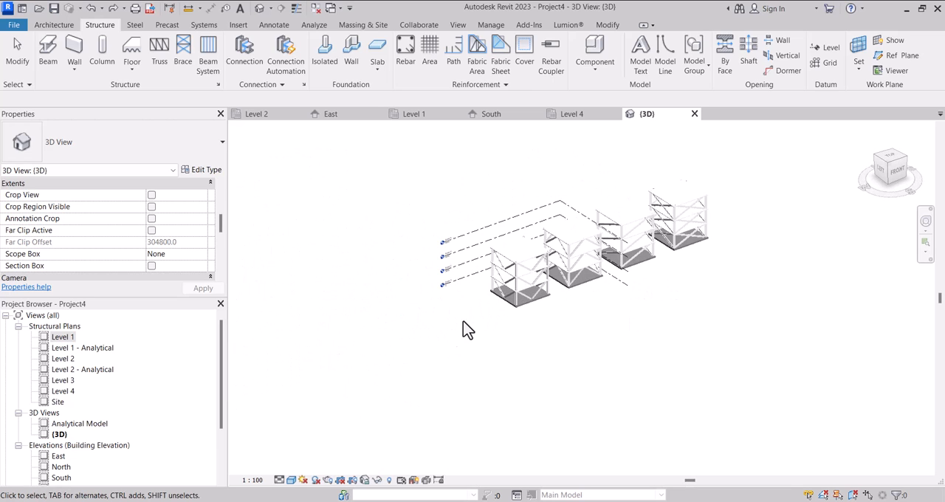
Turn on Cast Shadows and Show Ambient Shadows in the 3D view's graphic display options.
scroll(159, 248, "down", 5)
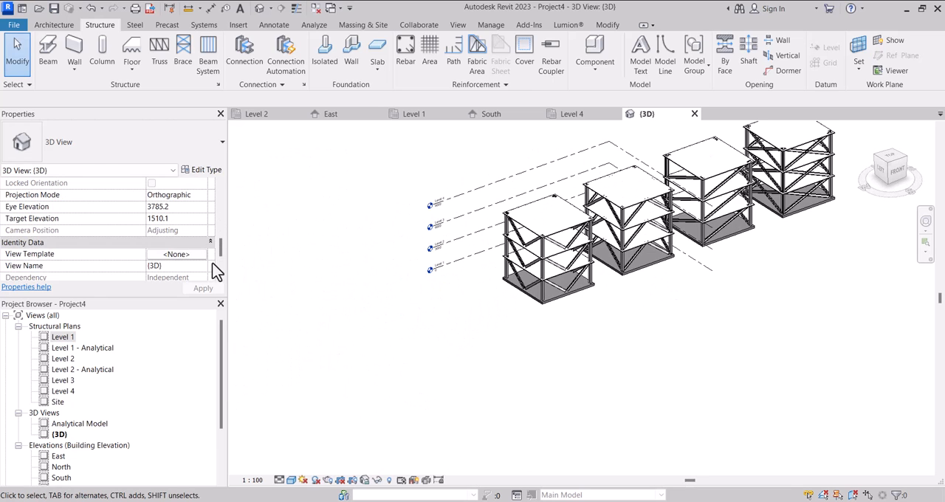
scroll(161, 236, "up", 7)
scroll(162, 236, "up", 3)
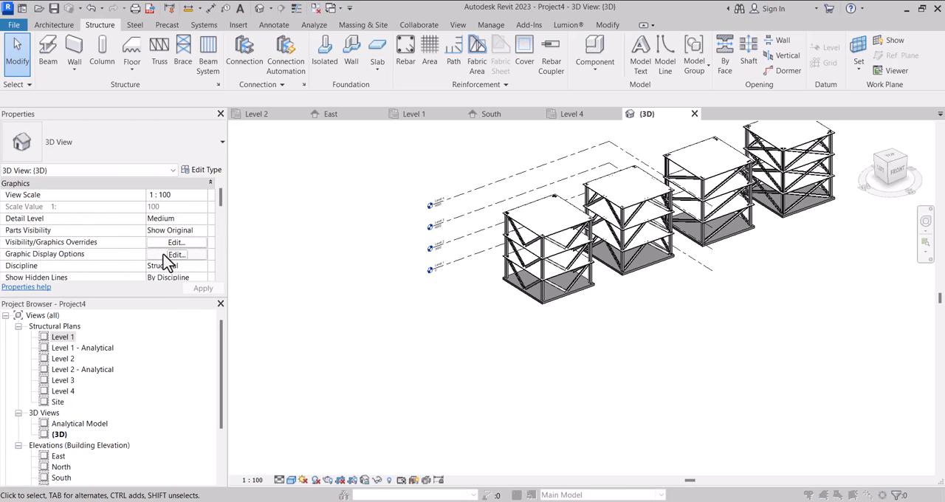
left_click(177, 254)
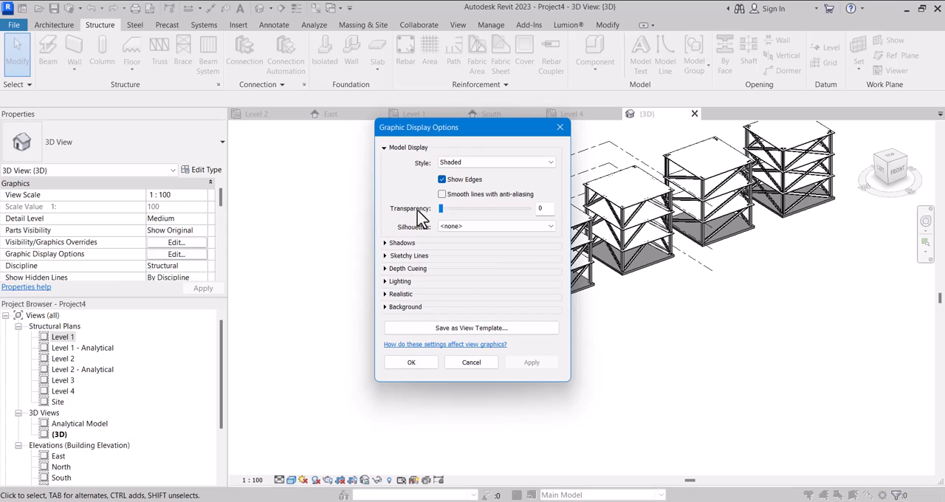
left_click(384, 243)
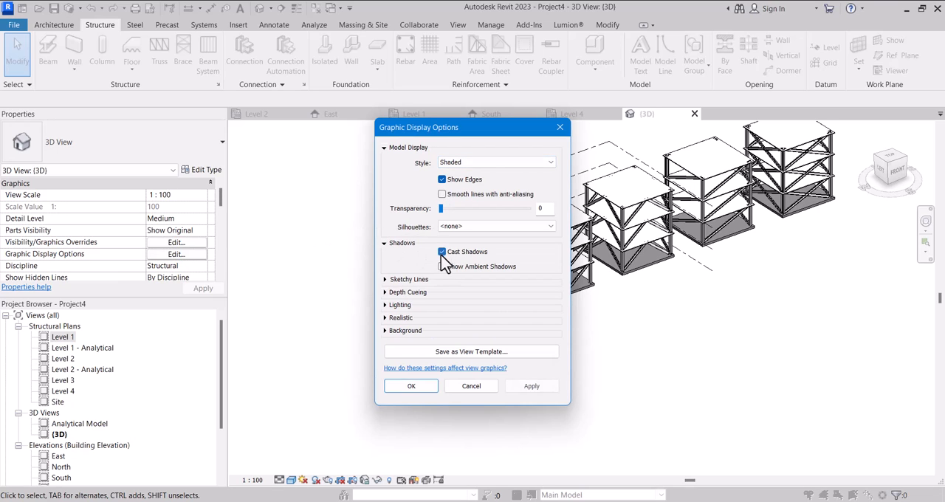
left_click(533, 386)
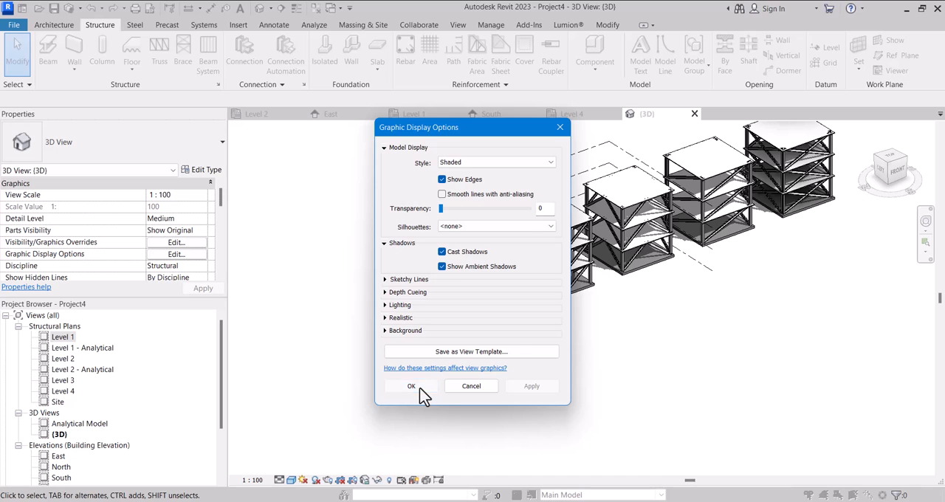
left_click(411, 386)
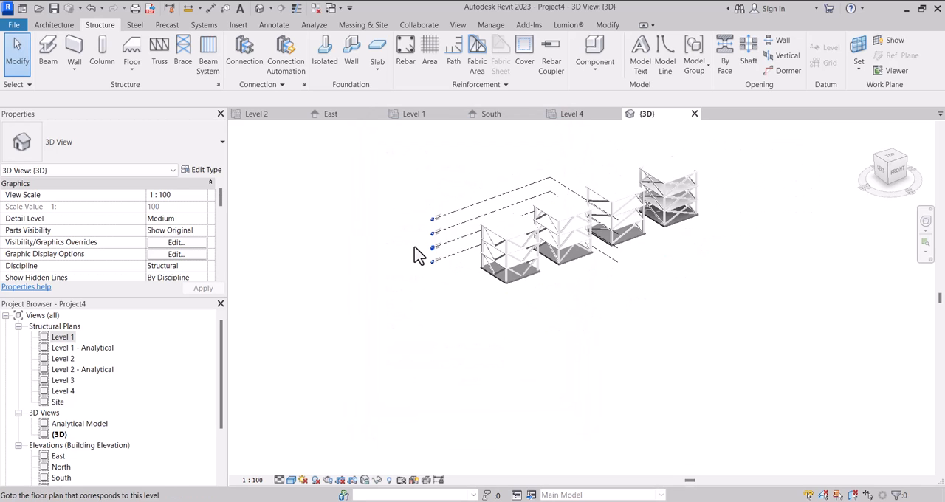
Hide the four level datums in the 3D view, and inspect the four shaded structures from different sides.
mouse_move(416, 255)
middle_mouse_down("shift")
mouse_move(487, 273)
mouse_move(621, 279)
middle_mouse_up("shift")
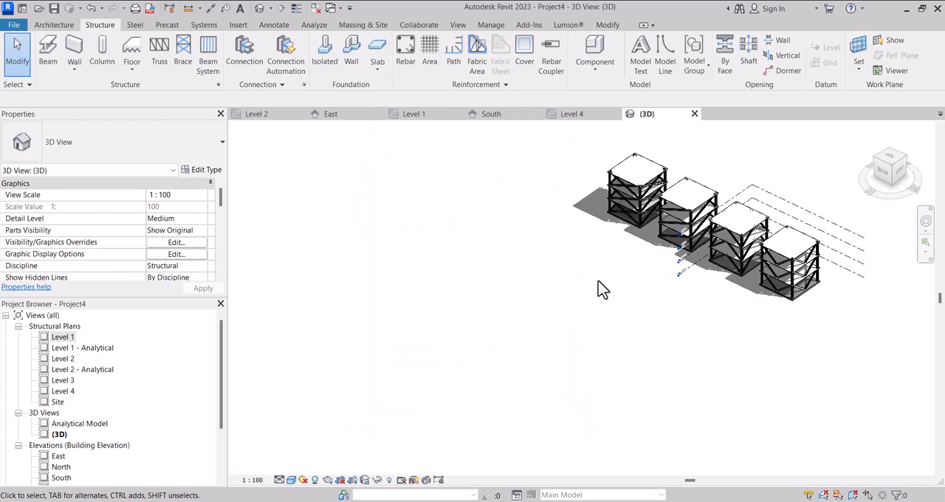
scroll(681, 252, "up", 1)
scroll(671, 255, "down", 2)
scroll(765, 224, "up", 3)
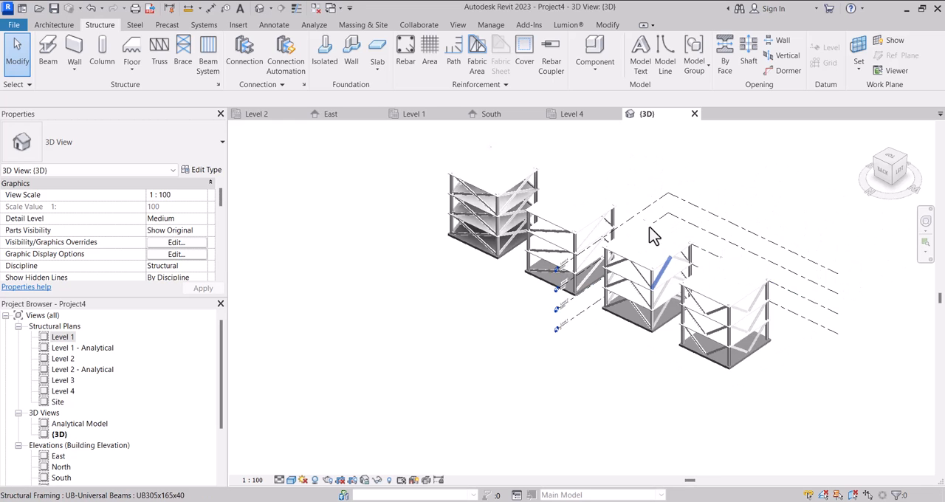
scroll(669, 195, "up", 2)
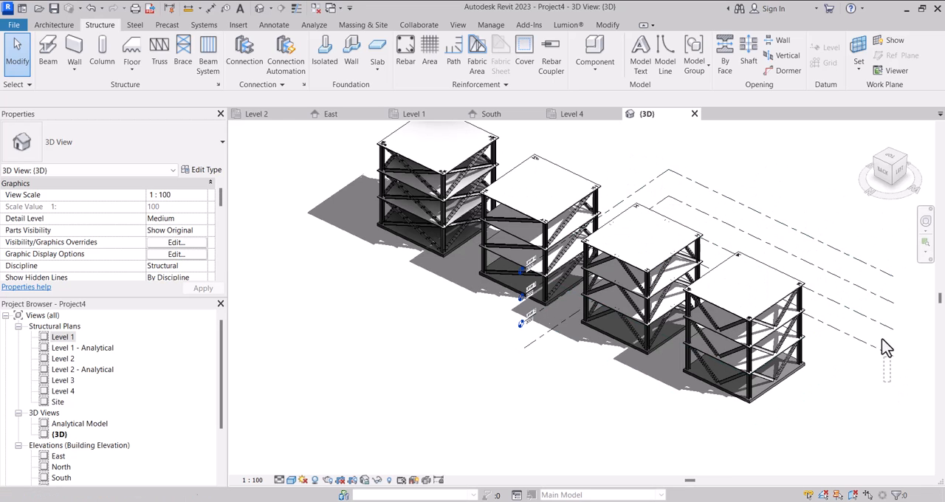
left_click(892, 274)
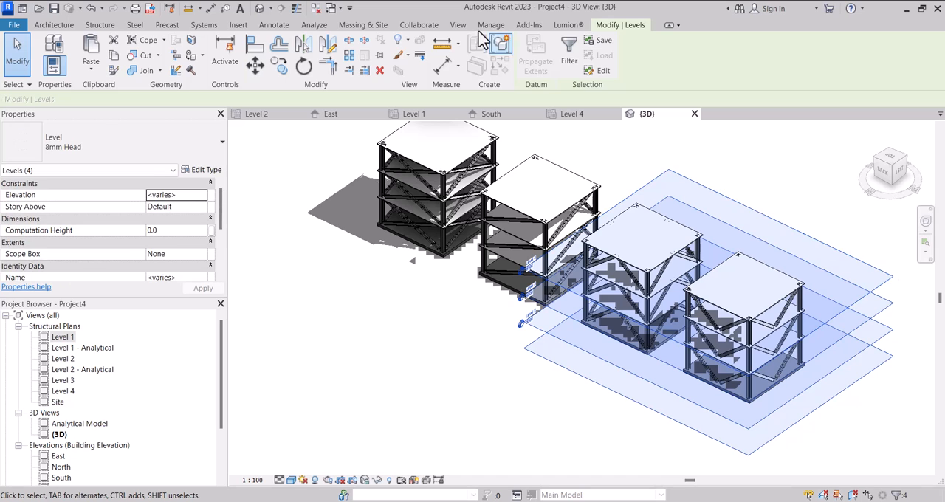
left_click(423, 64)
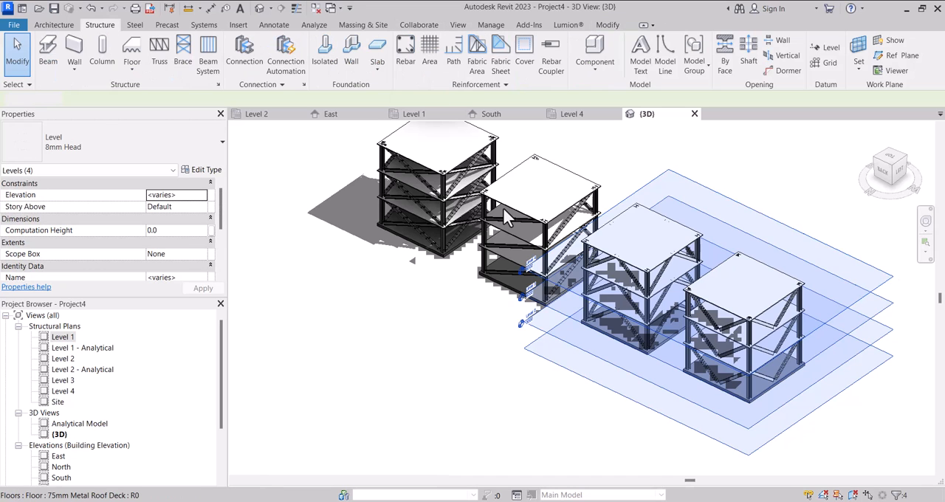
scroll(523, 213, "down", 3)
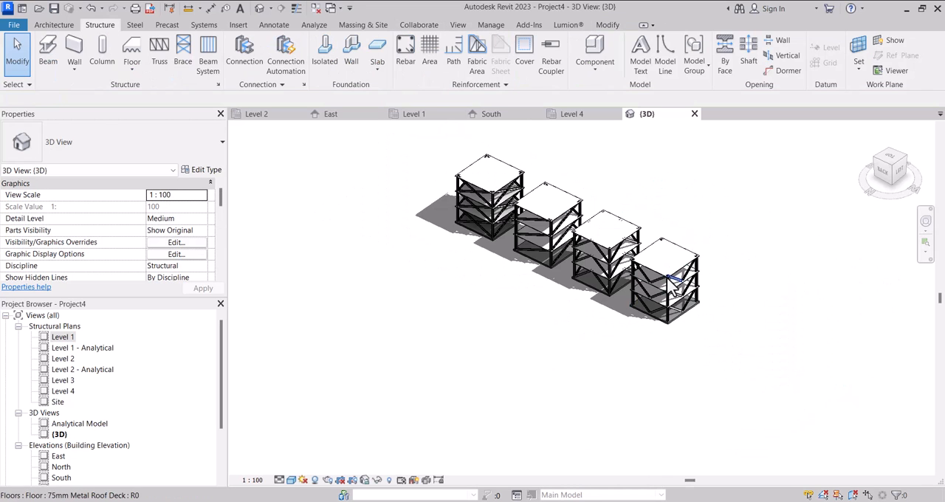
middle_click_drag(687, 283, 589, 272, "shift")
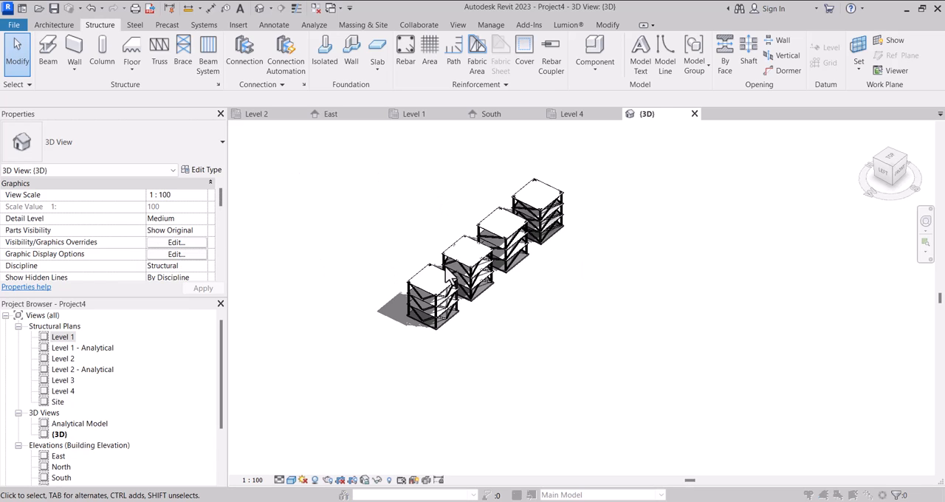
Set the Ambient Light to 60 in the 3D view's lighting display options, and check the shadows on the structures.
key("g")
key("d")
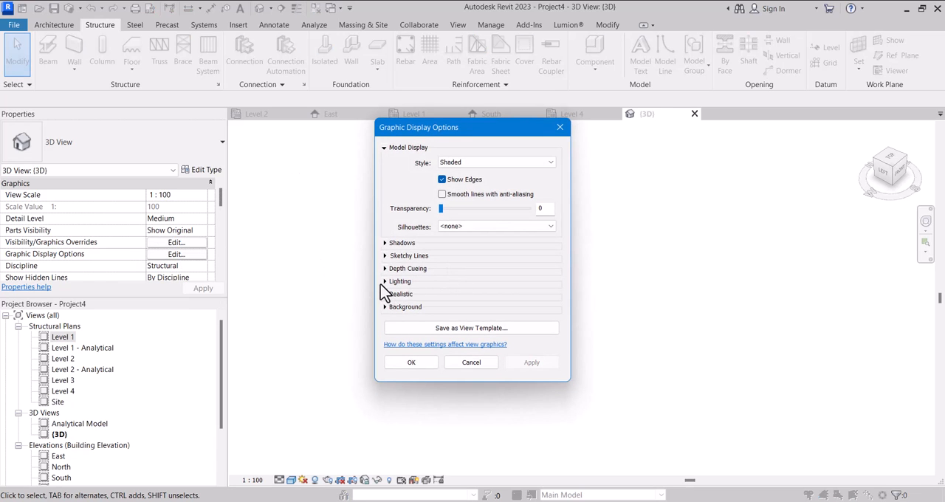
left_click(383, 283)
left_click(488, 373)
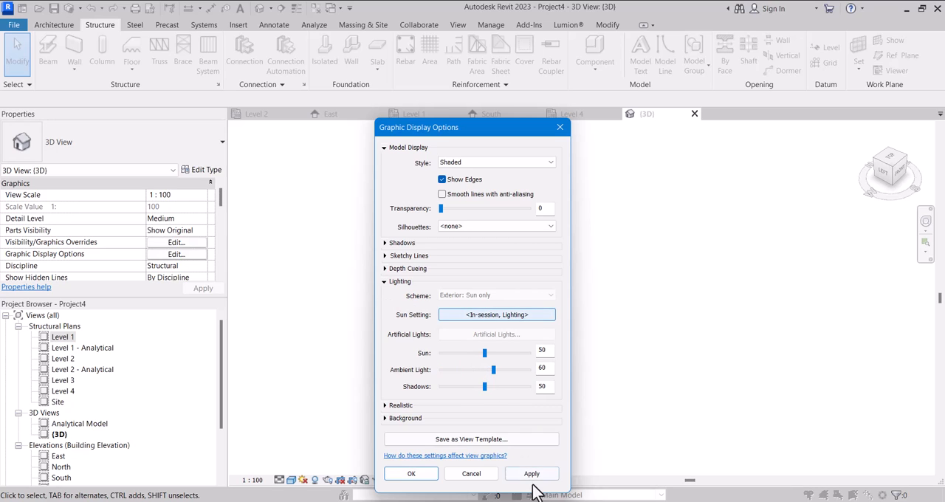
left_click(529, 477)
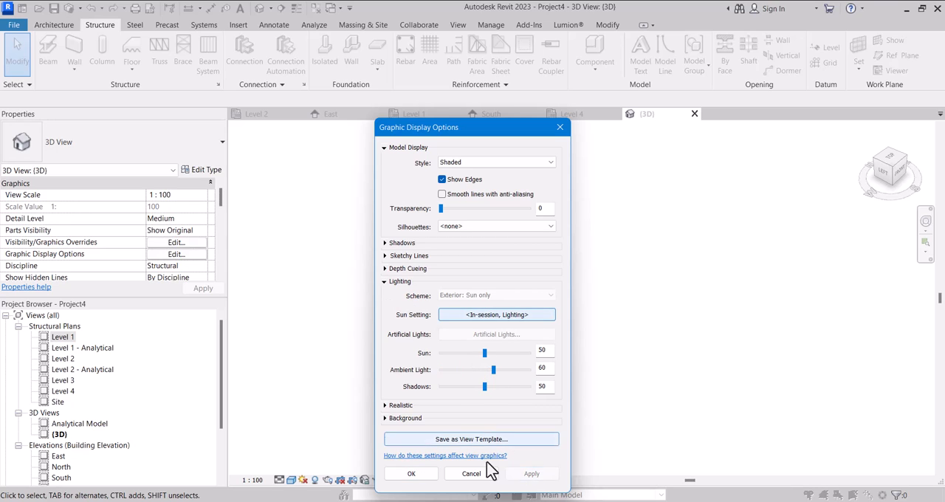
left_click(411, 473)
scroll(440, 340, "up", 5)
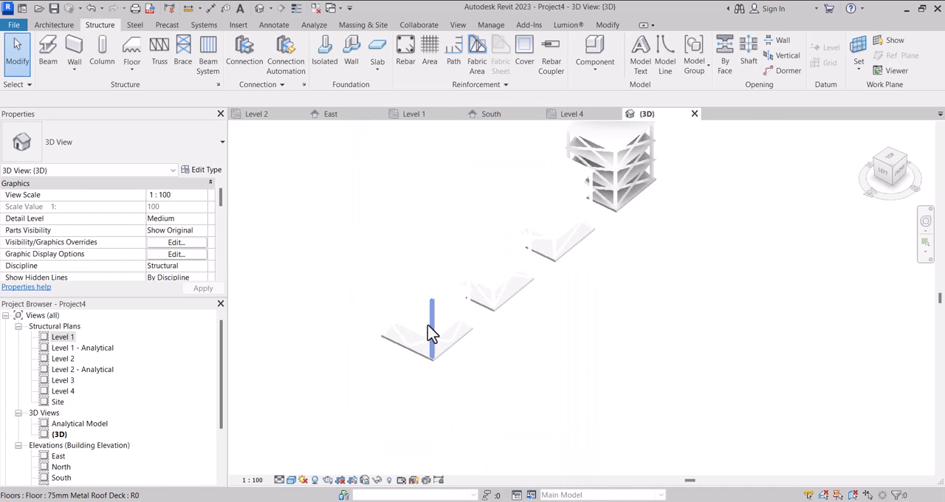
scroll(542, 362, "down", 1)
middle_click_drag(566, 353, 550, 318, "shift")
scroll(466, 351, "down", 4)
scroll(462, 325, "up", 3)
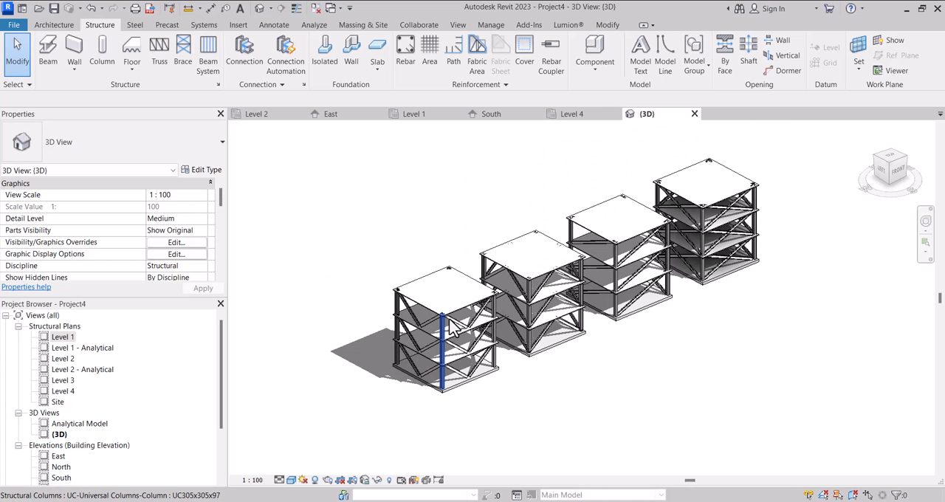
Open the Level 1 structural plan and examine the X-Bracing and K-Bracing diagrams in the reference image.
double_click(58, 337)
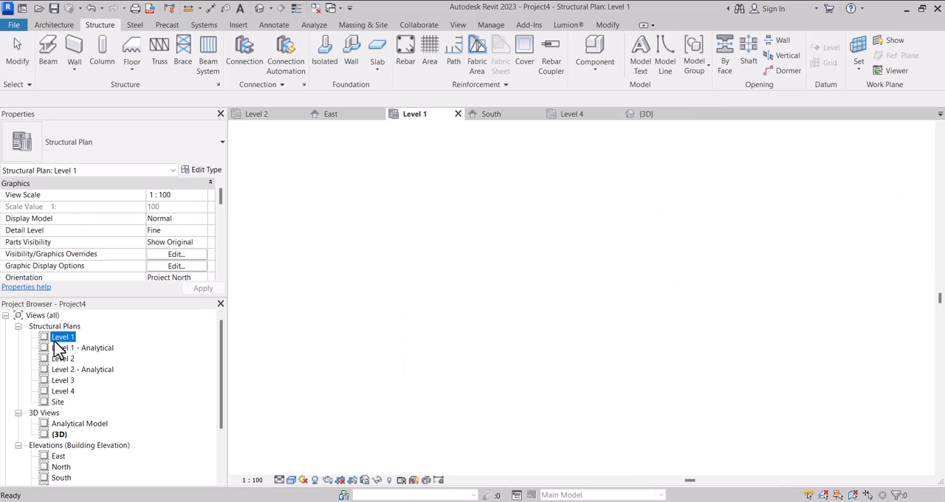
scroll(458, 318, "down", 5)
scroll(456, 318, "down", 6)
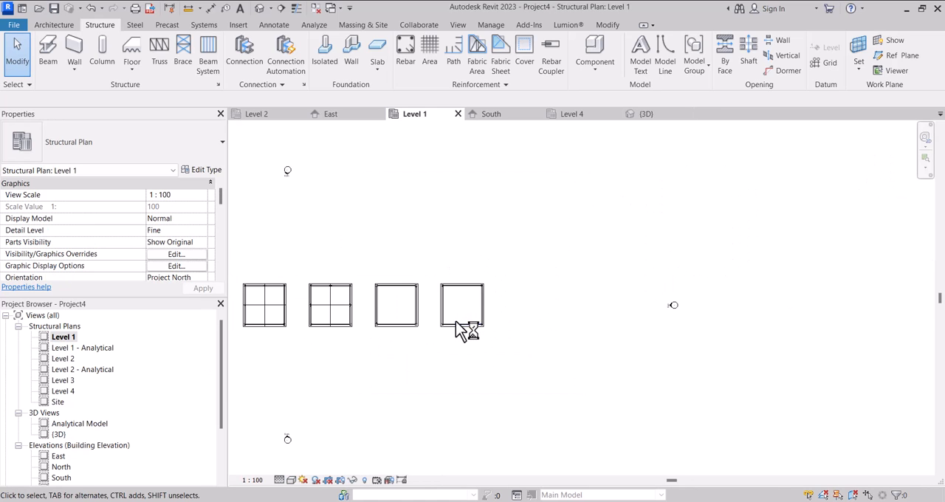
scroll(455, 321, "up", 2)
scroll(450, 321, "down", 3)
scroll(727, 325, "up", 6)
scroll(689, 347, "down", 2)
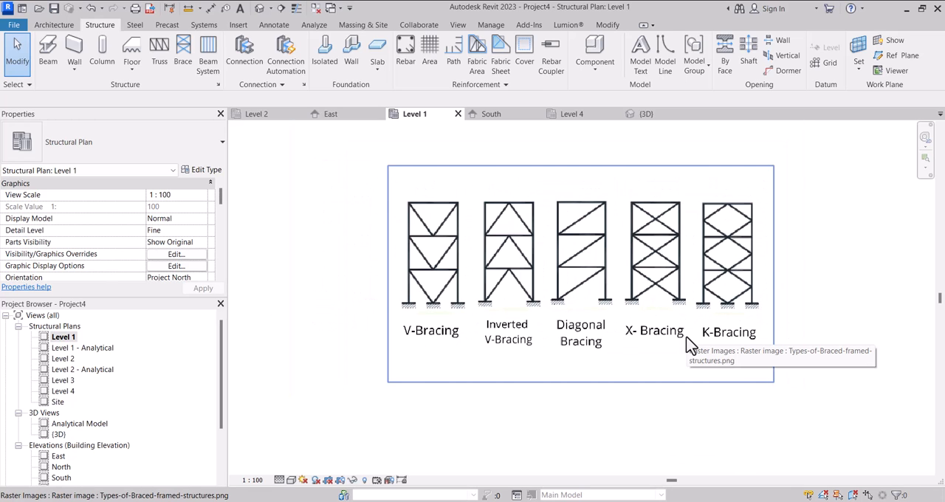
scroll(681, 320, "down", 2)
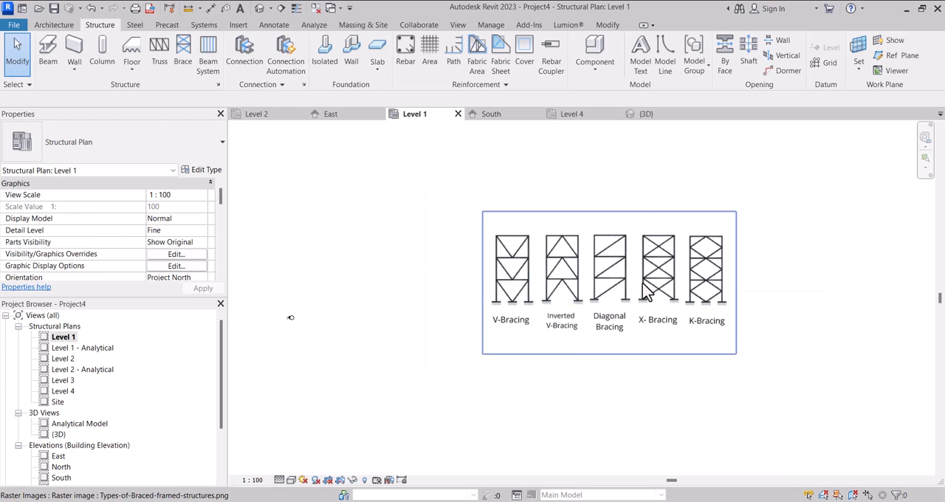
scroll(704, 292, "up", 2)
scroll(703, 292, "down", 3)
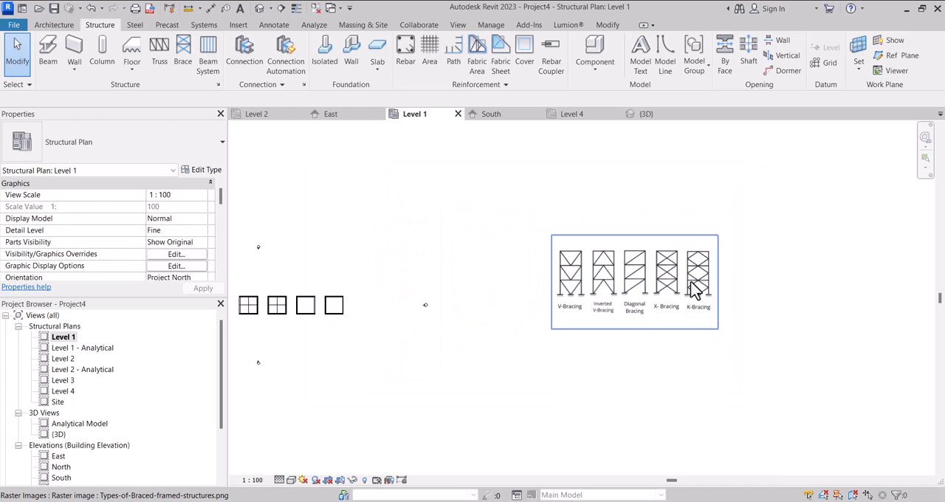
scroll(306, 316, "up", 2)
scroll(358, 306, "up", 2)
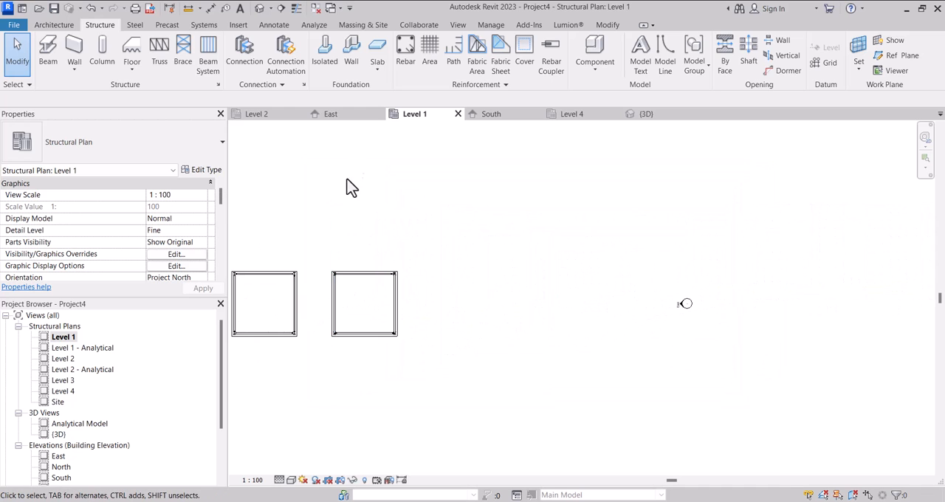
Select all four floors of the fourth structure in 3D and copy them 12300 mm farther along the row in the Level 1 plan.
left_click(646, 118)
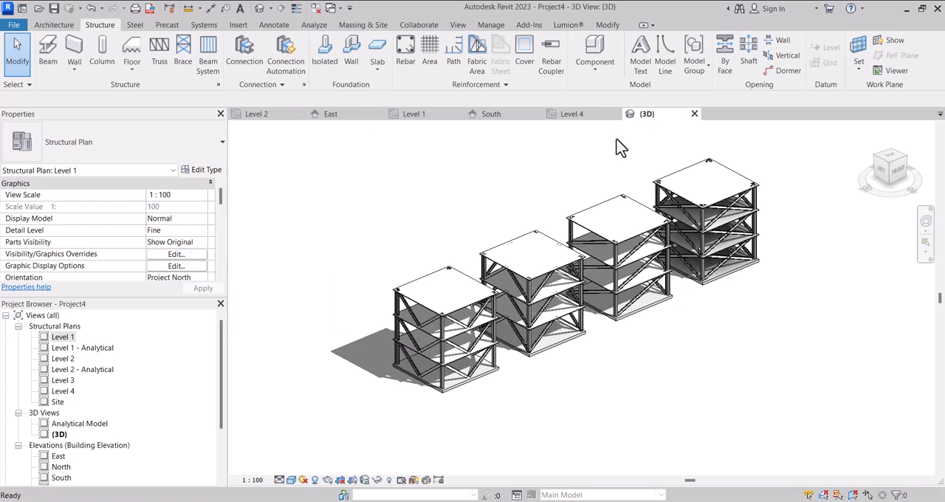
scroll(603, 316, "up", 2)
scroll(576, 312, "up", 2)
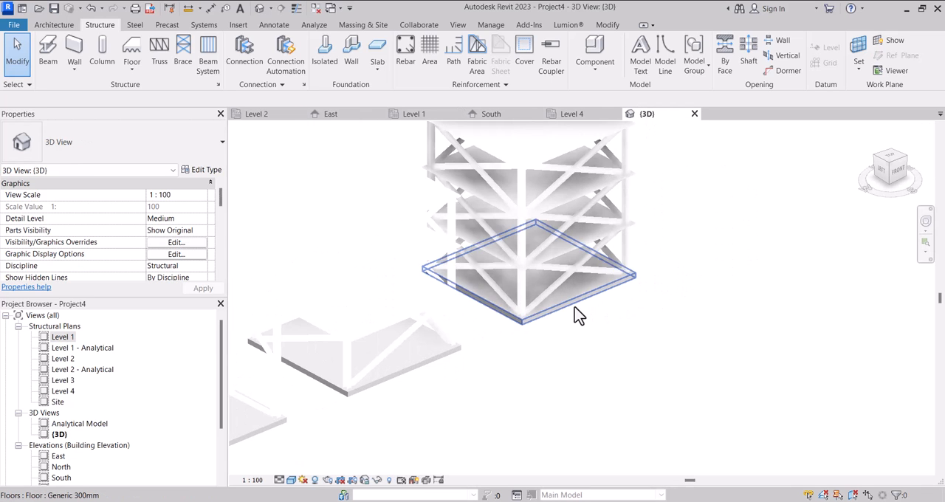
left_click(565, 264)
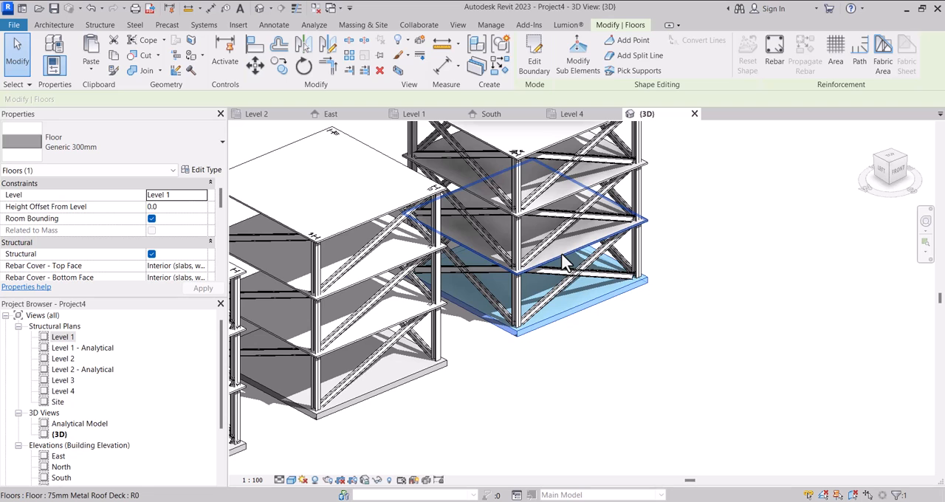
left_click(561, 255, "ctrl")
scroll(534, 293, "down", 3)
scroll(566, 220, "up", 3)
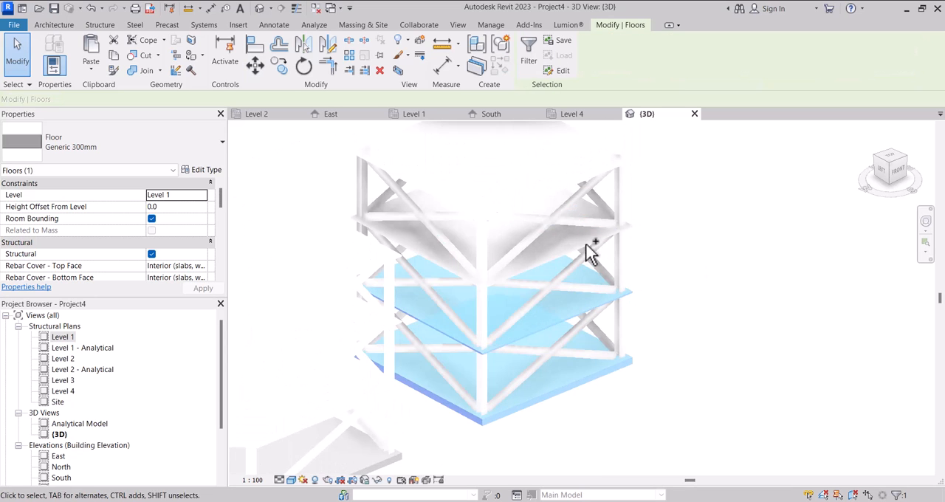
left_click(555, 255, "ctrl")
left_click(531, 206, "ctrl")
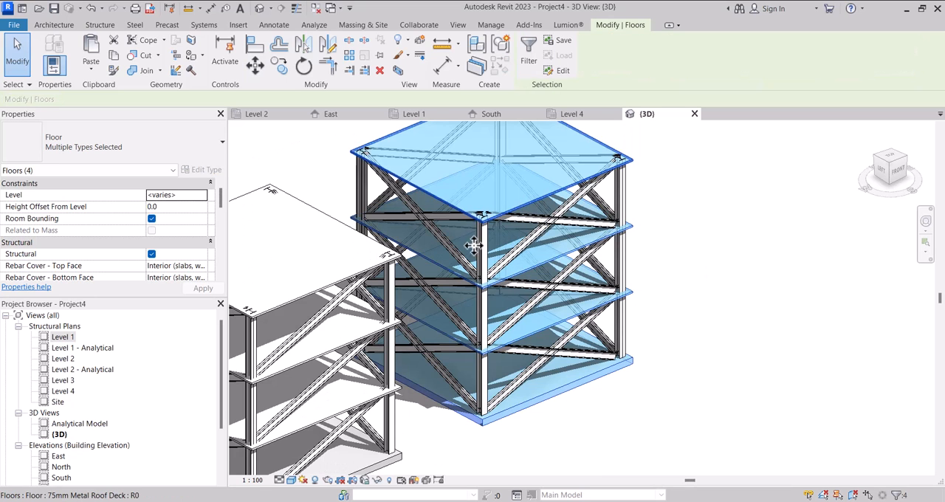
scroll(475, 238, "down", 4)
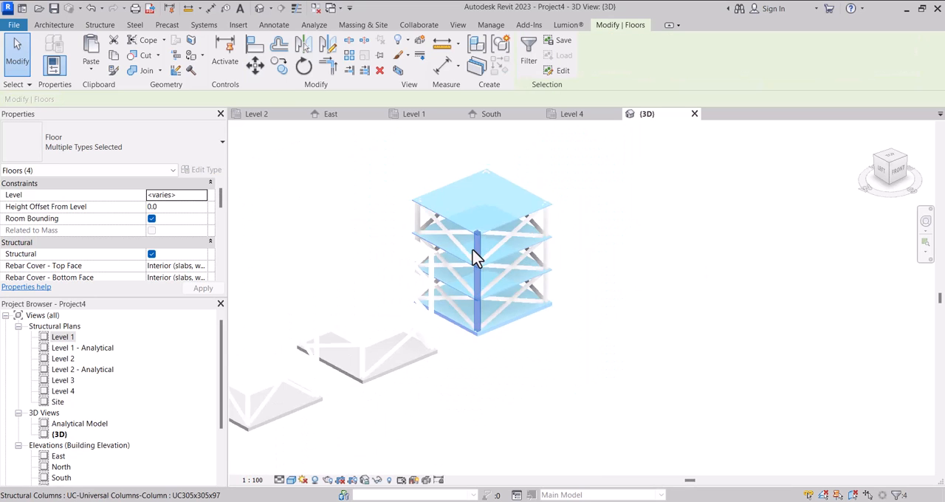
double_click(62, 337)
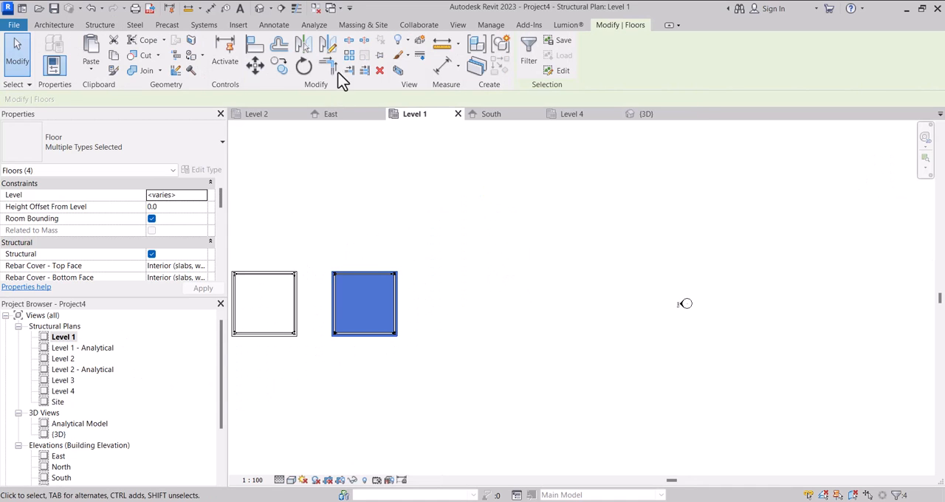
left_click(277, 72)
scroll(302, 267, "up", 5)
left_click(294, 240)
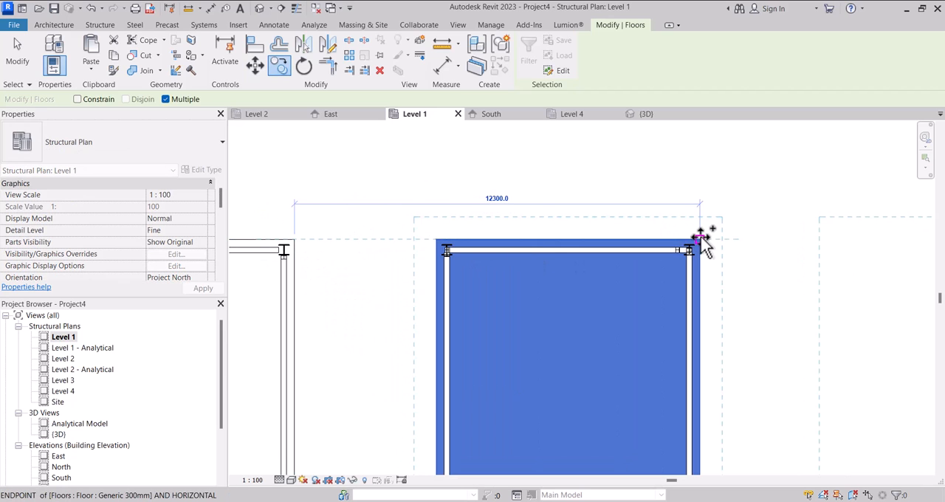
left_click(697, 240)
scroll(601, 211, "down", 2)
scroll(602, 210, "down", 3)
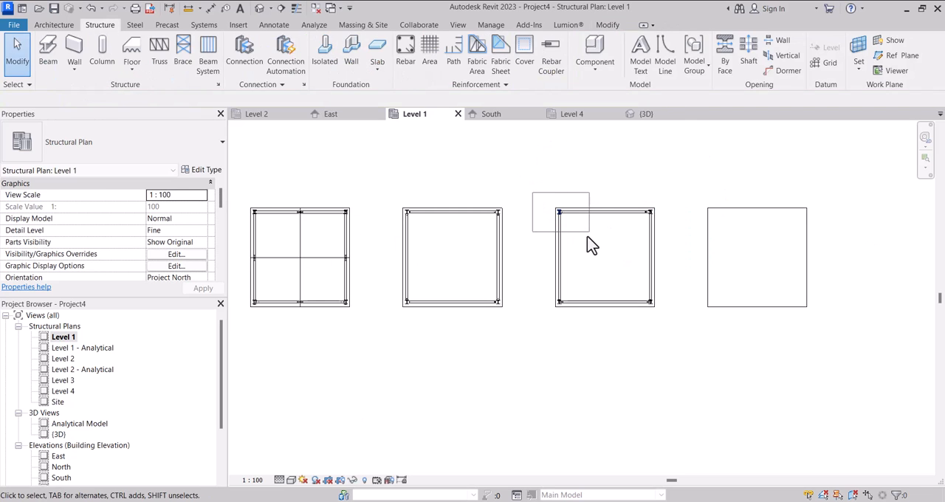
Copy the fourth structure's four corner columns 12300 mm onto the fifth structure's floor.
left_click(573, 253)
left_click_drag(527, 282, 582, 333, "ctrl")
left_click_drag(622, 179, 669, 236, "ctrl")
left_click_drag(629, 274, 675, 326, "ctrl")
left_click(279, 65)
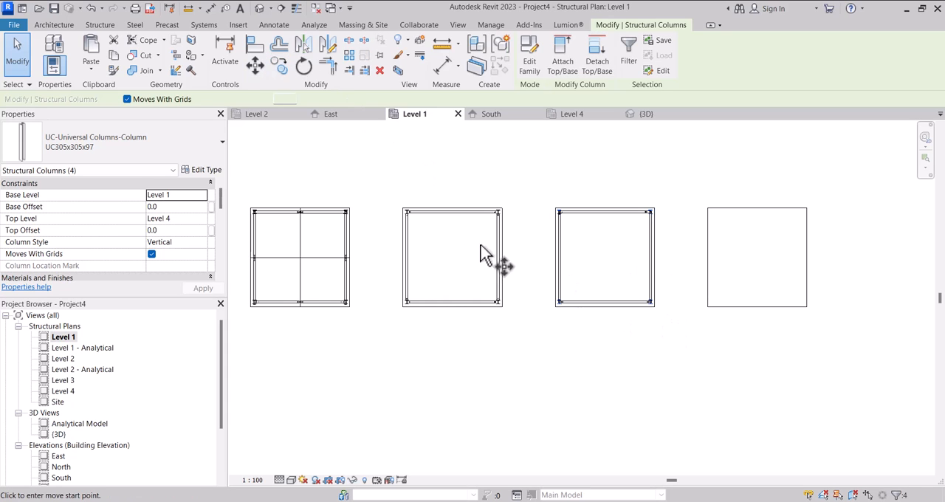
scroll(552, 314, "up", 2)
left_click(564, 305)
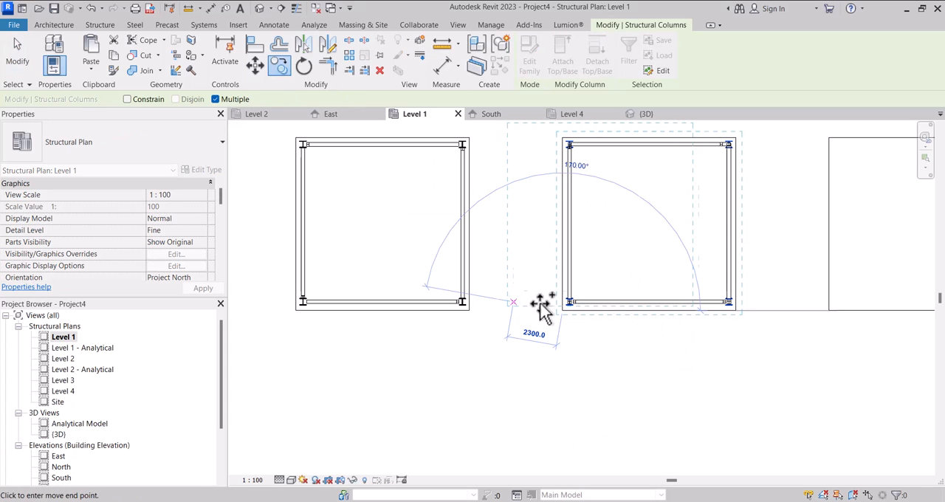
scroll(749, 308, "down", 2)
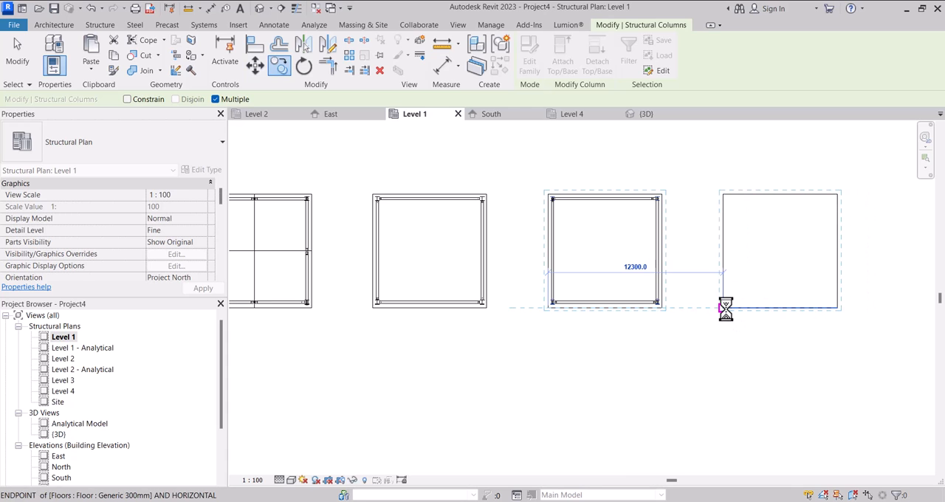
left_click(726, 309)
scroll(725, 308, "down", 2)
key("Escape")
key("Escape")
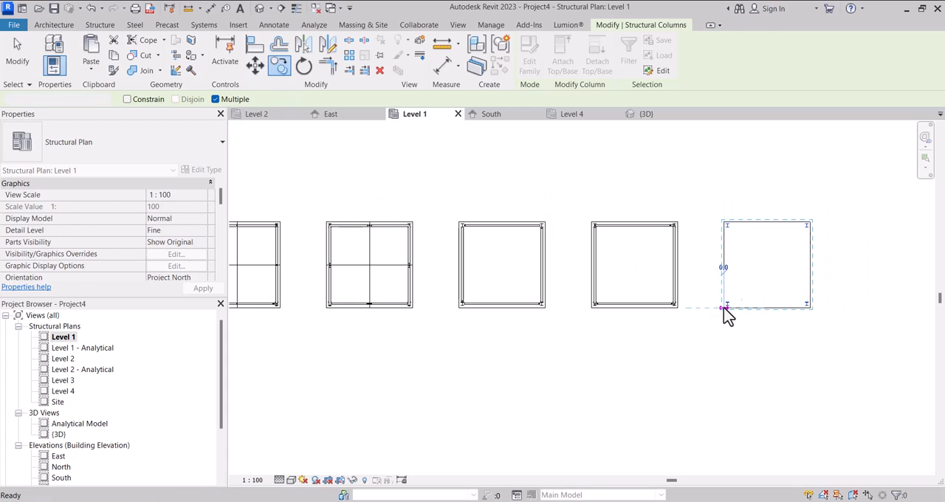
Examine the row of five structure plans alongside the bracing-types reference image.
scroll(656, 286, "down", 1)
middle_click_drag(846, 277, 765, 280)
scroll(765, 280, "up", 1)
scroll(565, 196, "down", 2)
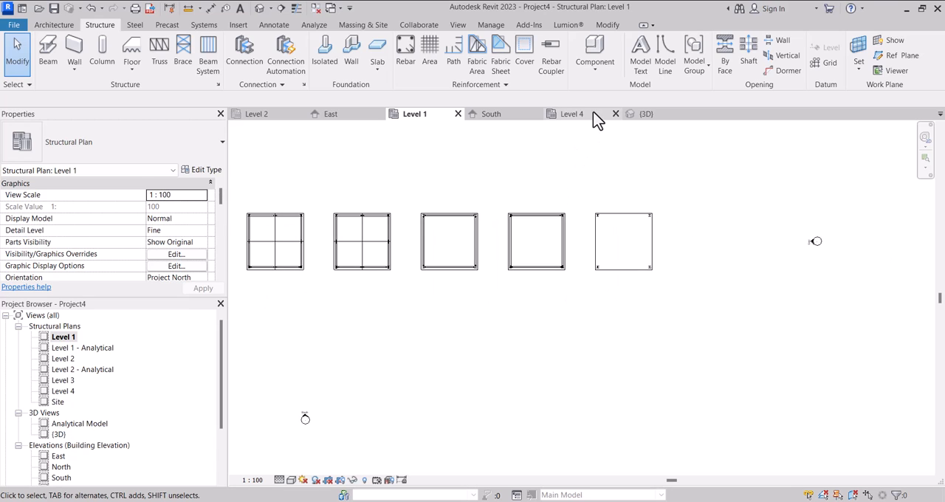
scroll(322, 326, "down", 3)
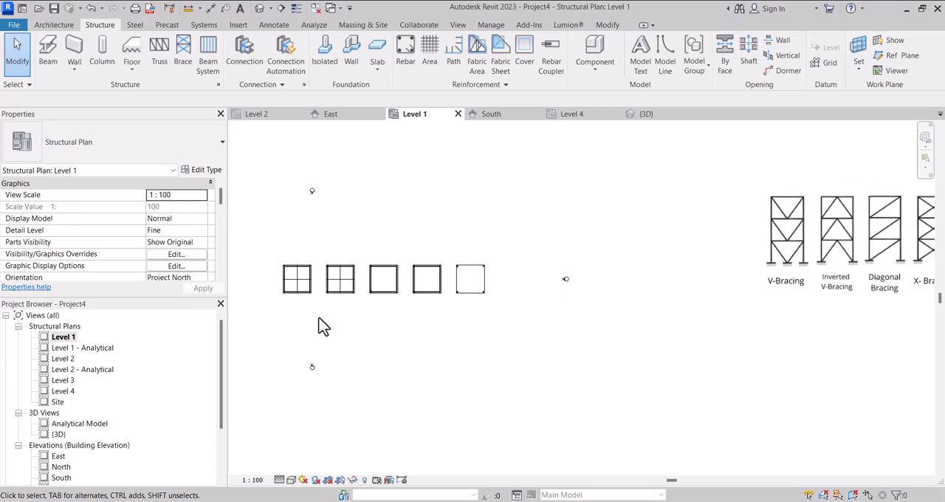
scroll(424, 307, "up", 4)
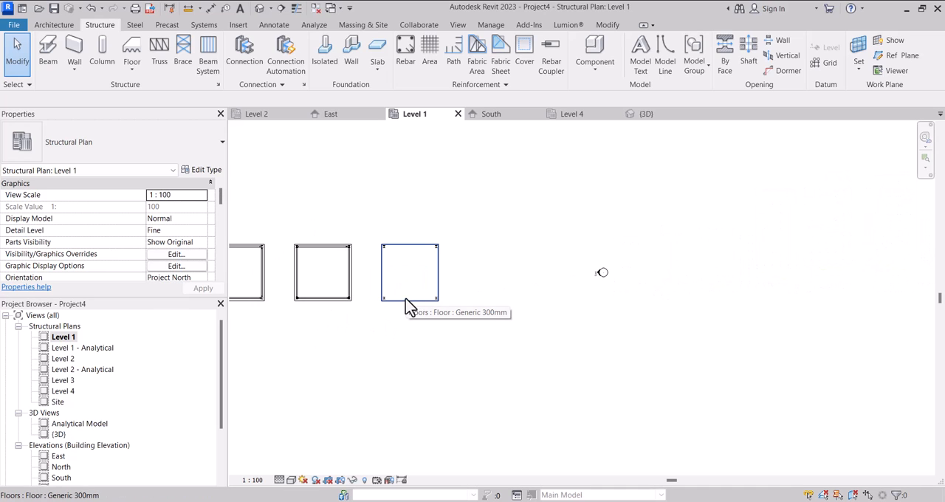
scroll(468, 302, "down", 4)
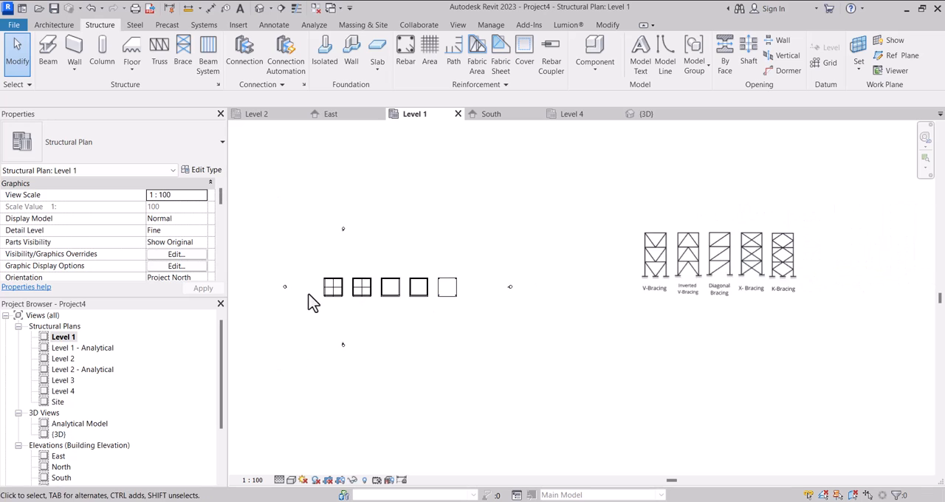
Copy the two crossing detail centre lines from the first structure's plan onto the fifth structure's floor, using the floor corner as reference.
scroll(367, 287, "up", 5)
left_click(350, 289)
scroll(351, 289, "up", 2)
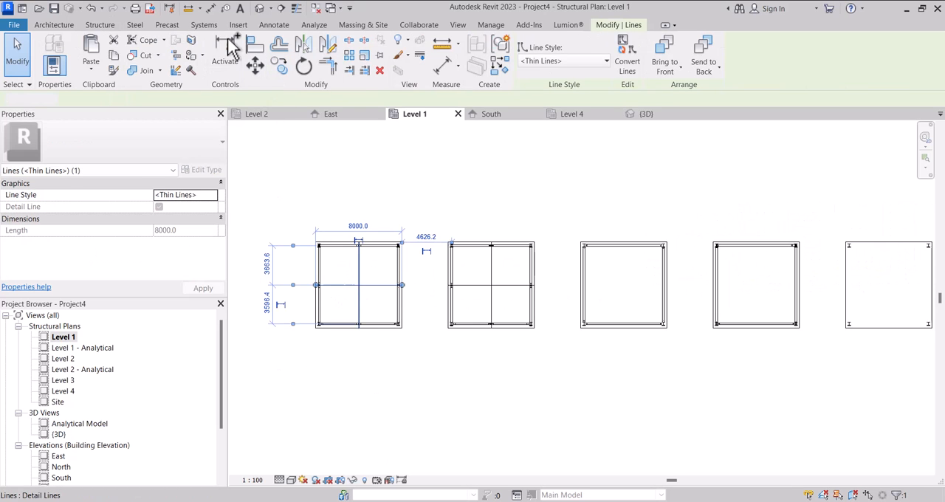
scroll(313, 249, "up", 5)
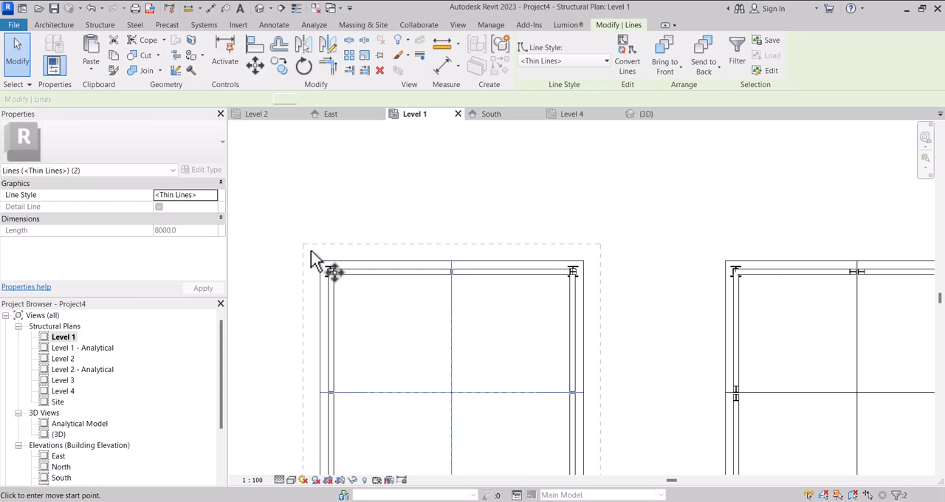
left_click(324, 266)
scroll(303, 247, "down", 4)
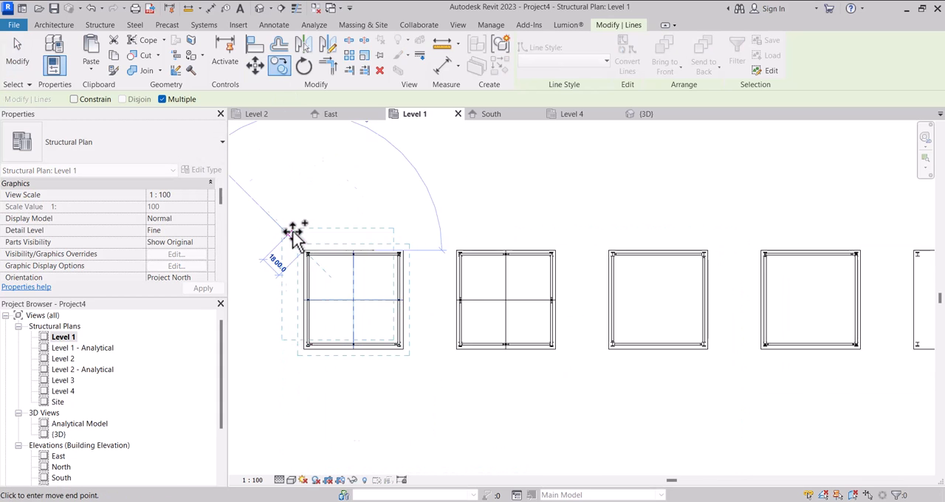
scroll(524, 243, "up", 2)
scroll(460, 248, "up", 5)
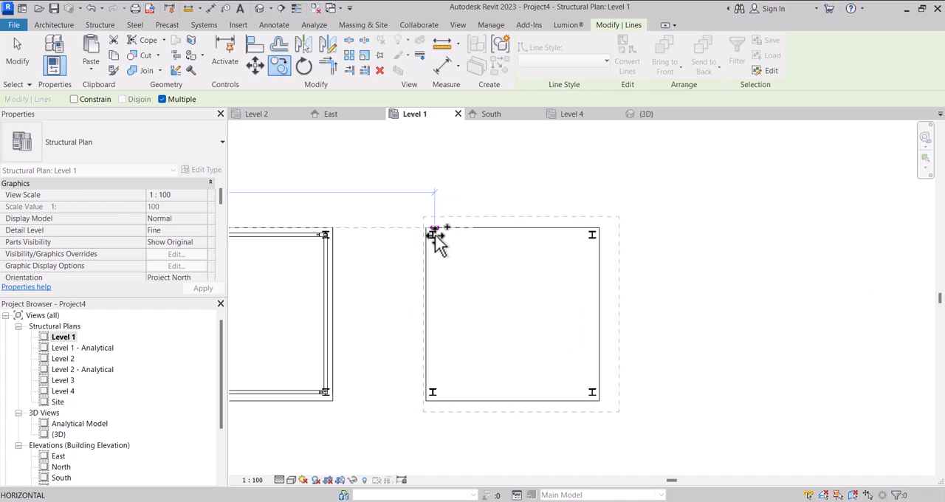
scroll(431, 237, "down", 6)
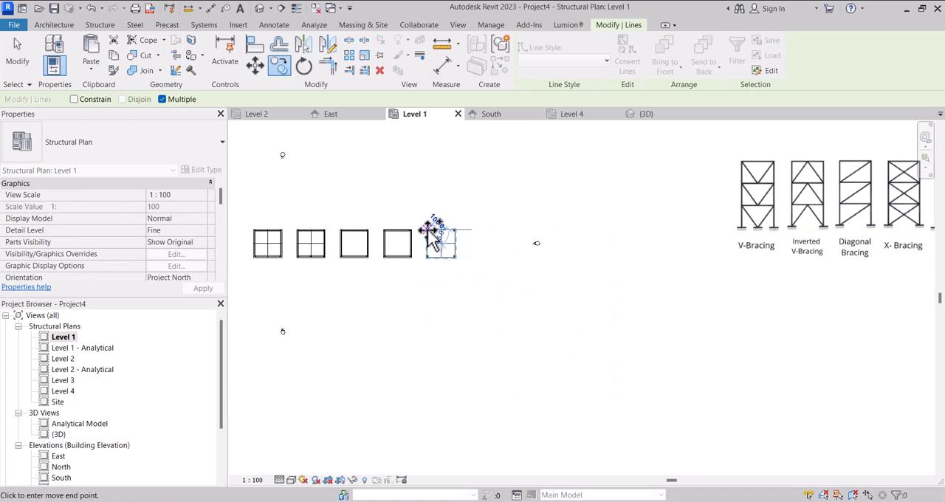
scroll(433, 235, "up", 2)
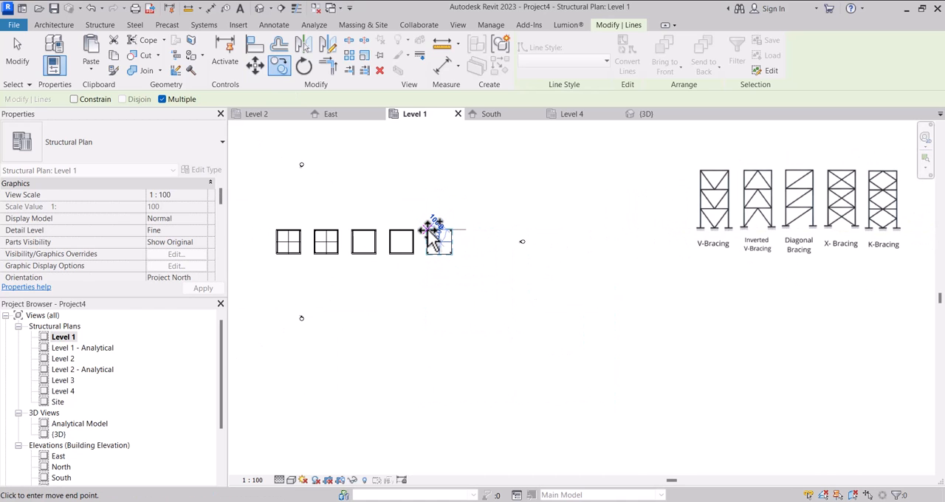
left_click(432, 235)
key("Escape")
key("Escape")
scroll(434, 238, "up", 3)
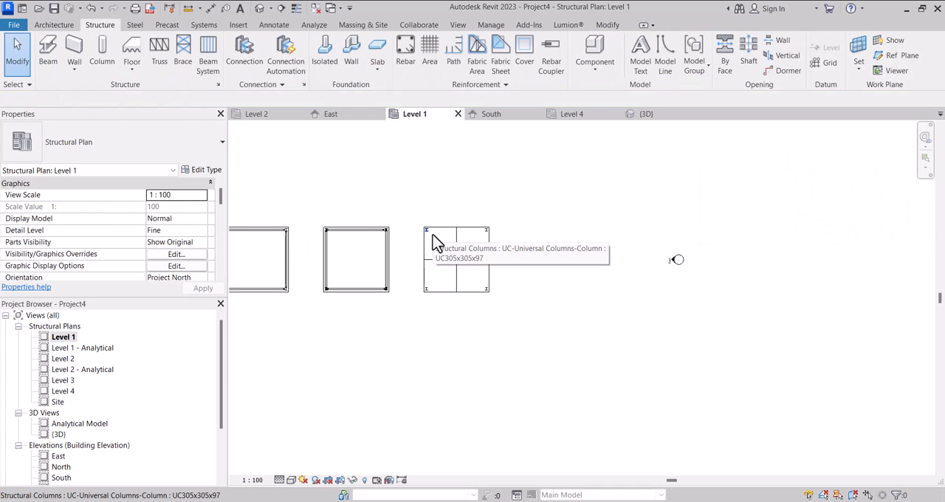
Start a UB305x165x40 brace in the Level 1 plan, with its end attachment referenced to Level 1 at an elevation of 1500 mm.
scroll(441, 272, "down", 5)
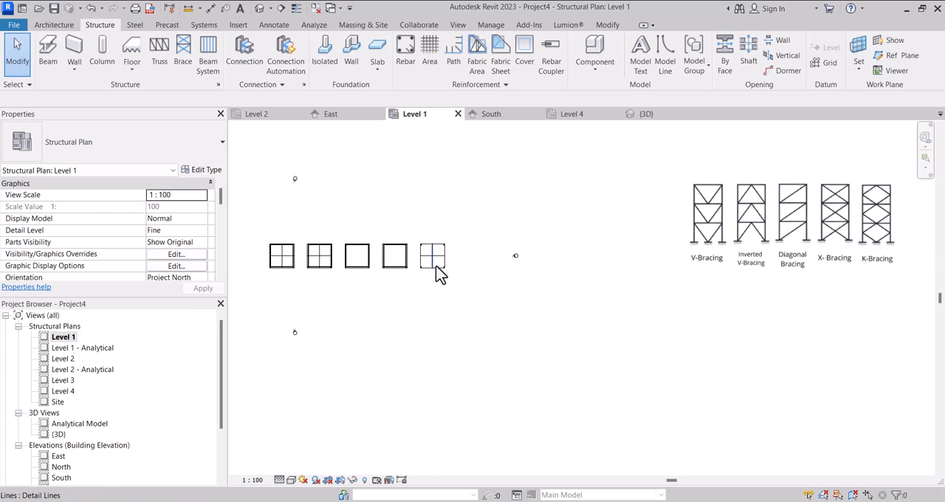
scroll(443, 269, "down", 1)
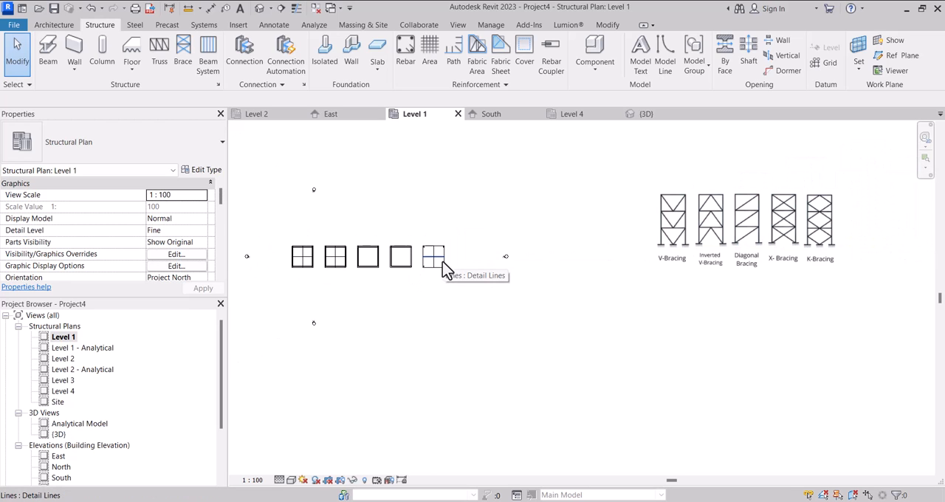
scroll(444, 270, "up", 7)
scroll(469, 281, "down", 3)
scroll(468, 281, "up", 1)
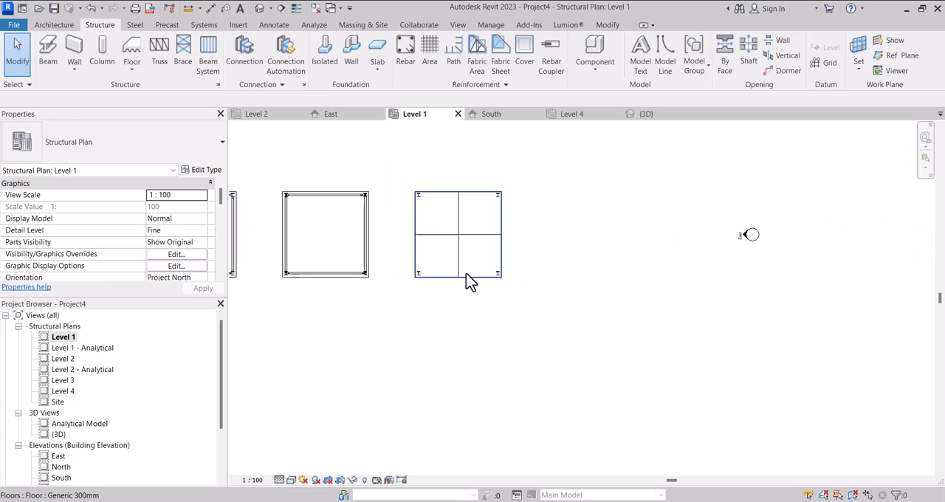
left_click(183, 59)
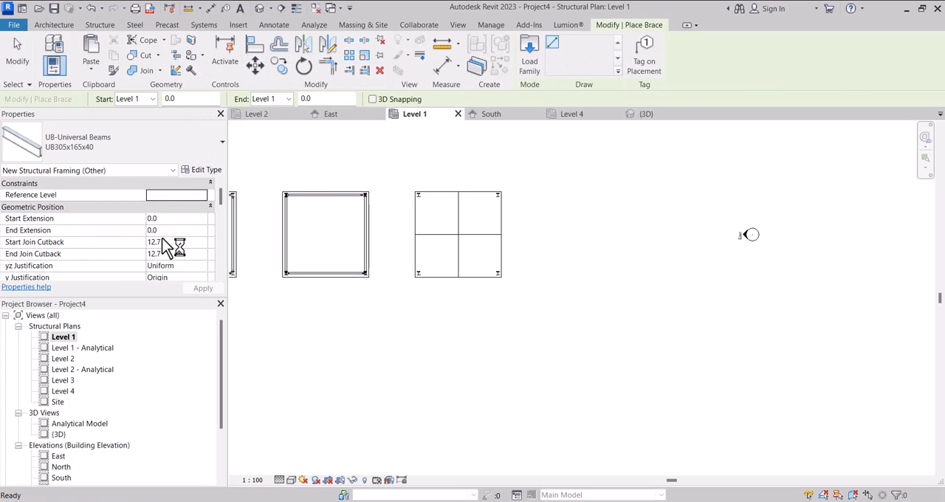
scroll(198, 256, "down", 1)
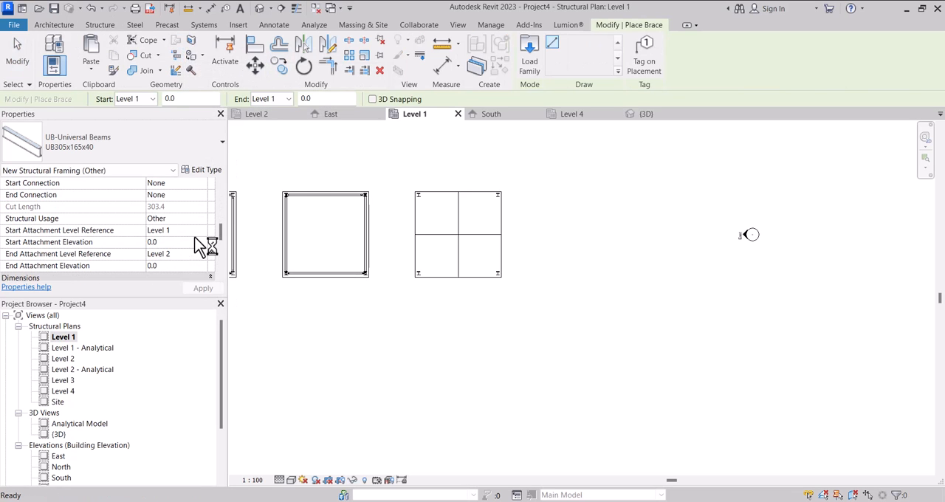
scroll(177, 268, "down", 1)
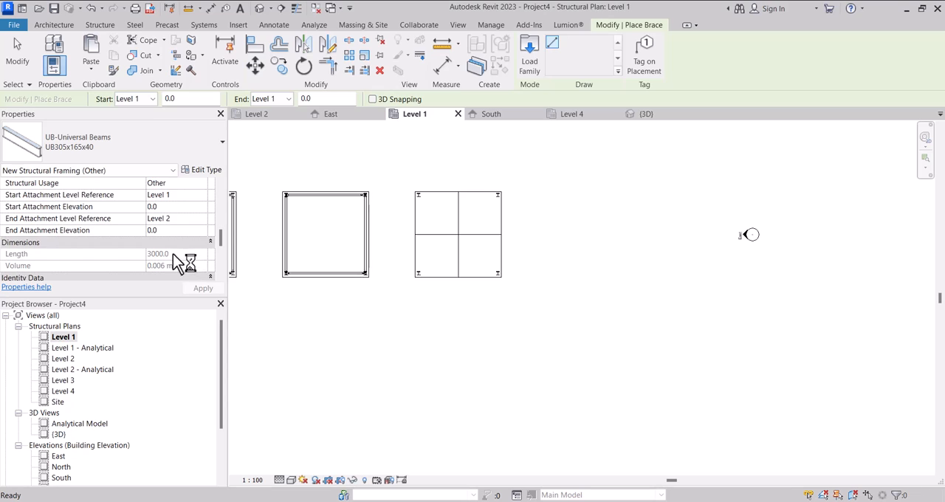
left_click(203, 220)
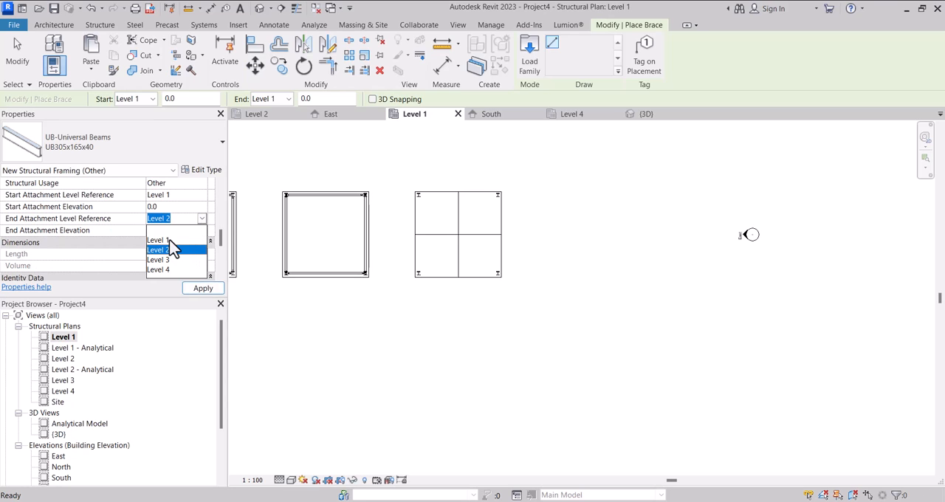
left_click(170, 239)
left_click(181, 230)
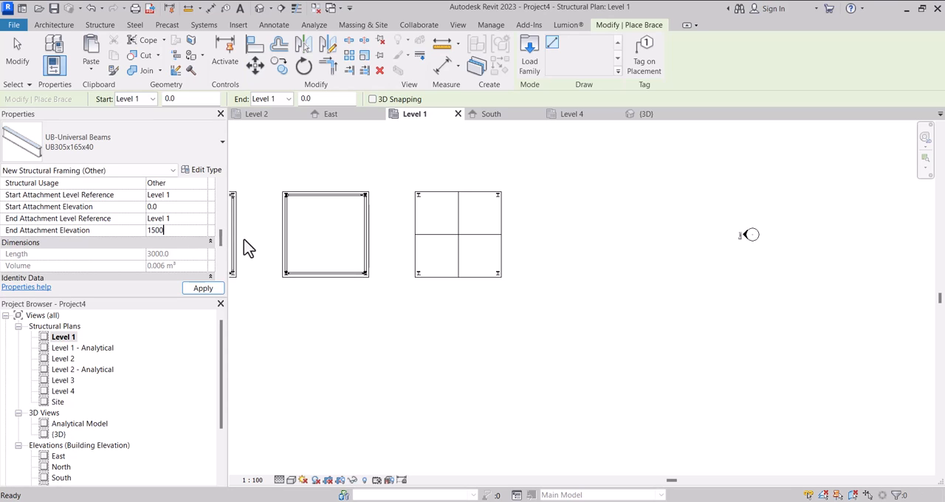
Place the brace from the midpoint of the fifth structure's front side to its front-left corner column, and check it in 3D.
scroll(454, 275, "up", 2)
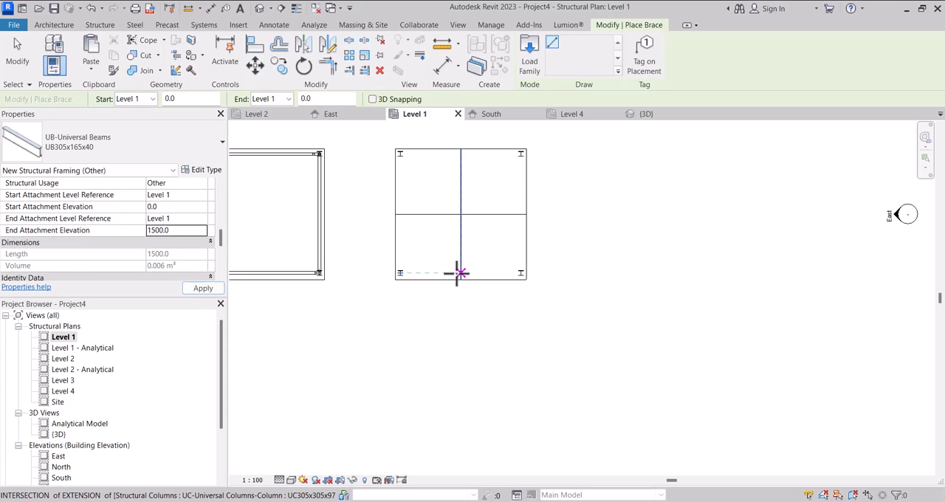
left_click(456, 274)
scroll(404, 274, "up", 3)
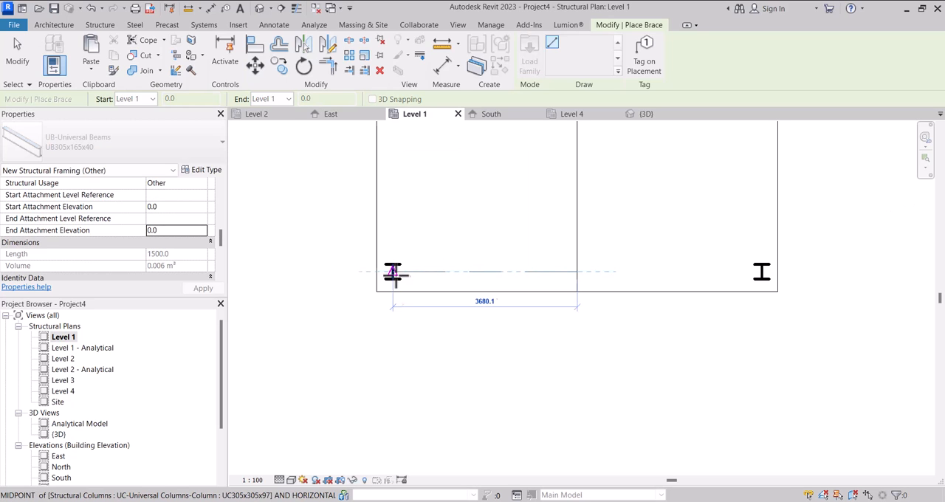
left_click(399, 273)
key("Escape")
key("Escape")
left_click(645, 115)
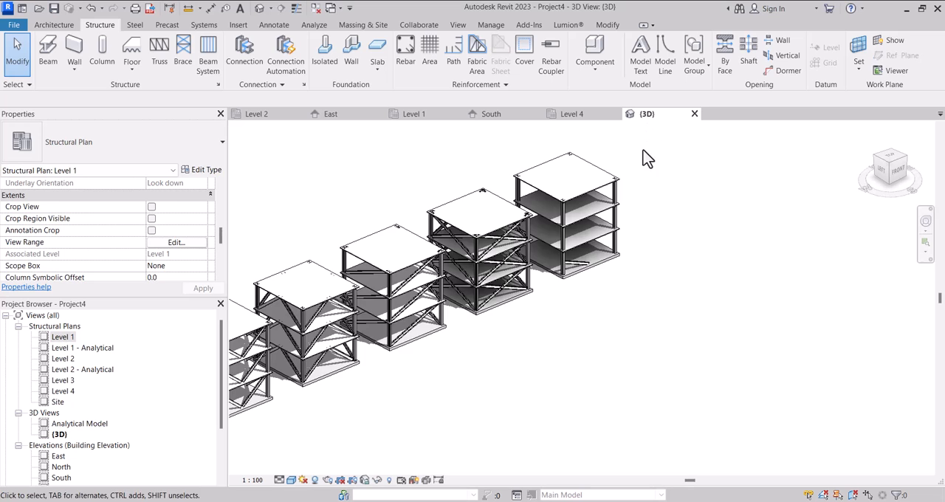
scroll(586, 274, "up", 5)
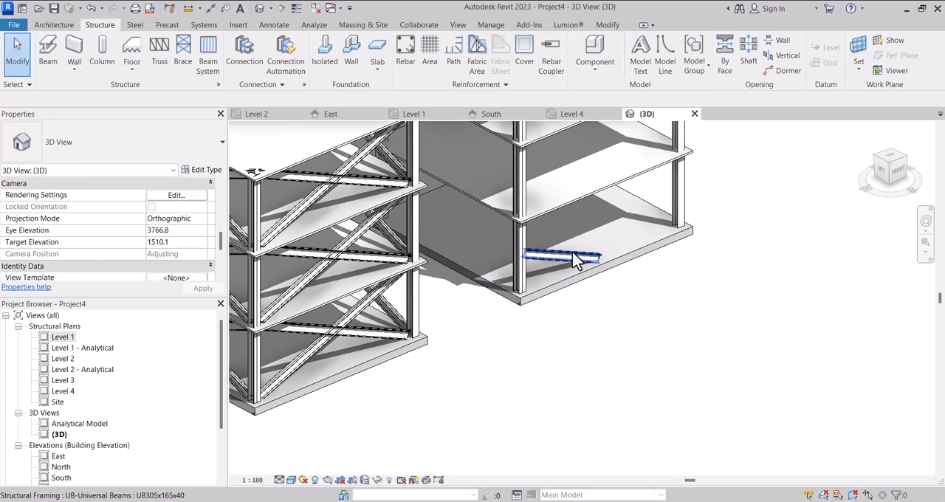
scroll(572, 263, "up", 3)
scroll(591, 265, "down", 2)
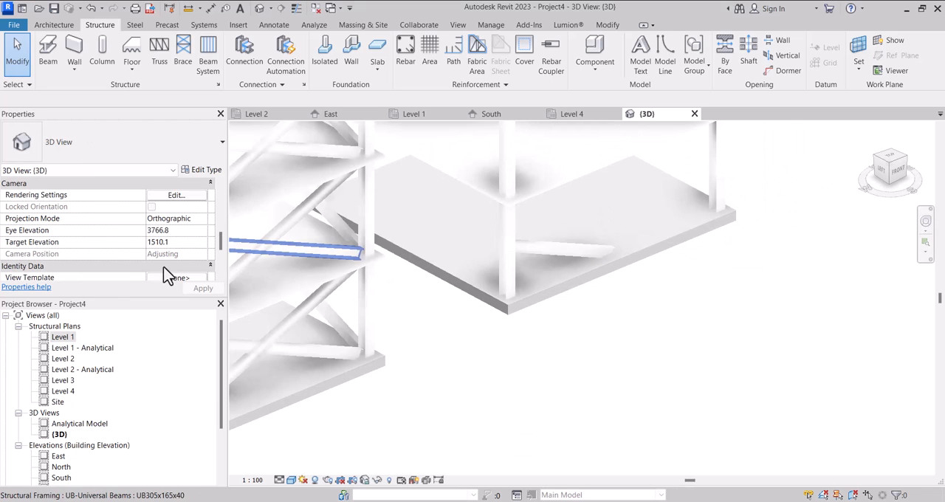
Mirror the brace about the vertical centre line in the Level 1 plan and check the pair from the front in 3D.
double_click(63, 338)
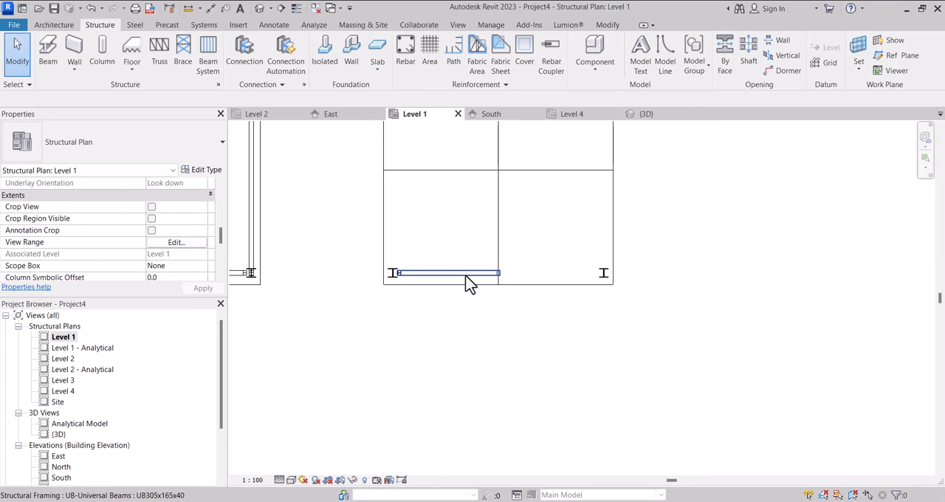
left_click(466, 276)
left_click(328, 45)
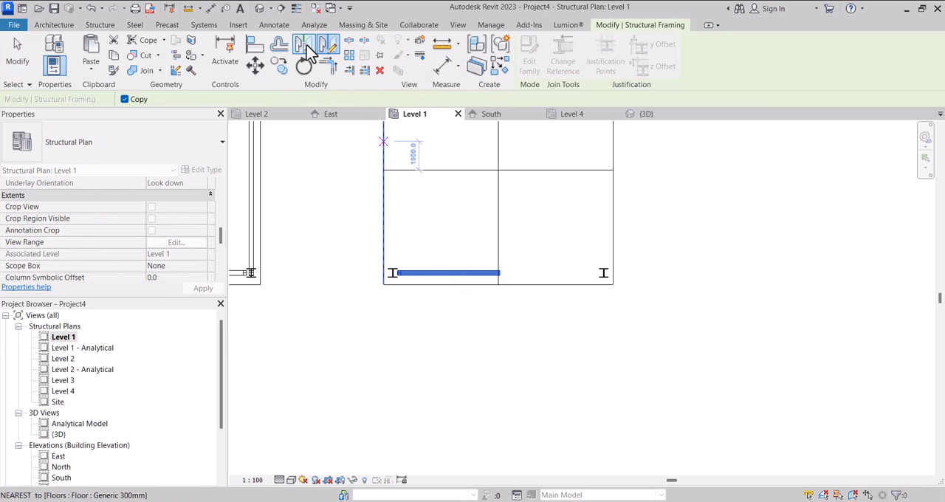
left_click(500, 223)
key("Escape")
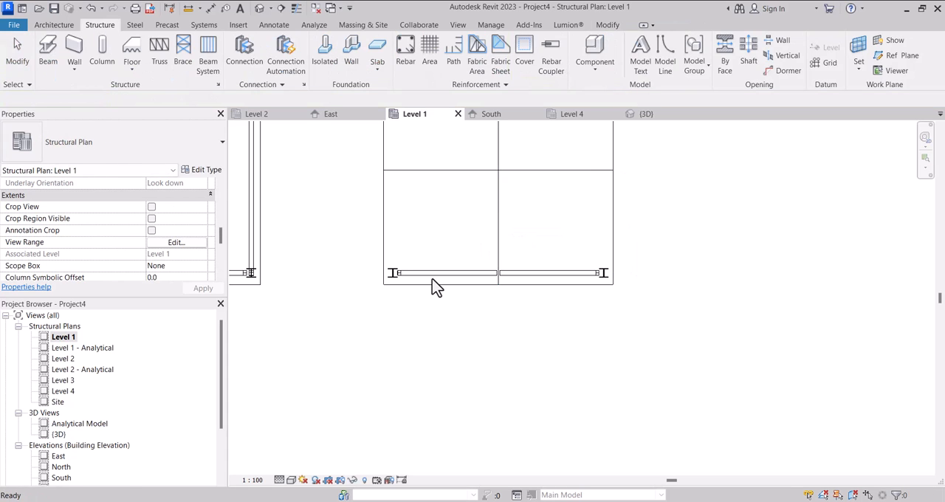
scroll(433, 285, "down", 4)
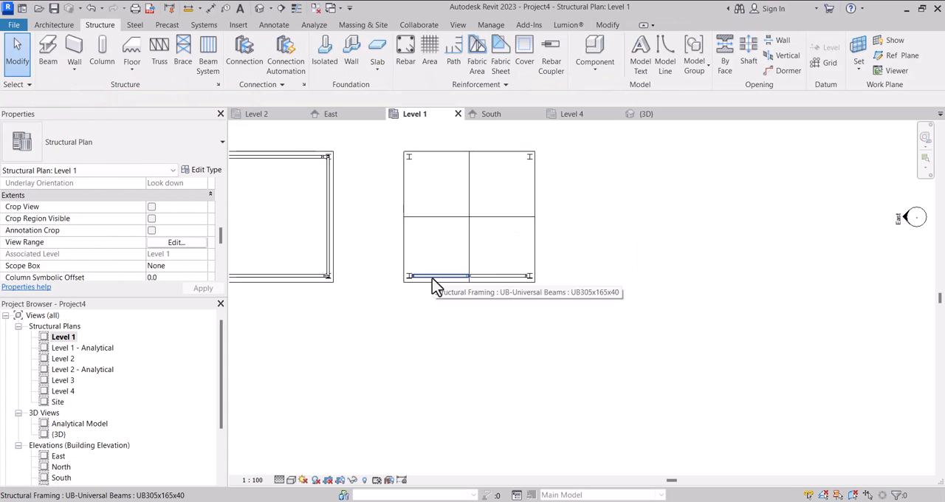
left_click(644, 116)
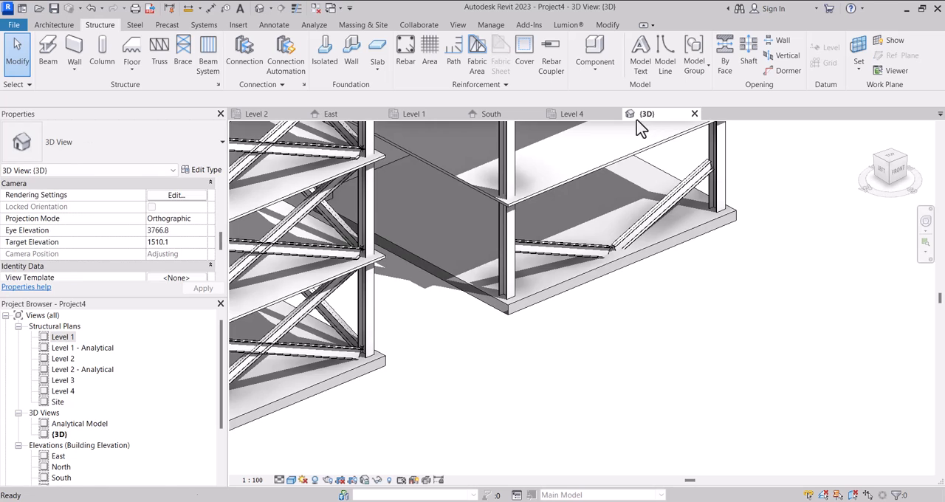
scroll(547, 253, "down", 2)
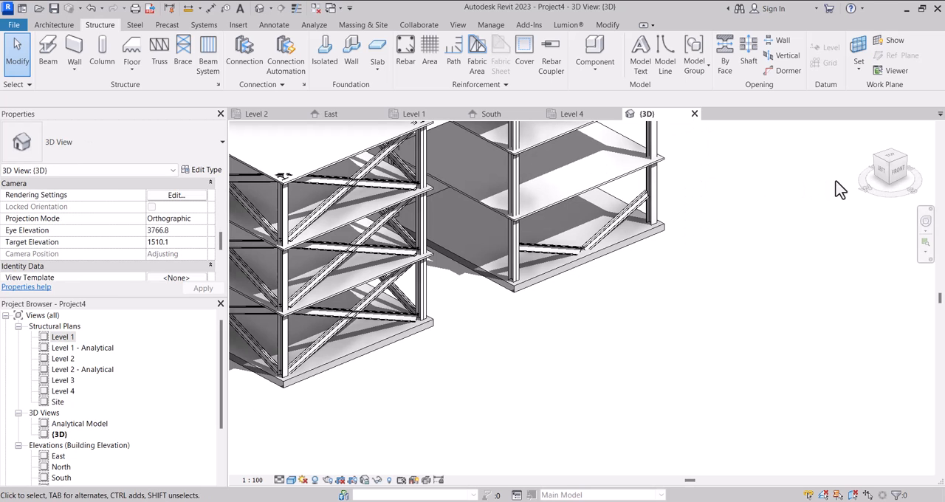
left_click(896, 171)
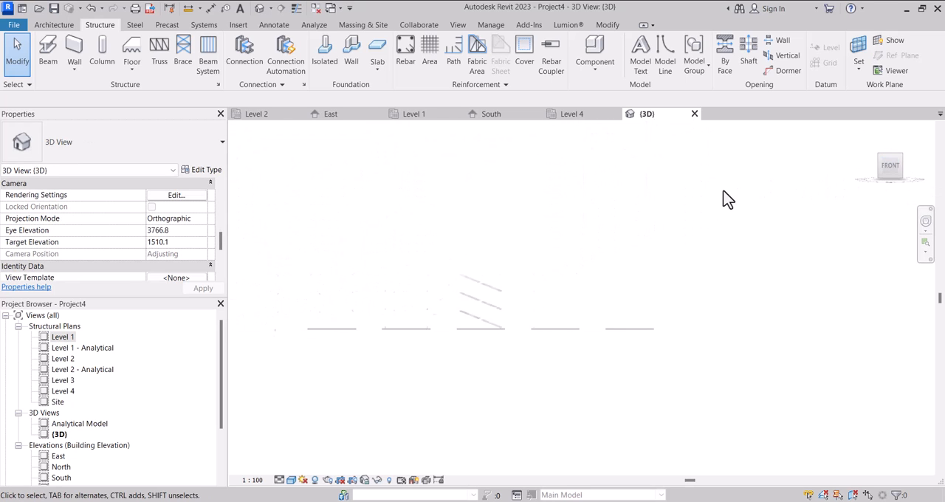
Draw a building section line just in front of the fifth structure in the Level 1 plan, looking toward the structure.
double_click(63, 336)
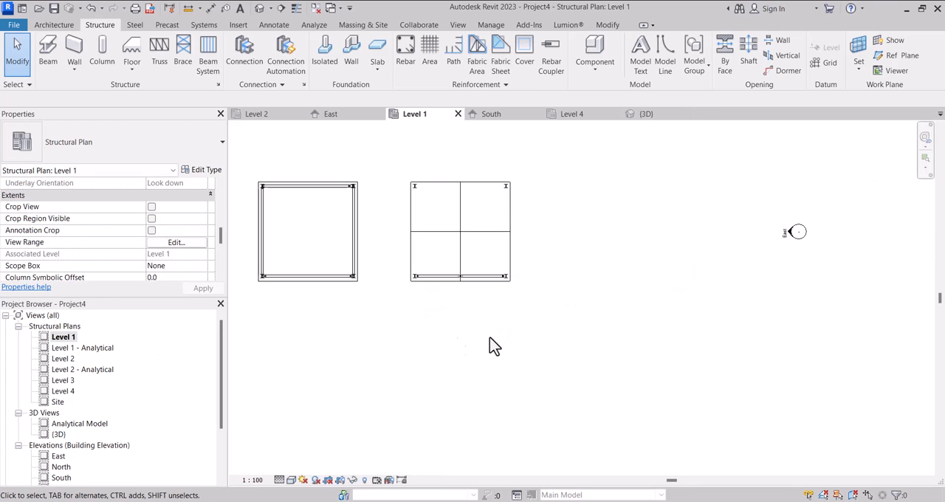
scroll(432, 310, "down", 2)
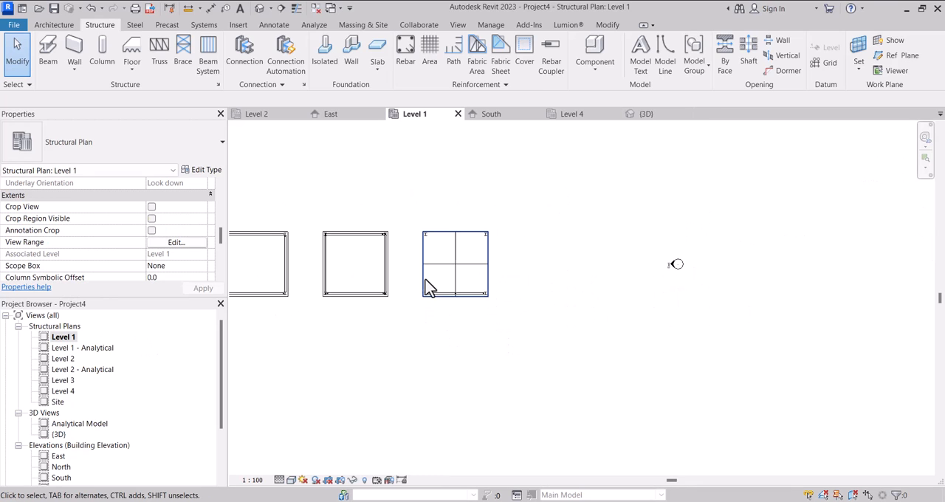
left_click(282, 13)
scroll(391, 317, "up", 2)
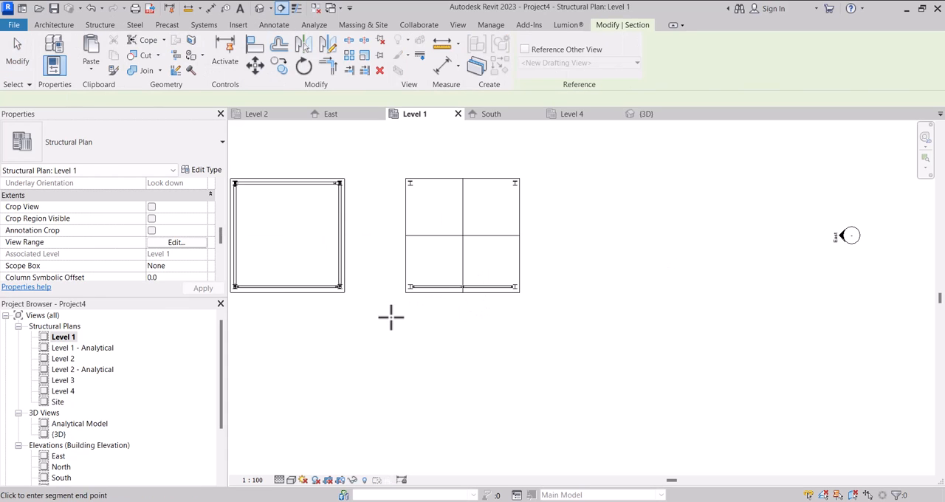
left_click(382, 316)
left_click(563, 317)
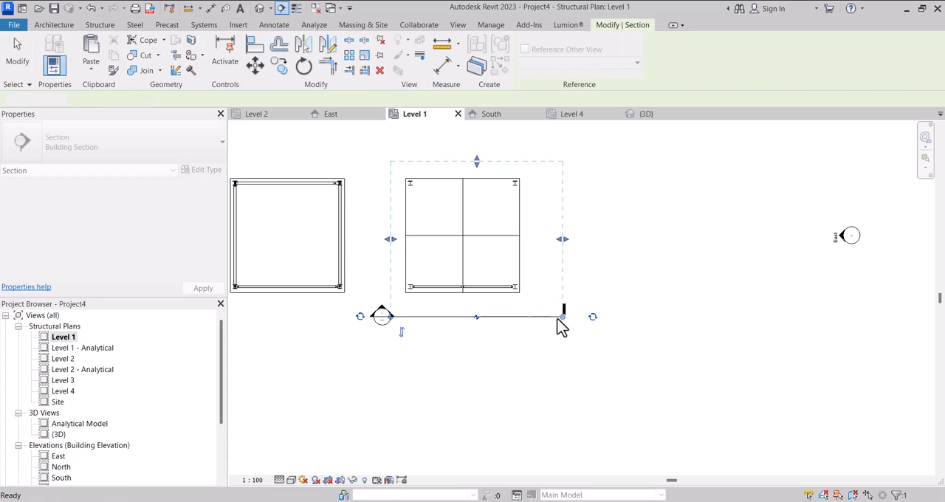
key("Escape")
Reduce the section's depth to just behind the front braces and open the section view.
left_click_drag(477, 161, 476, 273)
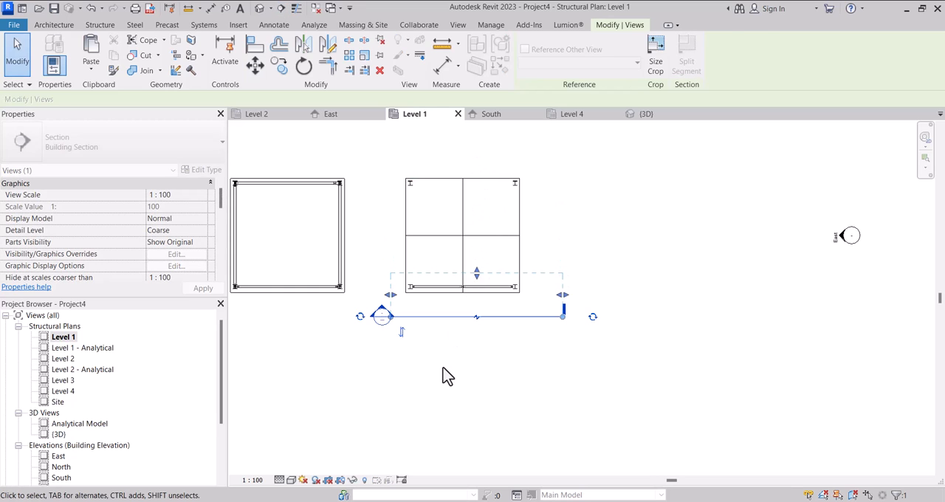
left_click(423, 359)
double_click(382, 316)
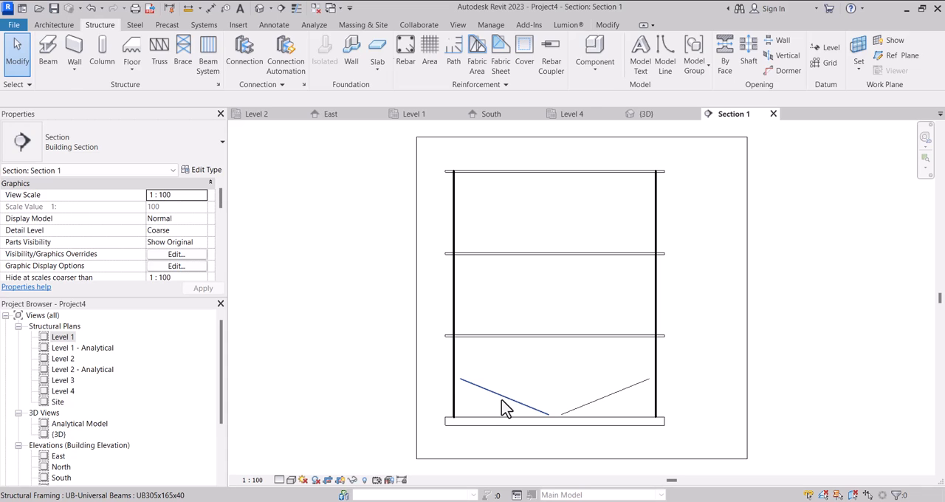
left_click(502, 400)
scroll(431, 342, "up", 2)
left_click(441, 351)
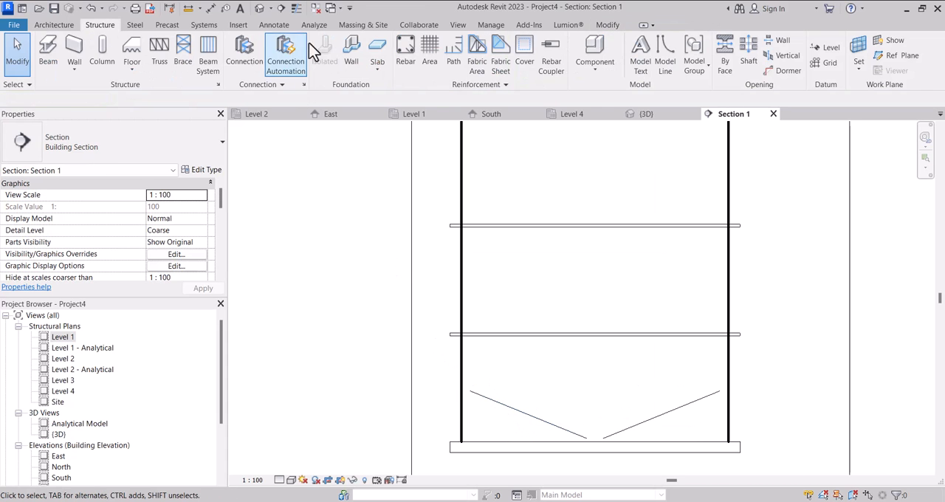
Draw a 2925 mm vertical detail line from the Level 2 floor's lower-left corner down to the top corner of the base floor.
left_click(608, 26)
left_click(272, 25)
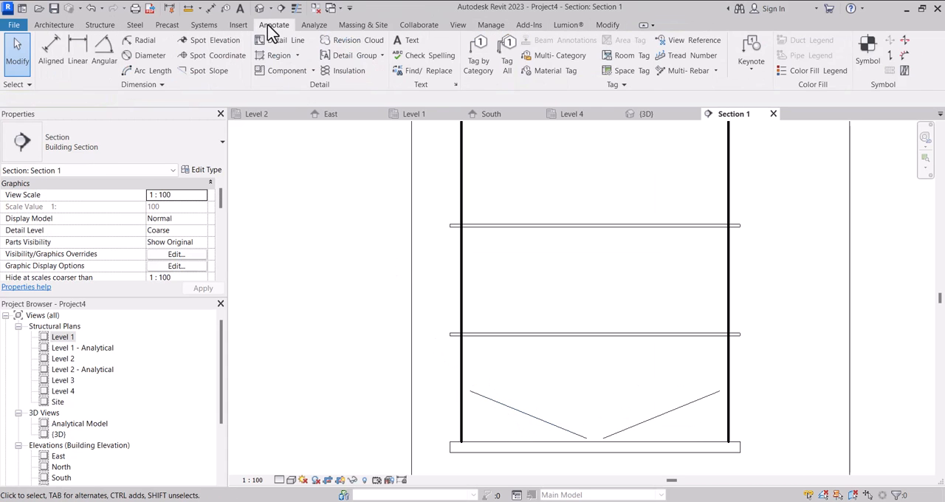
left_click(279, 39)
scroll(439, 338, "up", 2)
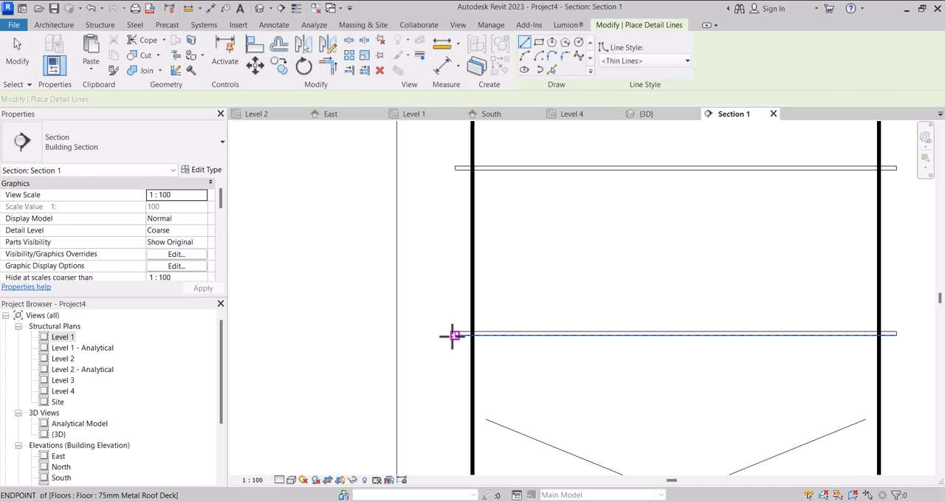
left_click(449, 333)
scroll(443, 291, "down", 3)
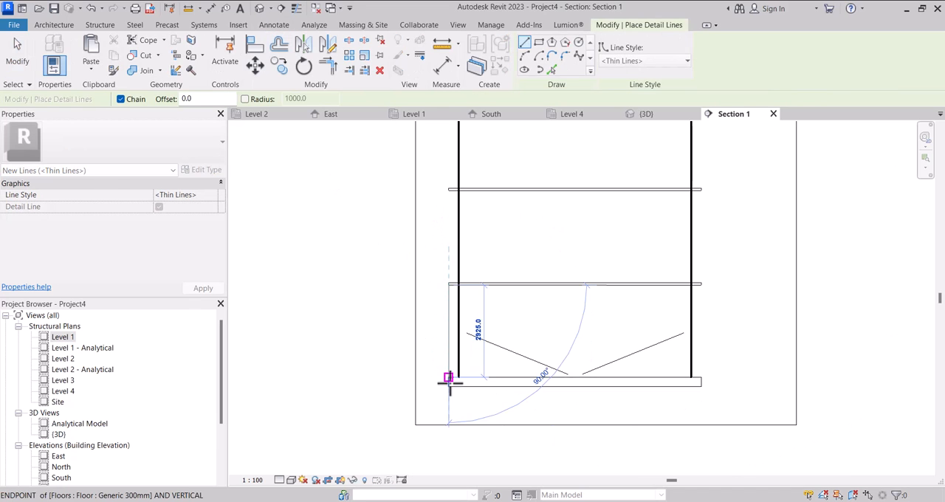
left_click(448, 378)
scroll(447, 380, "down", 3)
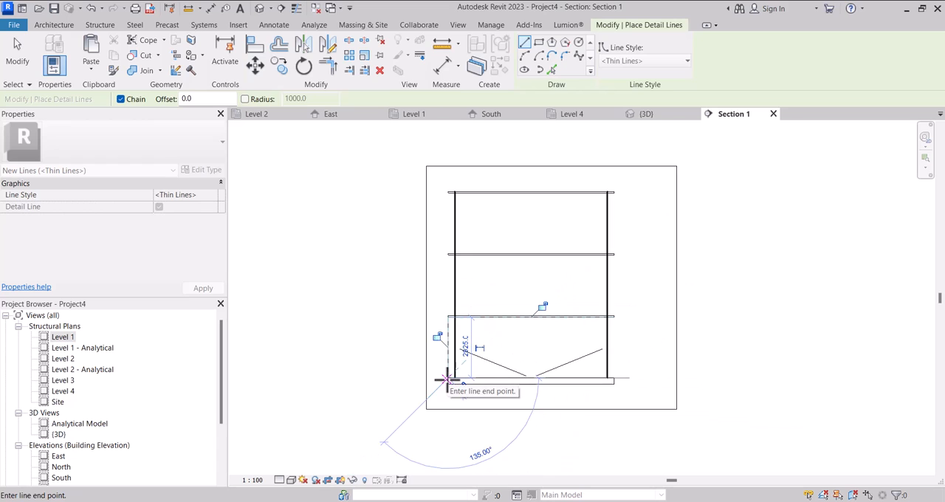
key("Escape")
key("Escape")
key("Escape")
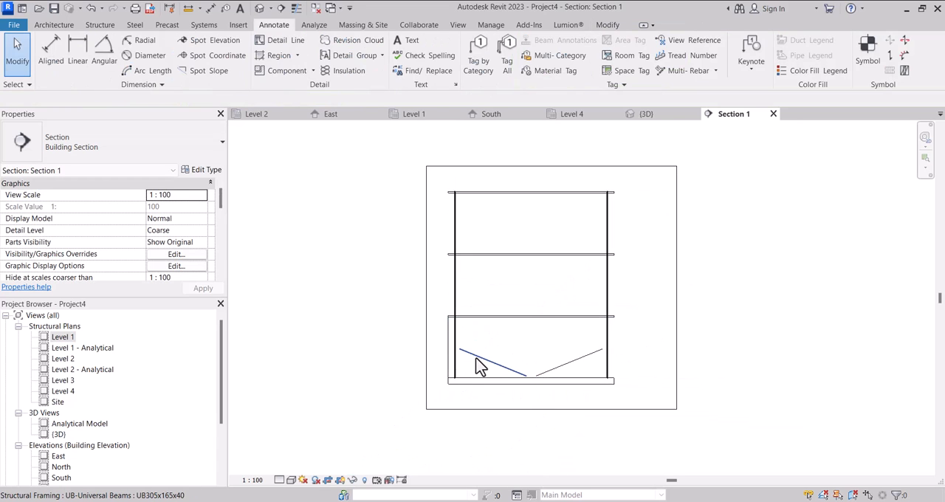
Mirror the two lower front braces about a horizontal axis through the vertical detail line's midpoint to complete the diamond.
left_click(479, 367)
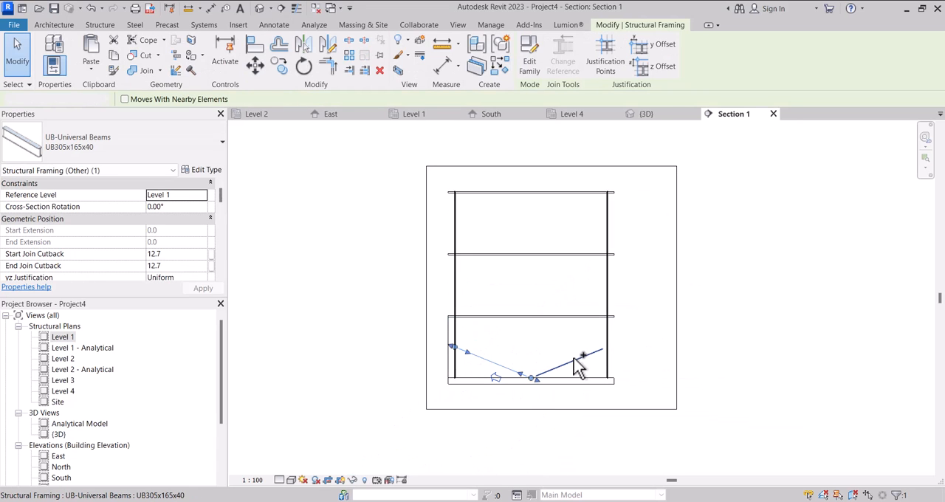
left_click(575, 360, "ctrl")
left_click(327, 45)
scroll(443, 354, "up", 3)
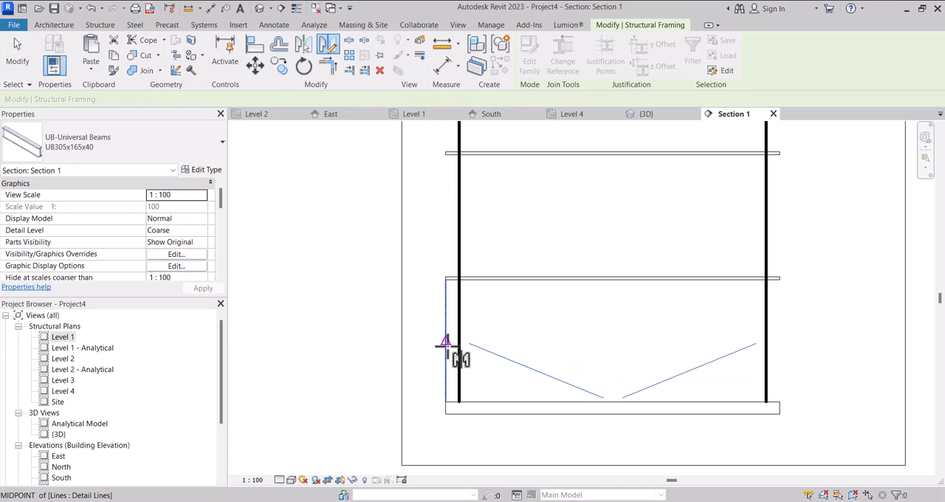
left_click(445, 343)
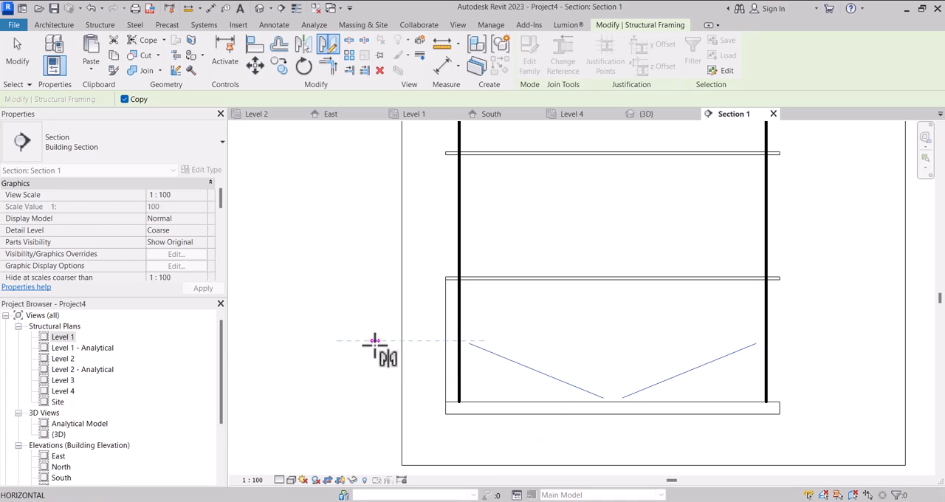
left_click(375, 341)
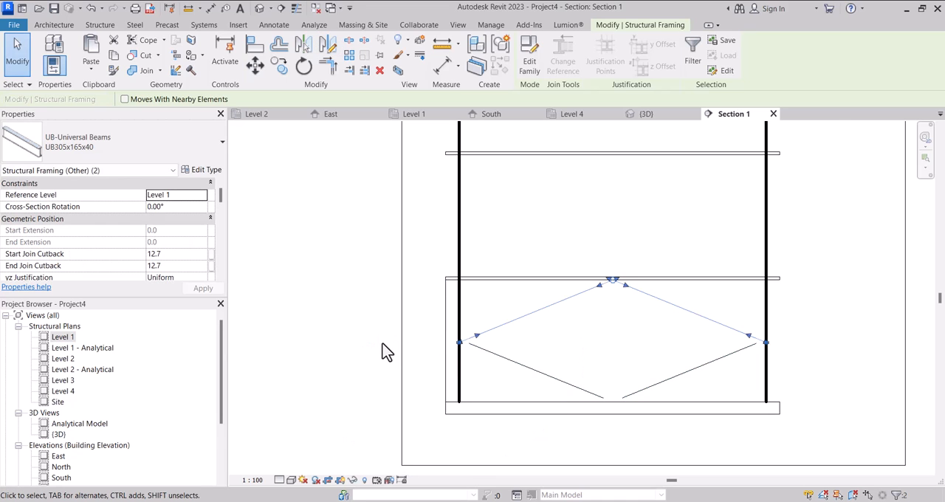
scroll(384, 352, "down", 4)
key("Escape")
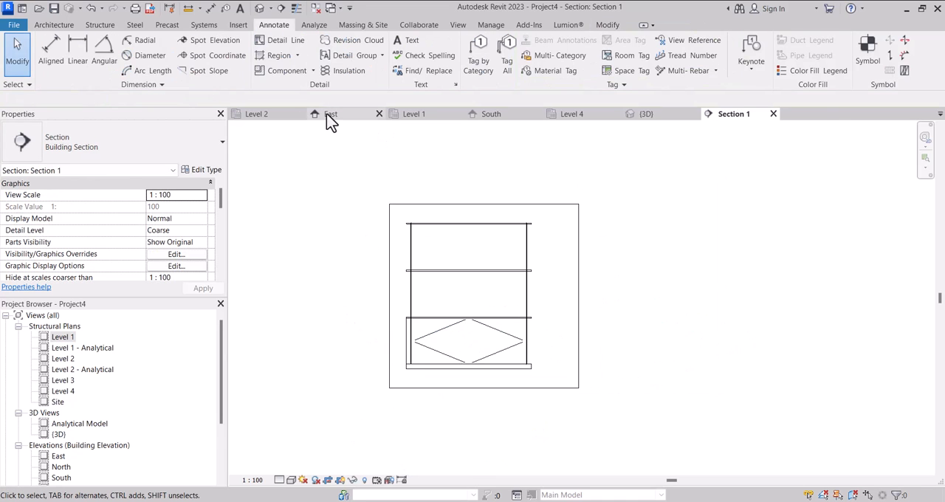
Select all four ground-storey braces on the front of the fifth structure in the 3D view.
left_click(642, 115)
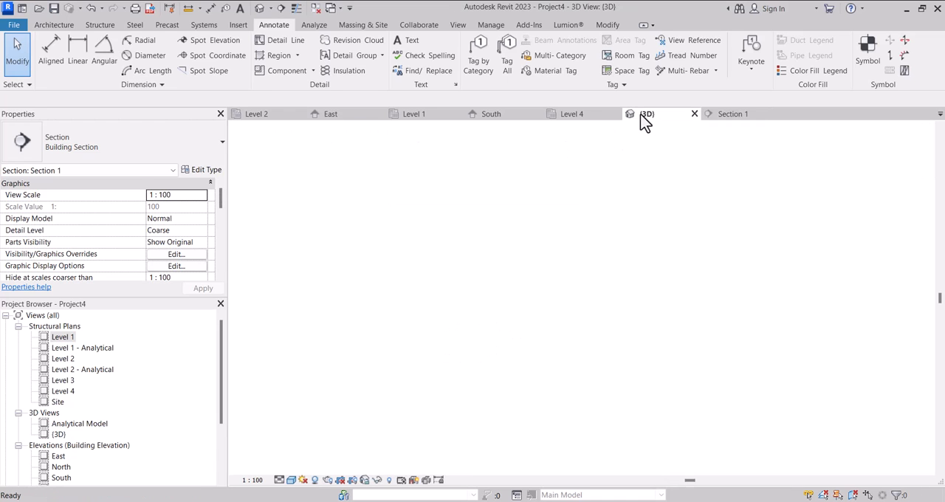
middle_click_drag(734, 314, 612, 386, "shift")
scroll(612, 386, "up", 5)
scroll(509, 378, "down", 5)
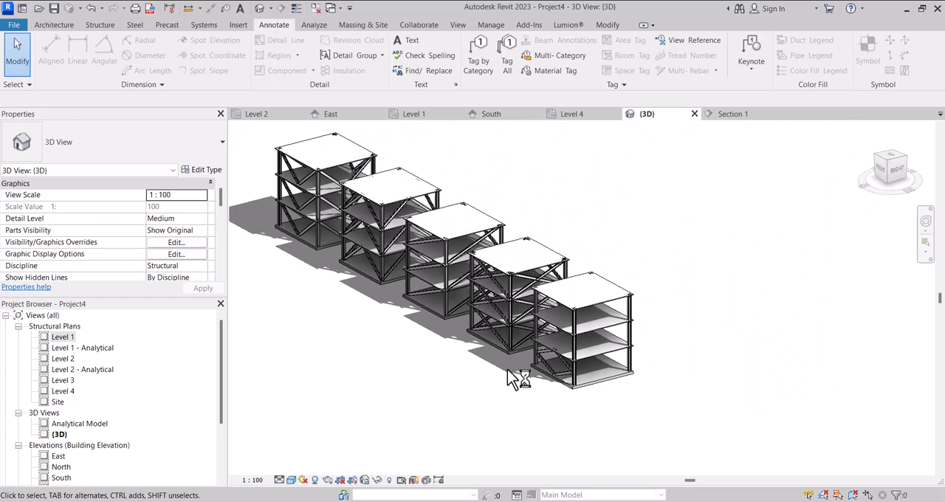
middle_click_drag(502, 375, 670, 381, "shift")
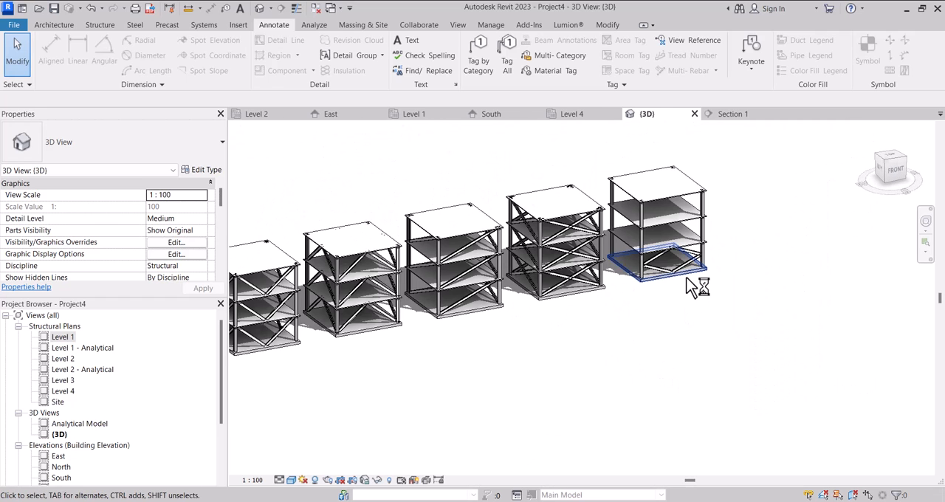
scroll(675, 268, "up", 5)
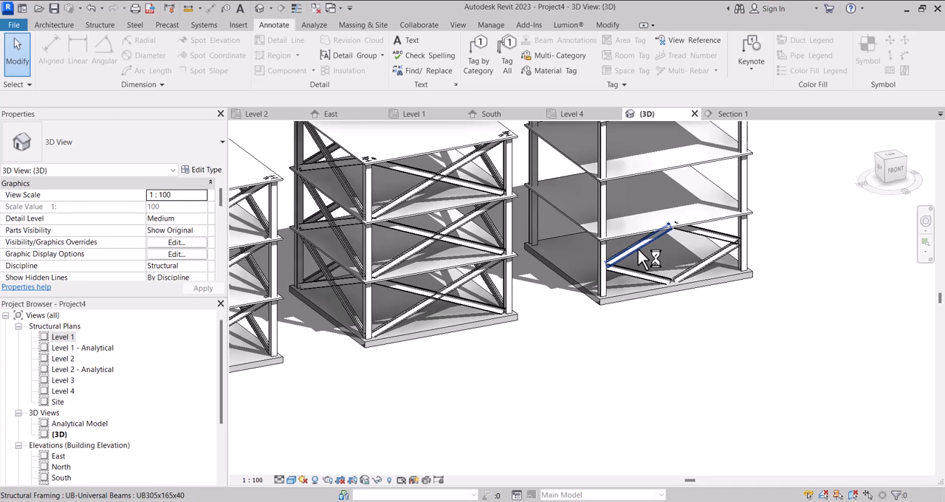
left_click(638, 249)
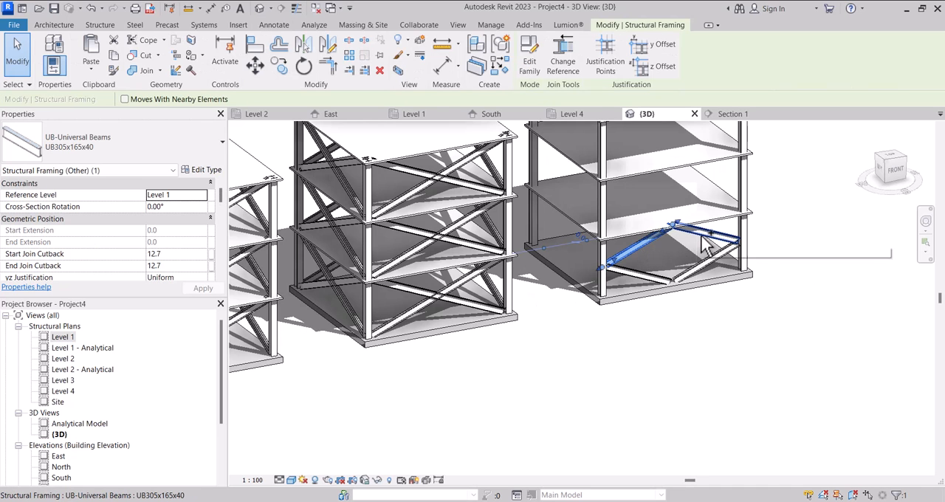
left_click(709, 264, "ctrl")
left_click(650, 286, "ctrl")
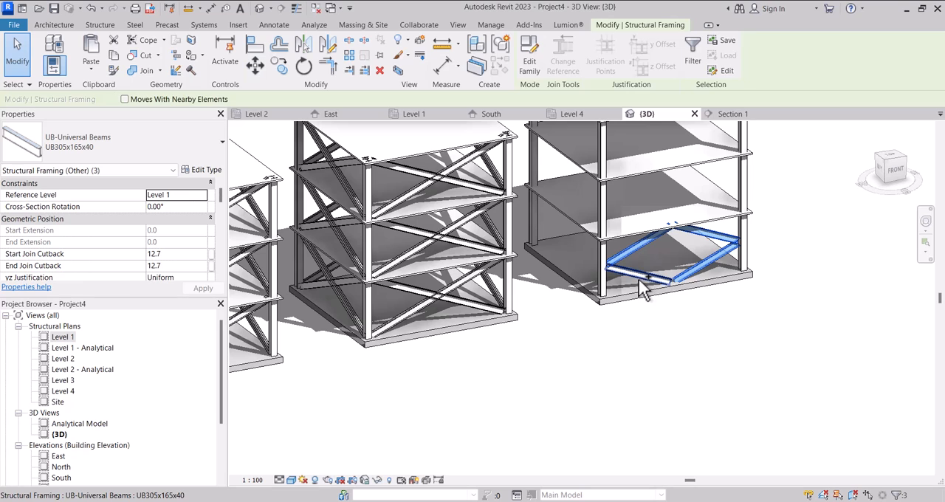
left_click(642, 283, "ctrl")
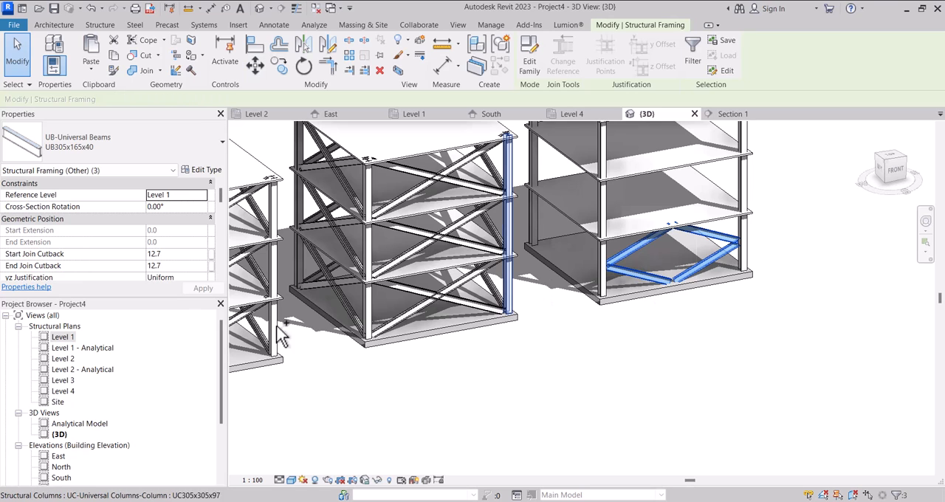
Copy the four front braces in the Level 1 plan from the front-left column's midpoint to the rear-left column's midpoint.
double_click(70, 339)
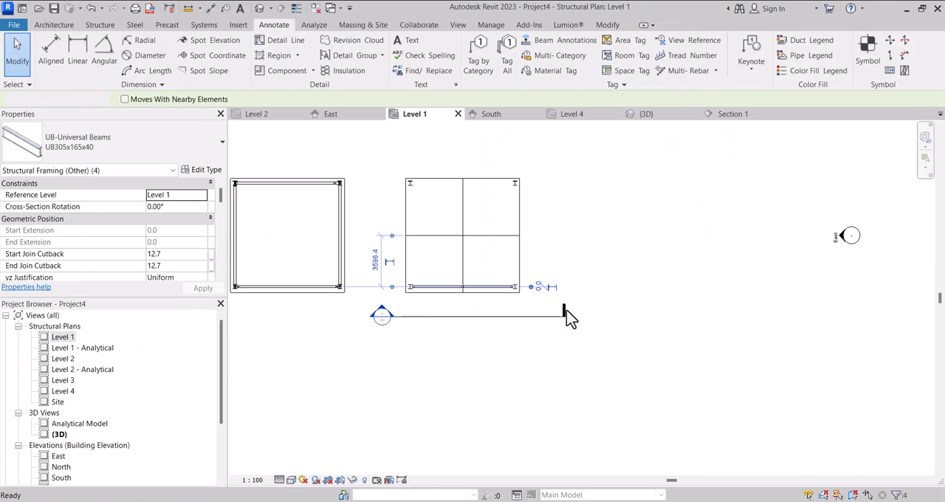
left_click(279, 67)
scroll(419, 310, "up", 5)
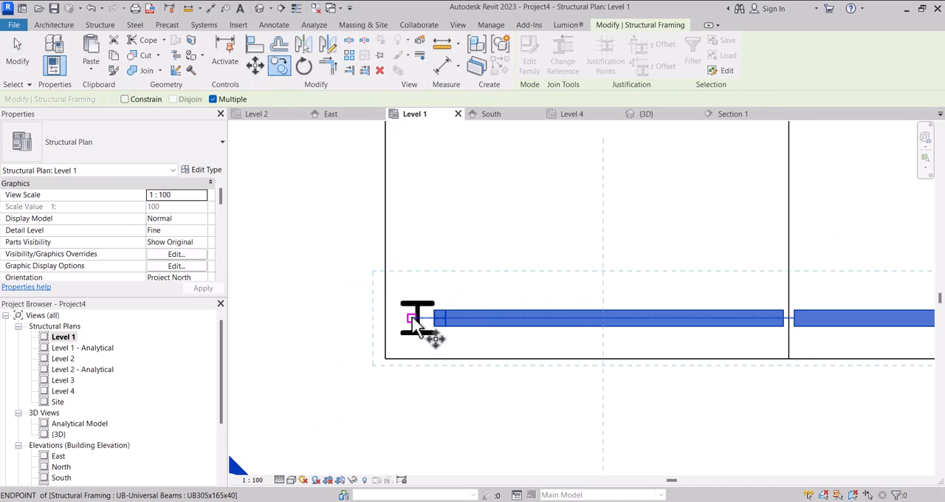
scroll(418, 322, "up", 3)
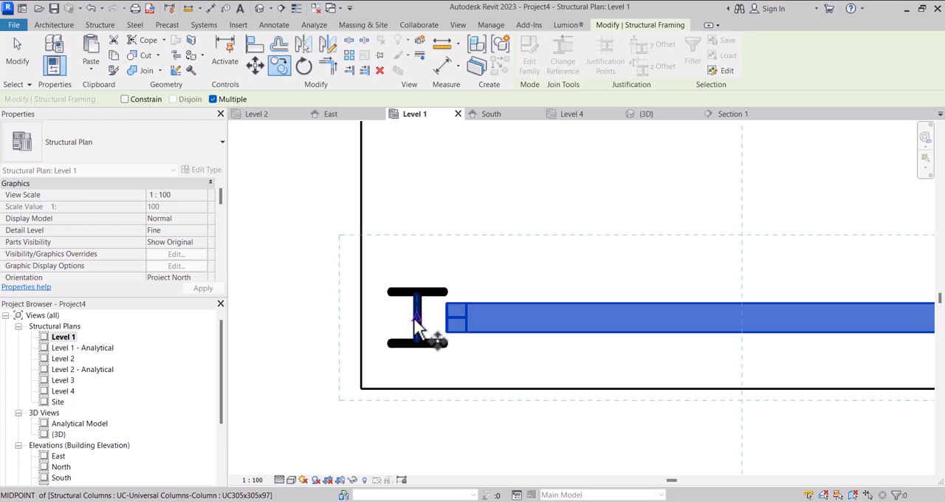
left_click(415, 322)
scroll(409, 384, "down", 5)
scroll(416, 212, "up", 4)
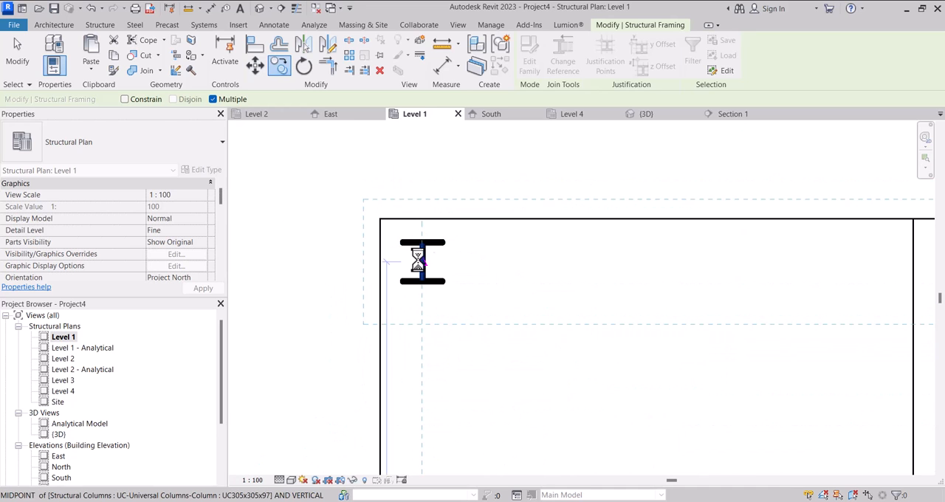
left_click(421, 262)
Place another copy of the braces about 2400 mm in front of the rear set and rotate it 90°.
scroll(421, 263, "down", 4)
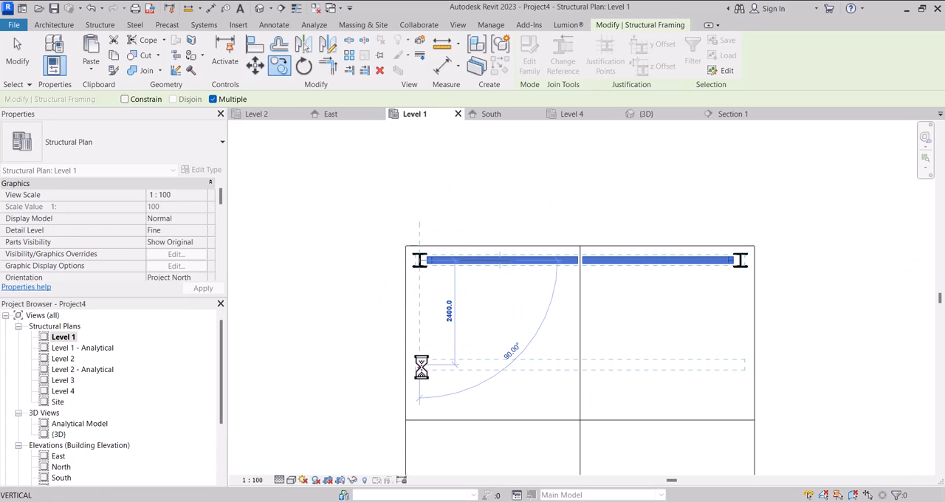
left_click(421, 364)
key("Escape")
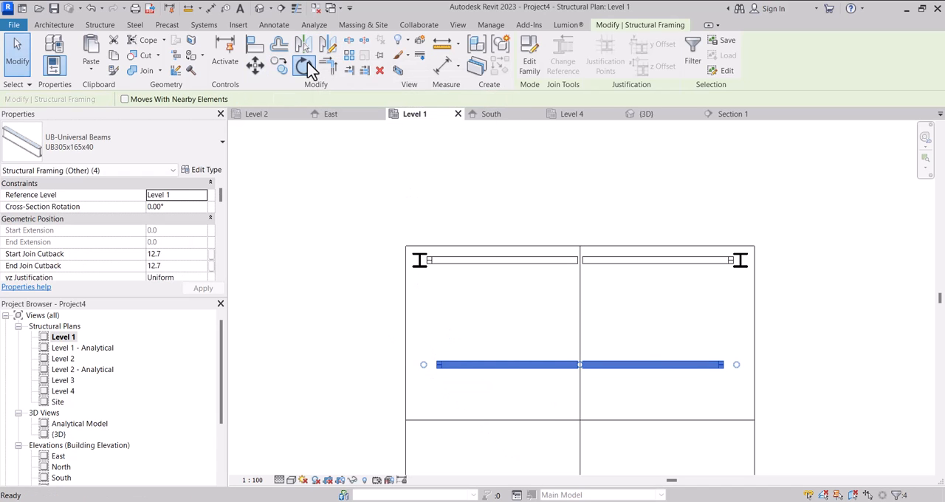
left_click(306, 65)
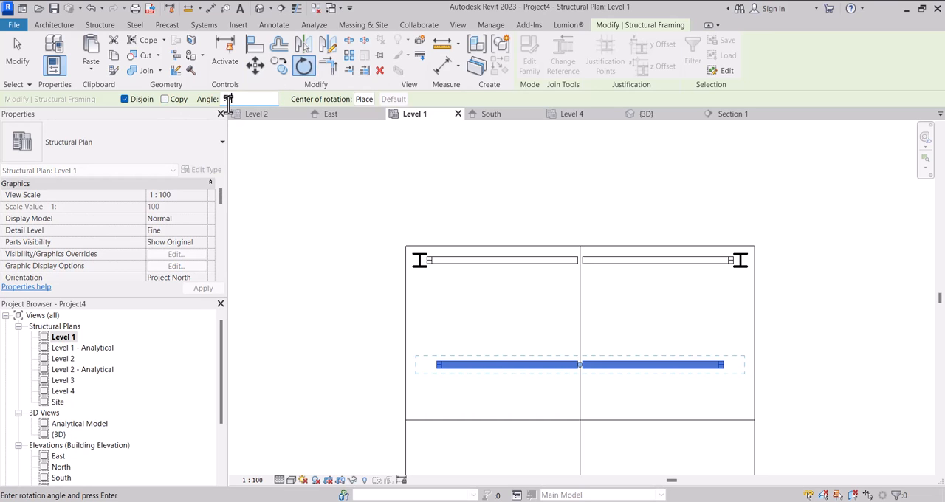
type("90")
key("Return")
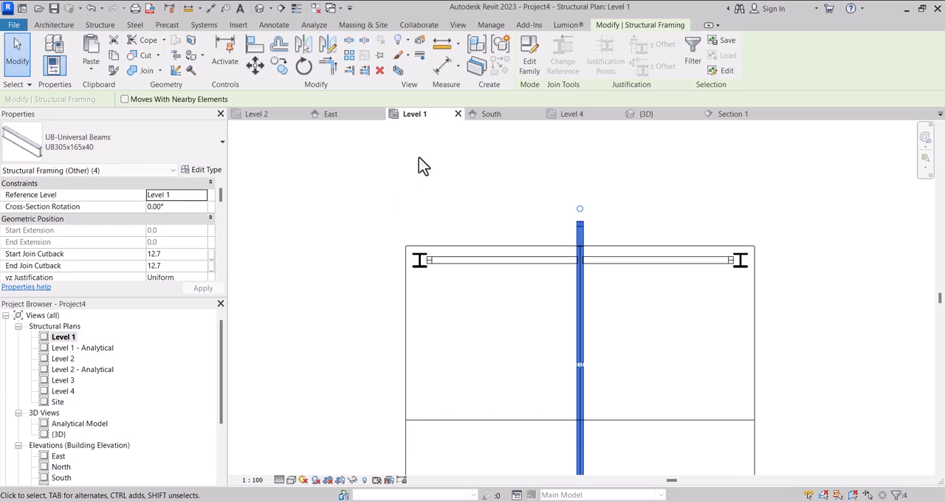
Move the rotated braces from their midpoint onto the horizontal centre line, in line with the left columns.
scroll(421, 165, "down", 3)
scroll(480, 243, "up", 5)
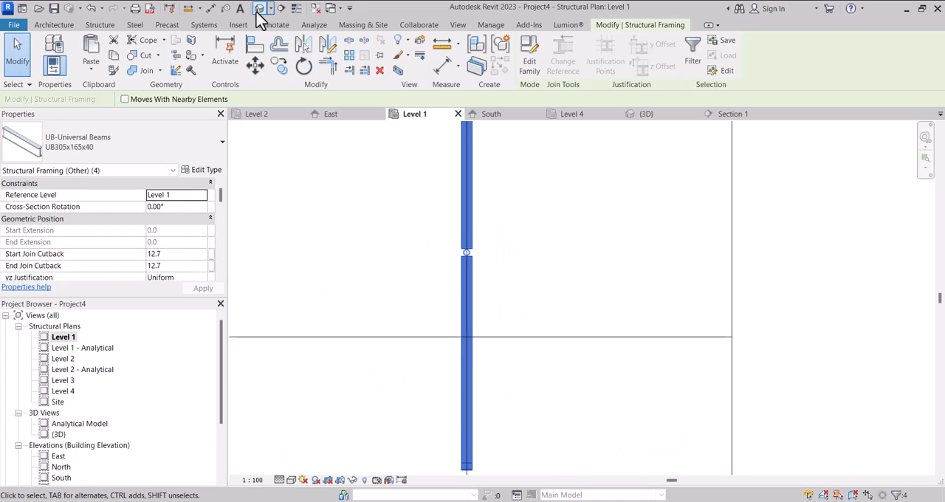
left_click(254, 65)
scroll(473, 251, "up", 3)
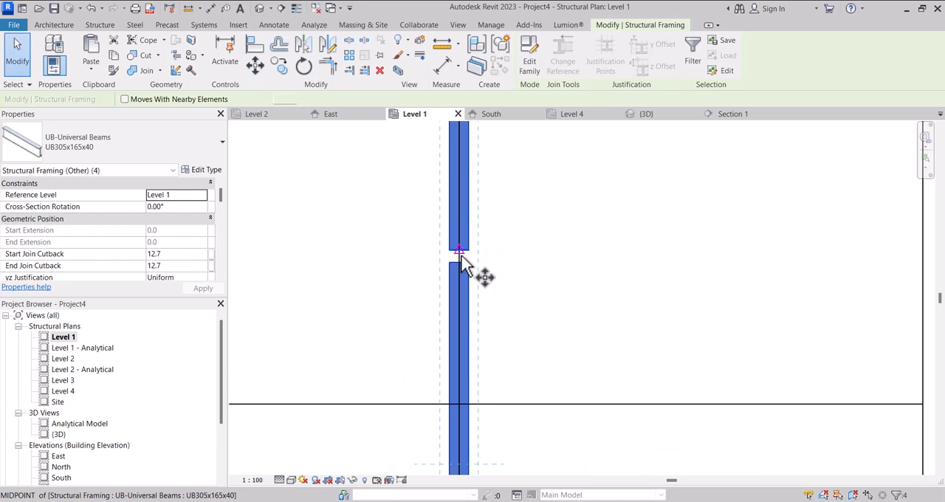
left_click(460, 262)
scroll(462, 262, "up", 1)
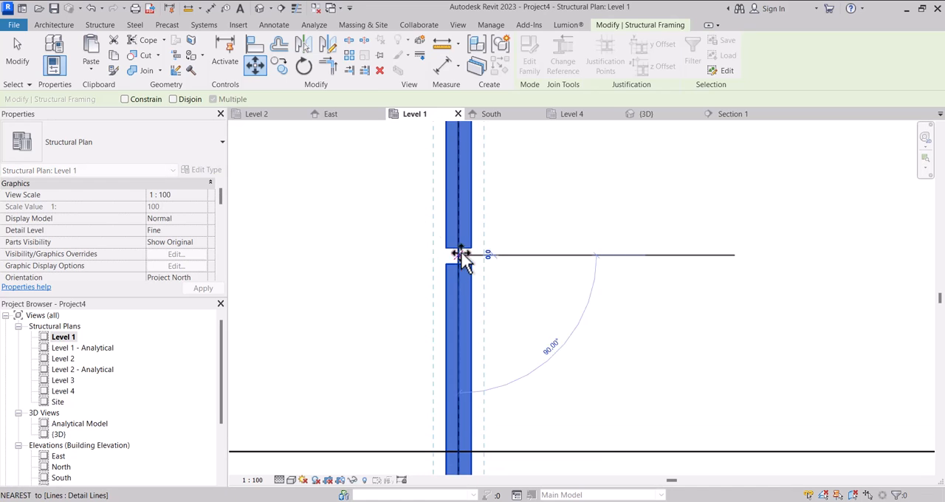
scroll(504, 224, "down", 3)
scroll(505, 224, "down", 2)
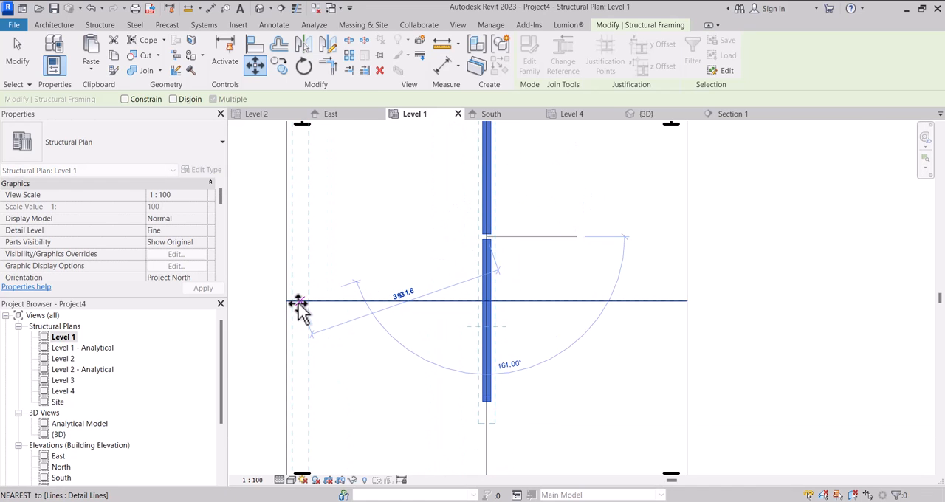
left_click(305, 306)
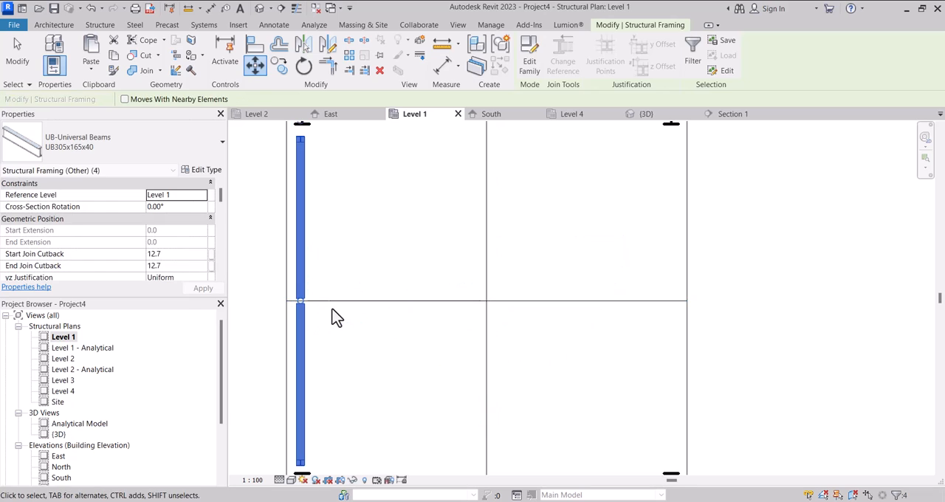
Examine how the left-side braces fit between the columns in the Level 1 plan and in 3D.
scroll(355, 309, "down", 3)
scroll(303, 164, "up", 3)
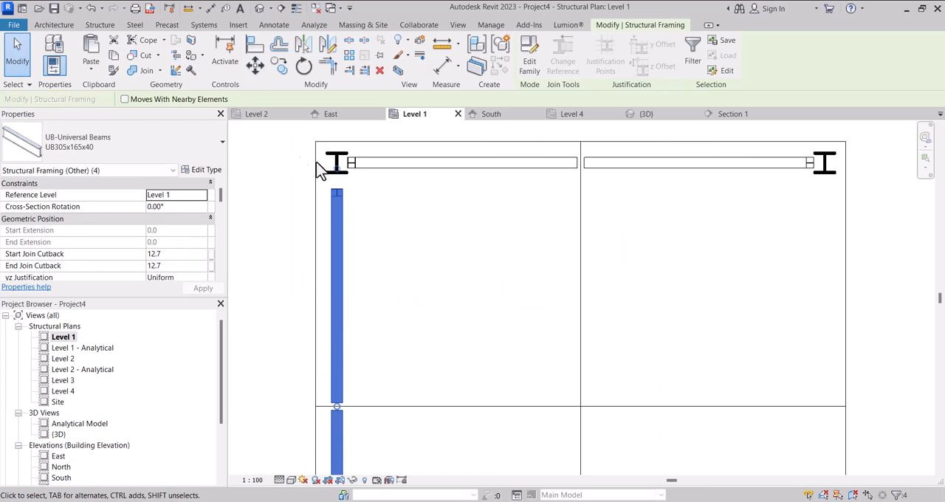
scroll(399, 186, "down", 2)
scroll(402, 192, "down", 2)
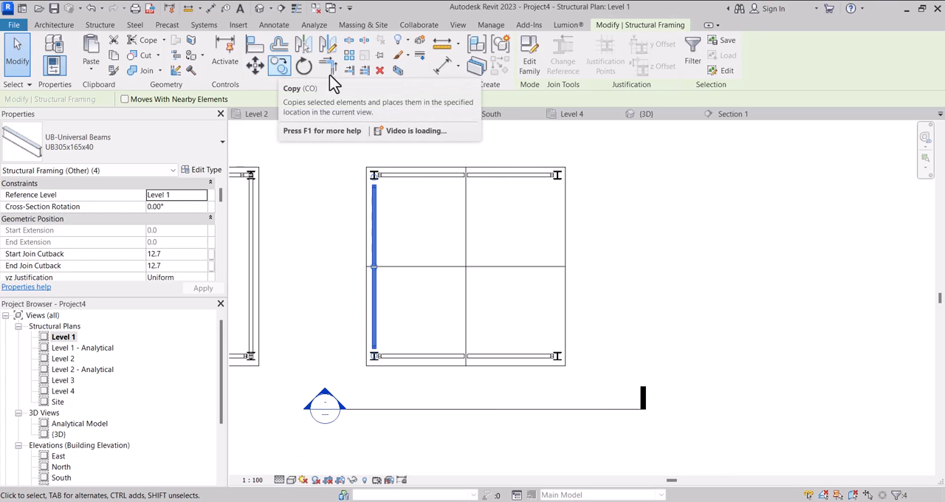
left_click(646, 114)
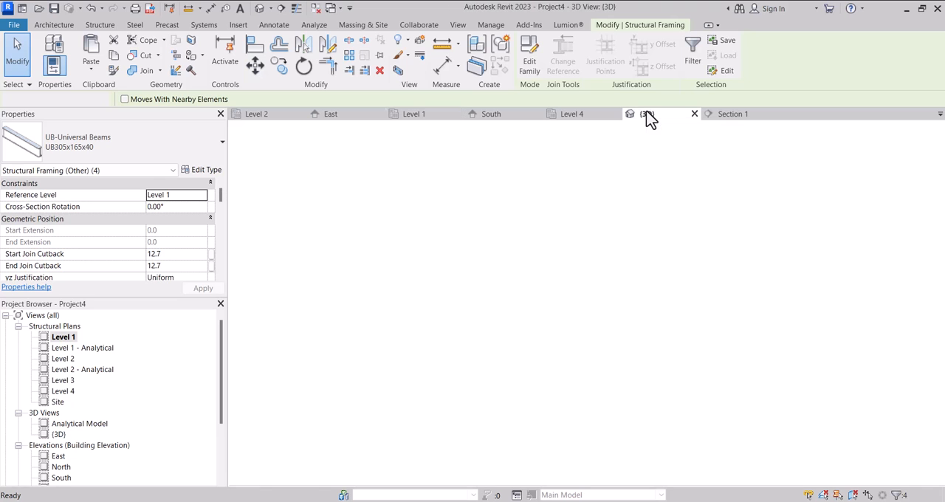
scroll(544, 173, "up", 3)
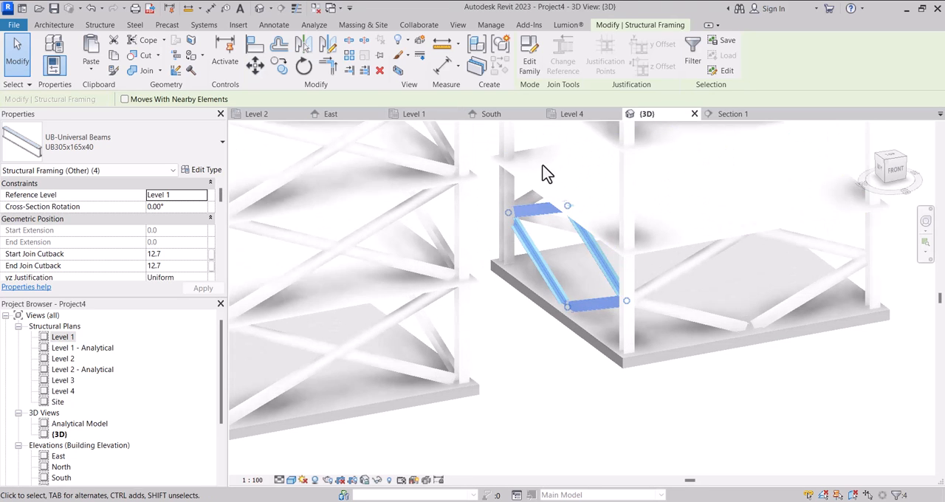
scroll(572, 180, "down", 1)
scroll(524, 227, "up", 5)
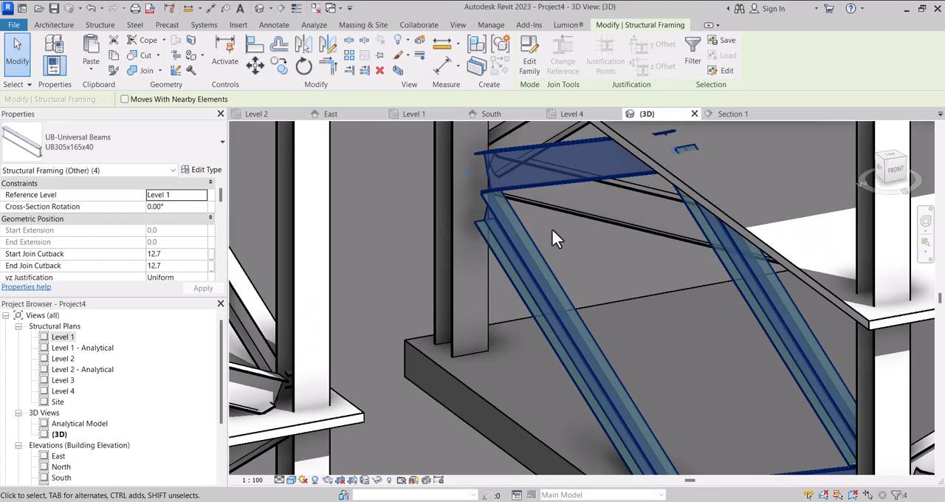
scroll(525, 226, "down", 3)
scroll(523, 217, "down", 3)
scroll(517, 212, "down", 2)
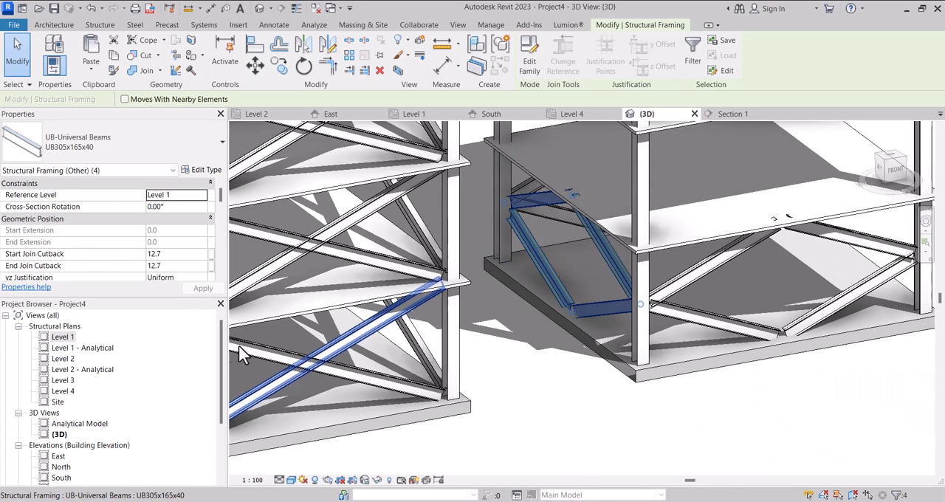
Mirror the left-side braces about the vertical centre line in the Level 1 plan to brace the right side.
double_click(62, 338)
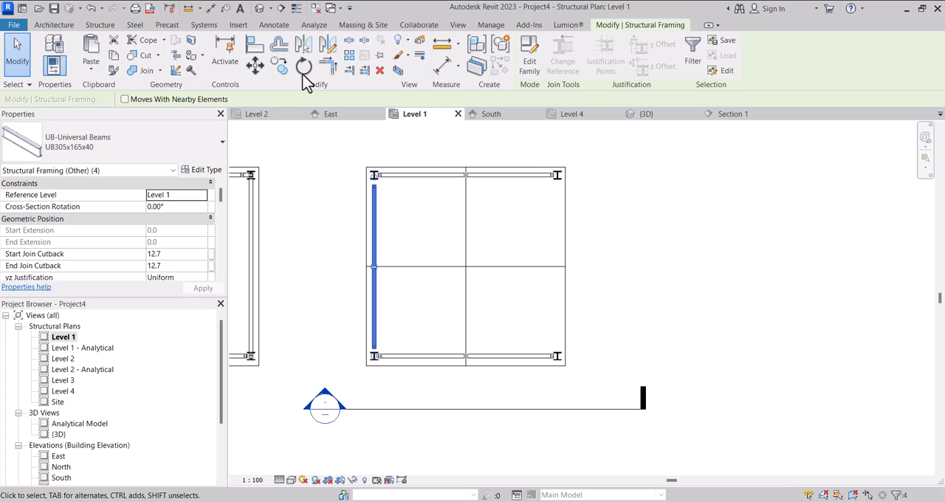
left_click(304, 45)
scroll(465, 159, "up", 3)
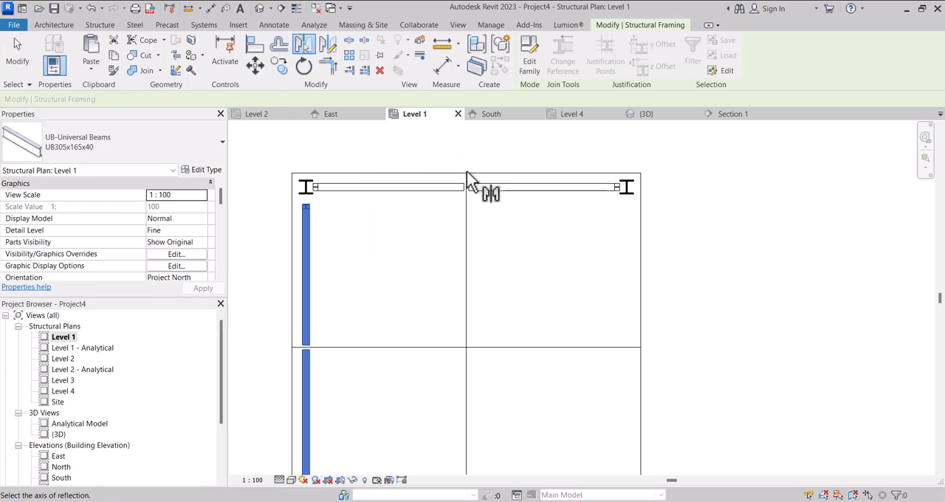
left_click(466, 225)
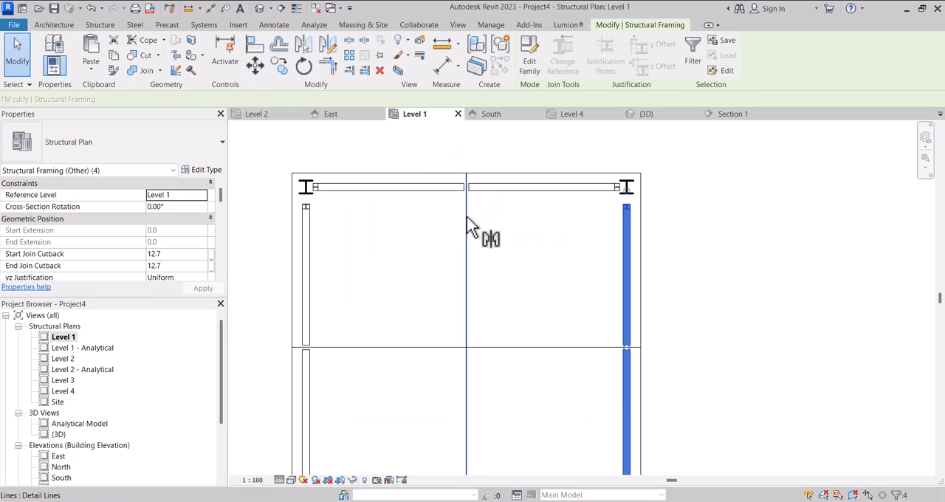
scroll(466, 225, "down", 5)
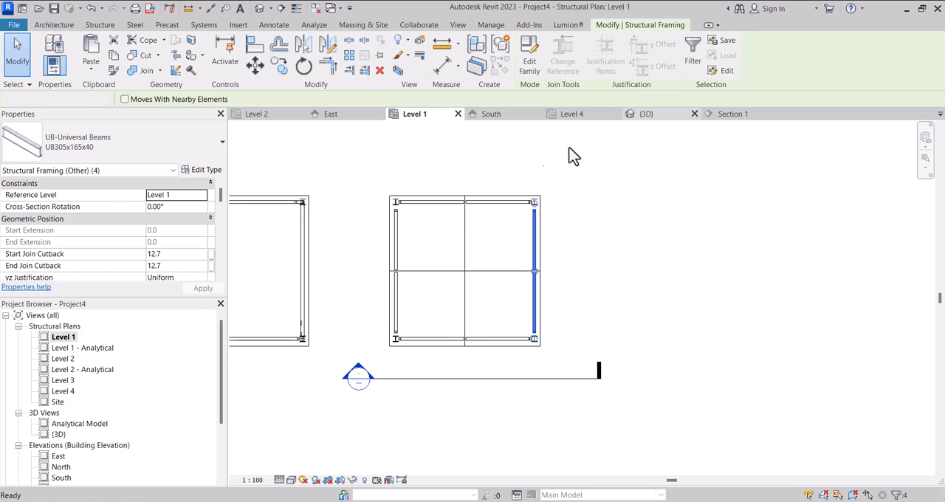
Select all ground-storey K-braces on the four sides of the fifth structure in the 3D front view, leaving out the Level 2 floor.
middle_click_drag(641, 289, 564, 222, "shift")
scroll(559, 274, "down", 2)
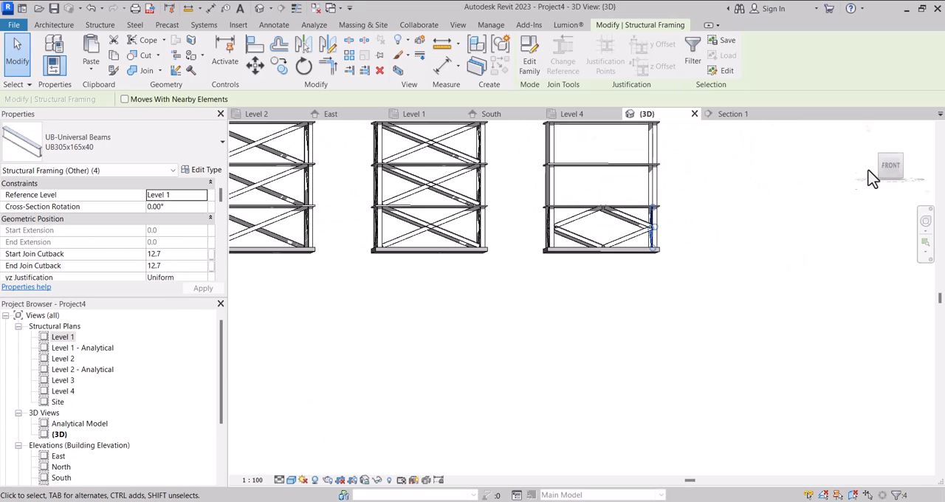
left_click(890, 167)
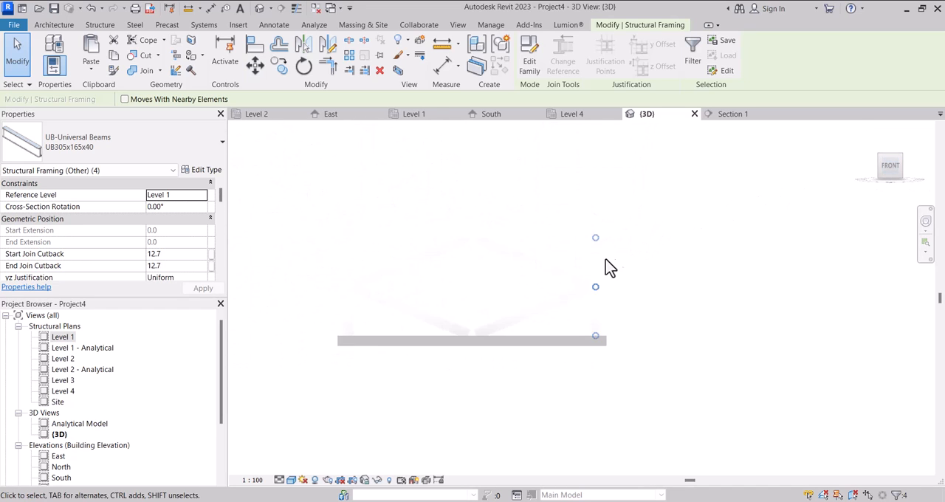
mouse_move(362, 235)
left_mouse_down()
mouse_move(422, 274)
mouse_move(658, 339)
left_mouse_up()
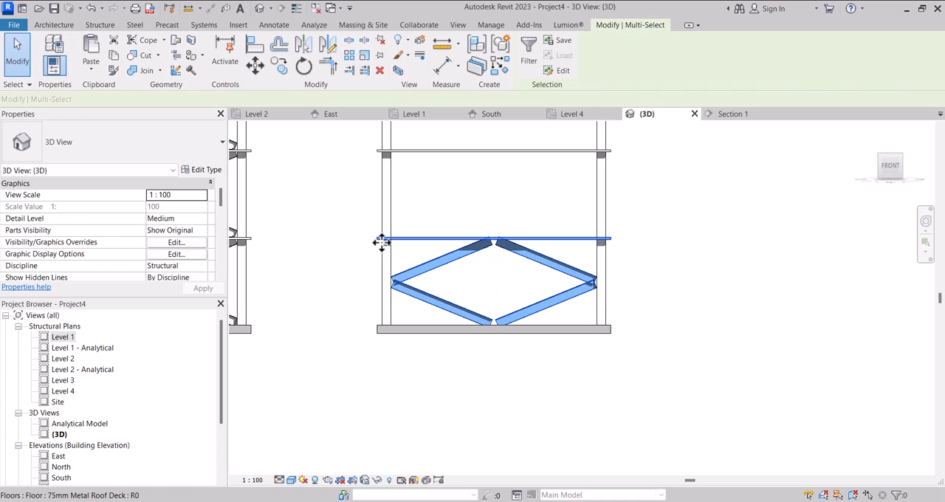
left_click(464, 238, "shift")
mouse_move(469, 217)
middle_mouse_down("shift")
mouse_move(516, 266)
mouse_move(509, 302)
mouse_move(494, 292)
mouse_move(476, 301)
middle_mouse_up("shift")
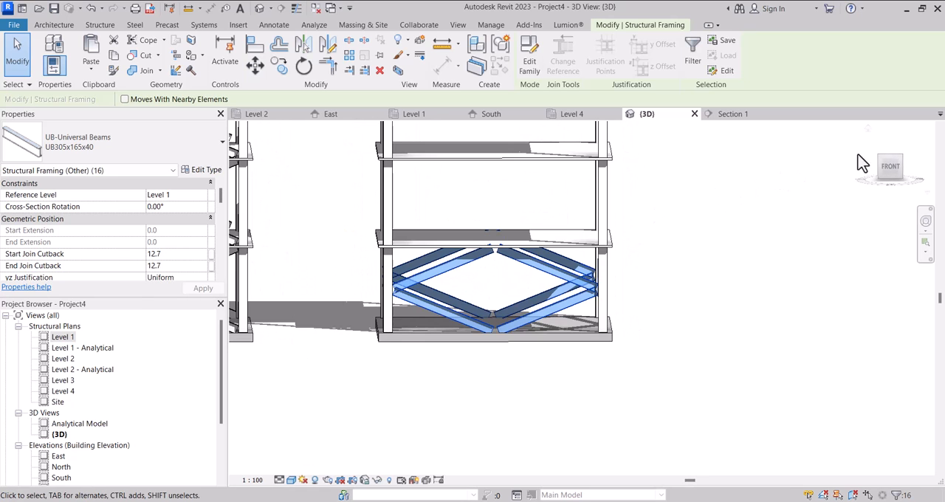
left_click(891, 170)
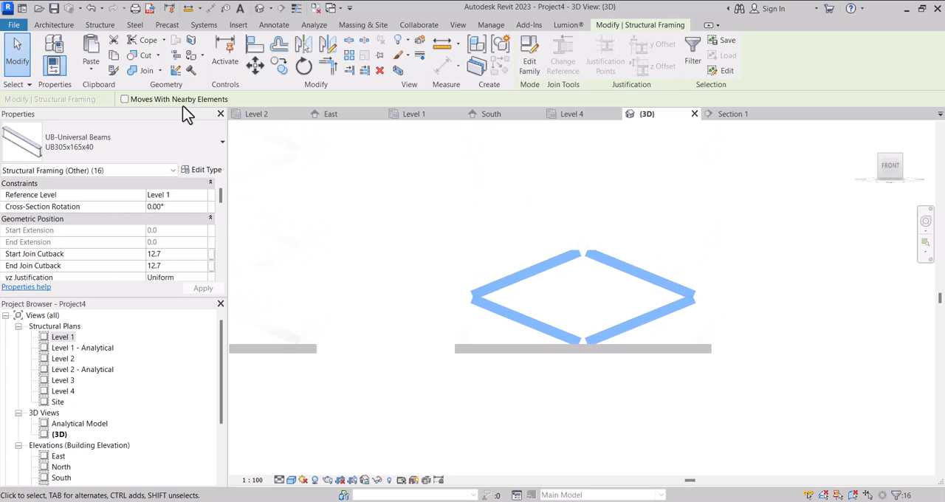
Copy the selected K-braces and paste them aligned to Level 2 and Level 3.
left_click(102, 64)
left_click(122, 118)
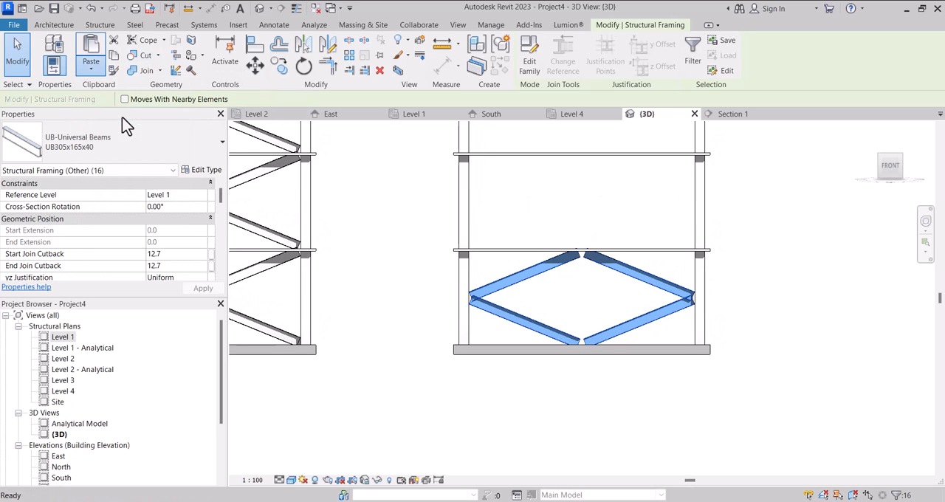
left_click(416, 185)
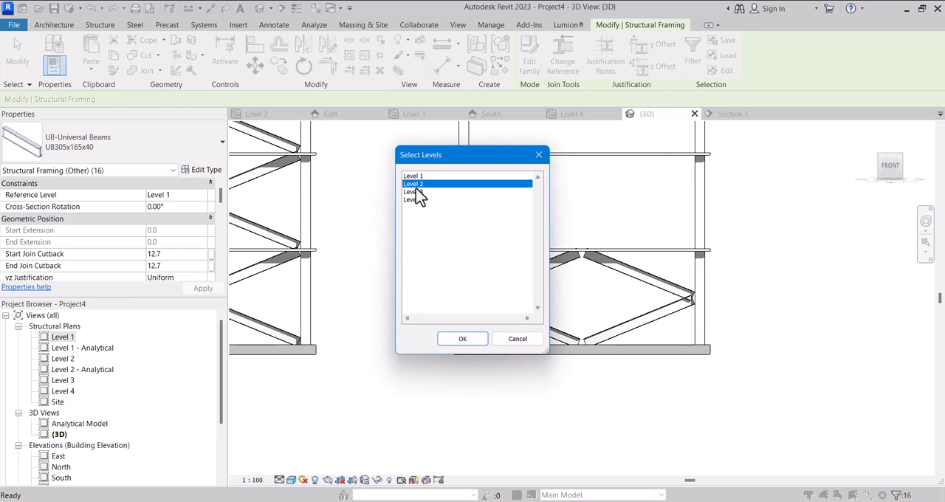
left_click(417, 192, "ctrl")
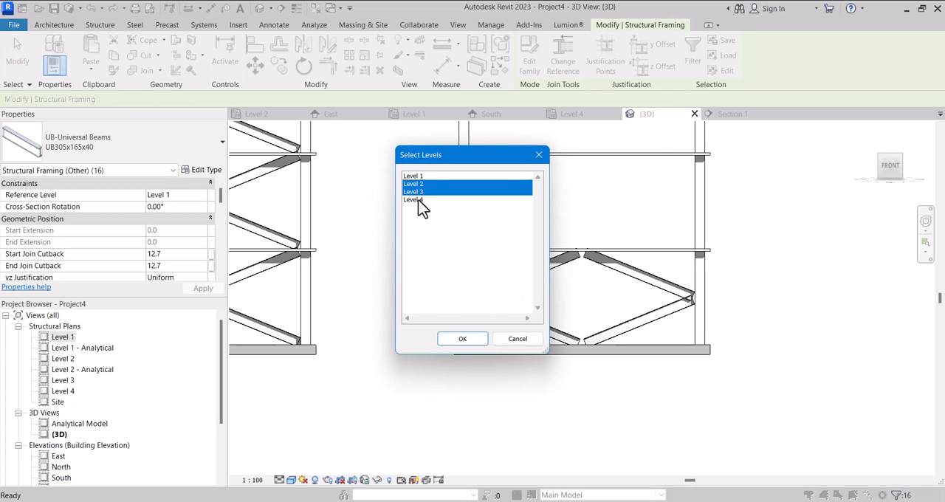
left_click(464, 339)
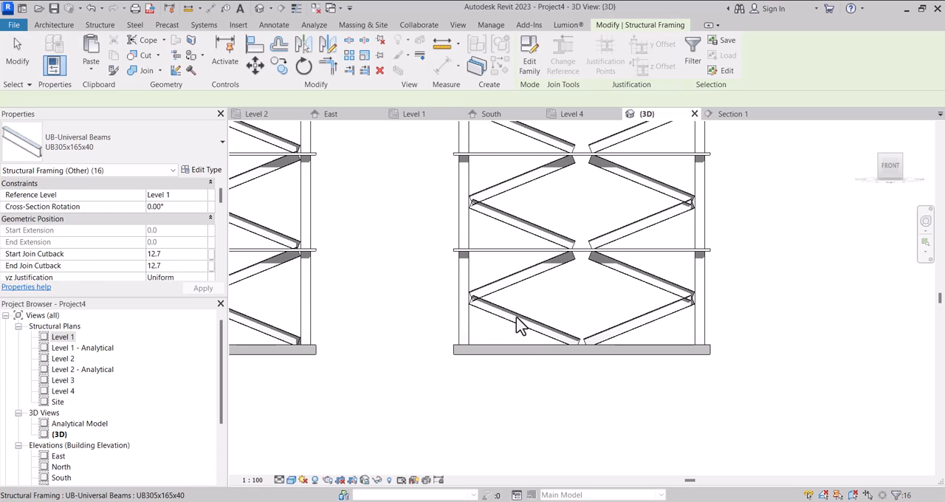
Examine the five braced structures in 3D and compare them with the bracing types in the Level 1 plan's reference image.
scroll(516, 316, "down", 5)
left_click(457, 212)
scroll(627, 260, "down", 3)
left_click_drag(891, 166, 931, 197)
scroll(611, 302, "down", 3)
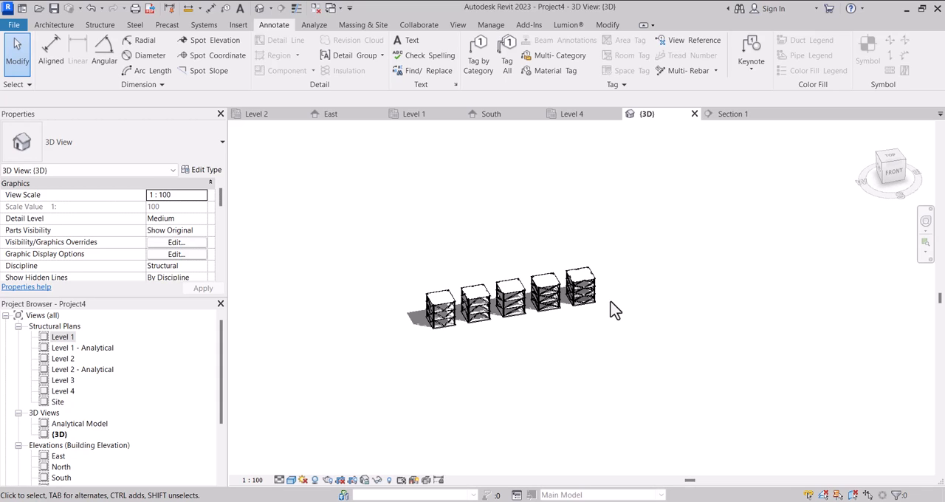
double_click(70, 338)
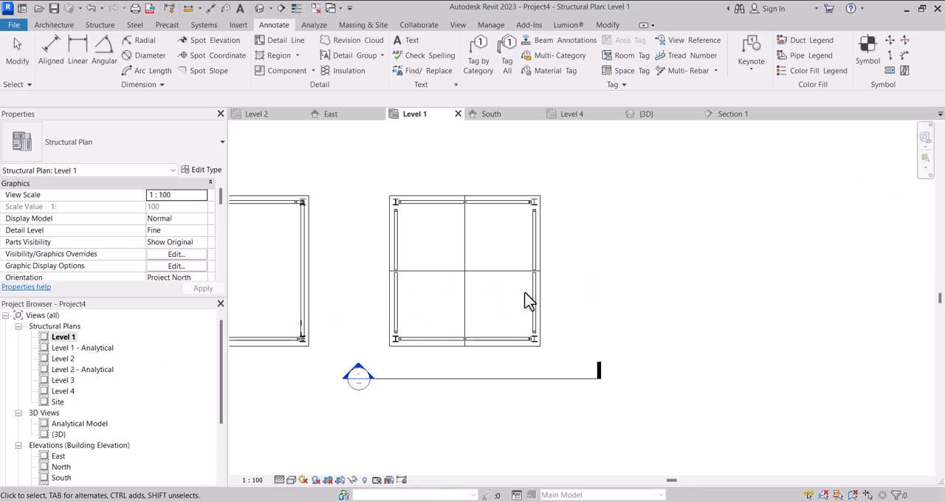
scroll(524, 300, "down", 4)
scroll(562, 291, "down", 3)
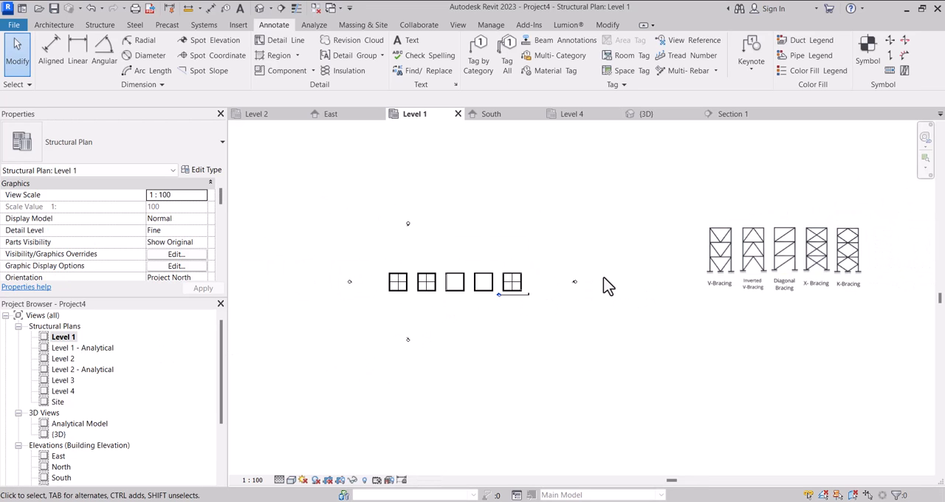
scroll(724, 247, "up", 5)
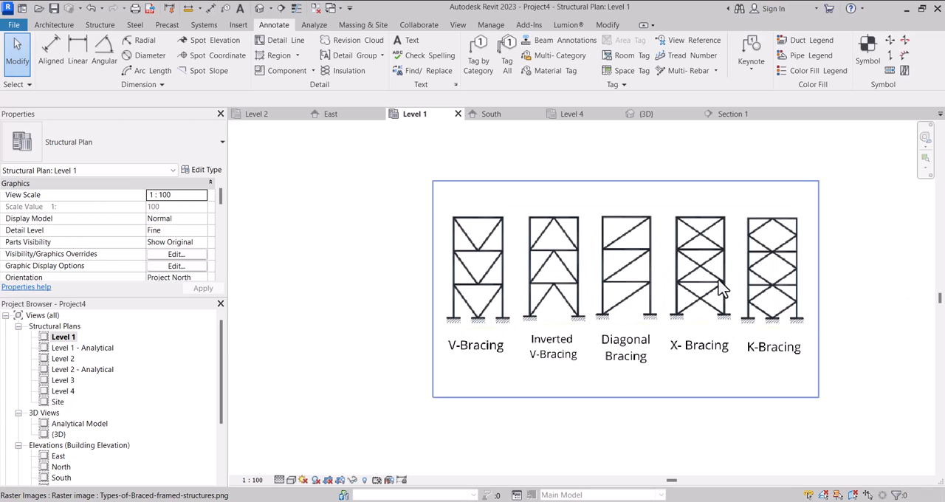
scroll(741, 309, "up", 3)
scroll(756, 295, "down", 2)
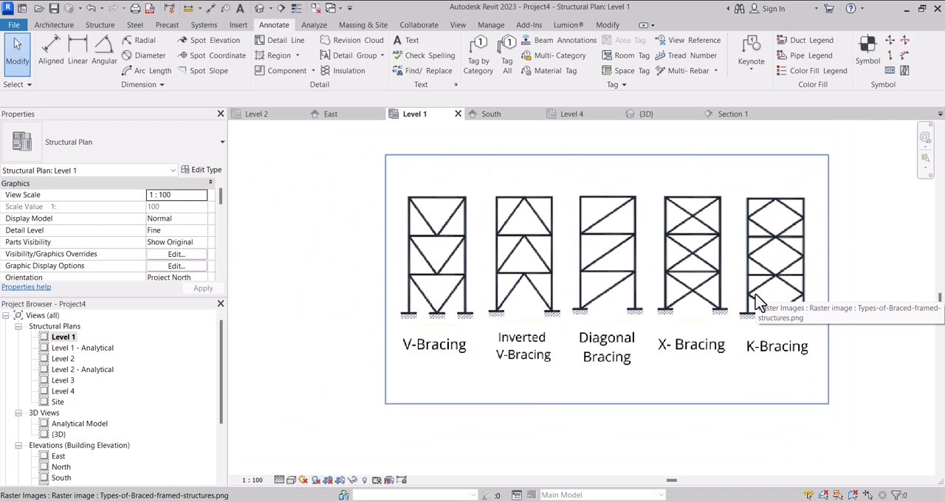